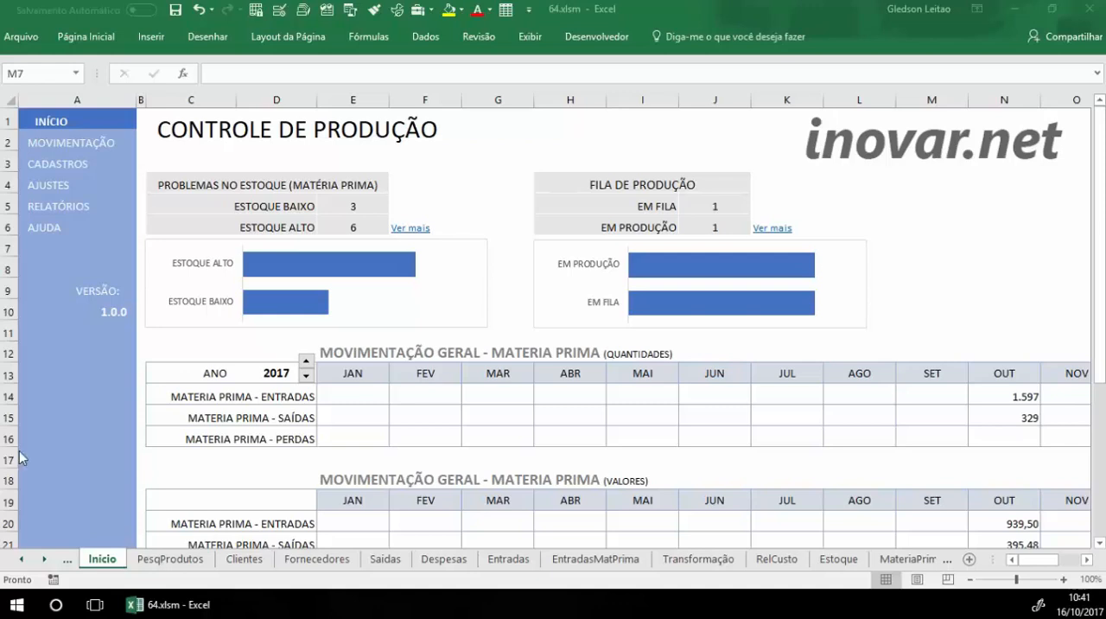
# Step: Open the AJUSTES sheet and review the entries in the TIPOS and MEDIDAS tables
pyautogui.click(486, 147)
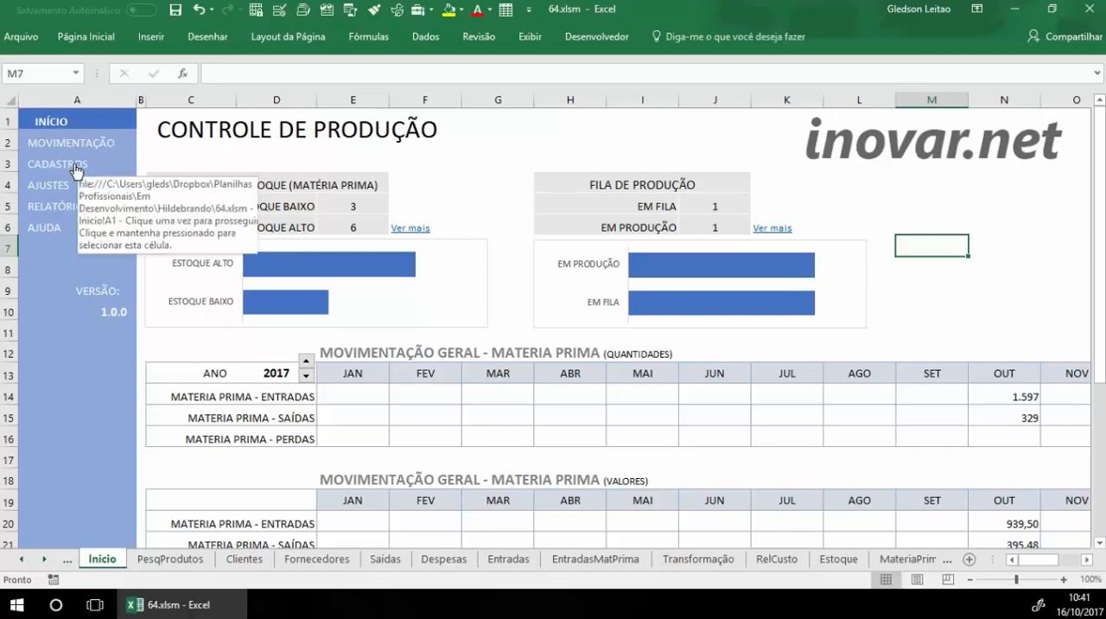
pyautogui.click(60, 192)
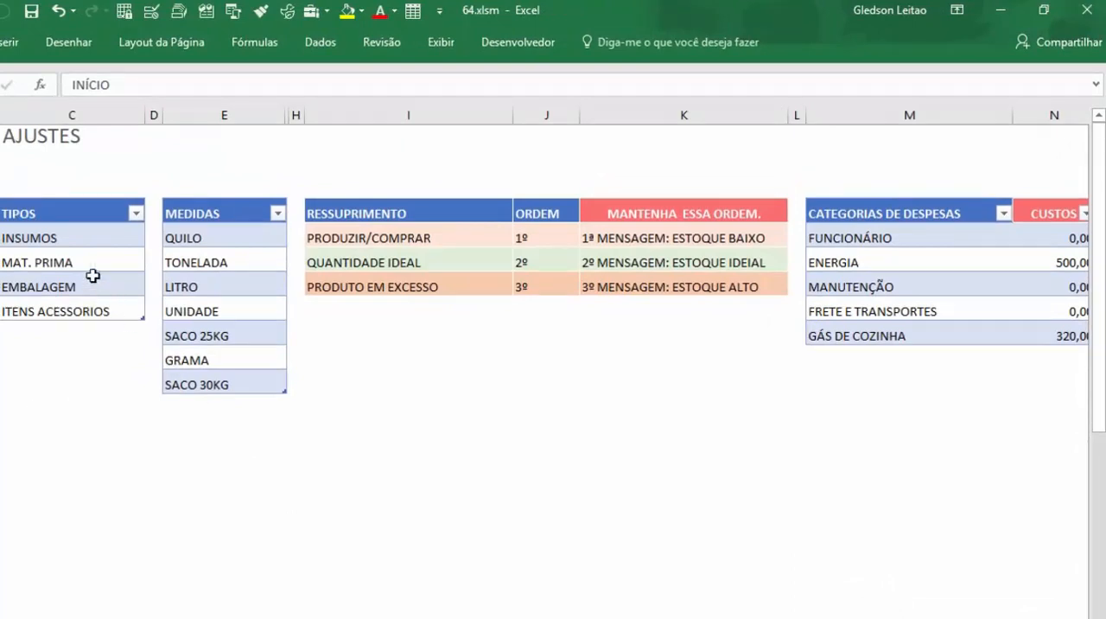
pyautogui.click(89, 246)
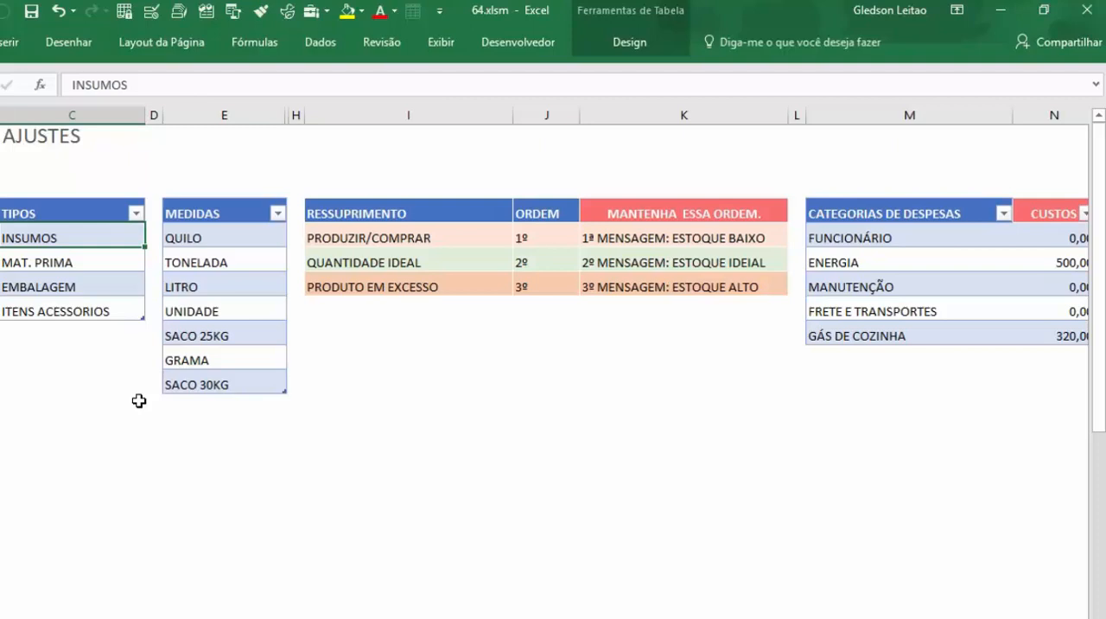
pyautogui.click(250, 234)
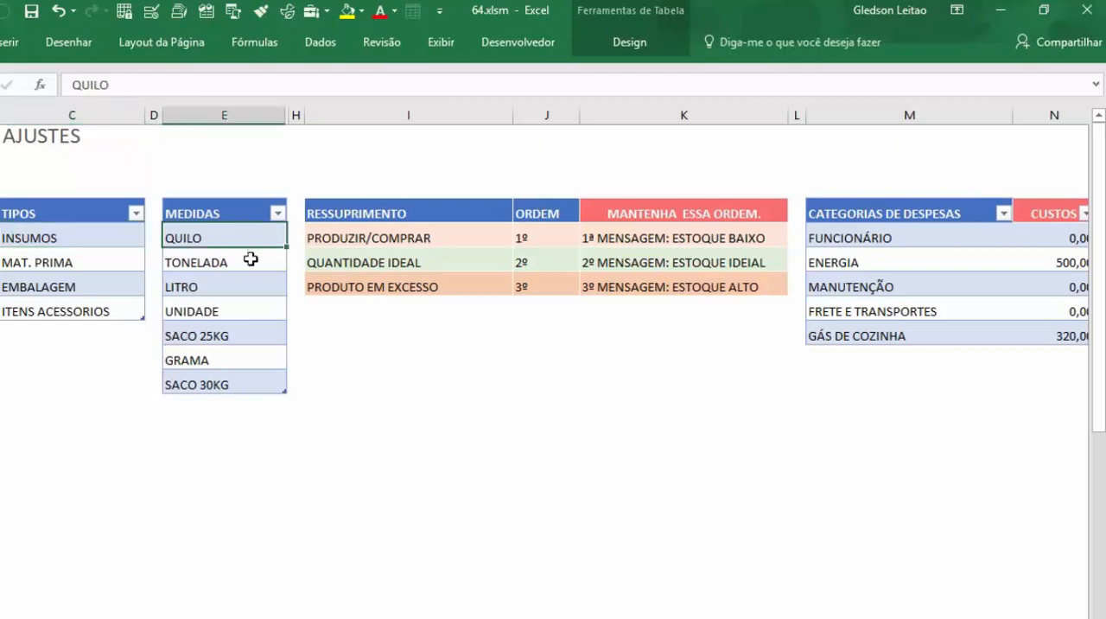
pyautogui.click(251, 267)
pyautogui.click(250, 282)
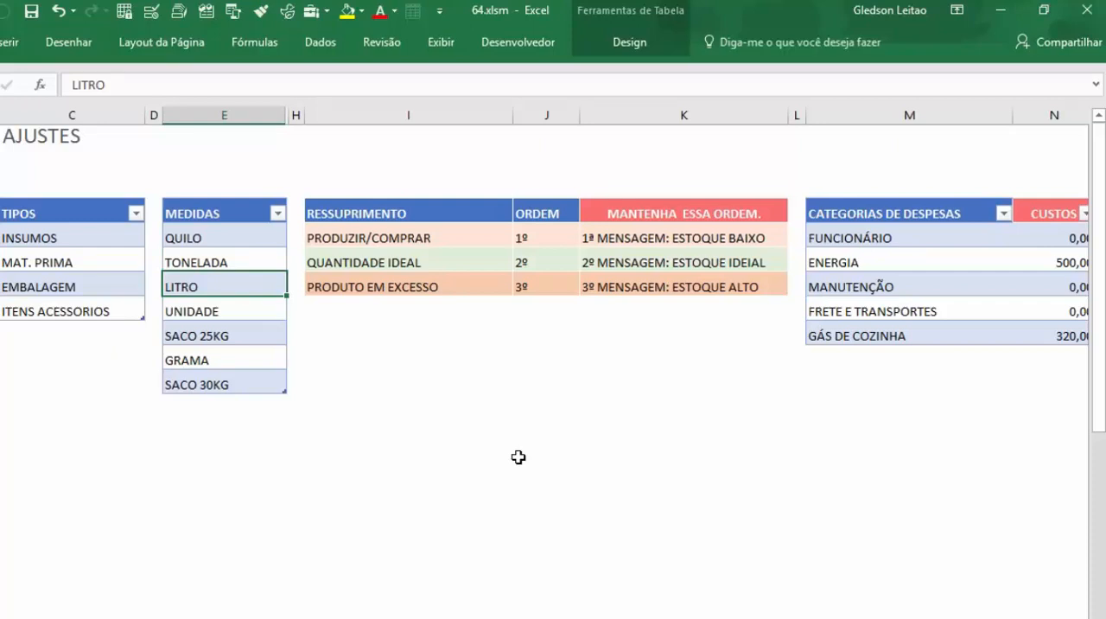
# Step: Add the unit SACO 10KG as a new entry at the end of the MEDIDAS table
pyautogui.click(256, 382)
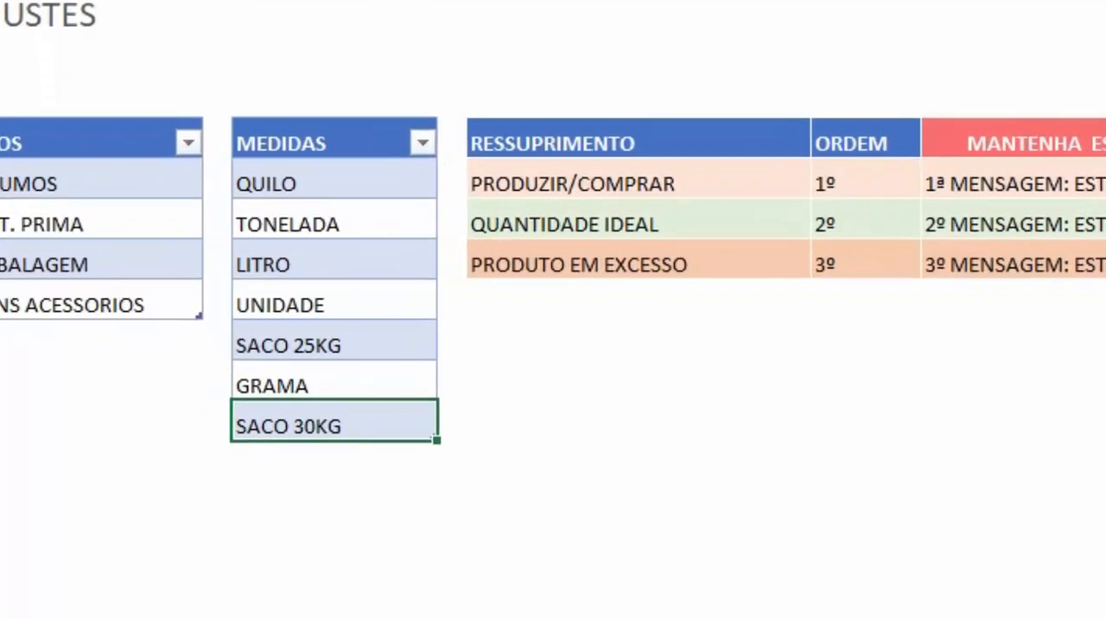
pyautogui.press('Down')
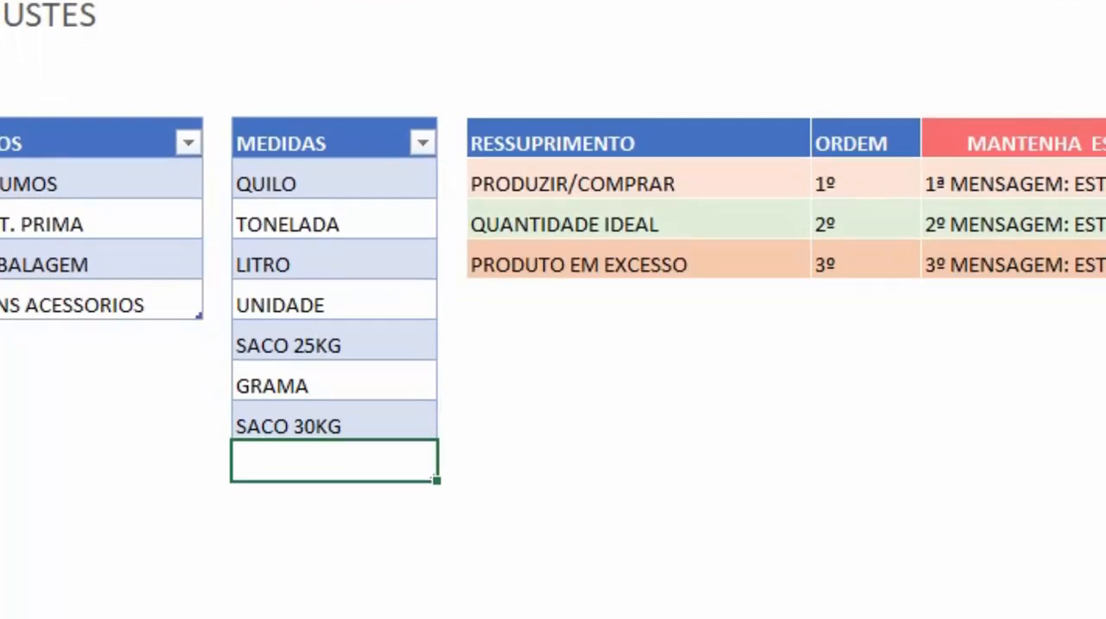
pyautogui.write('S')
pyautogui.press('BackSpace')
pyautogui.write('SACO 10')
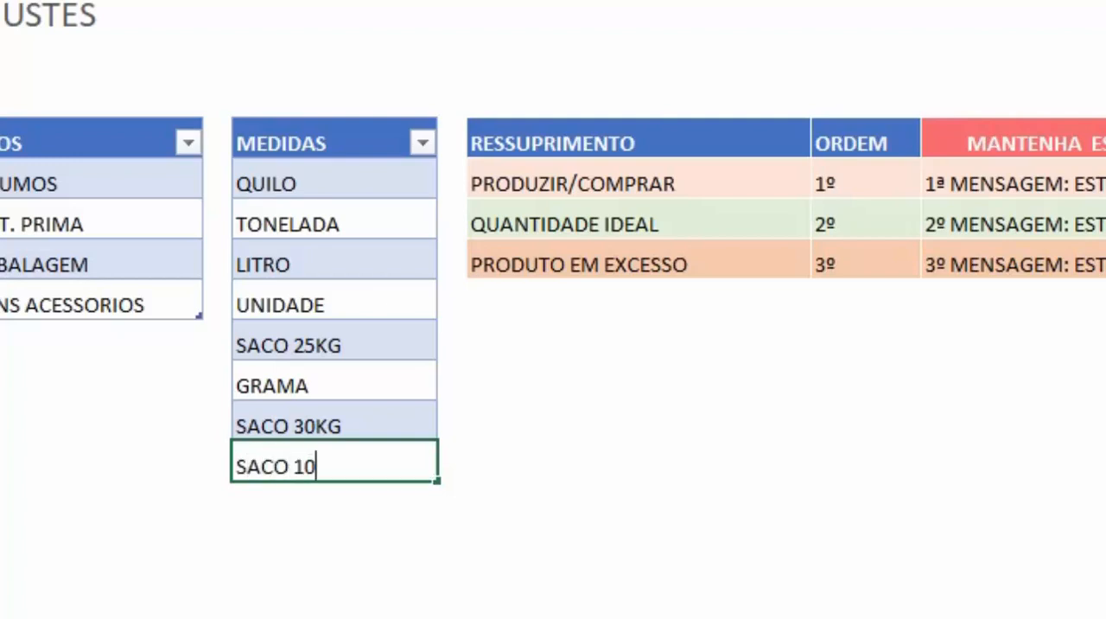
pyautogui.write('KG')
pyautogui.press('Return')
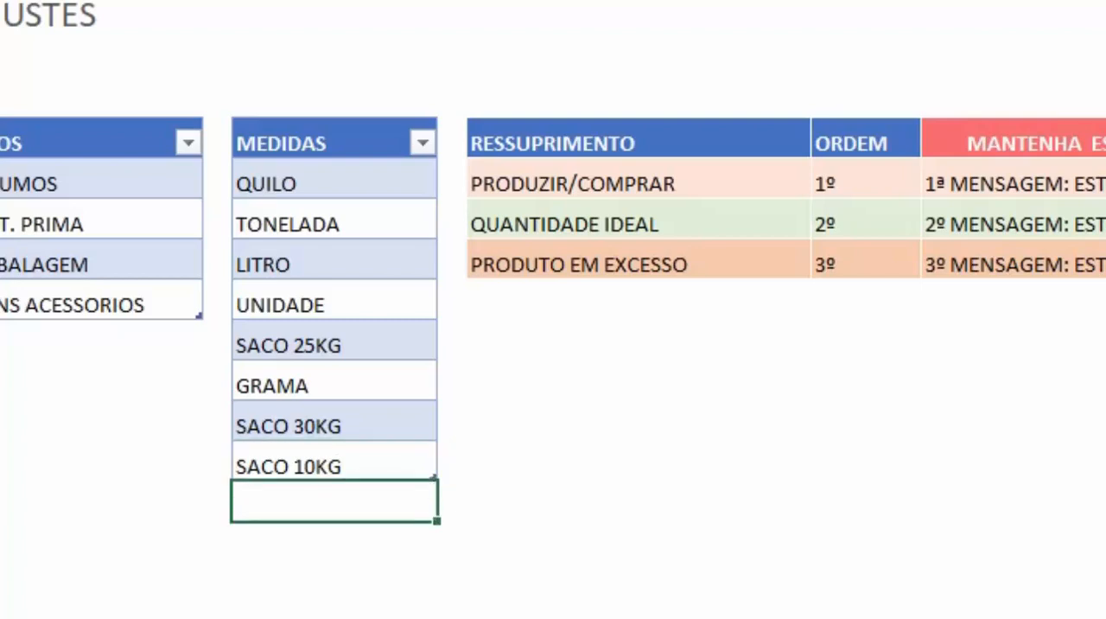
# Step: Review the stock-status messages in the RESSUPRIMENTO table
pyautogui.click(812, 590)
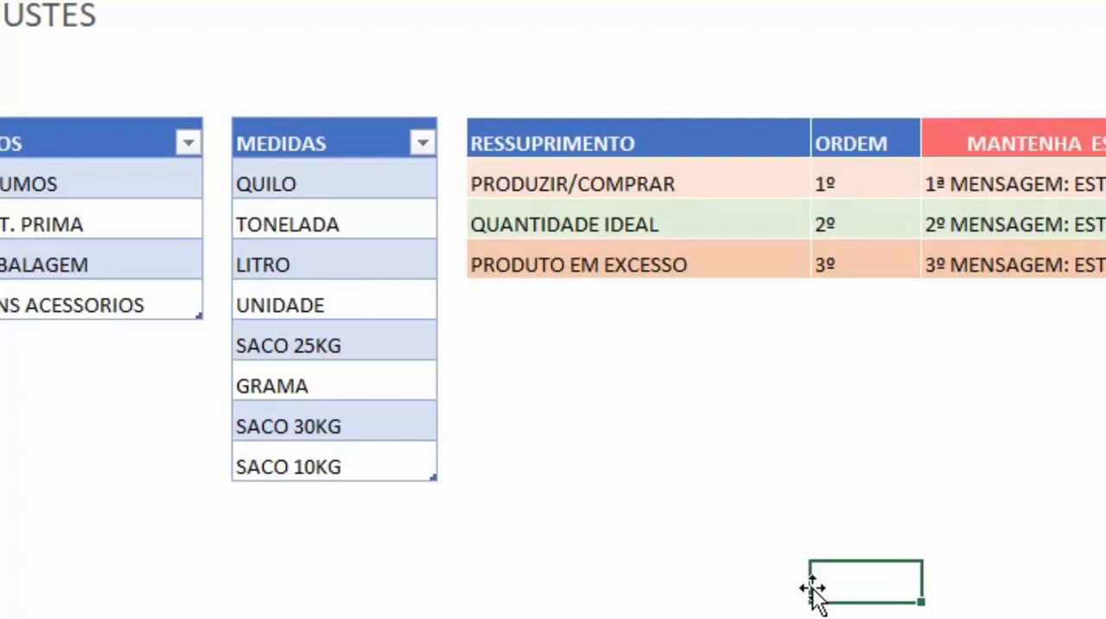
pyautogui.click(610, 184)
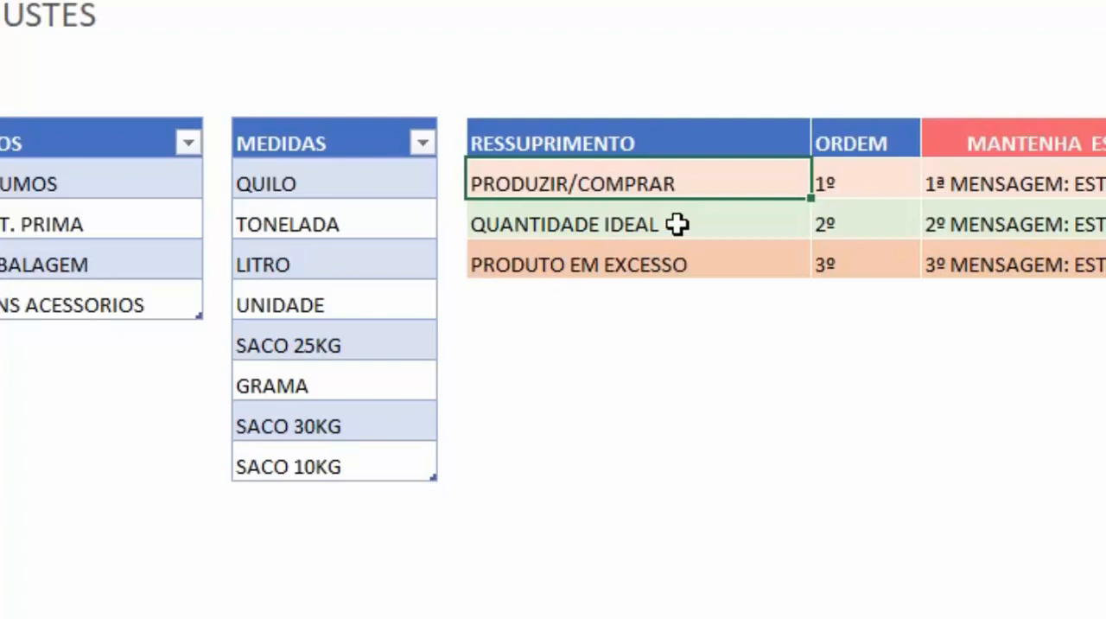
pyautogui.click(674, 263)
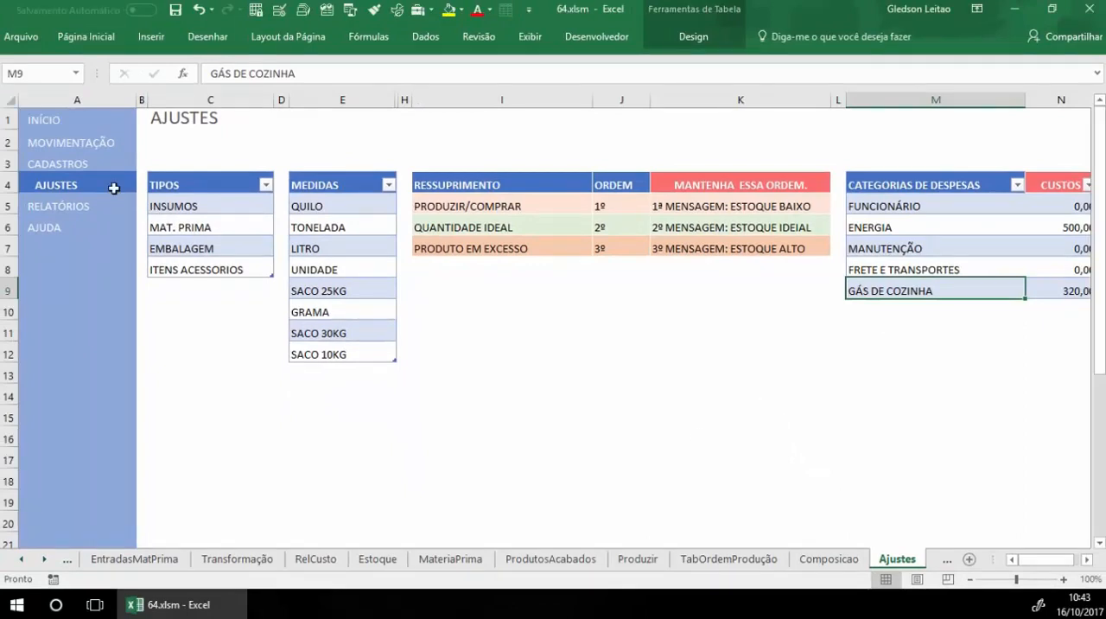
# Step: Open the FORNECEDORES and CLIENTES registers from CADASTROS and look over where new clients are entered
pyautogui.click(86, 173)
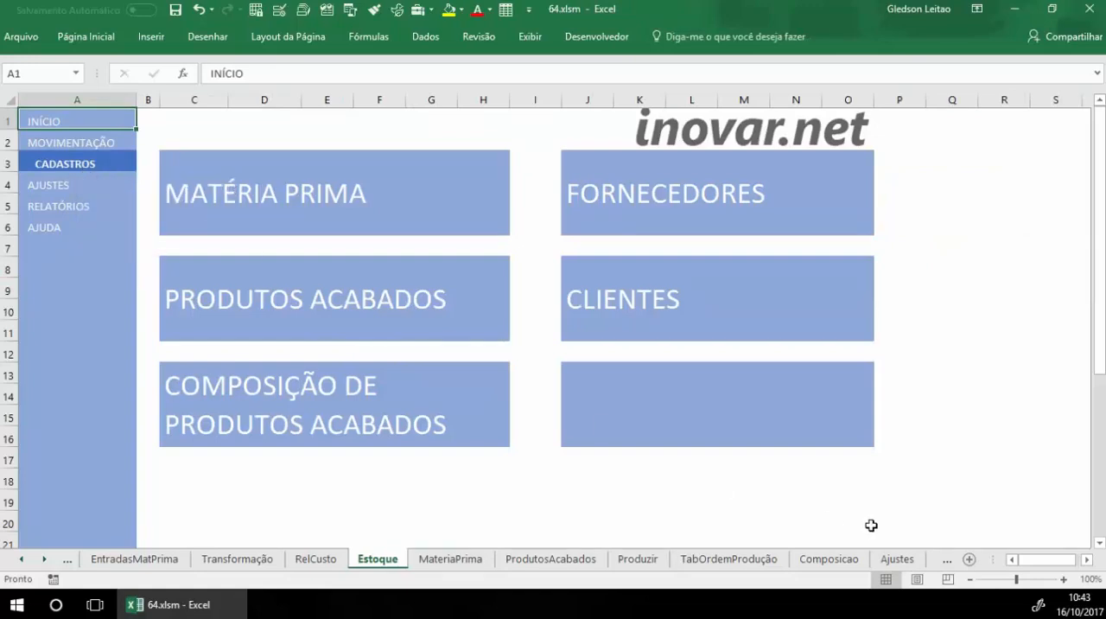
pyautogui.click(652, 197)
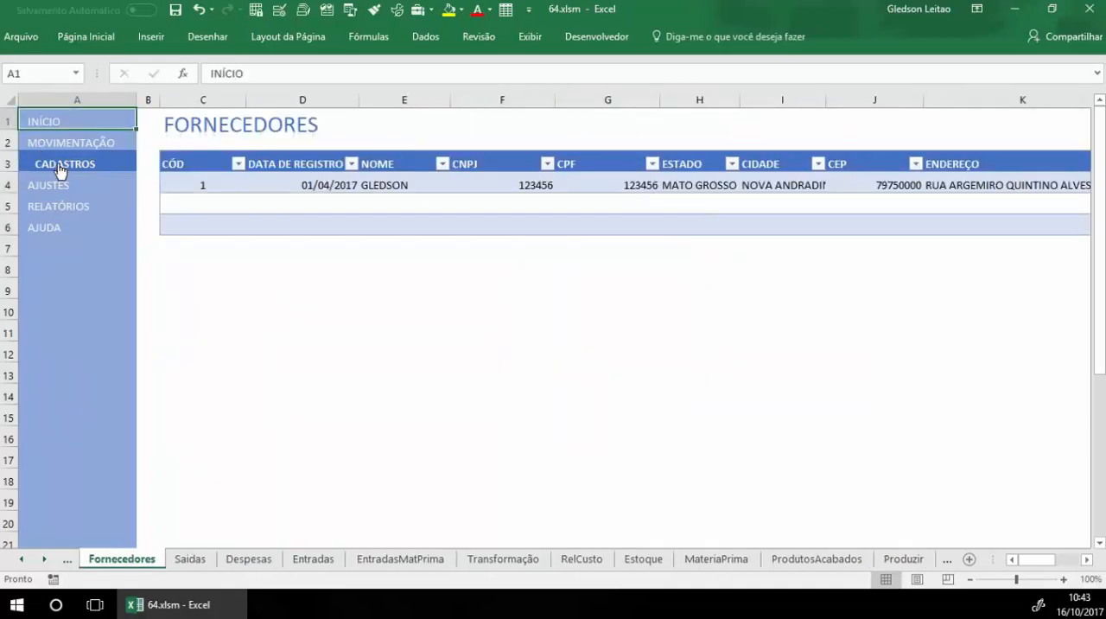
pyautogui.click(61, 170)
pyautogui.click(631, 299)
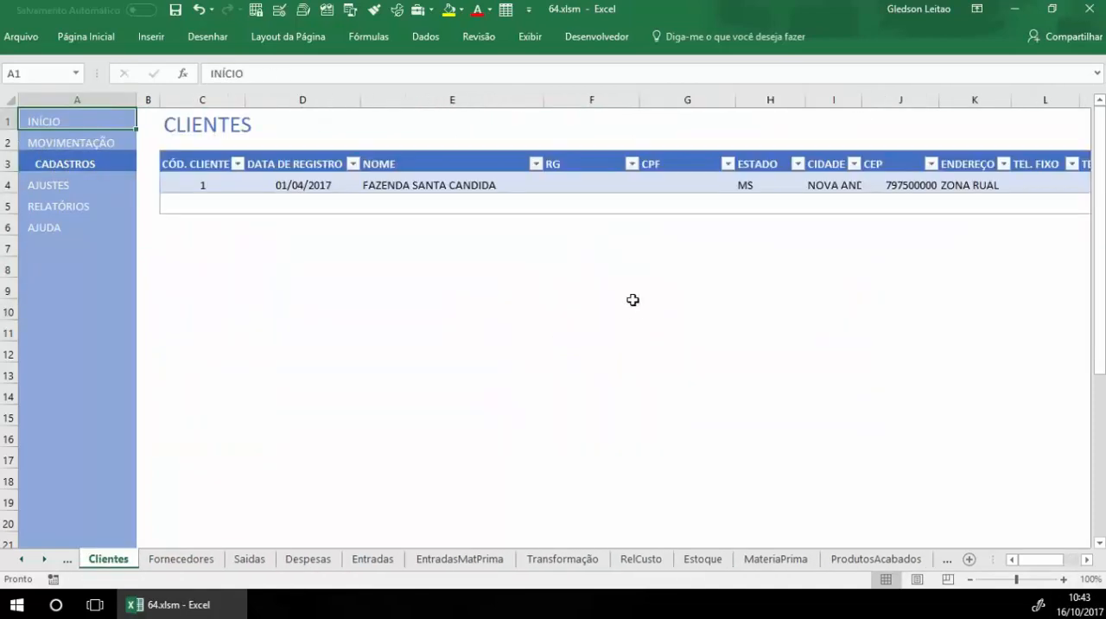
pyautogui.click(212, 202)
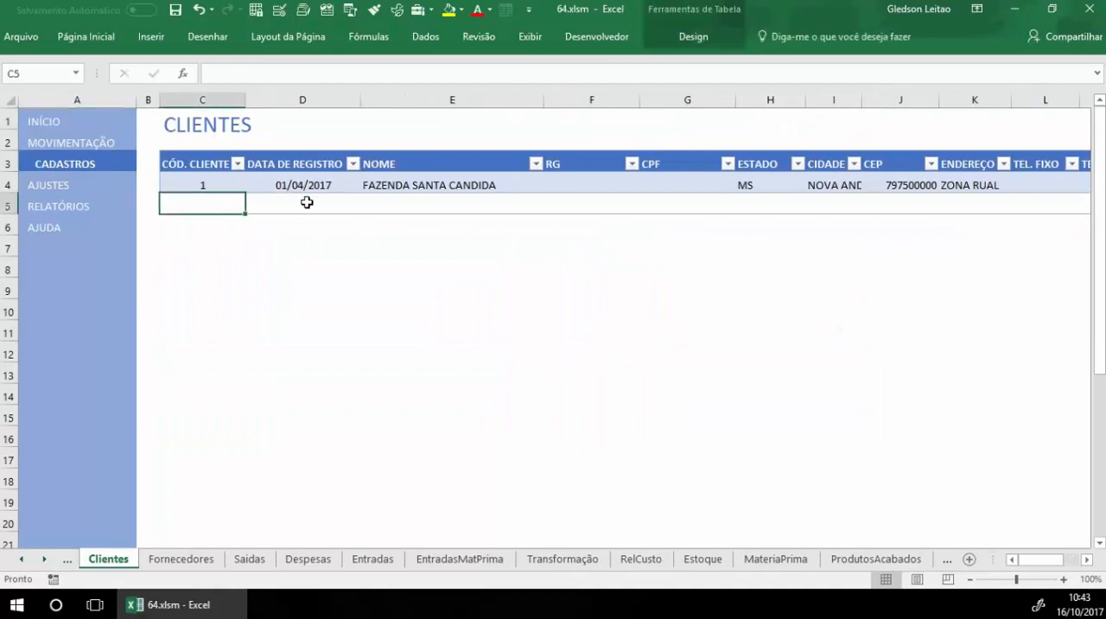
pyautogui.click(307, 203)
# Step: Open the MATÉRIA PRIMA register from CADASTROS and examine the codes used for the listed items
pyautogui.click(93, 166)
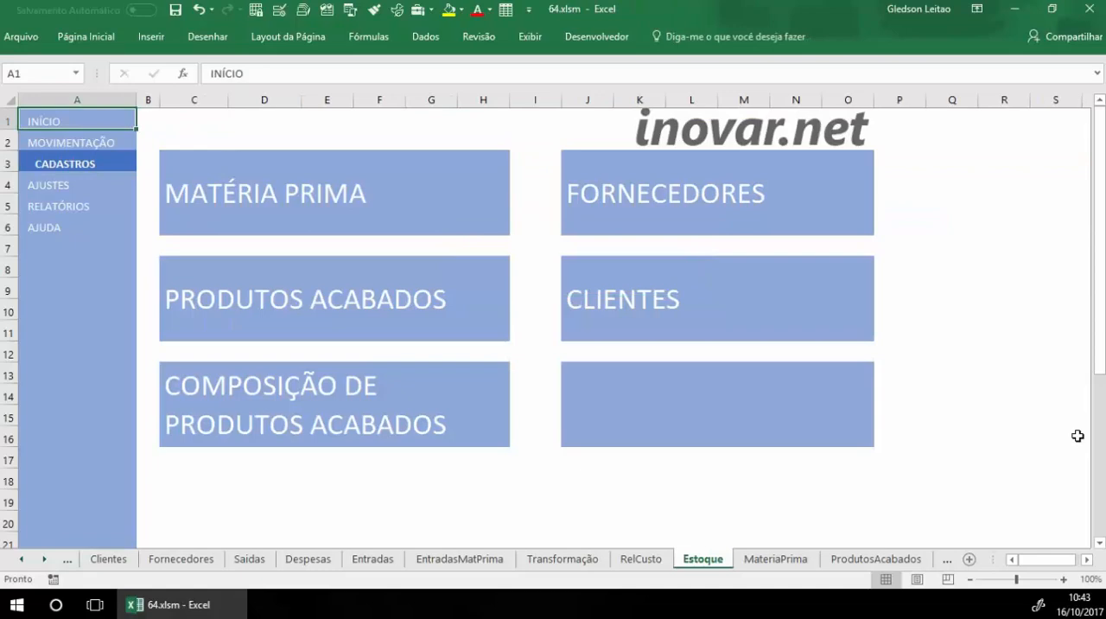
pyautogui.click(323, 199)
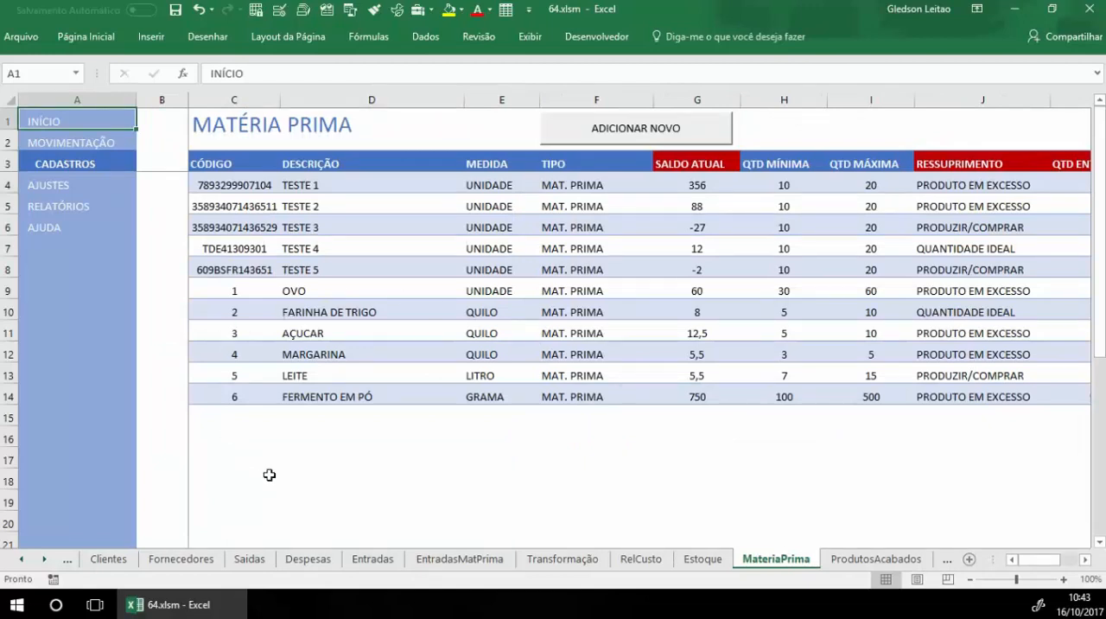
pyautogui.click(230, 271)
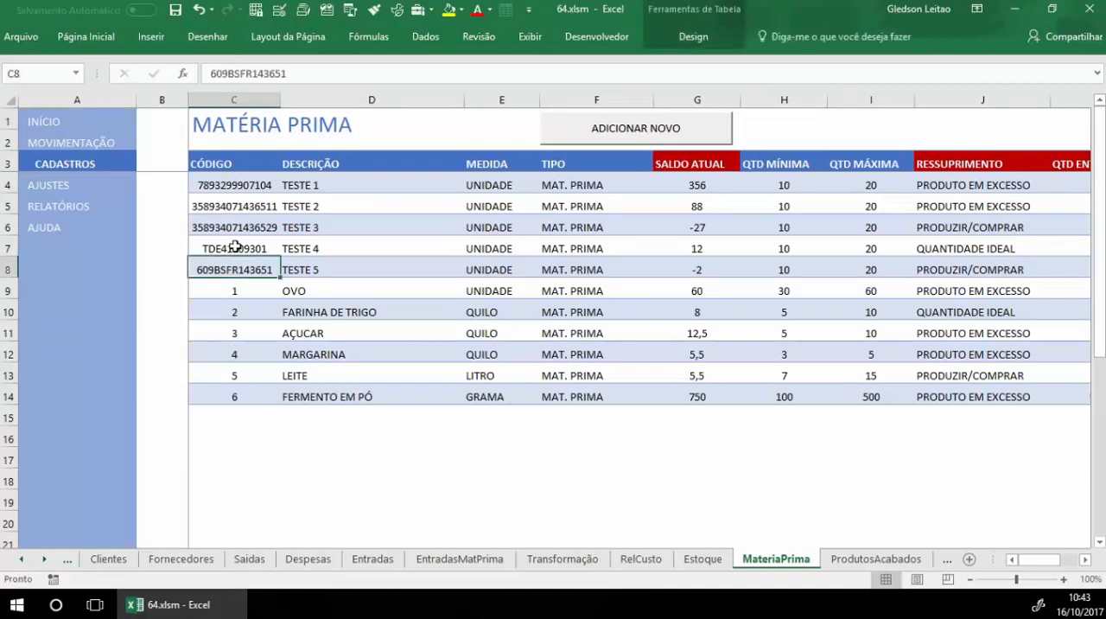
pyautogui.click(235, 249)
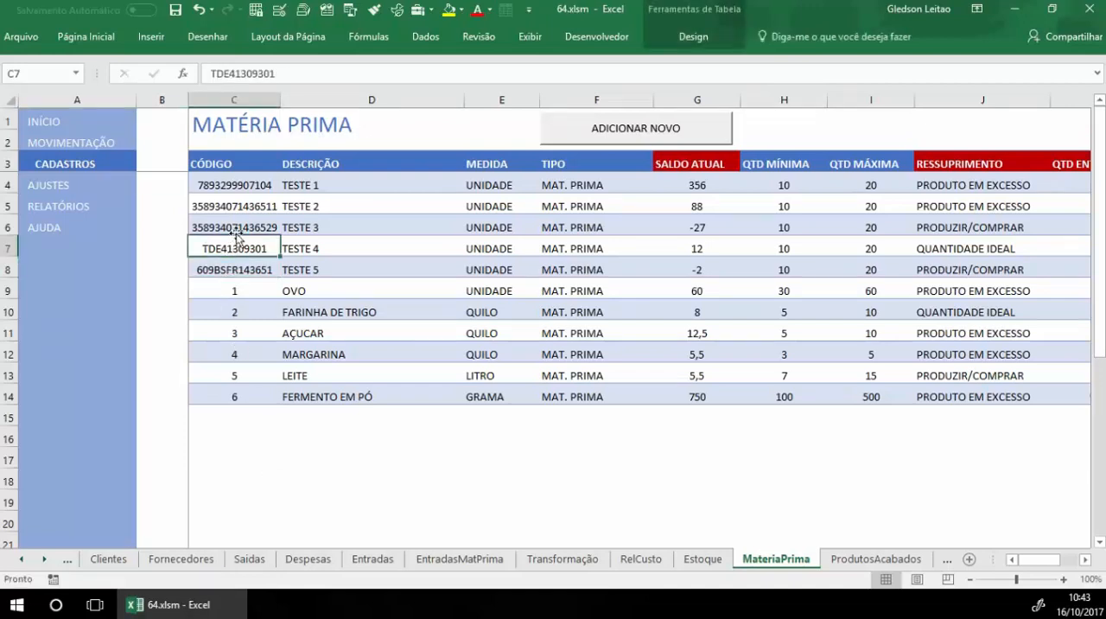
pyautogui.click(229, 335)
pyautogui.click(230, 348)
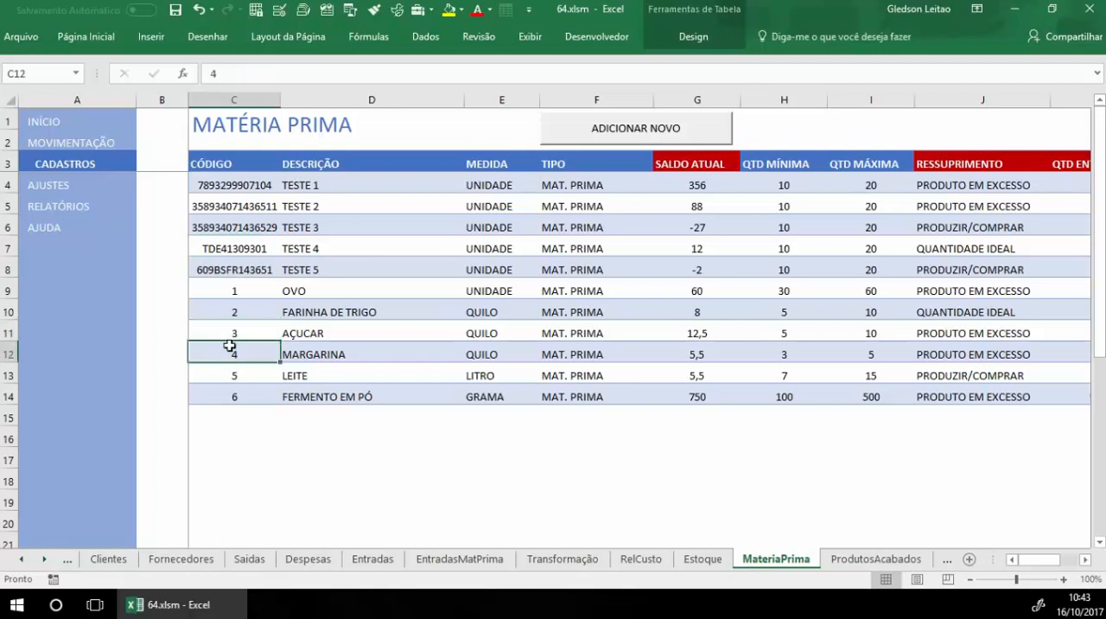
pyautogui.click(236, 379)
pyautogui.click(246, 393)
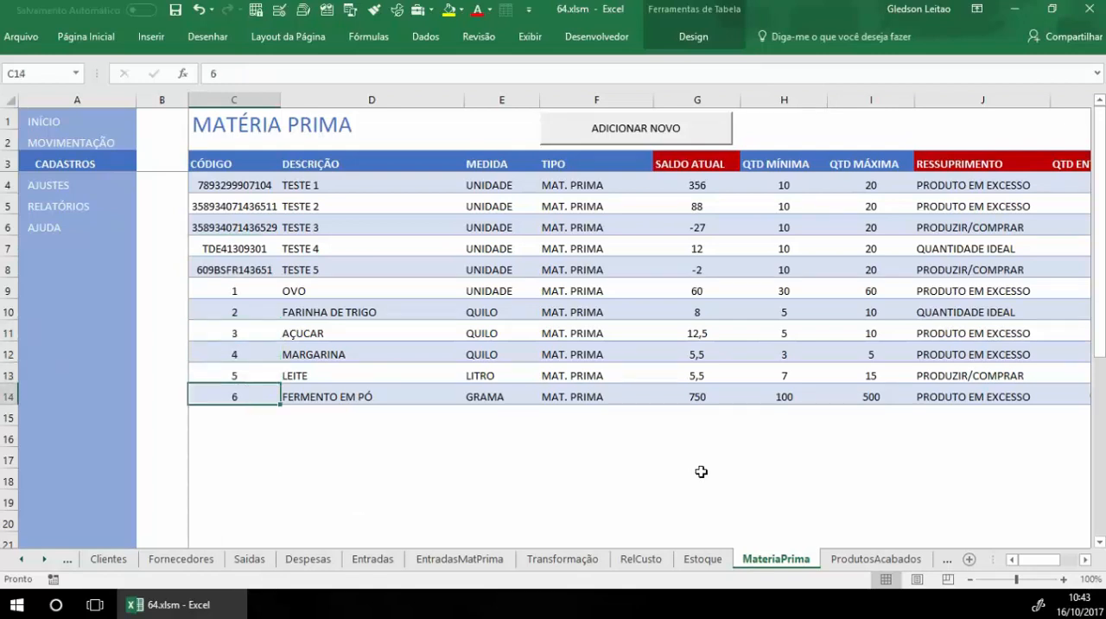
# Step: Add a new raw material record with code 7 and the description DESCRIÇÃO DA MATÉRIA PRIMA
pyautogui.click(646, 138)
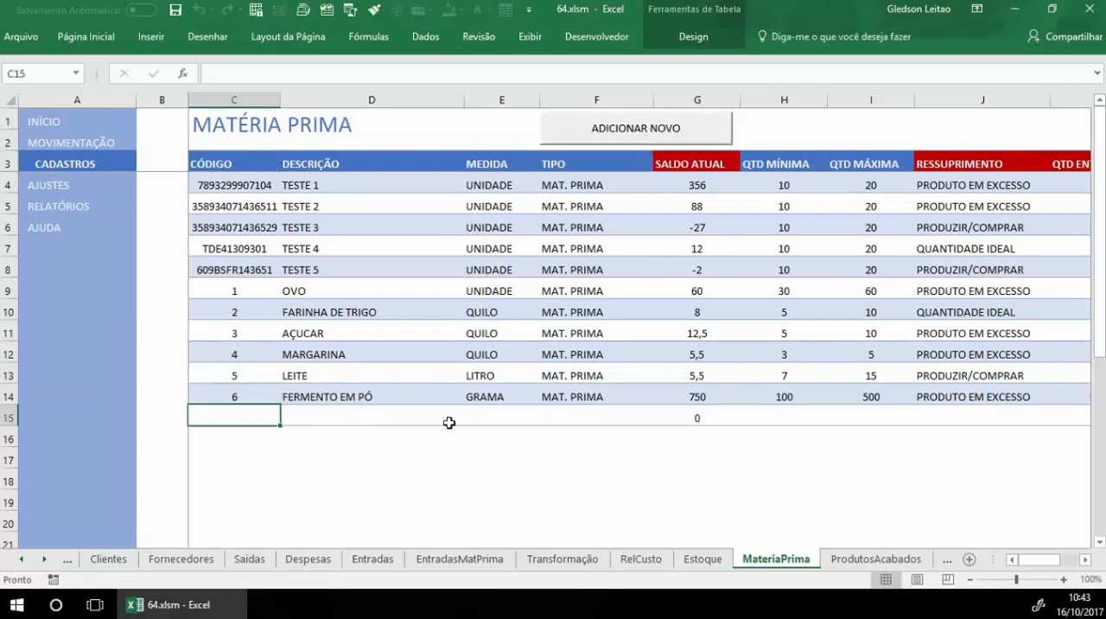
pyautogui.write('7')
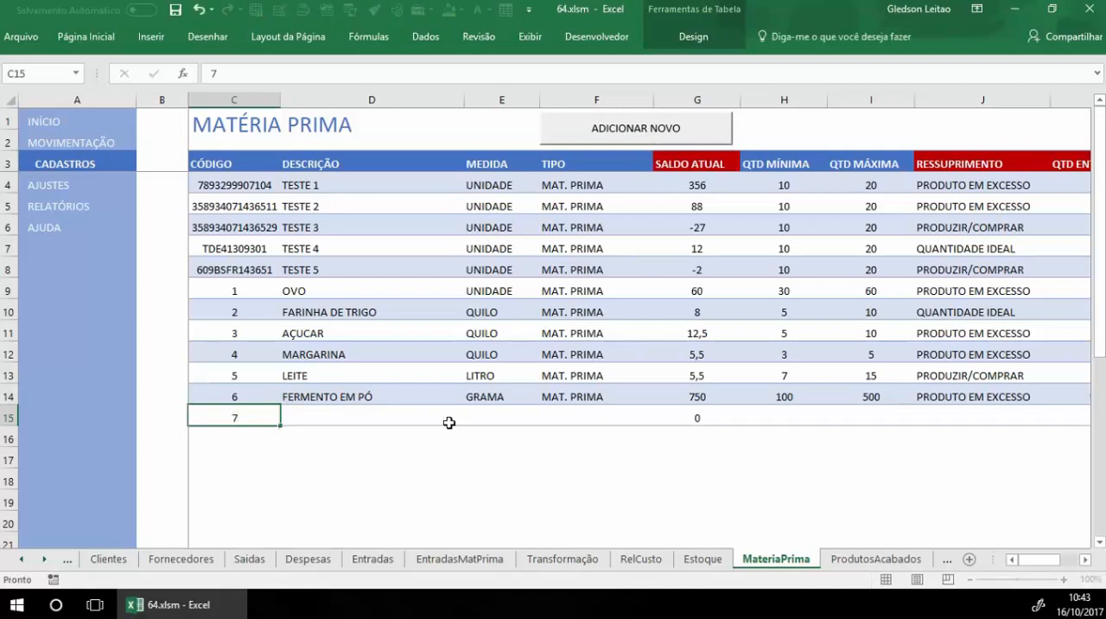
pyautogui.click(449, 423)
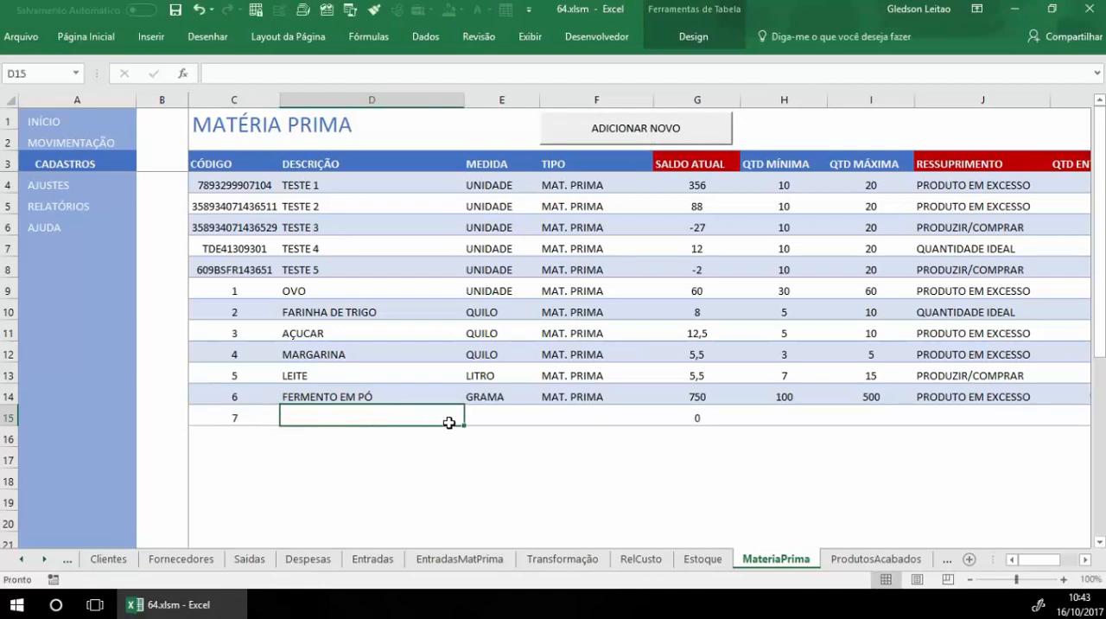
pyautogui.write('DESCRIÇÃ')
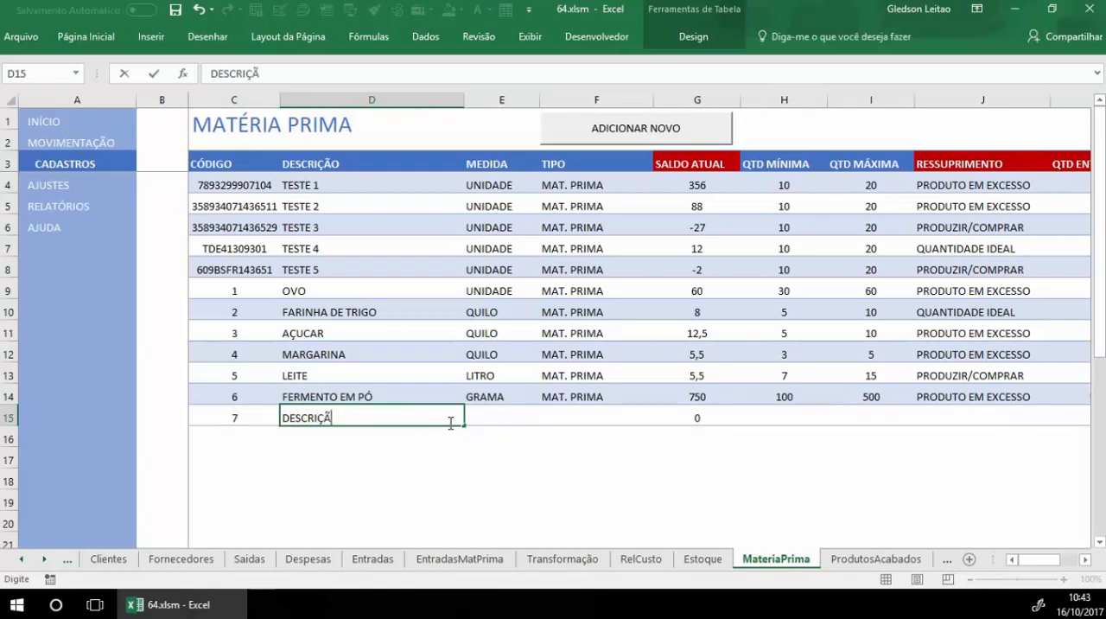
pyautogui.write('O DA MATÉRIA PRM')
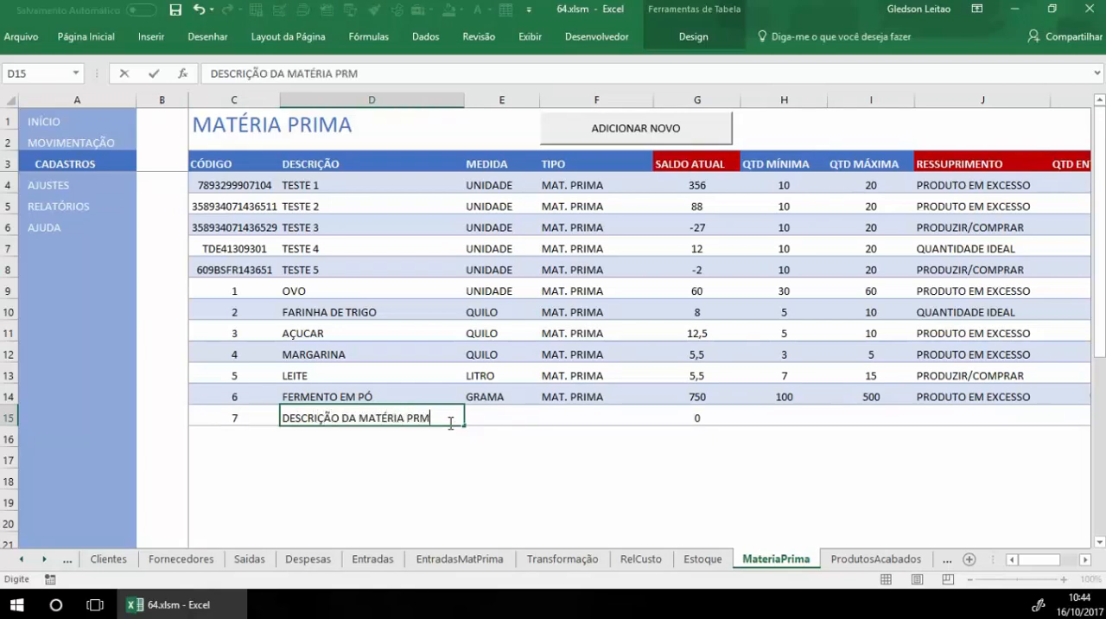
pyautogui.press('BackSpace')
pyautogui.write('IMA')
pyautogui.press('Tab')
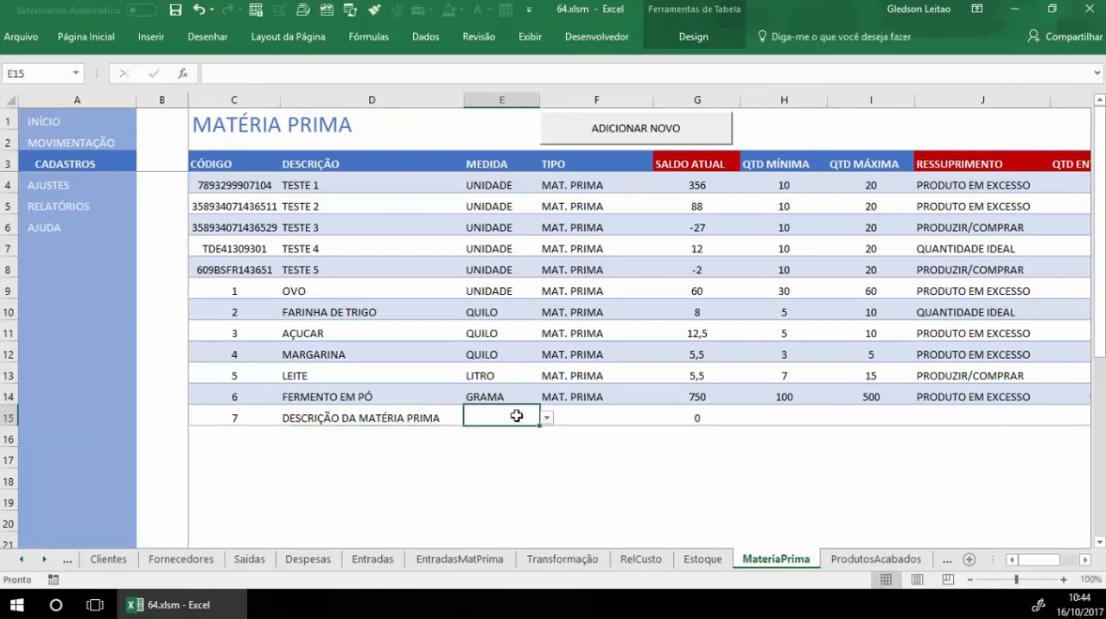
# Step: Set the new raw material's measure to SACO 10KG and its type to EMBALAGEM
pyautogui.hotkey('alt', 'Down')
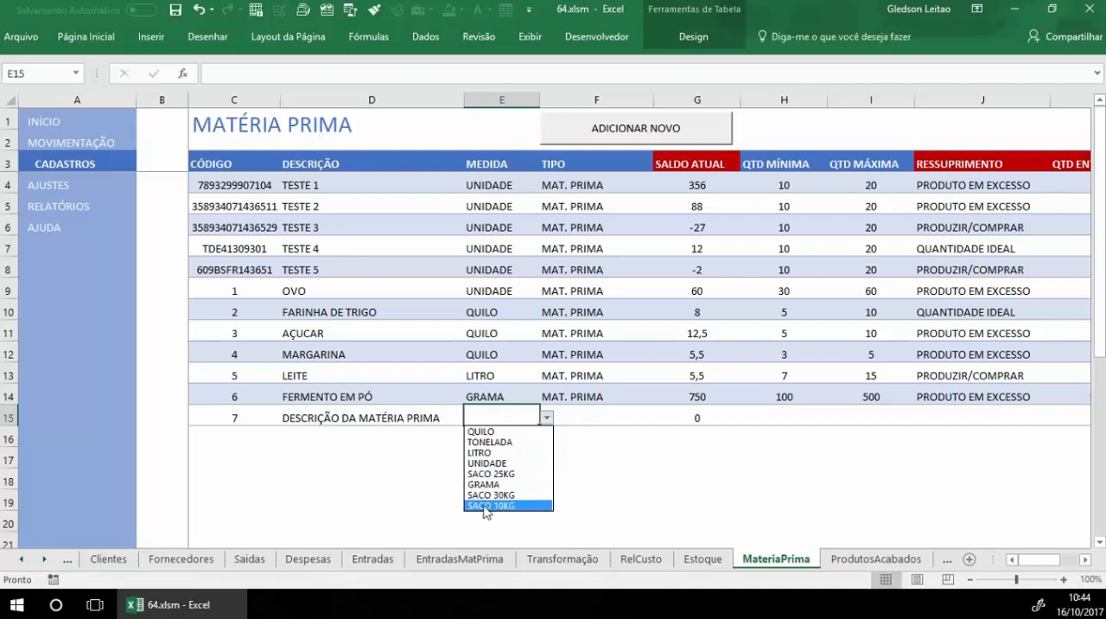
pyautogui.click(519, 505)
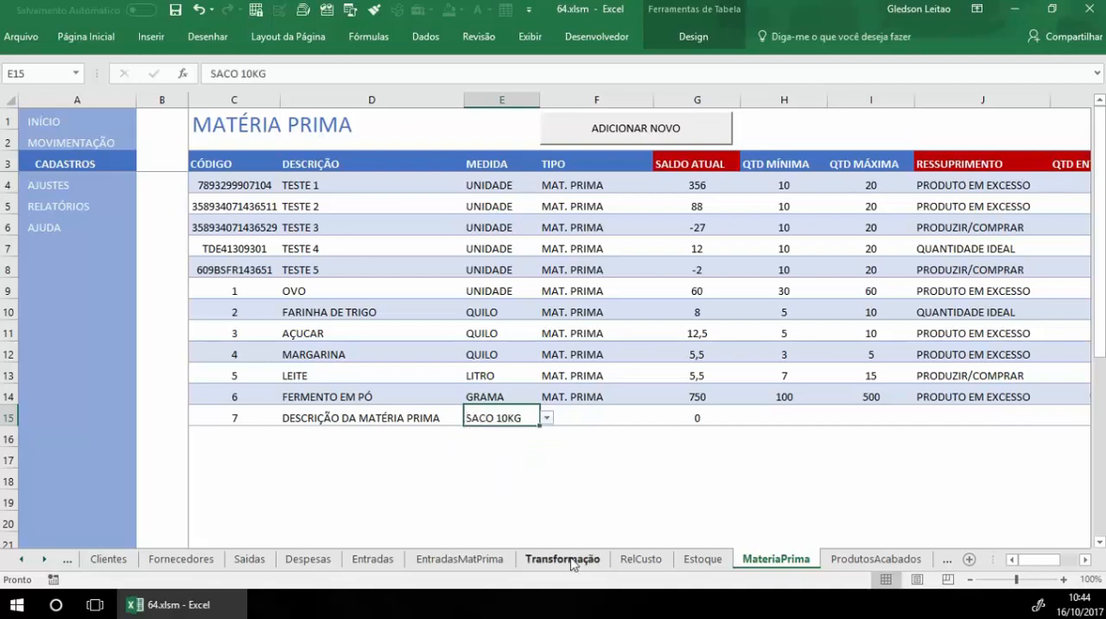
pyautogui.click(580, 419)
pyautogui.hotkey('alt', 'Down')
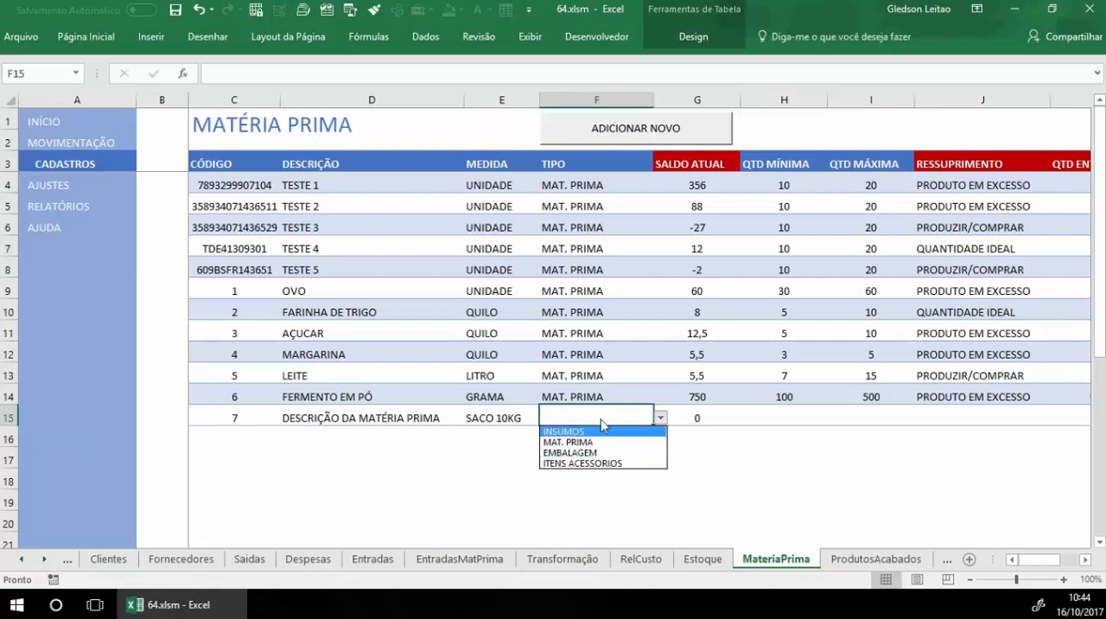
pyautogui.click(607, 452)
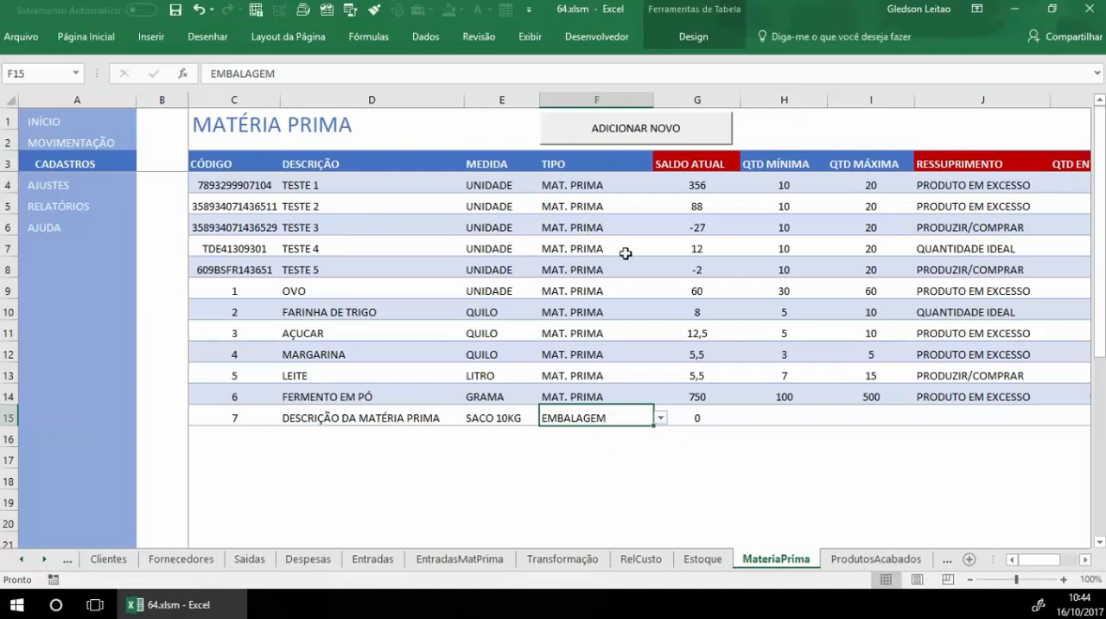
# Step: Set the new raw material's minimum quantity to 50 and maximum quantity to 100
pyautogui.click(808, 414)
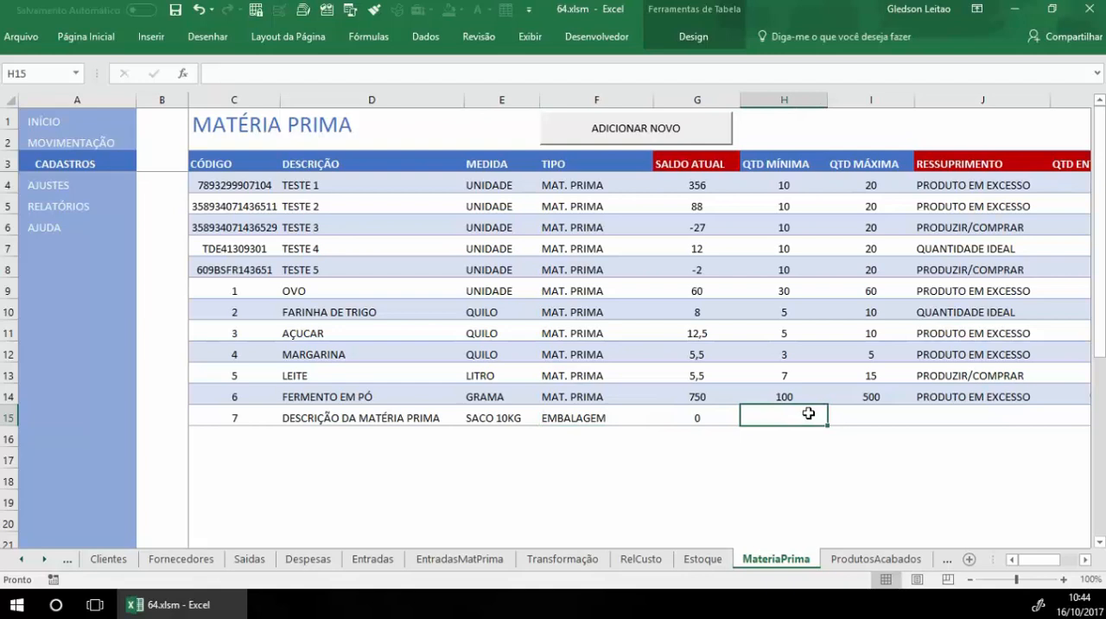
pyautogui.write('50')
pyautogui.press('Tab')
pyautogui.write('100')
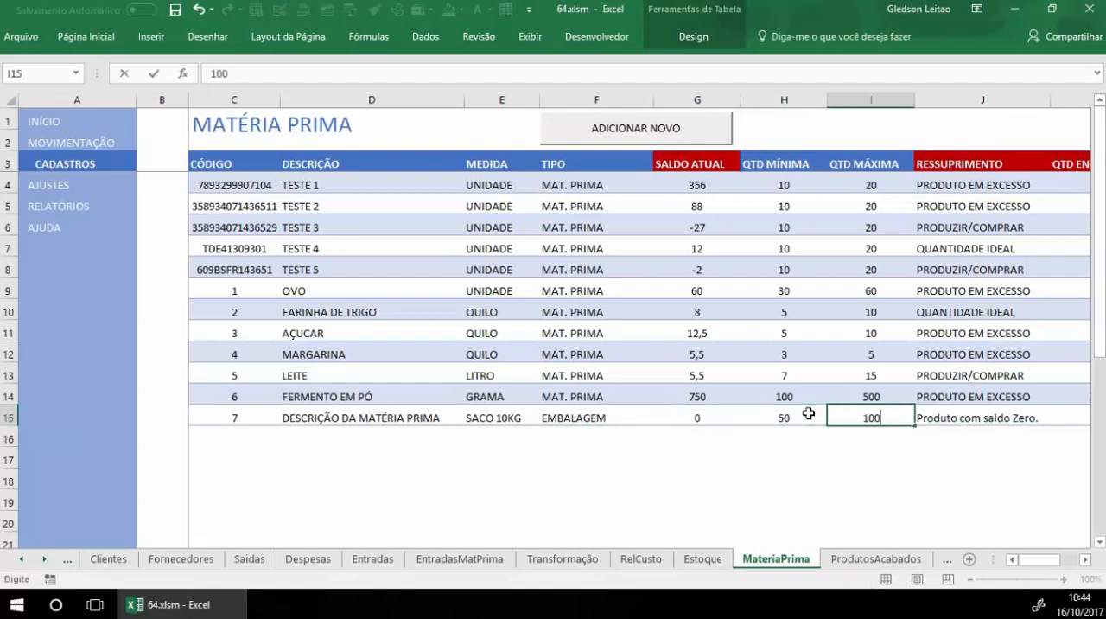
pyautogui.press('Tab')
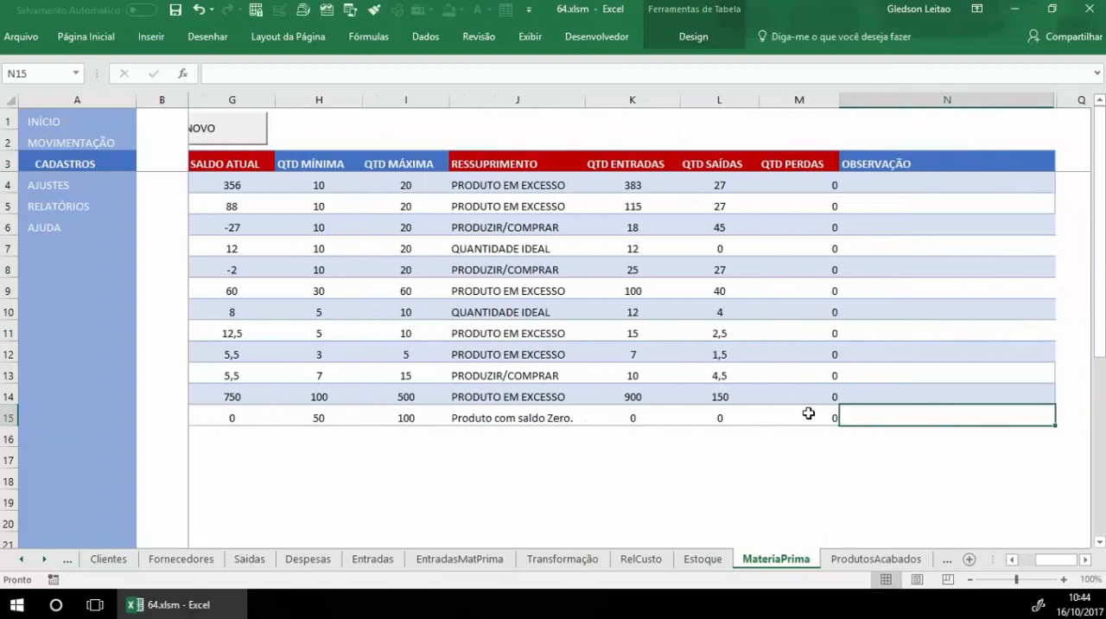
# Step: Examine how the new raw material's minimum and maximum quantities relate to the RESSUPRIMENTO status, through to the OBSERVAÇÃO column
pyautogui.click(320, 423)
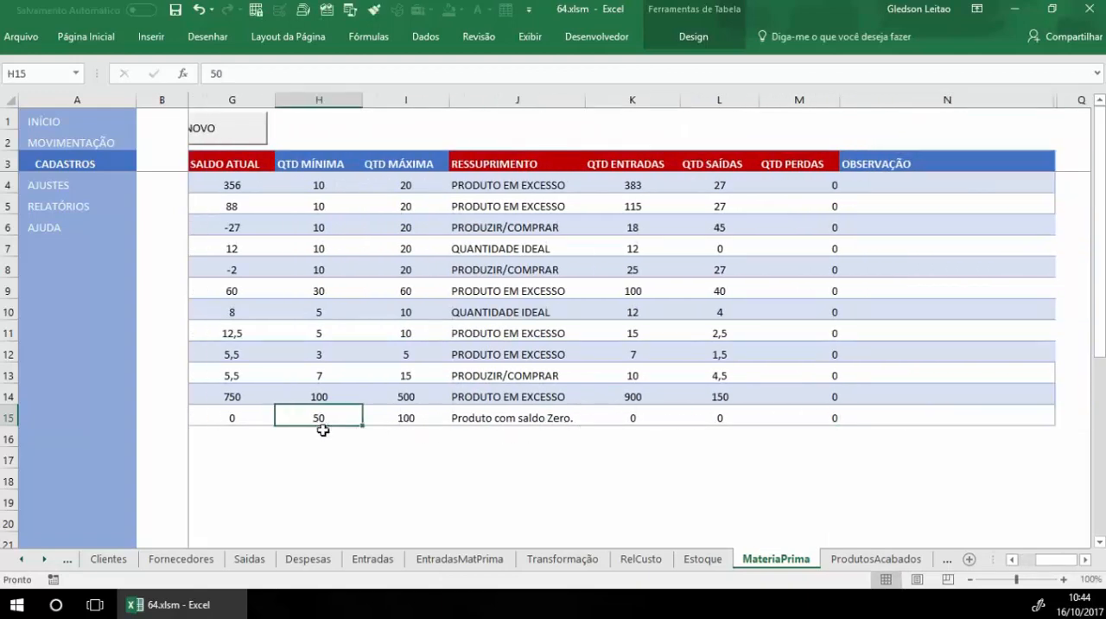
pyautogui.click(390, 415)
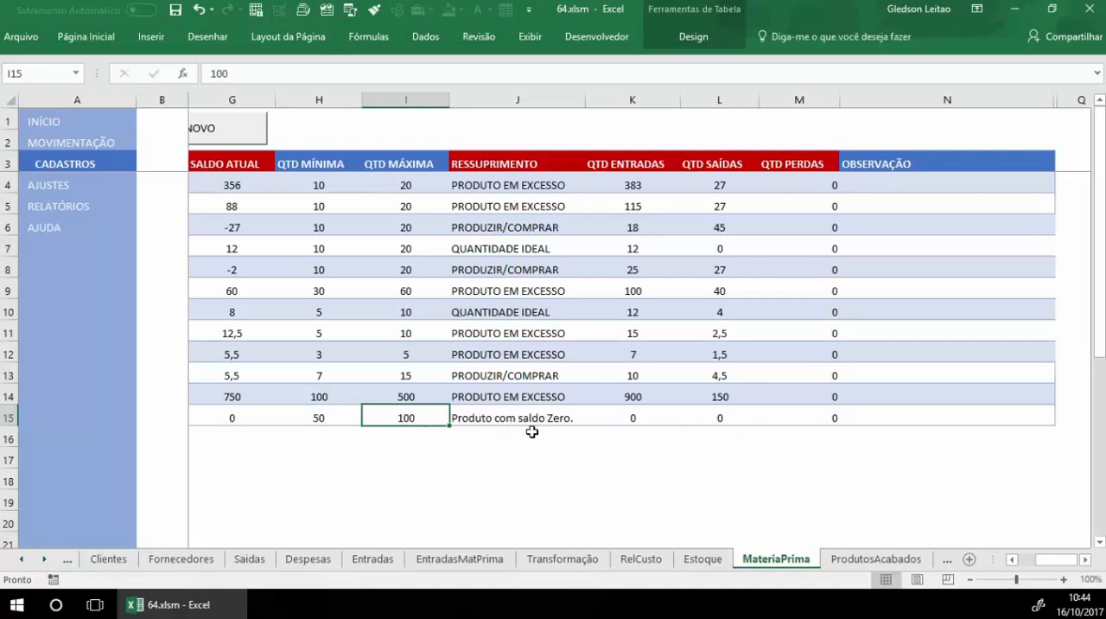
pyautogui.click(493, 316)
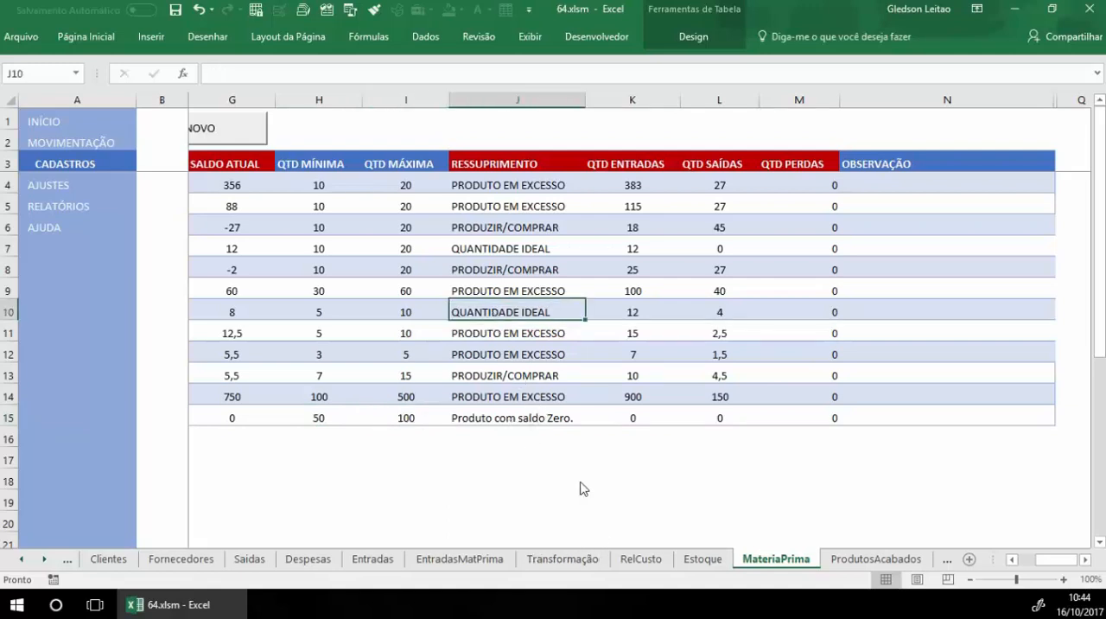
pyautogui.click(452, 474)
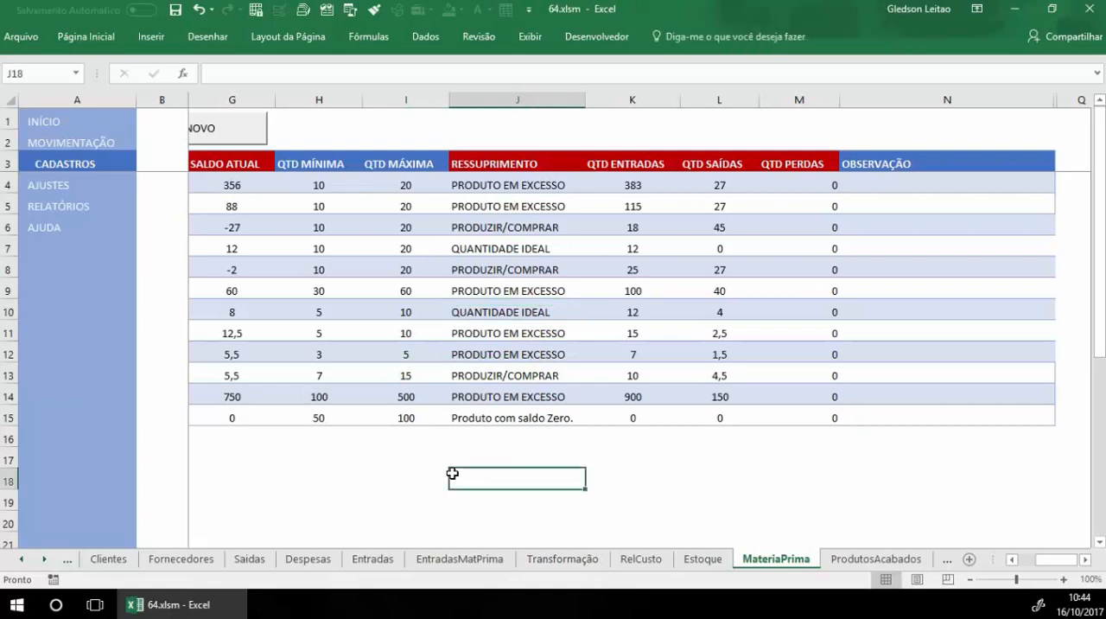
pyautogui.click(318, 419)
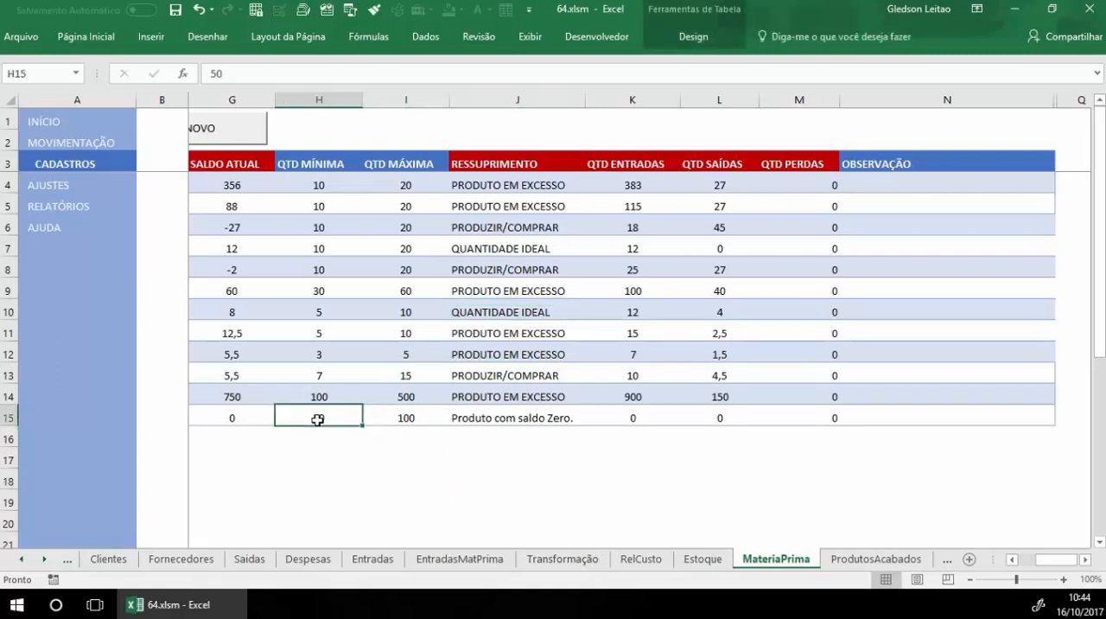
pyautogui.click(498, 378)
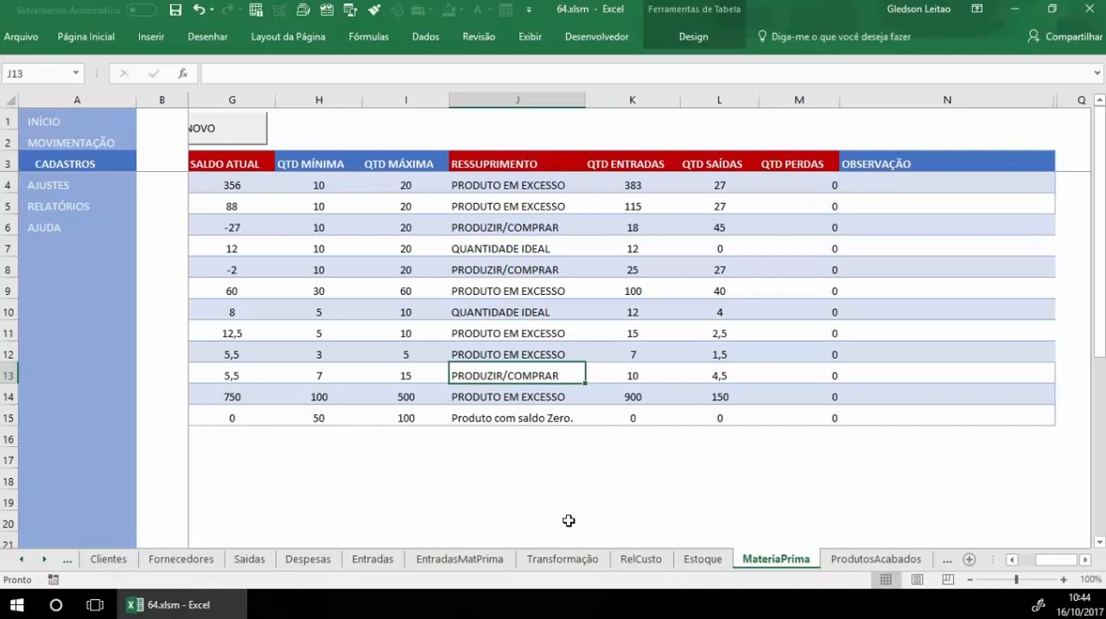
pyautogui.click(1009, 413)
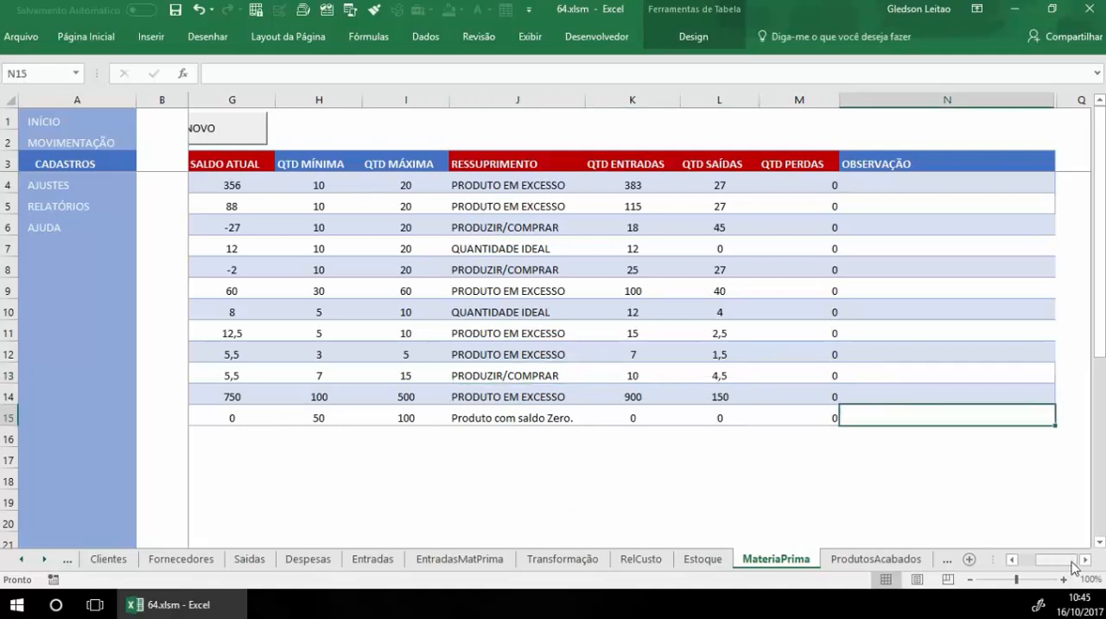
pyautogui.moveTo(1074, 563); pyautogui.dragTo(1063, 565)
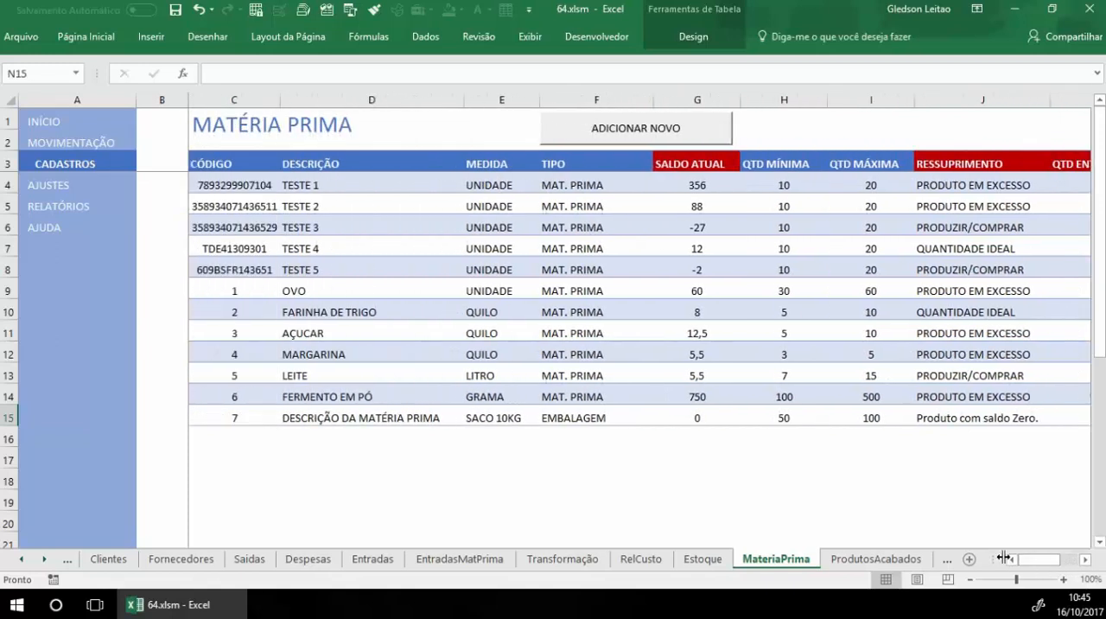
pyautogui.click(375, 240)
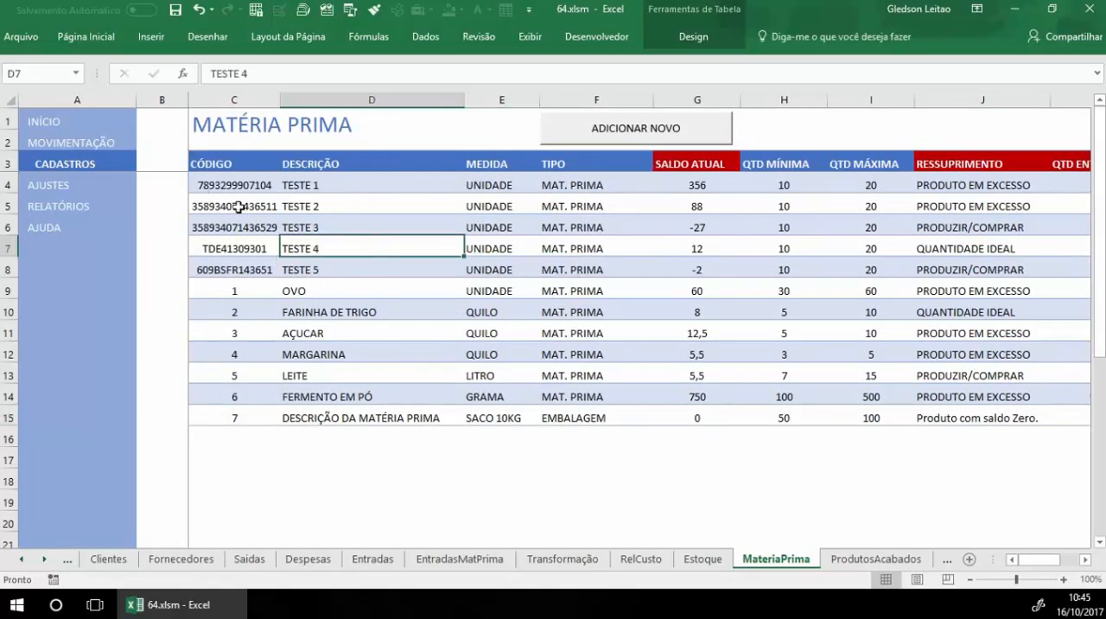
# Step: Open the PRODUTOS ACABADOS register from CADASTROS and examine the code and description of the BOLO SIMPLES record
pyautogui.click(83, 165)
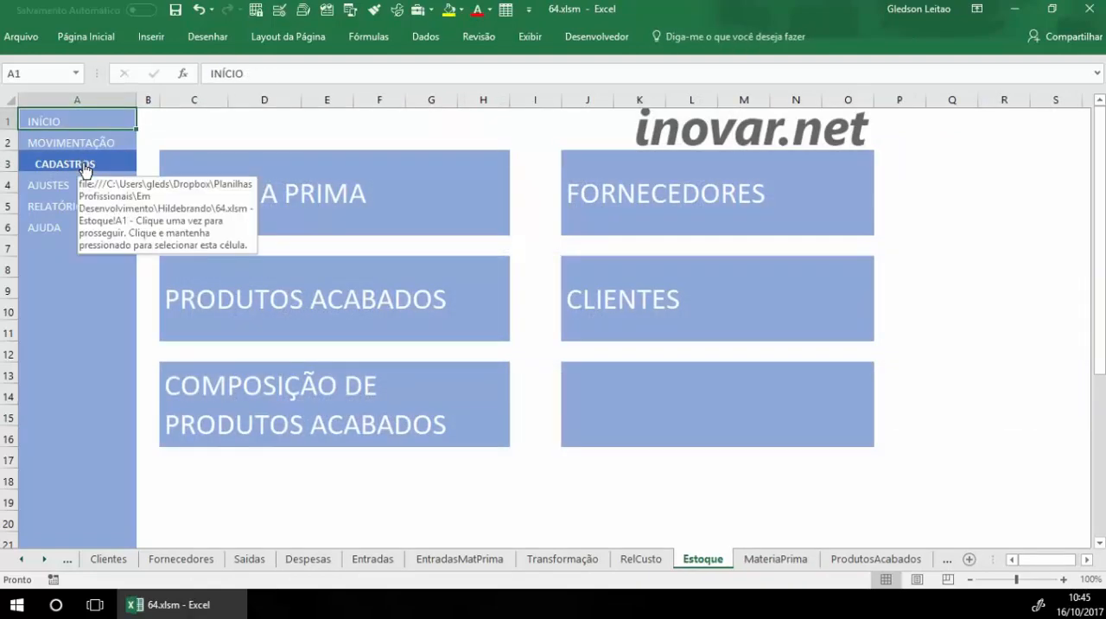
pyautogui.click(348, 290)
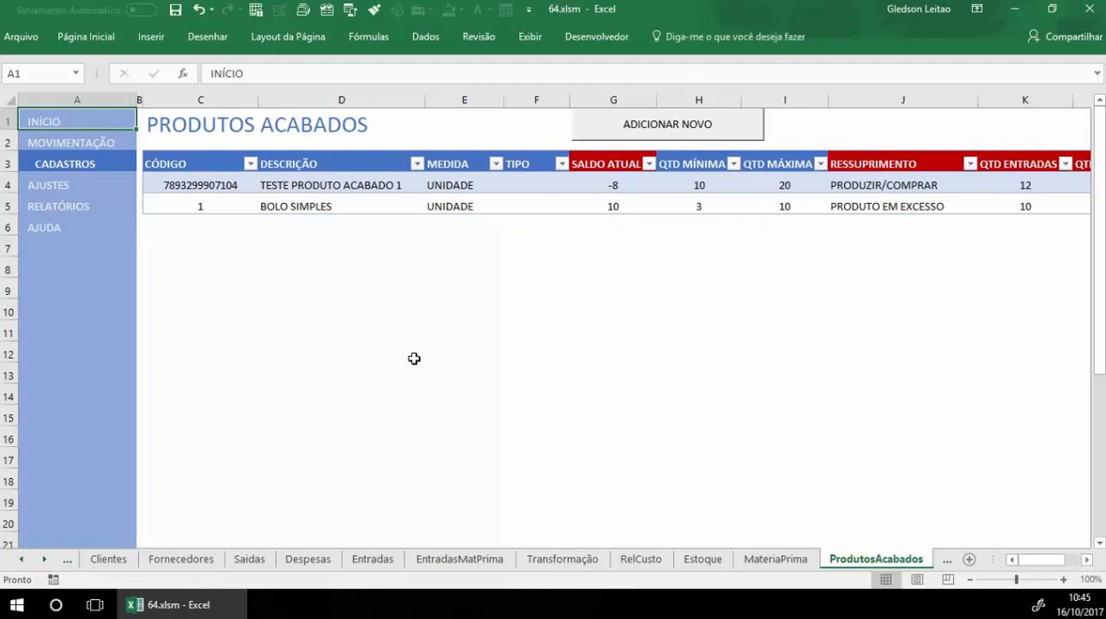
pyautogui.click(203, 210)
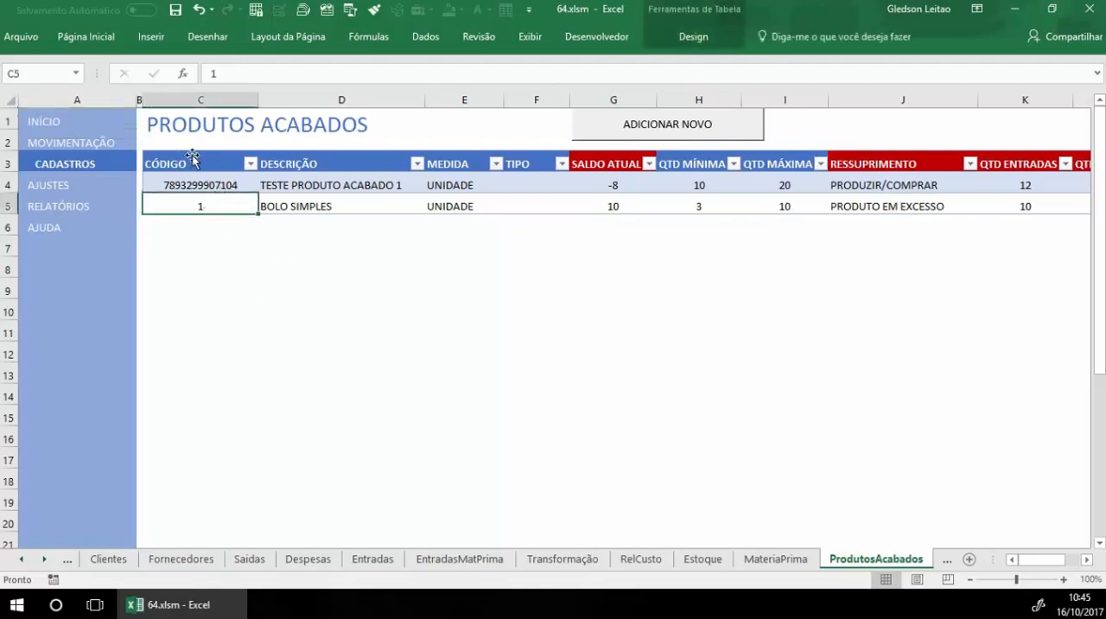
pyautogui.click(301, 216)
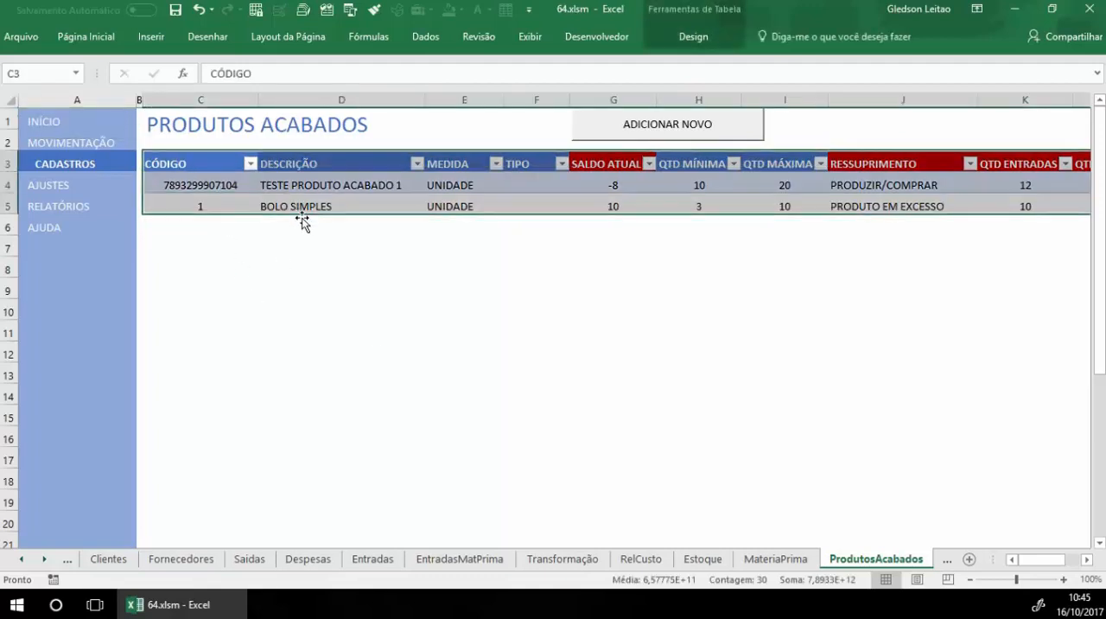
pyautogui.click(346, 207)
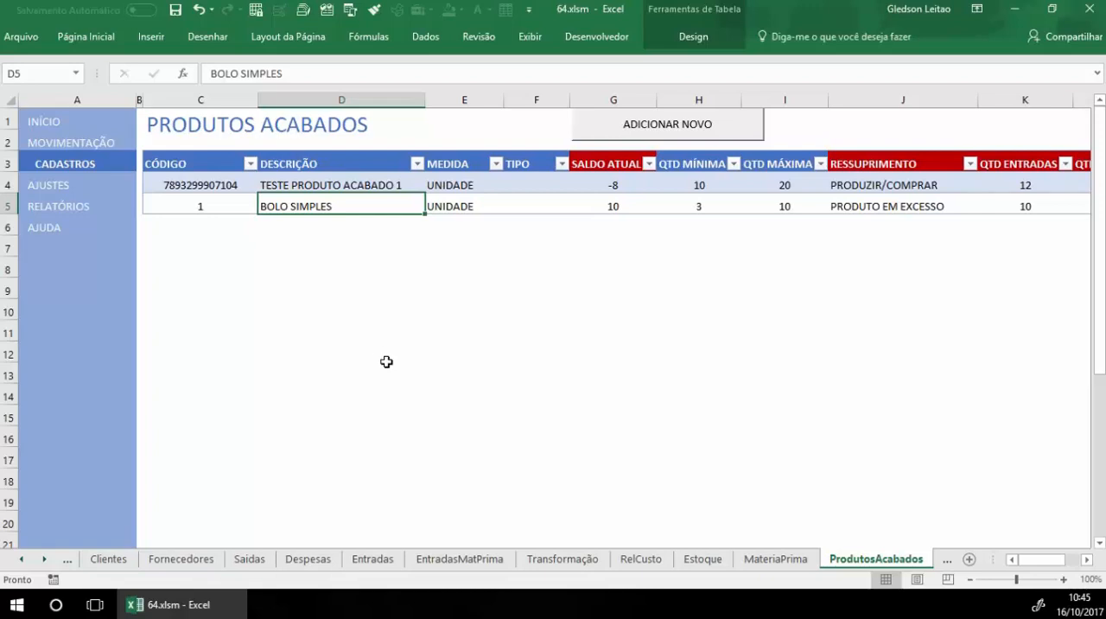
# Step: Reopen the MATÉRIA PRIMA register from CADASTROS and examine the ingredients OVO, FARINHA DE TRIGO and AÇUCAR
pyautogui.click(89, 164)
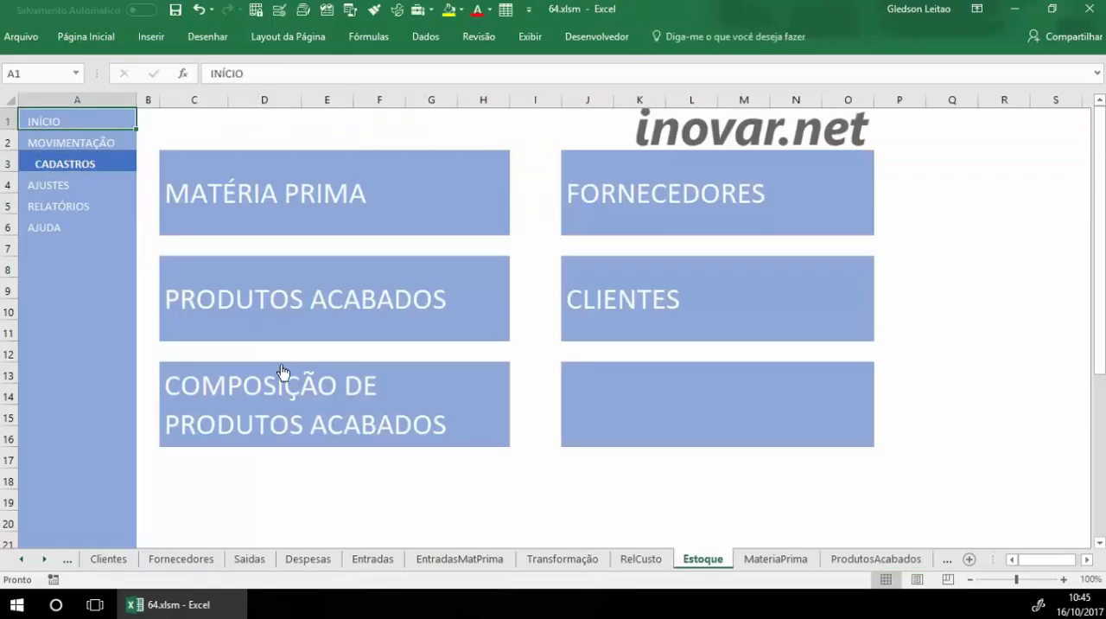
pyautogui.click(299, 309)
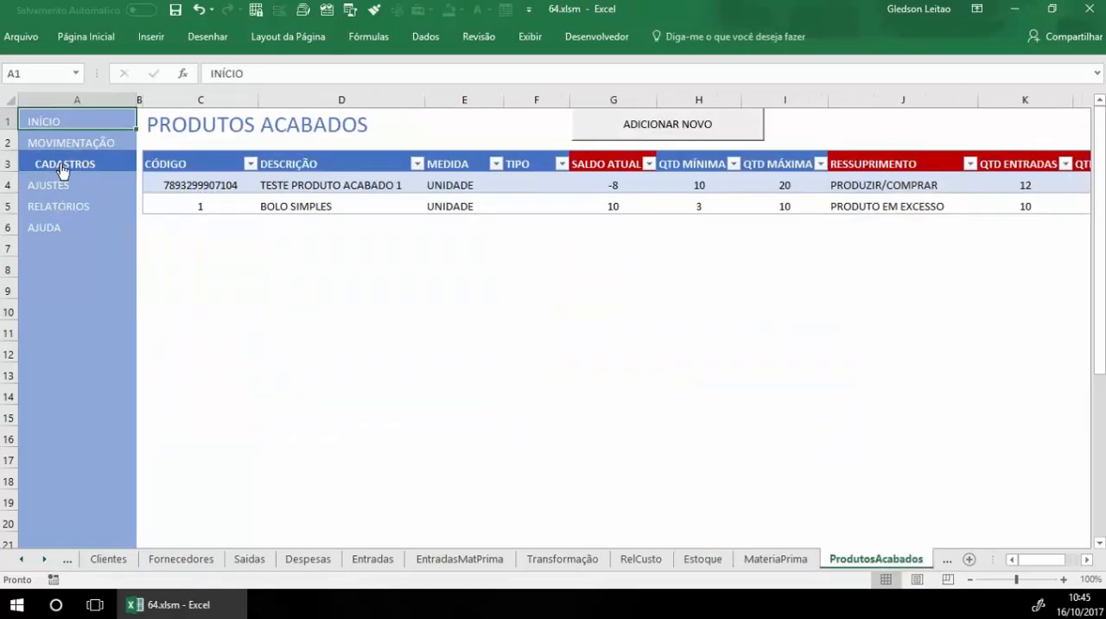
pyautogui.click(62, 171)
pyautogui.click(317, 200)
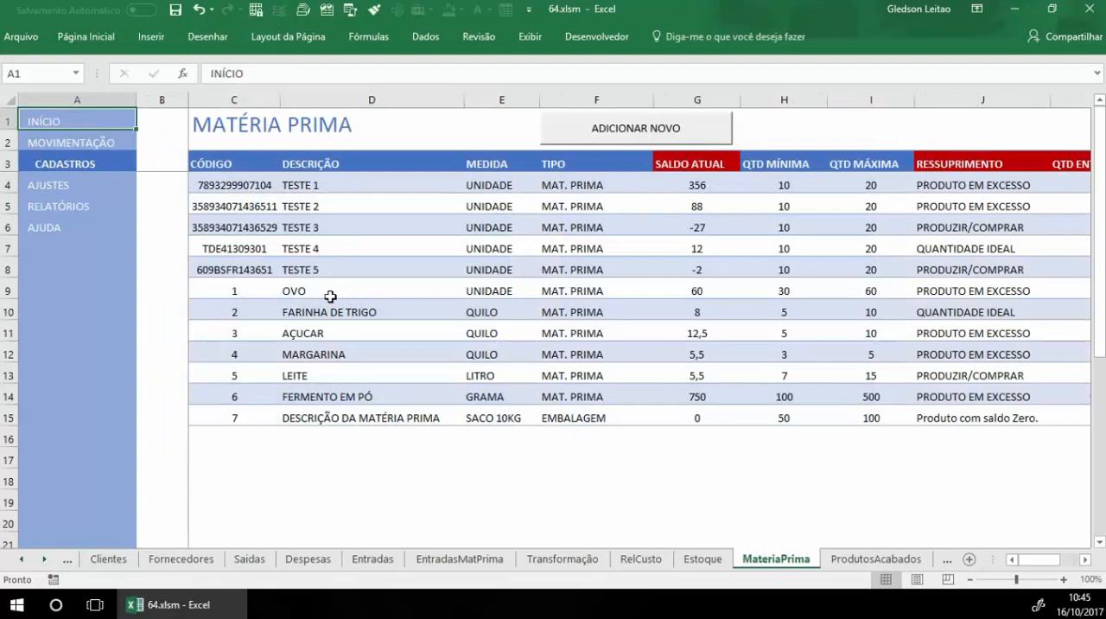
pyautogui.click(330, 293)
pyautogui.click(333, 313)
pyautogui.click(335, 333)
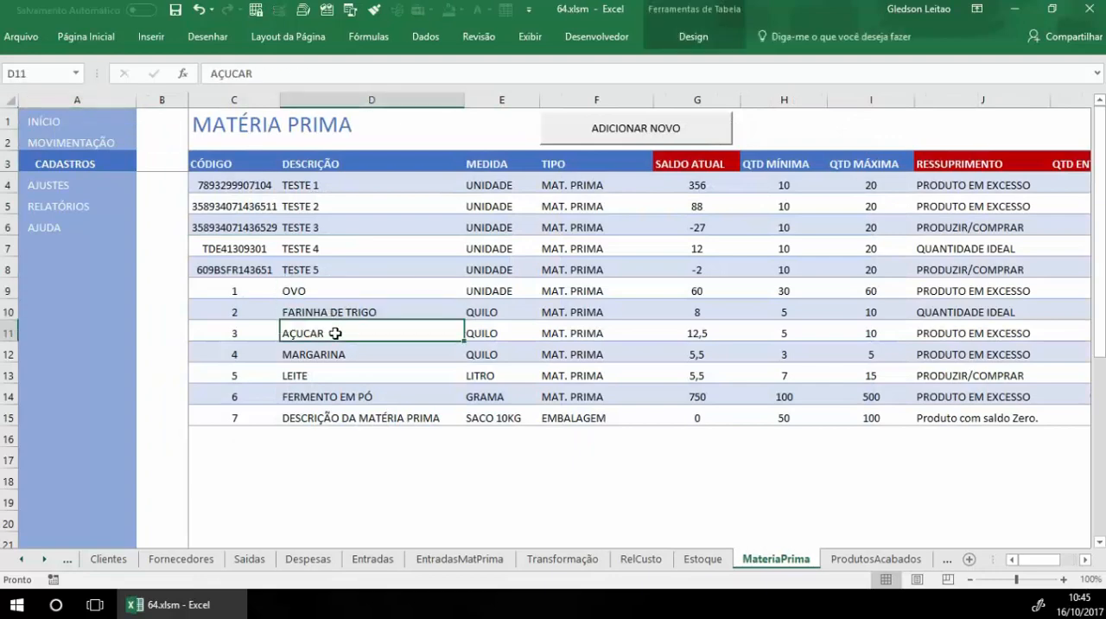
# Step: Return to the PRODUTOS ACABADOS register and examine BOLO SIMPLES's code, description, measure and available TIPO options
pyautogui.click(95, 170)
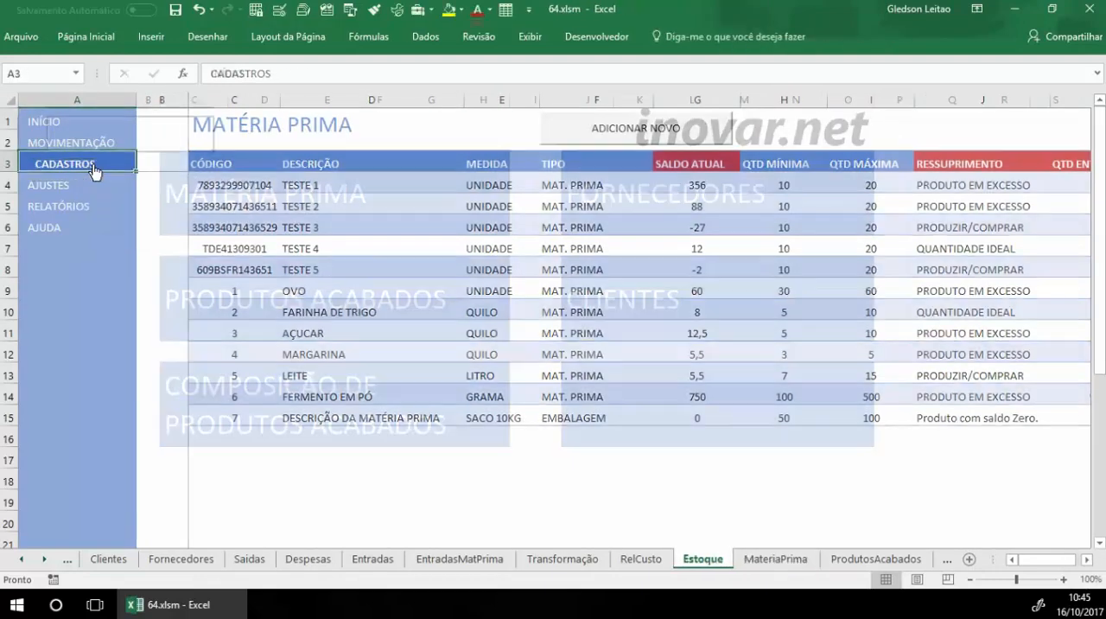
pyautogui.click(308, 303)
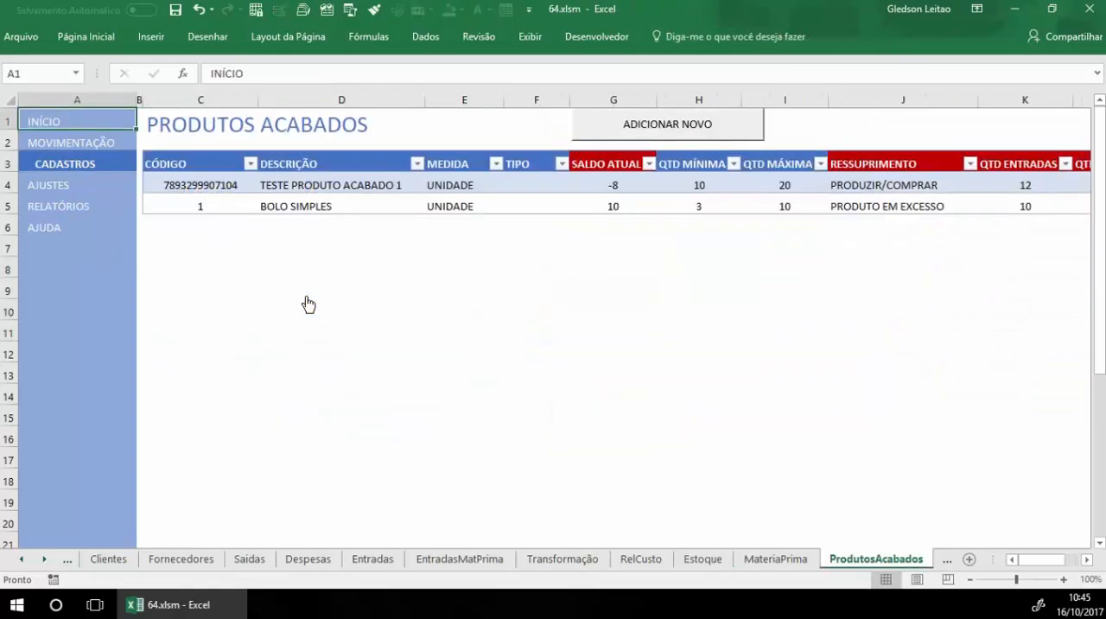
pyautogui.click(153, 208)
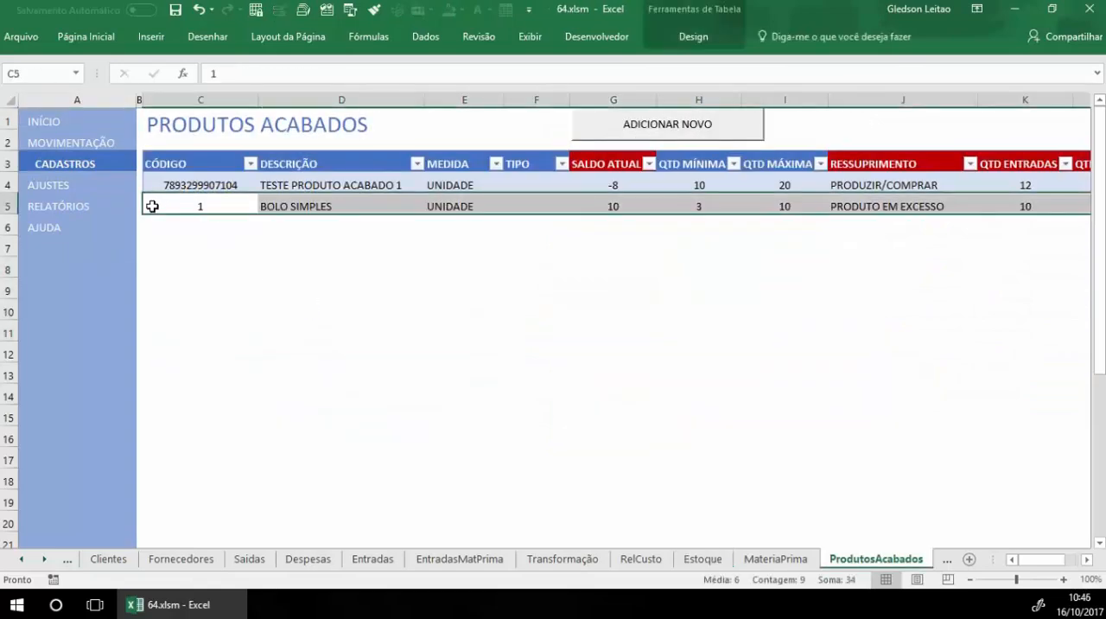
pyautogui.click(228, 207)
pyautogui.click(335, 206)
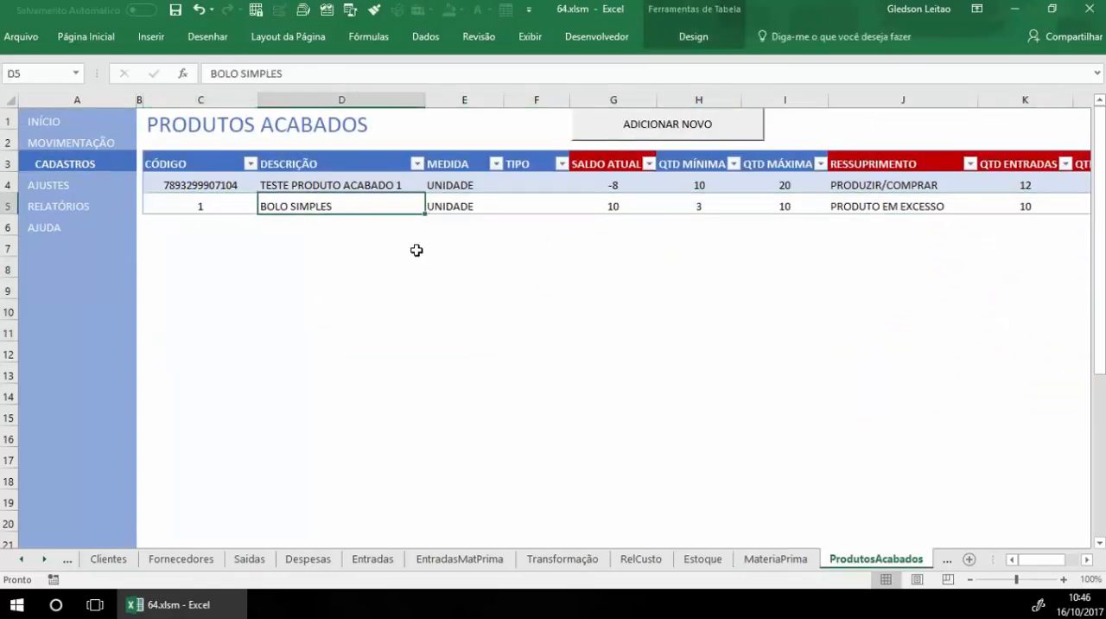
pyautogui.click(450, 207)
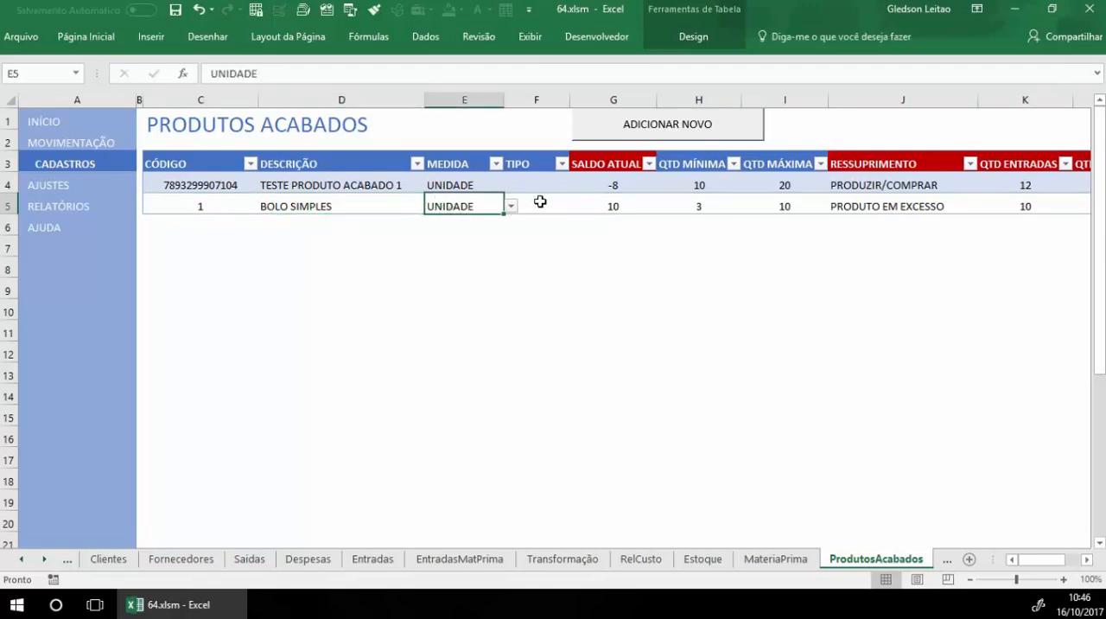
pyautogui.click(541, 202)
pyautogui.click(575, 205)
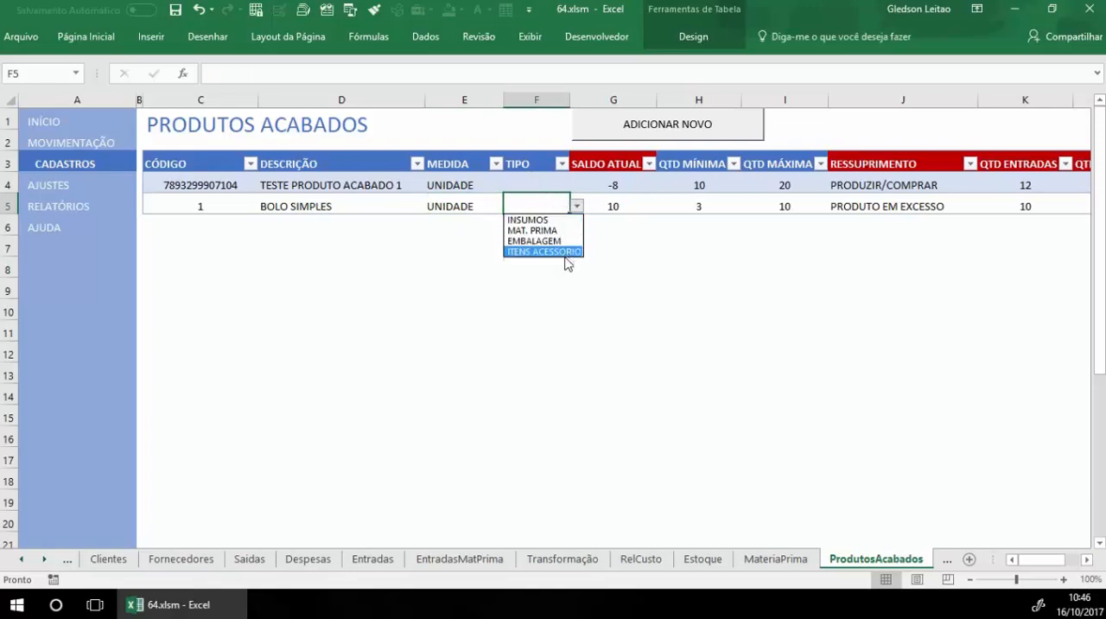
pyautogui.click(635, 221)
# Step: Examine BOLO SIMPLES's stock columns from SALDO ATUAL through OBSERVAÇÃO and go back to the CADASTROS menu
pyautogui.click(646, 203)
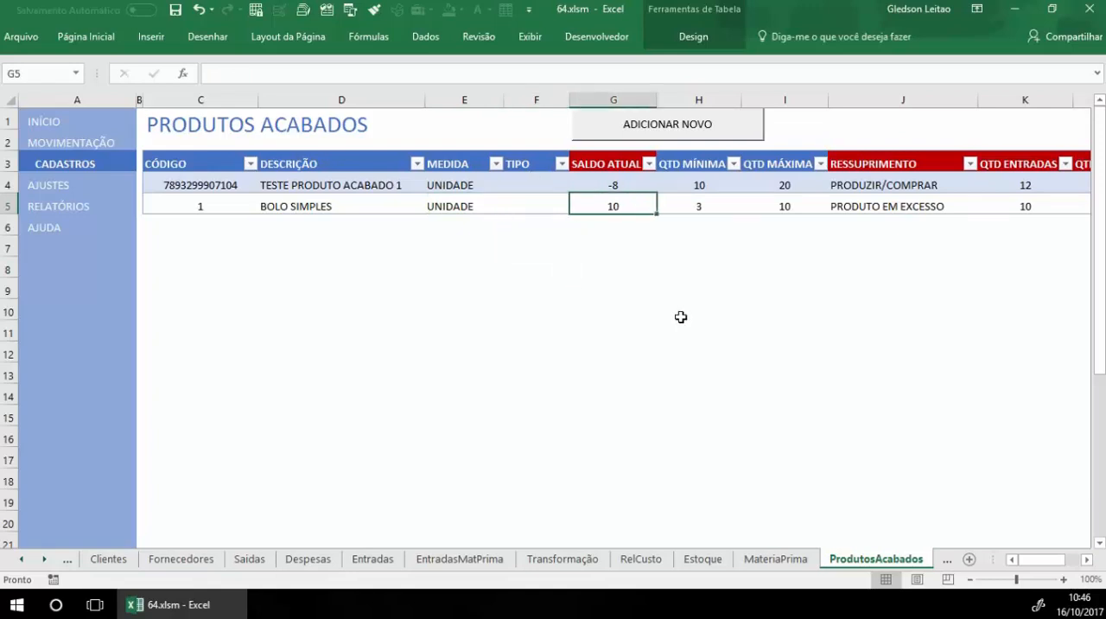
pyautogui.click(693, 207)
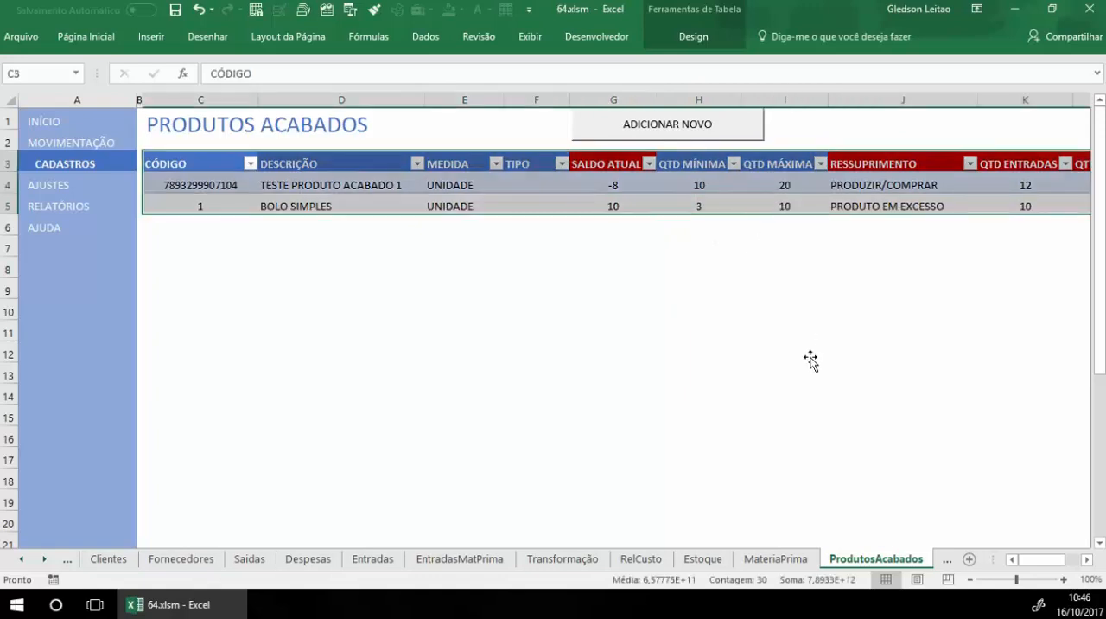
pyautogui.click(778, 207)
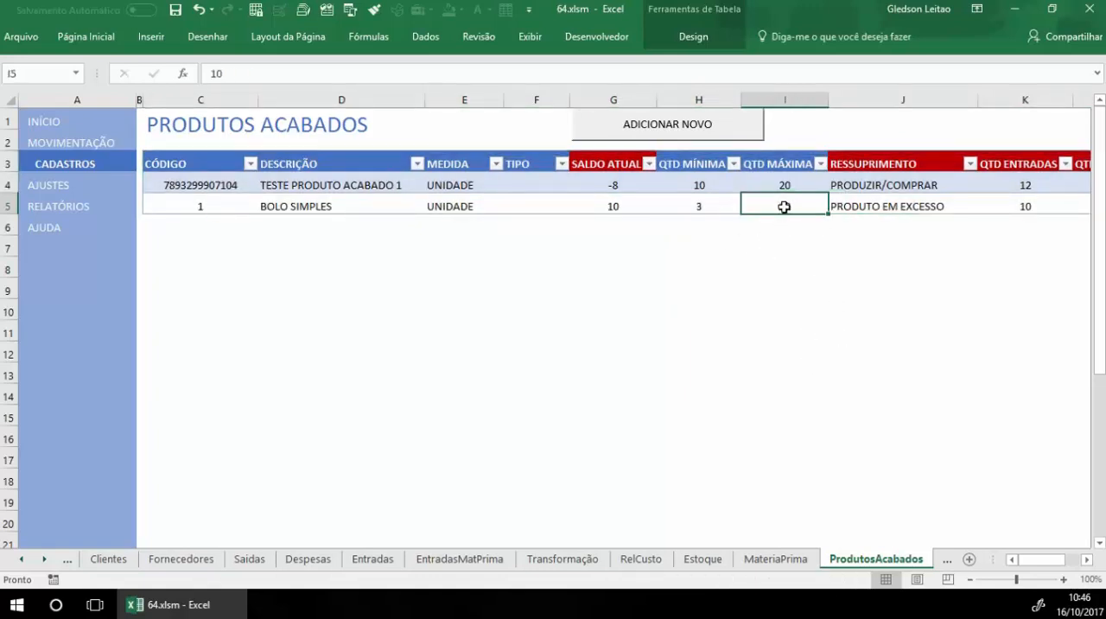
pyautogui.click(881, 209)
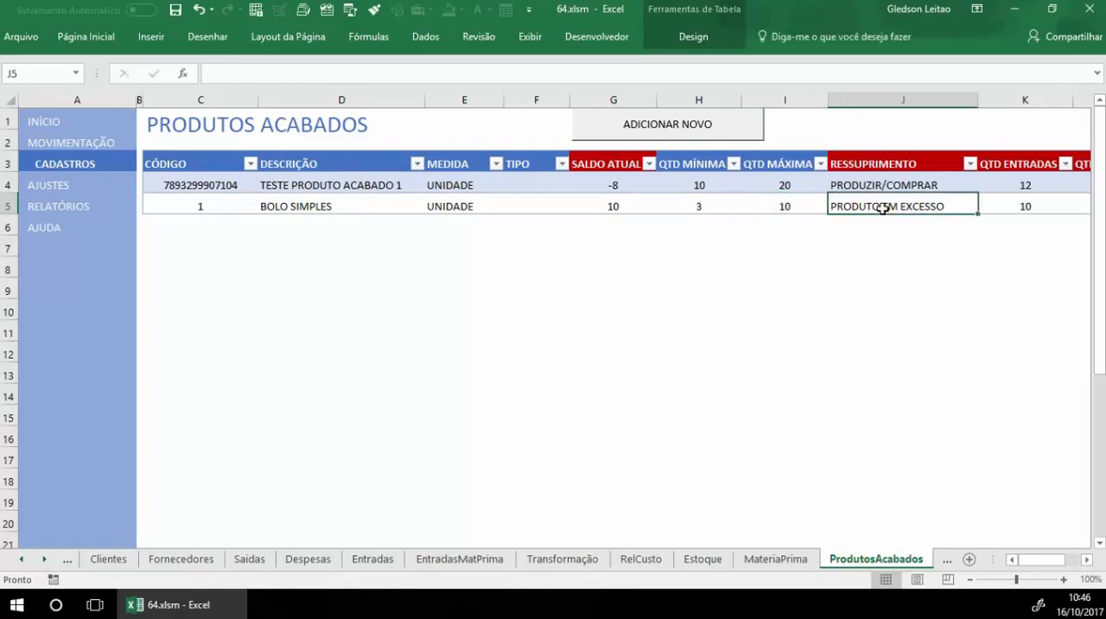
pyautogui.hscroll(3, 886, 270)
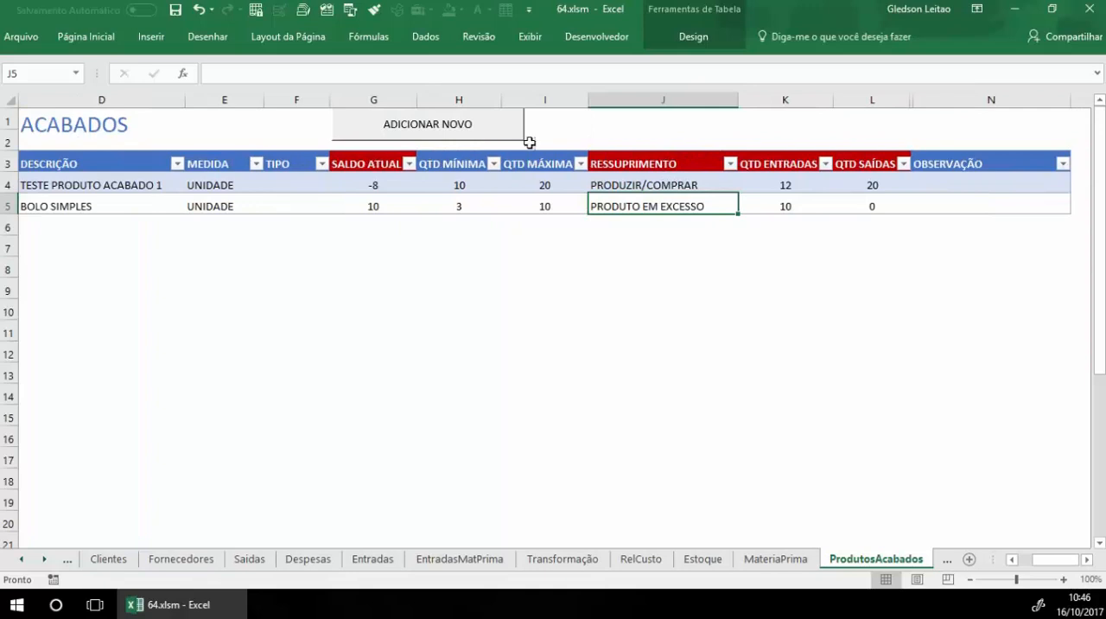
pyautogui.click(667, 163)
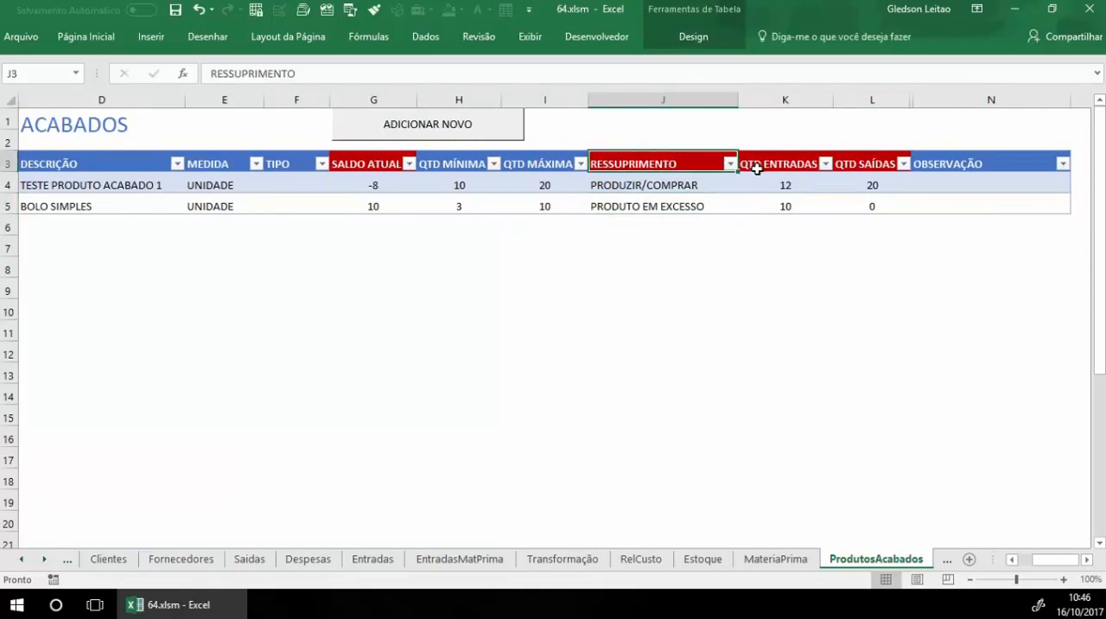
pyautogui.click(670, 185)
pyautogui.click(670, 208)
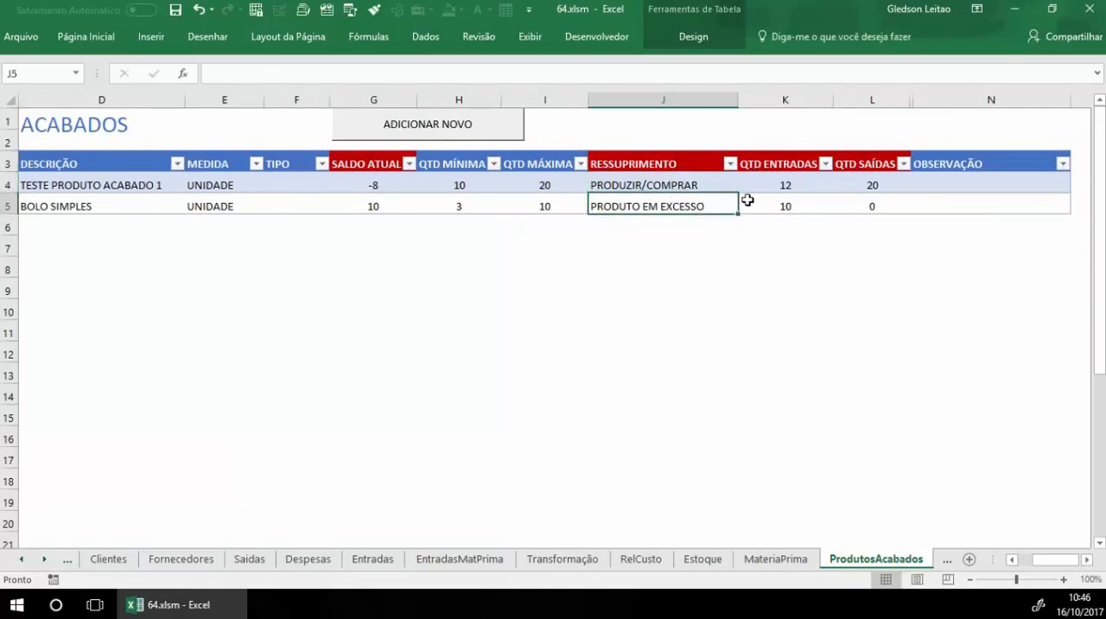
pyautogui.click(774, 208)
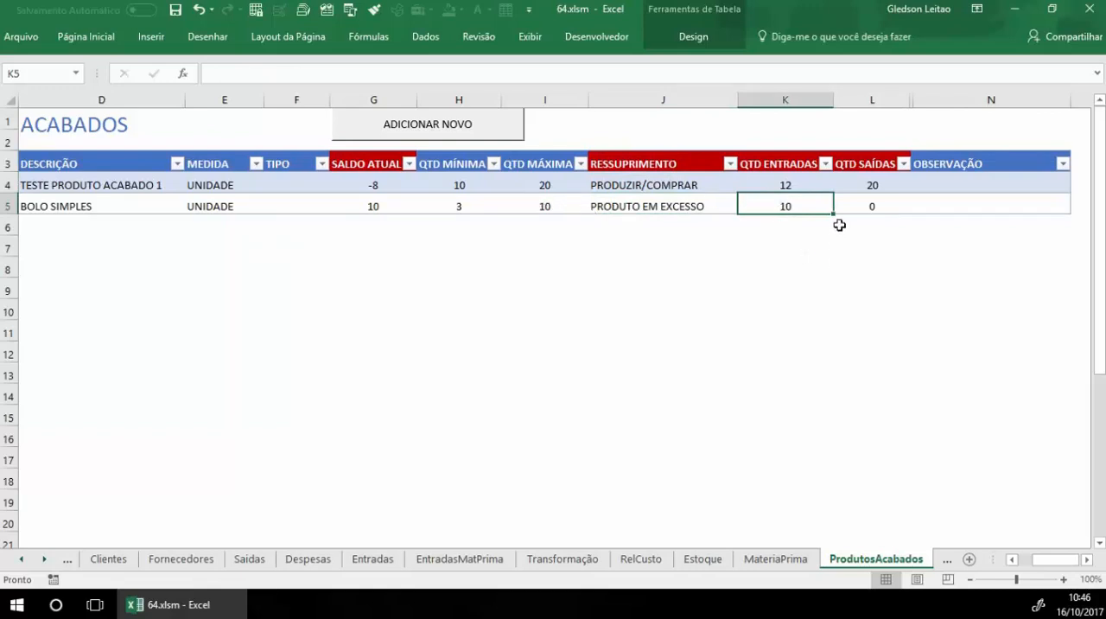
pyautogui.click(985, 204)
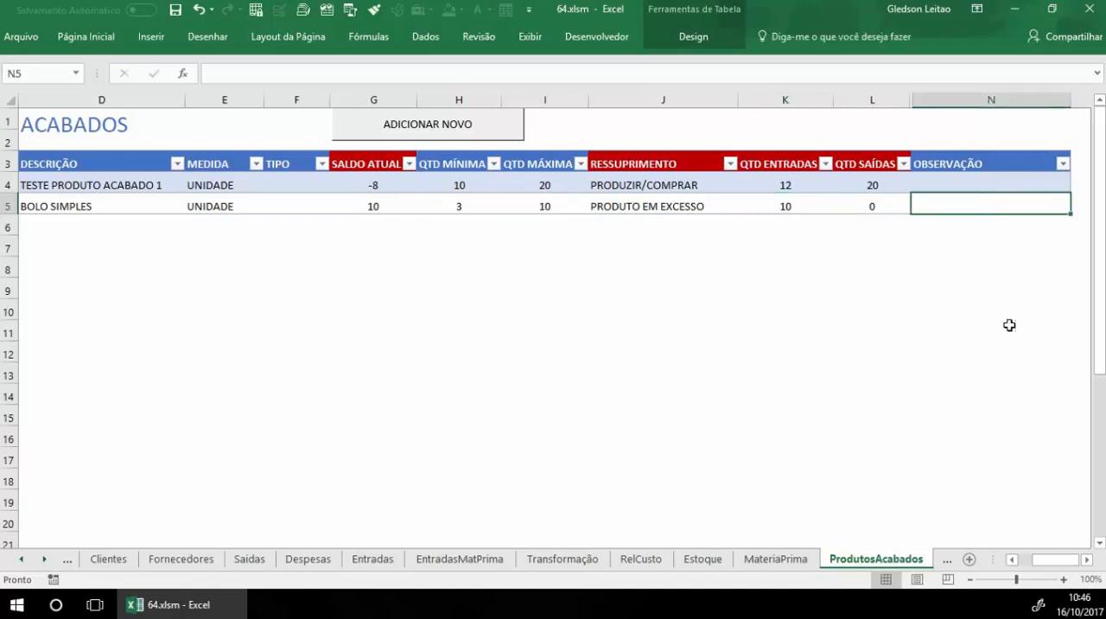
pyautogui.moveTo(1048, 559); pyautogui.dragTo(1025, 559)
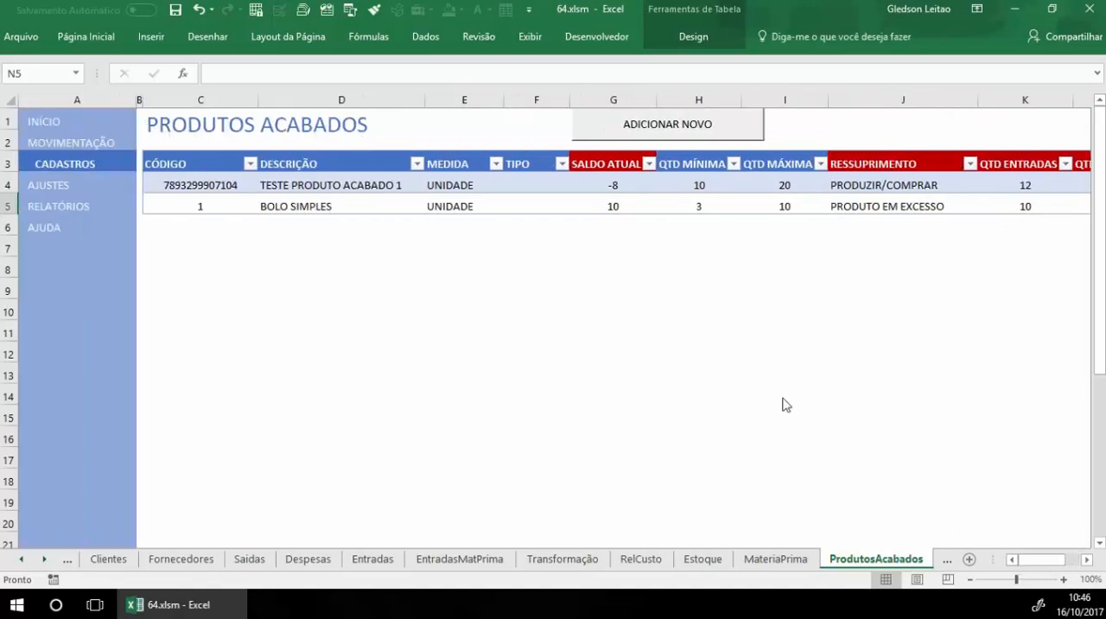
pyautogui.click(99, 164)
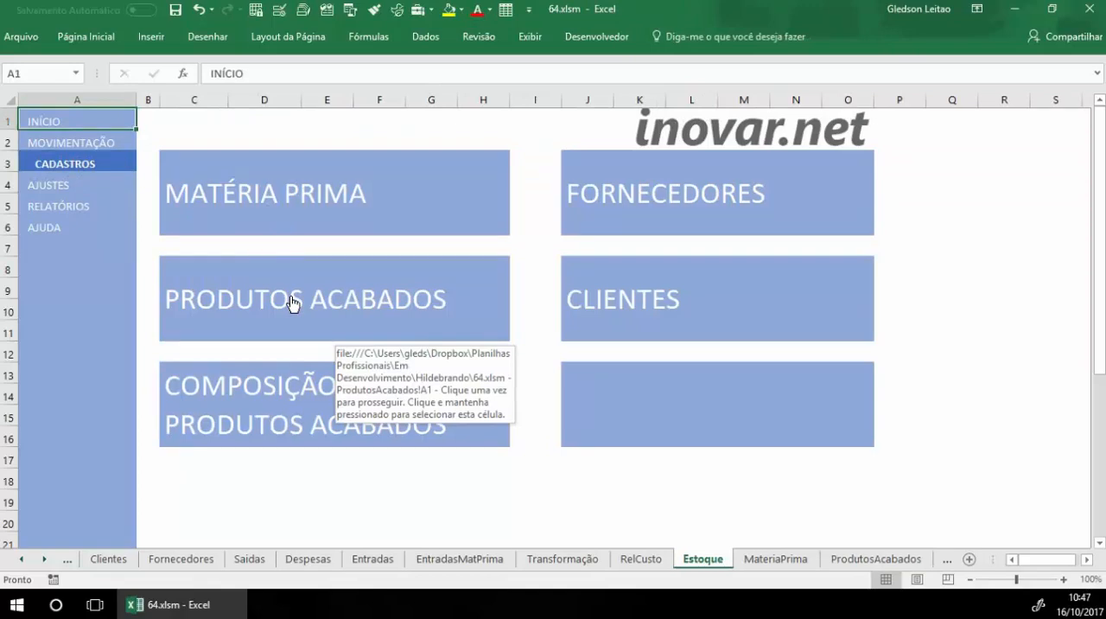
# Step: Open COMPOSIÇÃO DE PRODUTOS ACABADOS from CADASTROS and examine the code and description of the first BOLO SIMPLES row
pyautogui.click(252, 408)
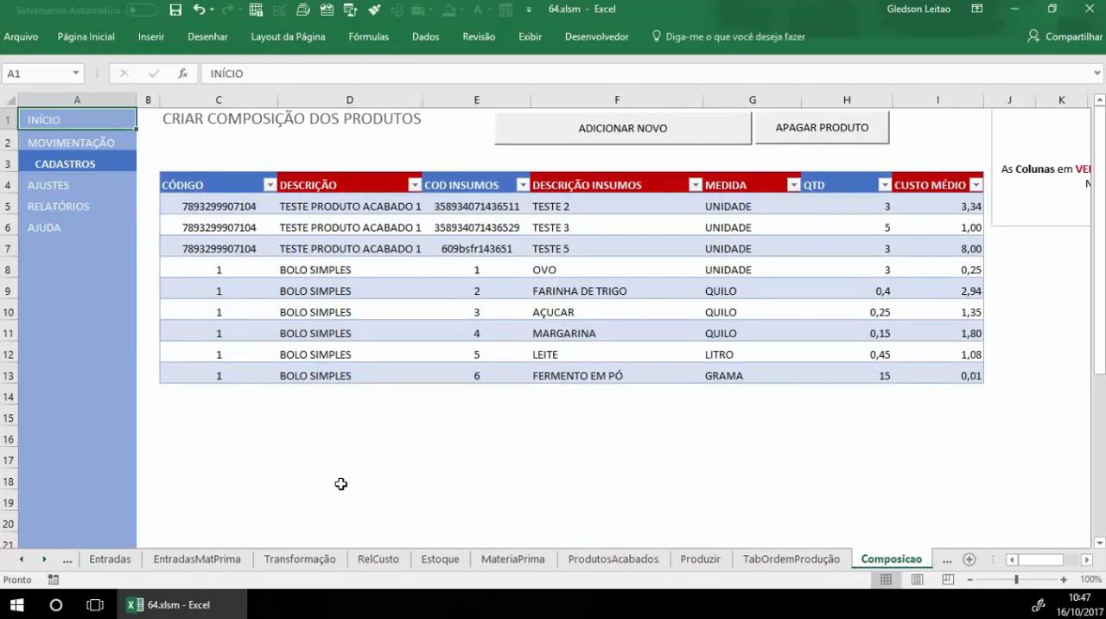
pyautogui.click(208, 270)
pyautogui.click(344, 268)
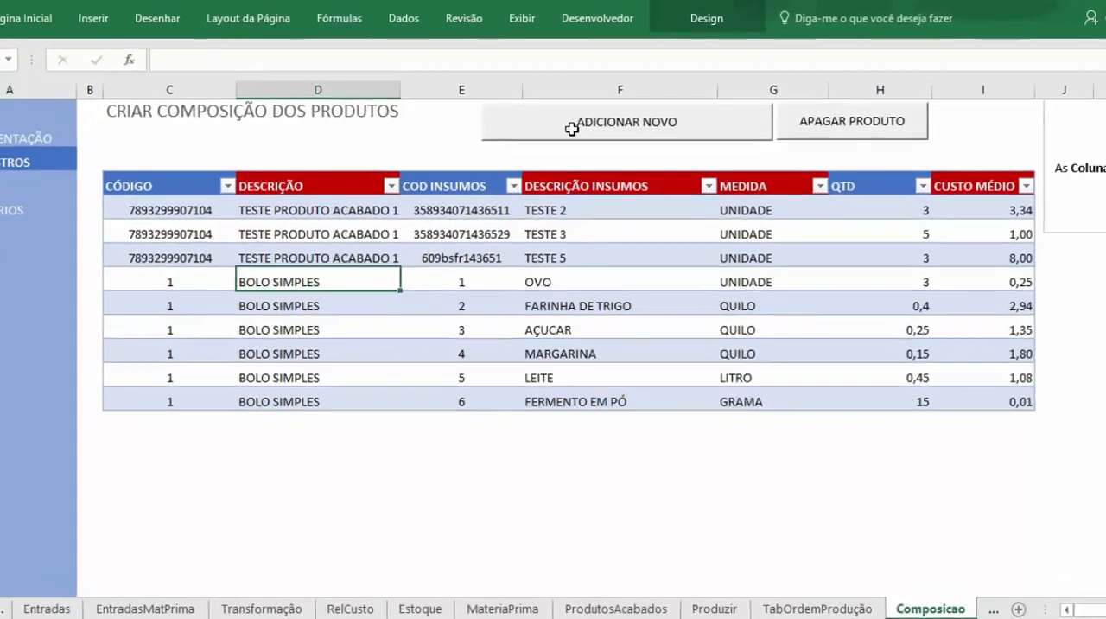
# Step: Add a composition row with product code 1, input code 7 and quantity 10
pyautogui.click(572, 129)
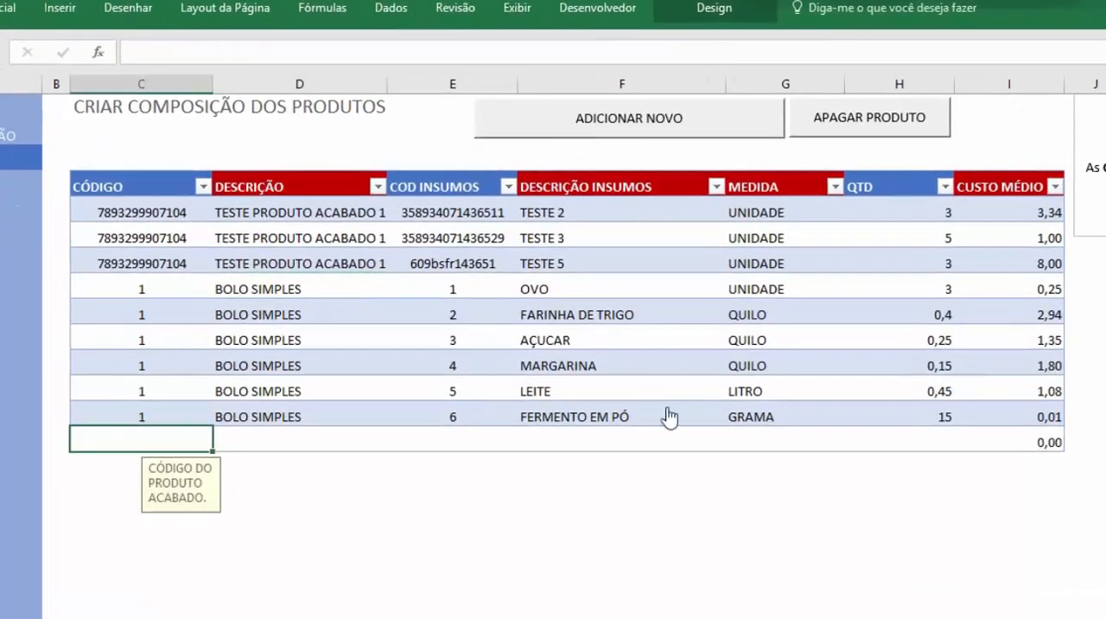
pyautogui.write('1')
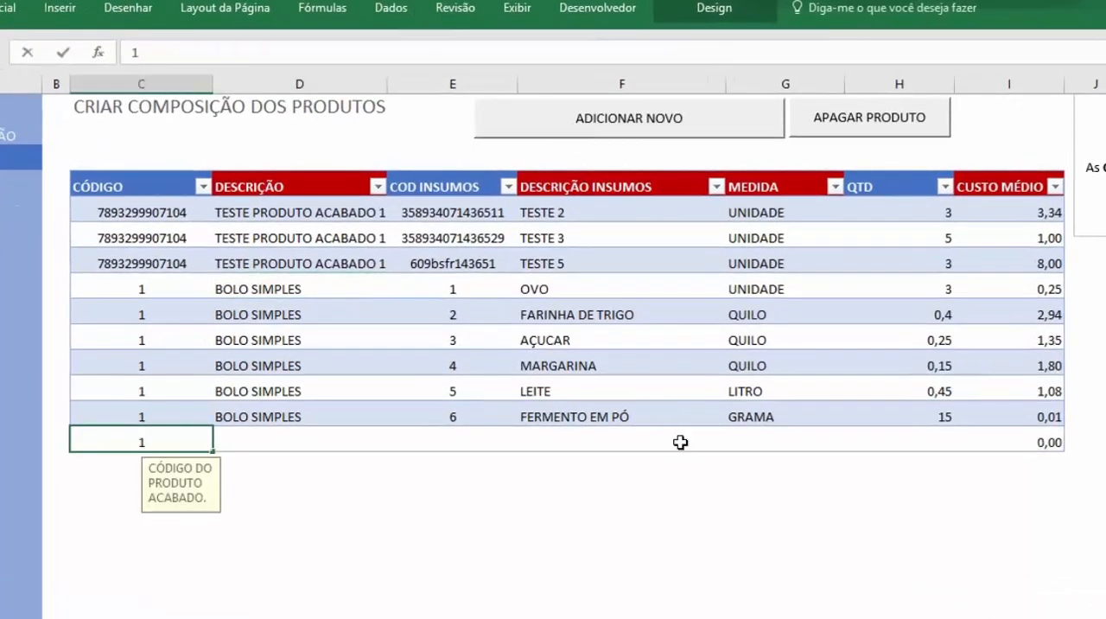
pyautogui.press('Tab')
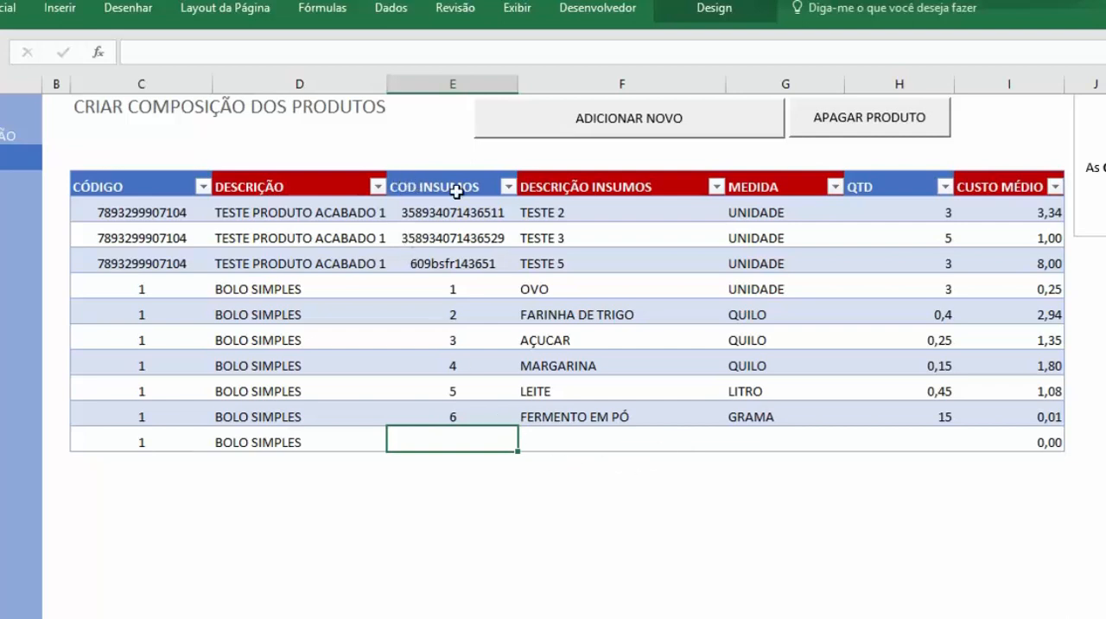
pyautogui.write('7')
pyautogui.press('Tab')
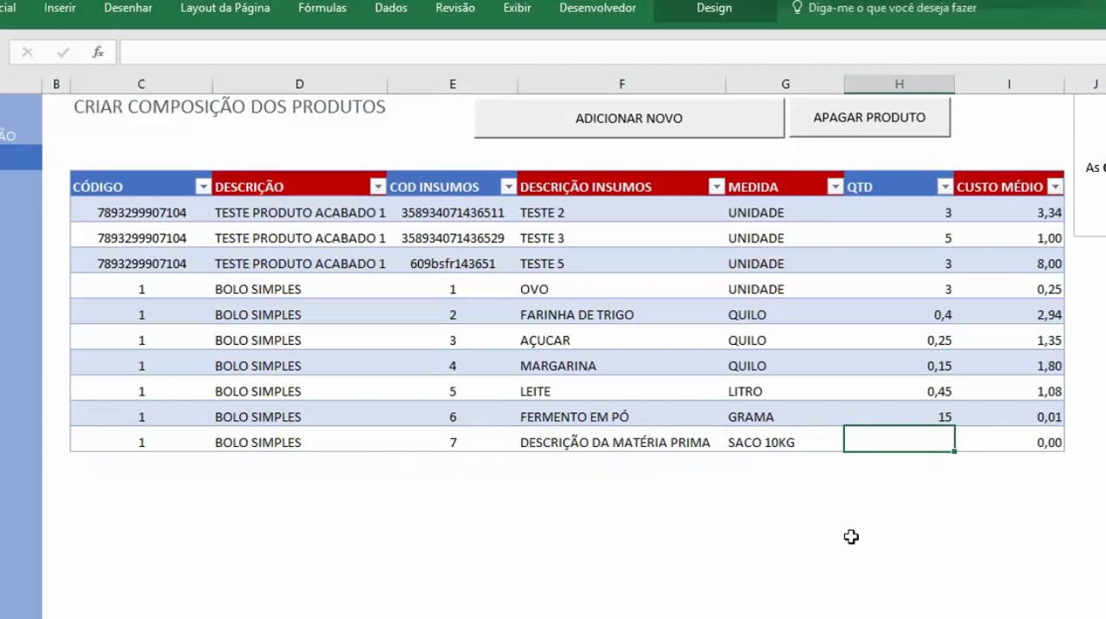
pyautogui.write('10')
pyautogui.press('Return')
pyautogui.click(581, 512)
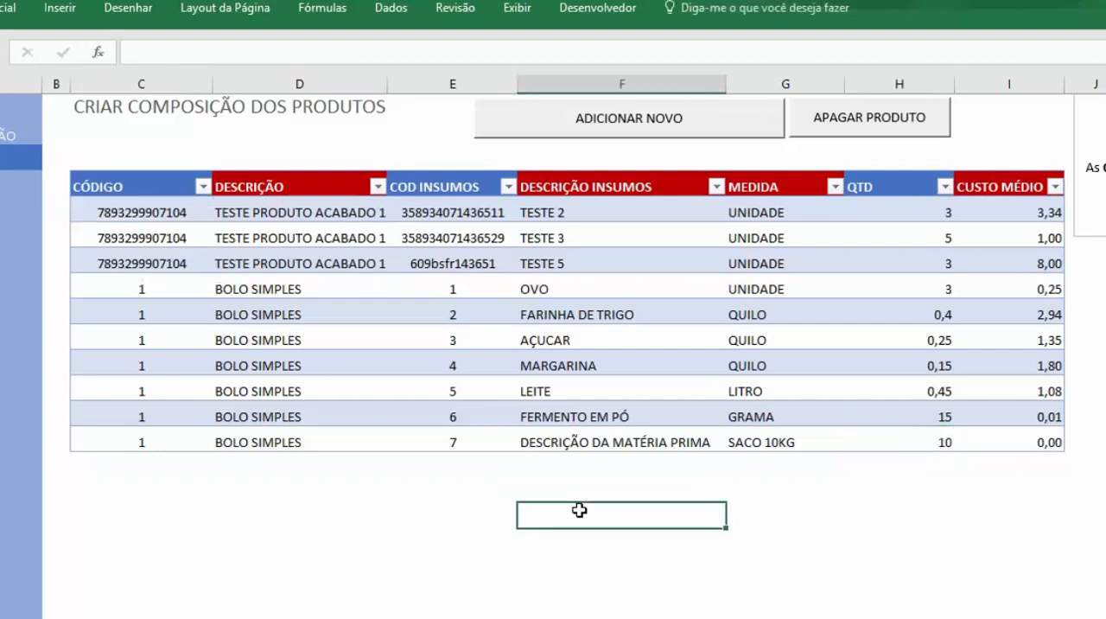
# Step: Examine the repeated product code of BOLO SIMPLES and the input codes and descriptions of its ingredients
pyautogui.moveTo(155, 292); pyautogui.dragTo(232, 402)
pyautogui.click(388, 513)
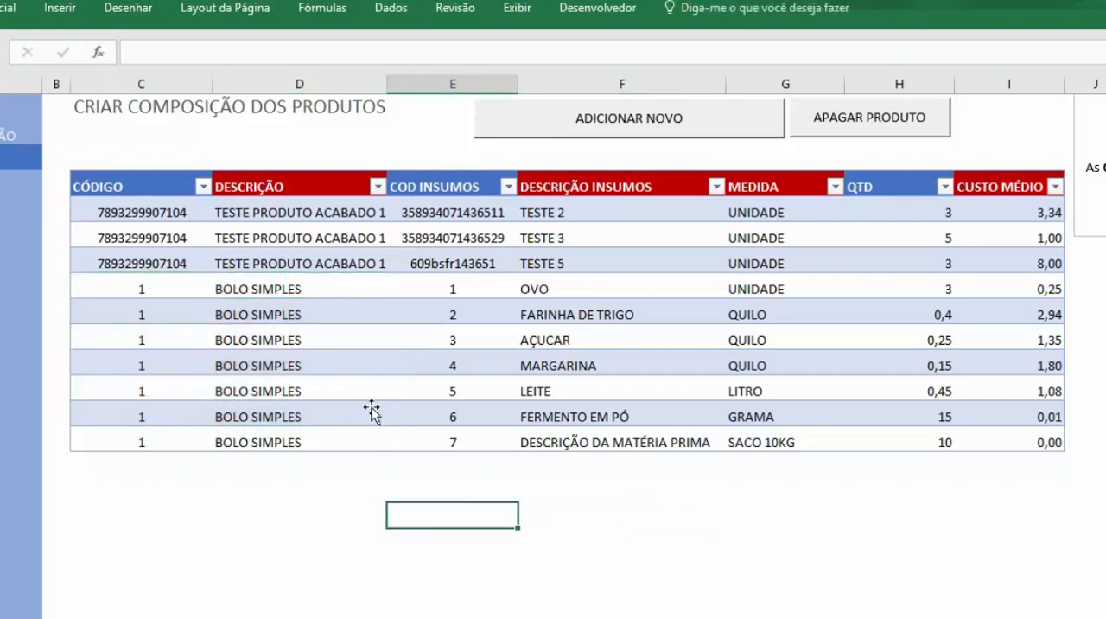
pyautogui.click(470, 286)
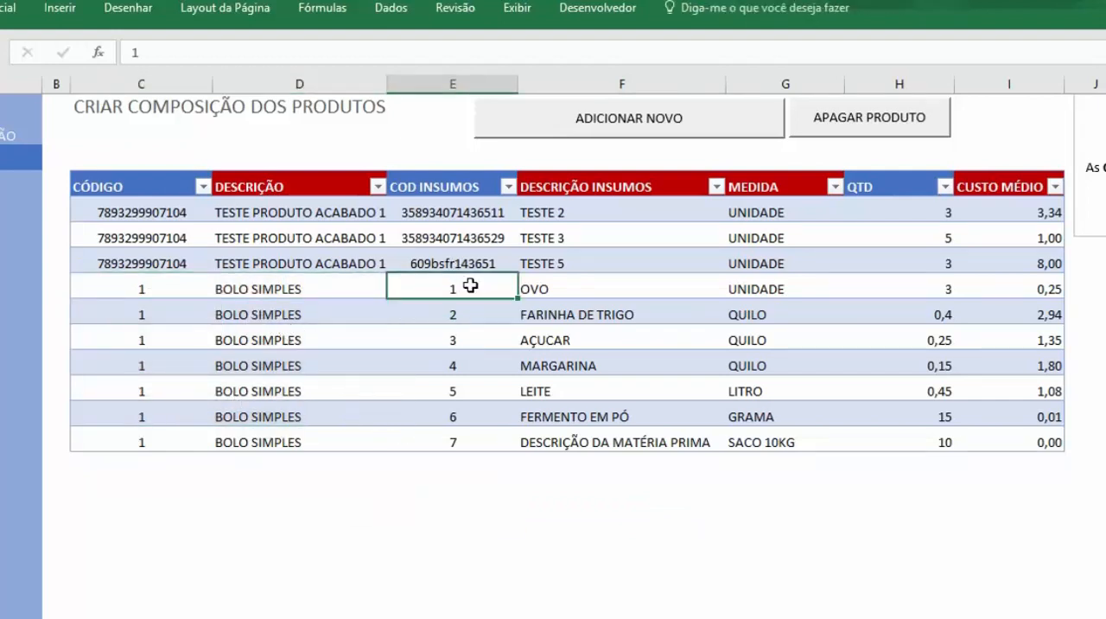
pyautogui.moveTo(470, 286); pyautogui.dragTo(482, 406)
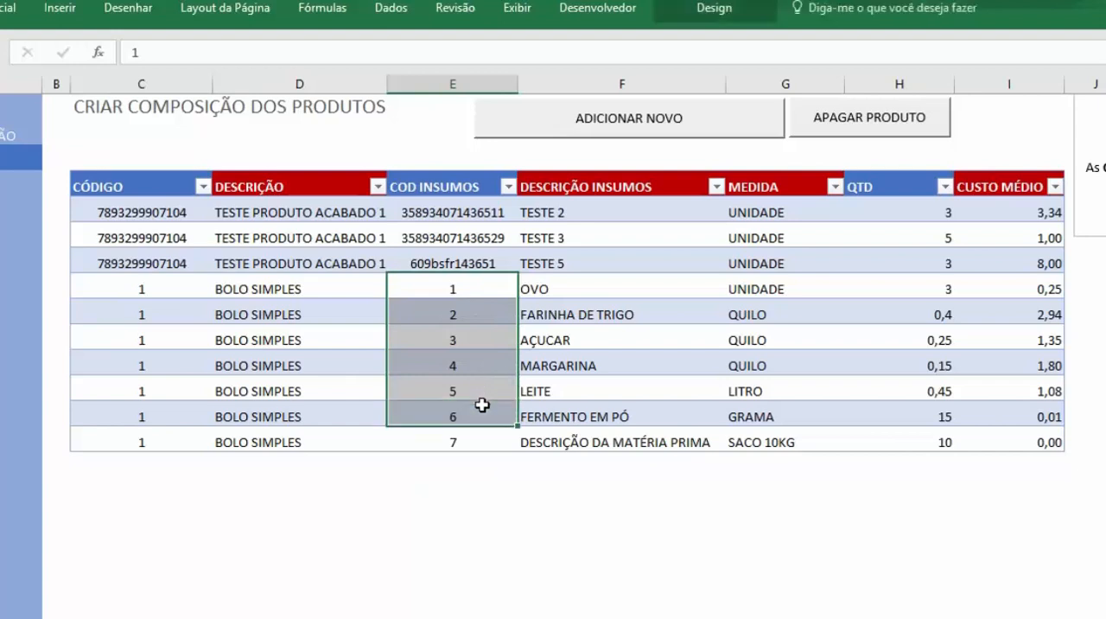
pyautogui.click(459, 291)
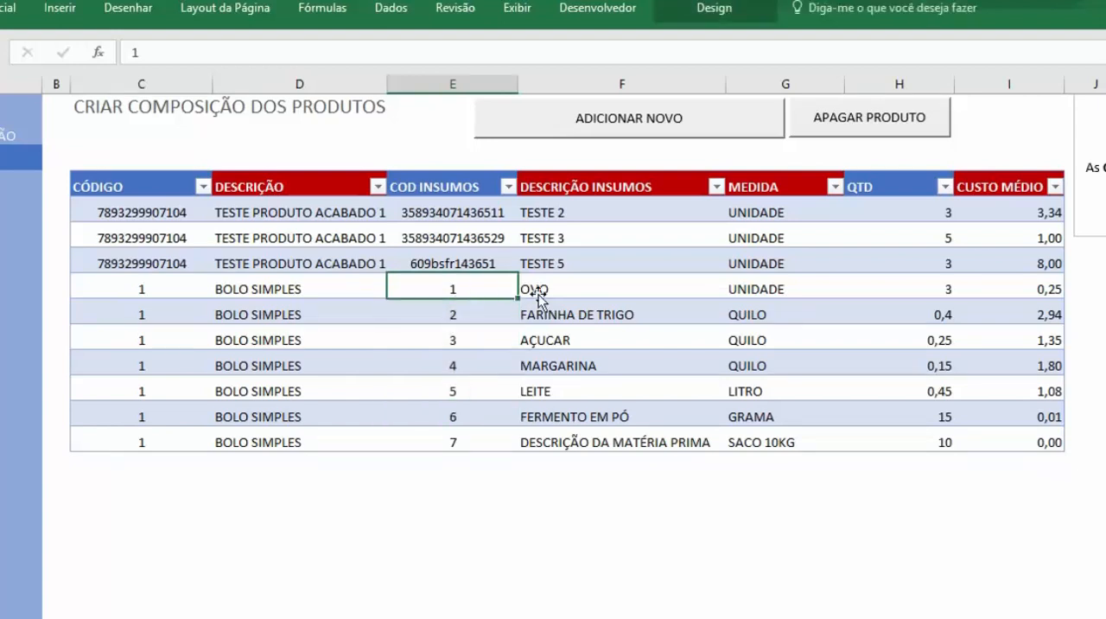
pyautogui.click(537, 294)
pyautogui.click(477, 307)
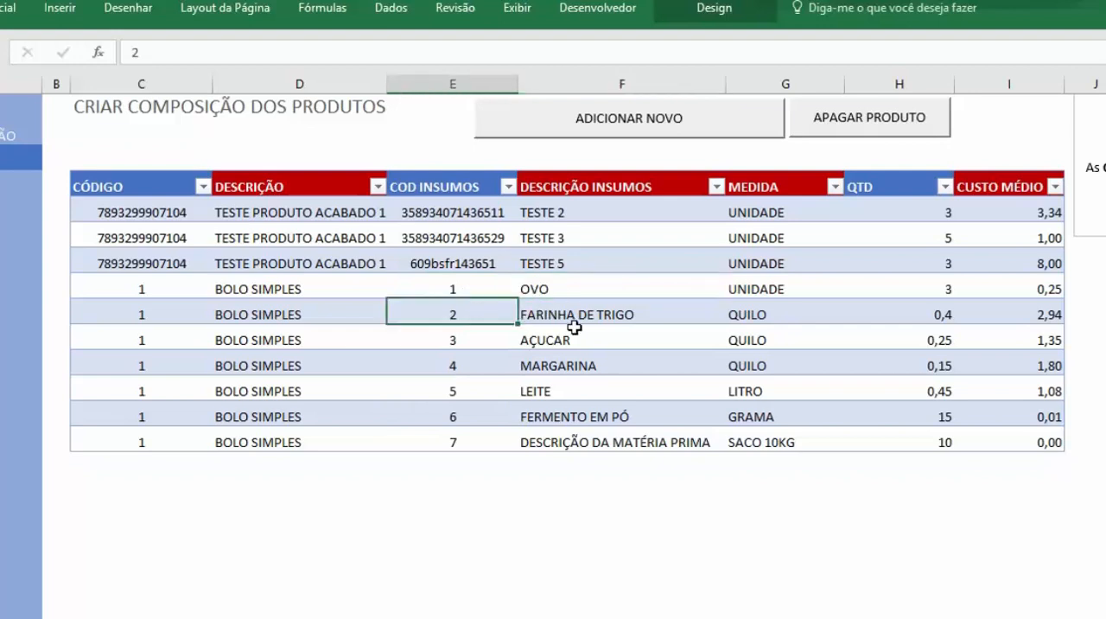
# Step: Examine the OVO row of BOLO SIMPLES, including its codes, description, measure and quantity
pyautogui.click(755, 289)
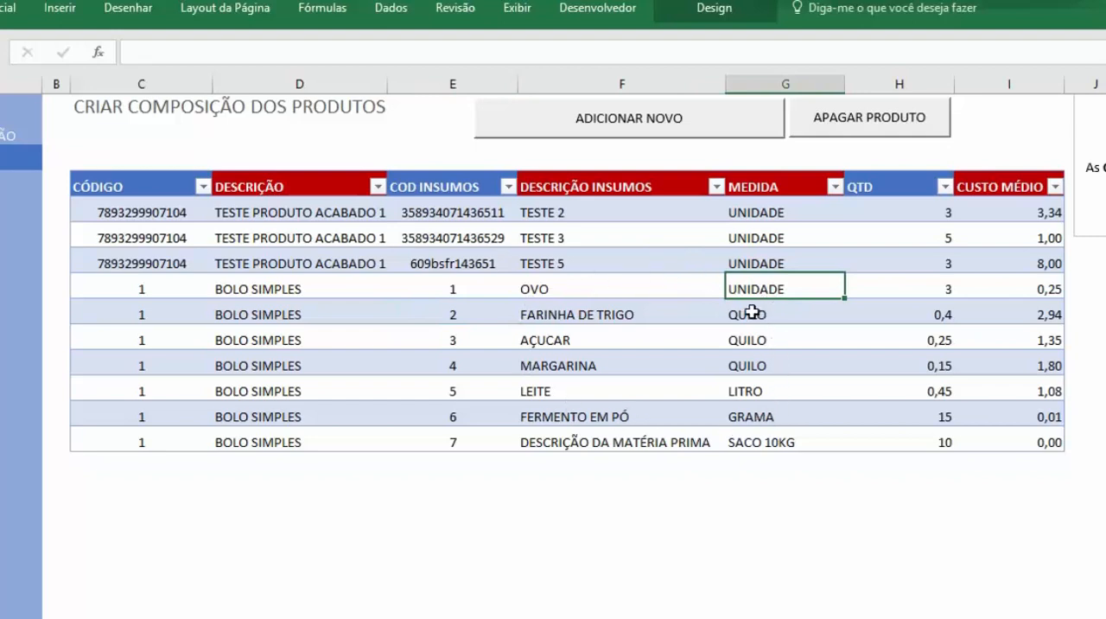
pyautogui.click(920, 294)
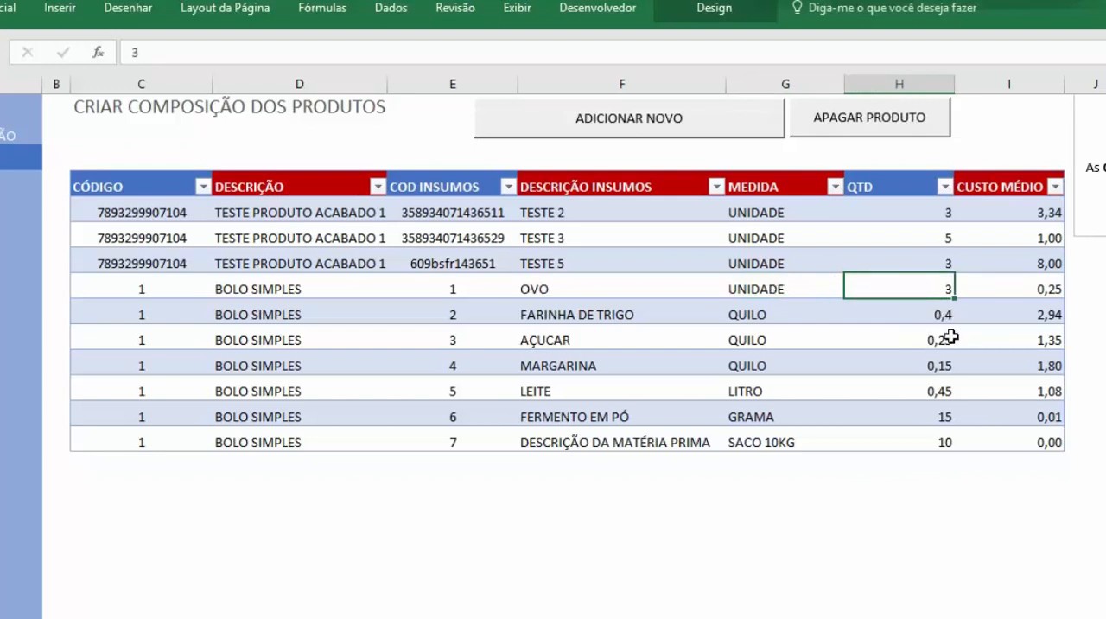
pyautogui.moveTo(147, 289); pyautogui.dragTo(435, 294)
pyautogui.click(576, 286)
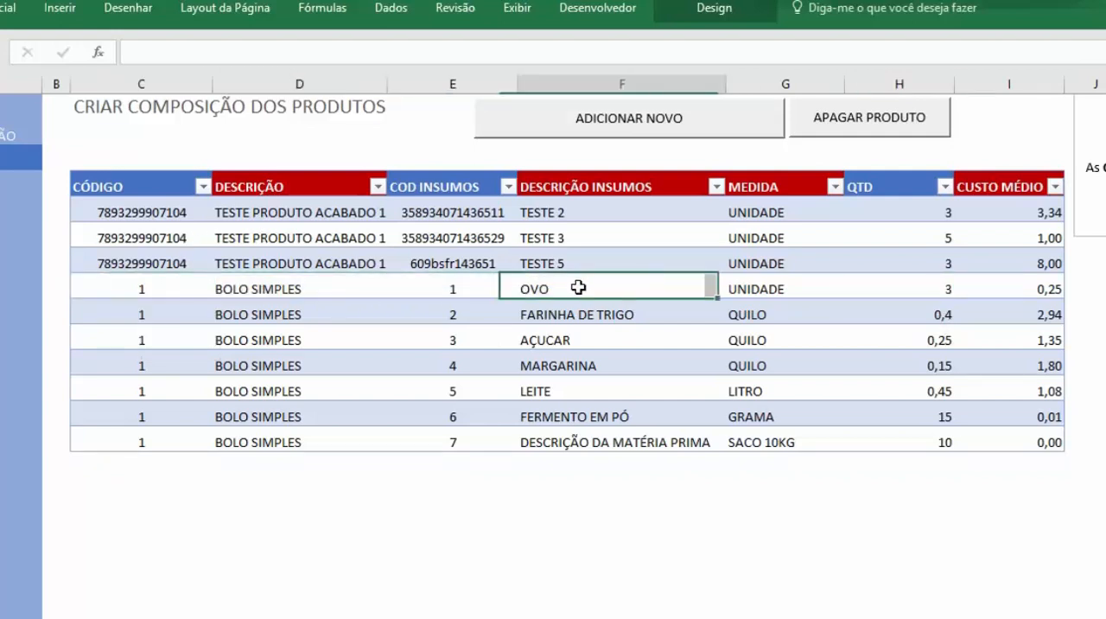
pyautogui.moveTo(583, 287); pyautogui.dragTo(780, 281)
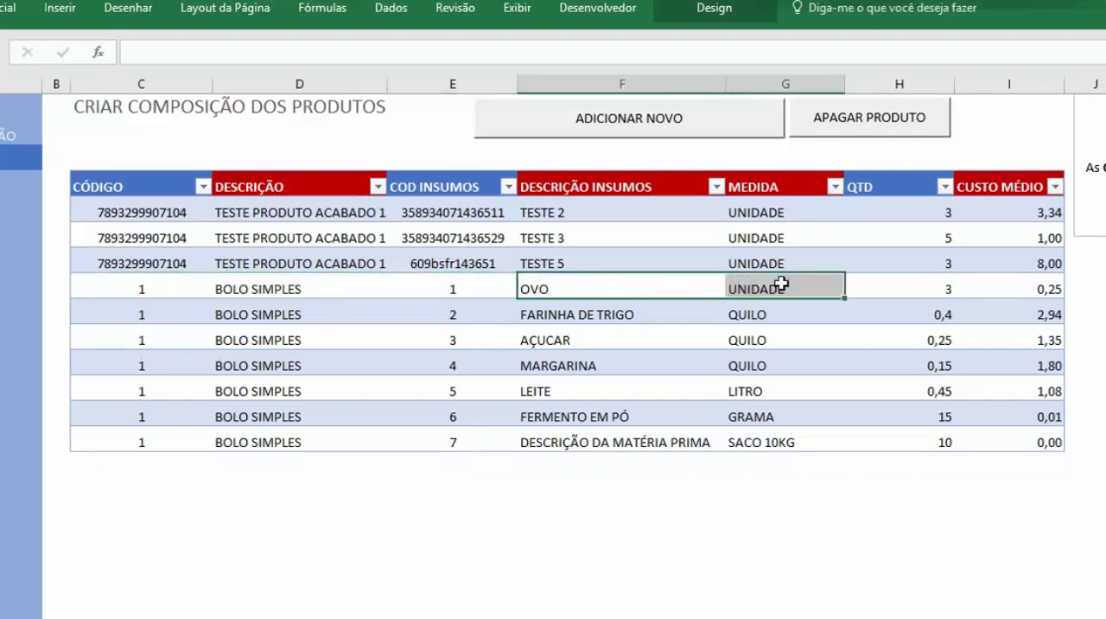
pyautogui.moveTo(636, 280); pyautogui.dragTo(638, 281)
pyautogui.click(928, 291)
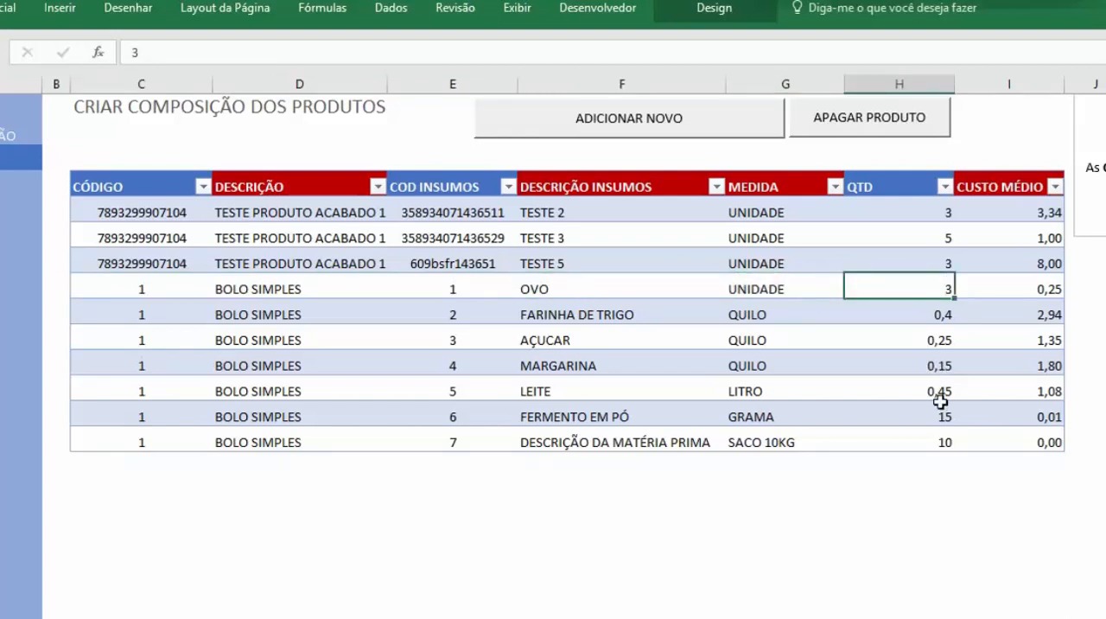
# Step: Compare quantities for FARINHA DE TRIGO, AÇUCAR, LEITE and FERMENTO EM PÓ in BOLO SIMPLES, checking the flour and yeast measures
pyautogui.click(931, 317)
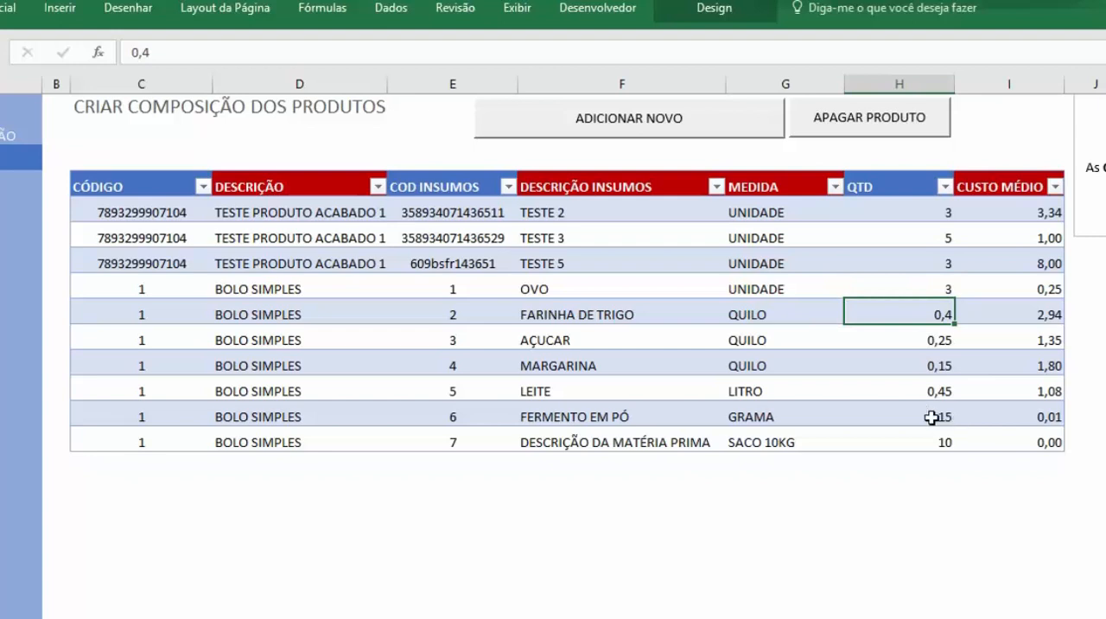
pyautogui.click(764, 319)
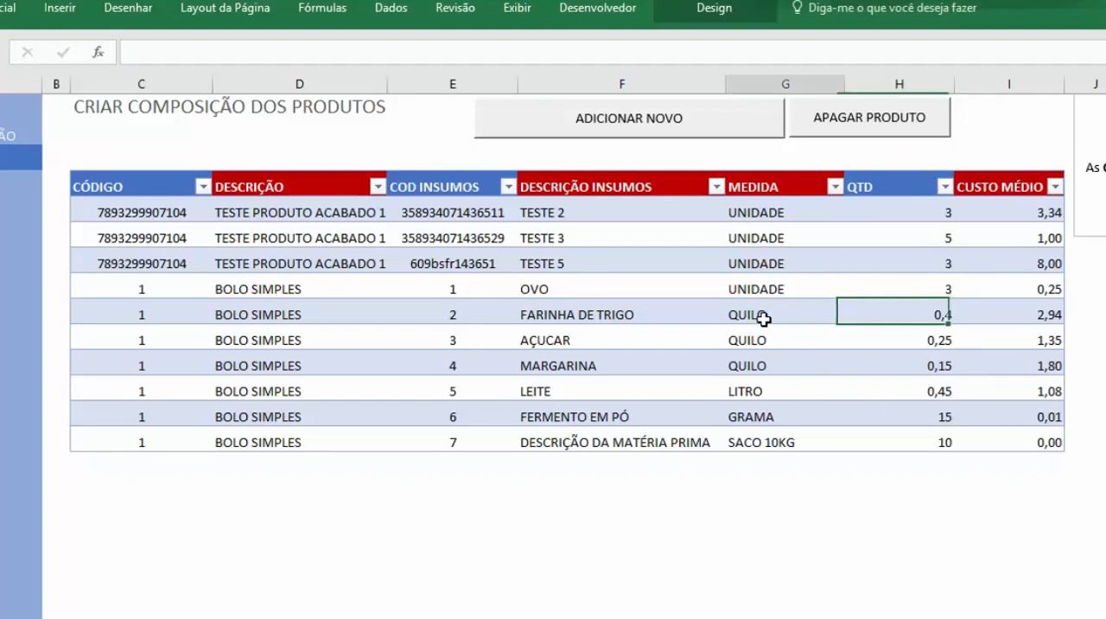
pyautogui.click(916, 313)
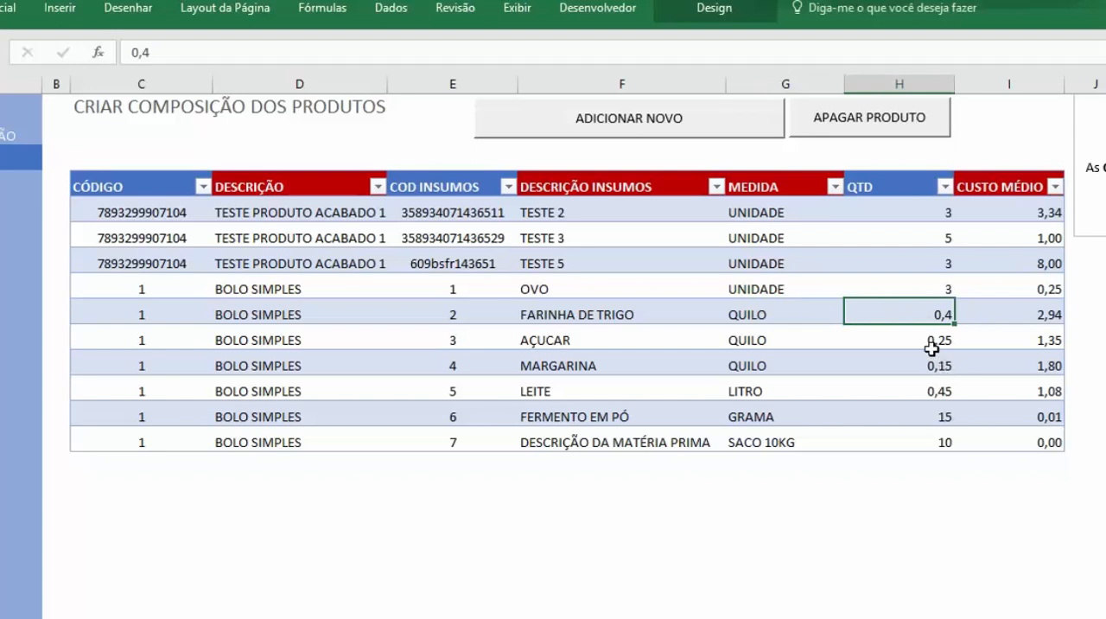
pyautogui.click(931, 346)
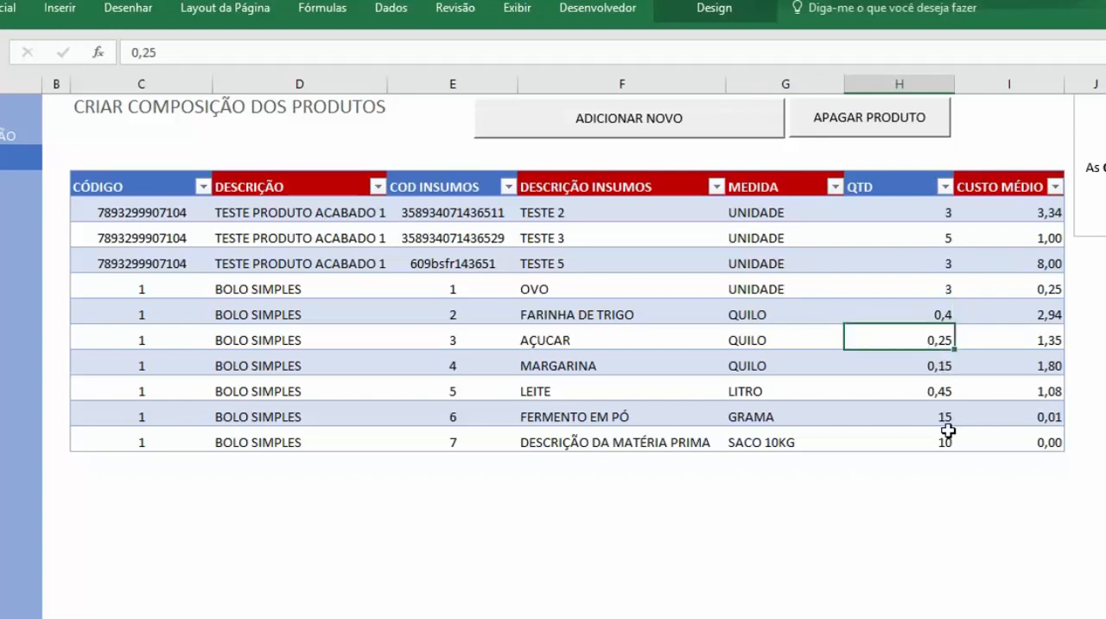
pyautogui.click(935, 390)
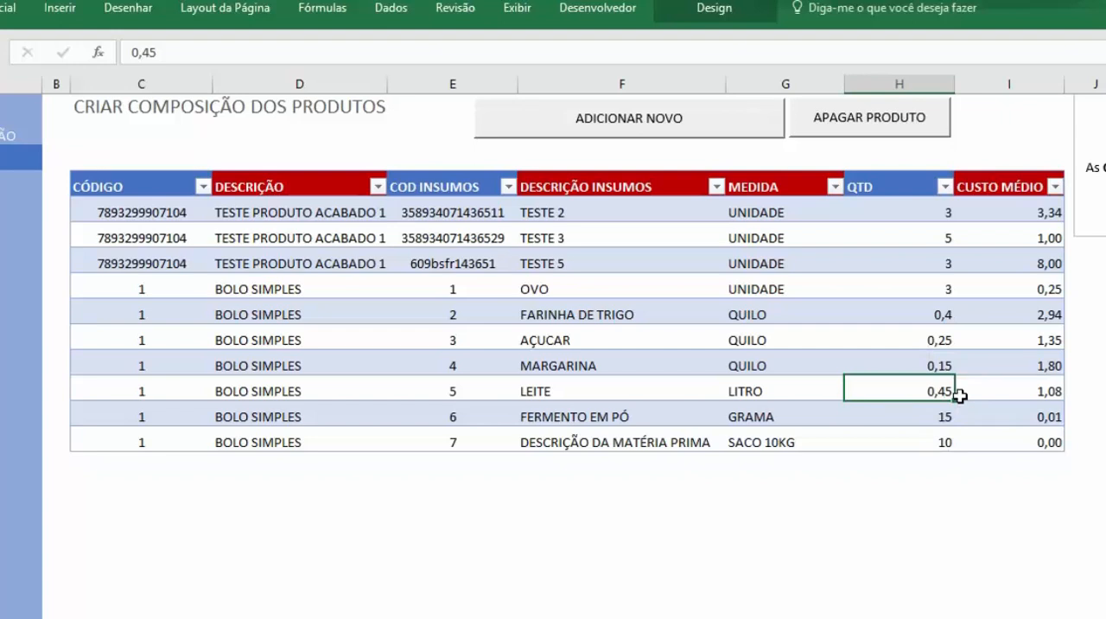
pyautogui.click(944, 418)
pyautogui.click(770, 415)
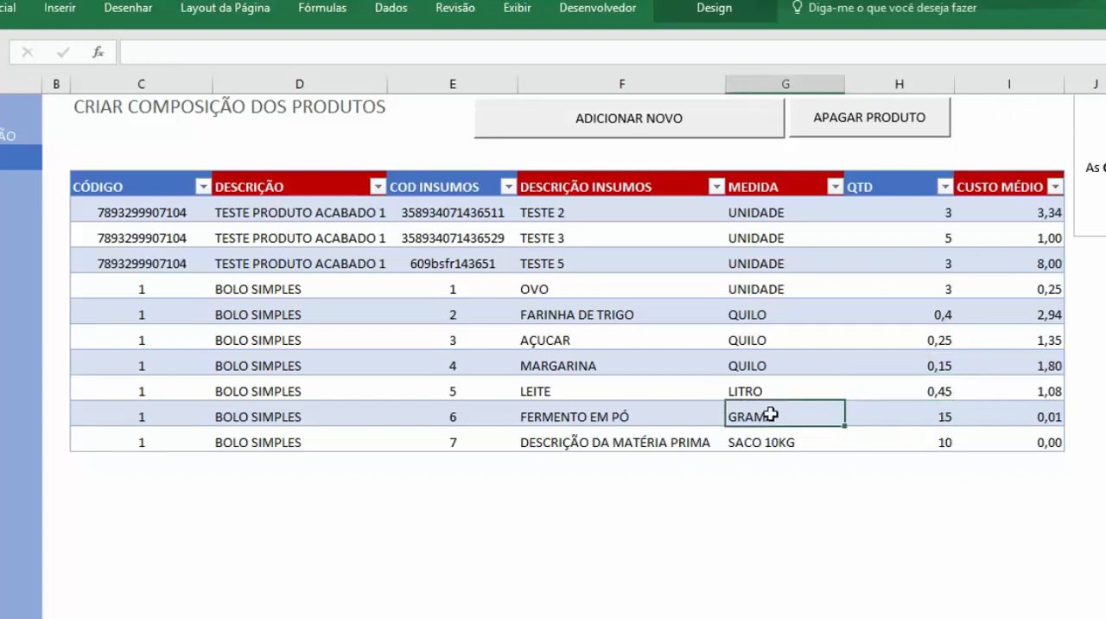
pyautogui.click(919, 420)
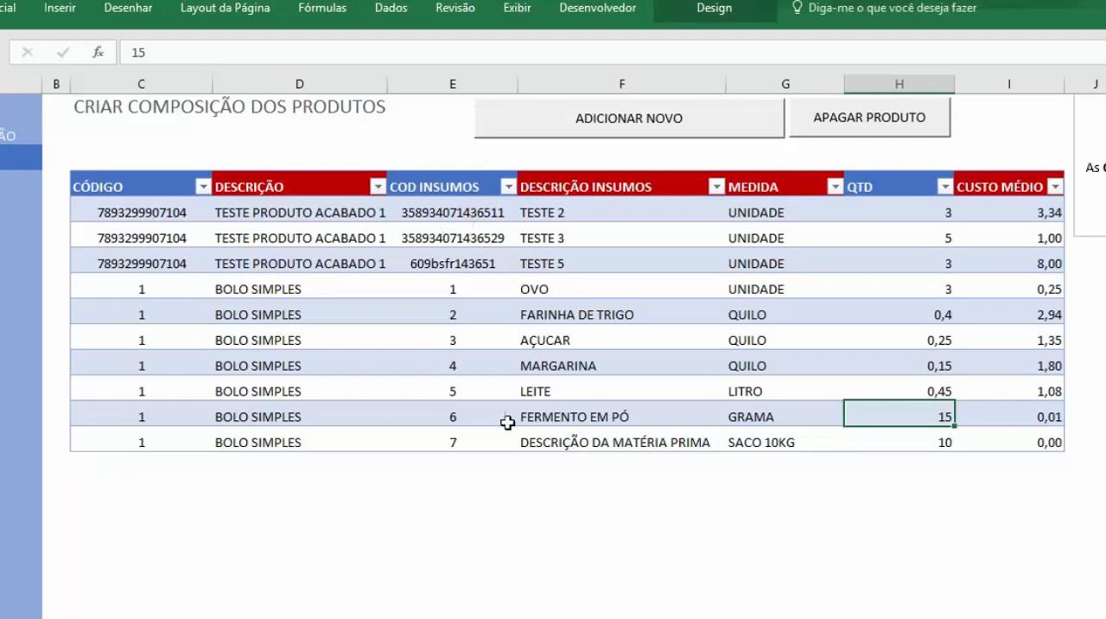
# Step: Delete the BOLO SIMPLES composition row with input code 7
pyautogui.click(587, 441)
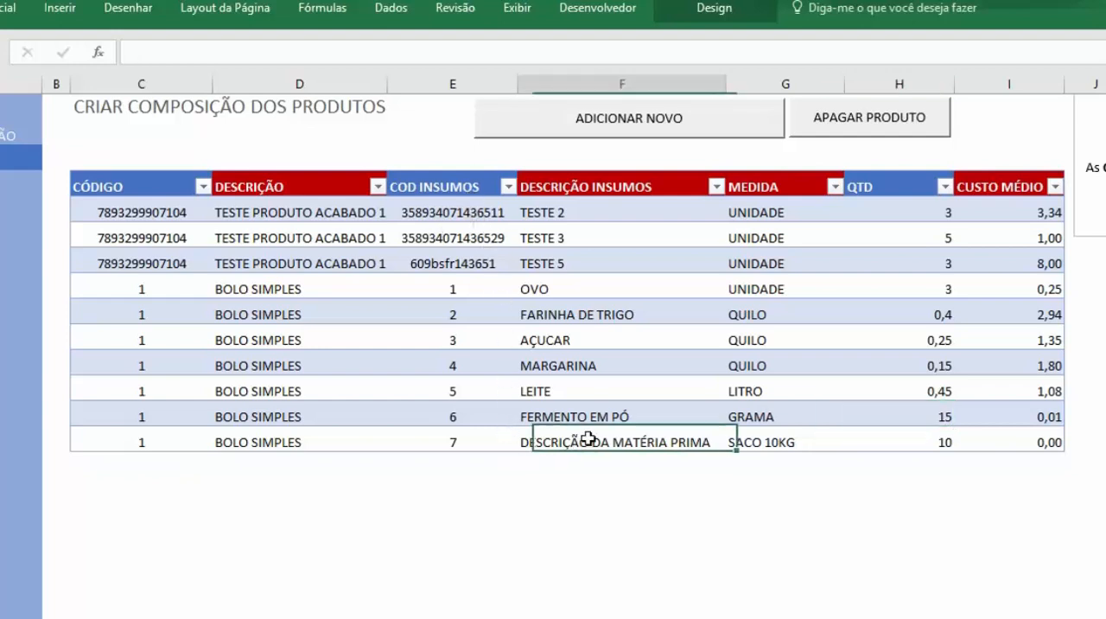
pyautogui.click(461, 444)
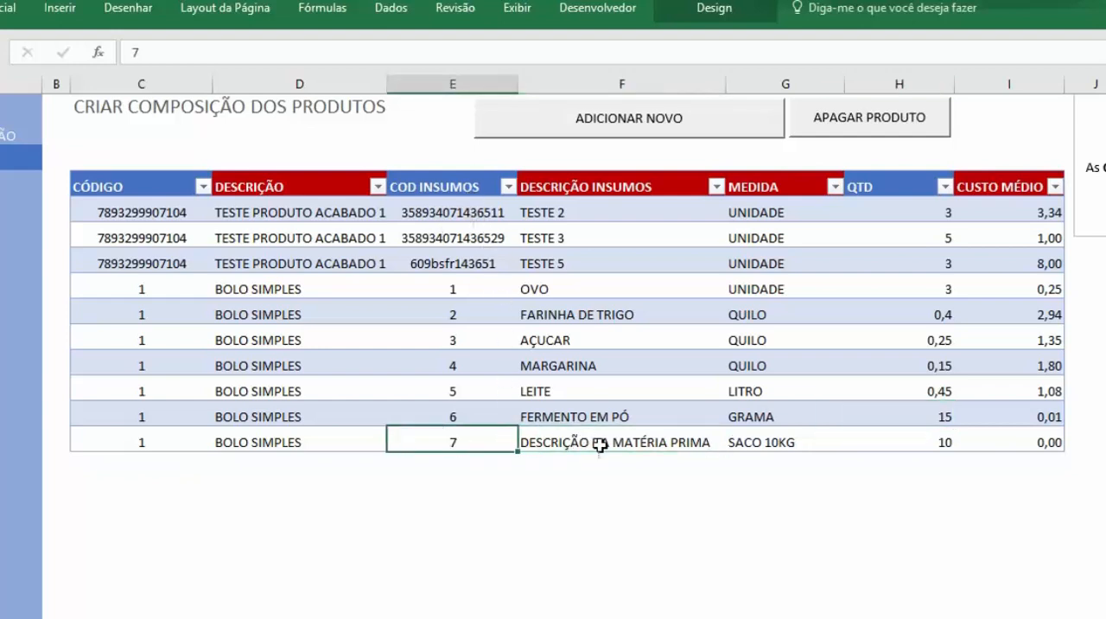
pyautogui.click(890, 127)
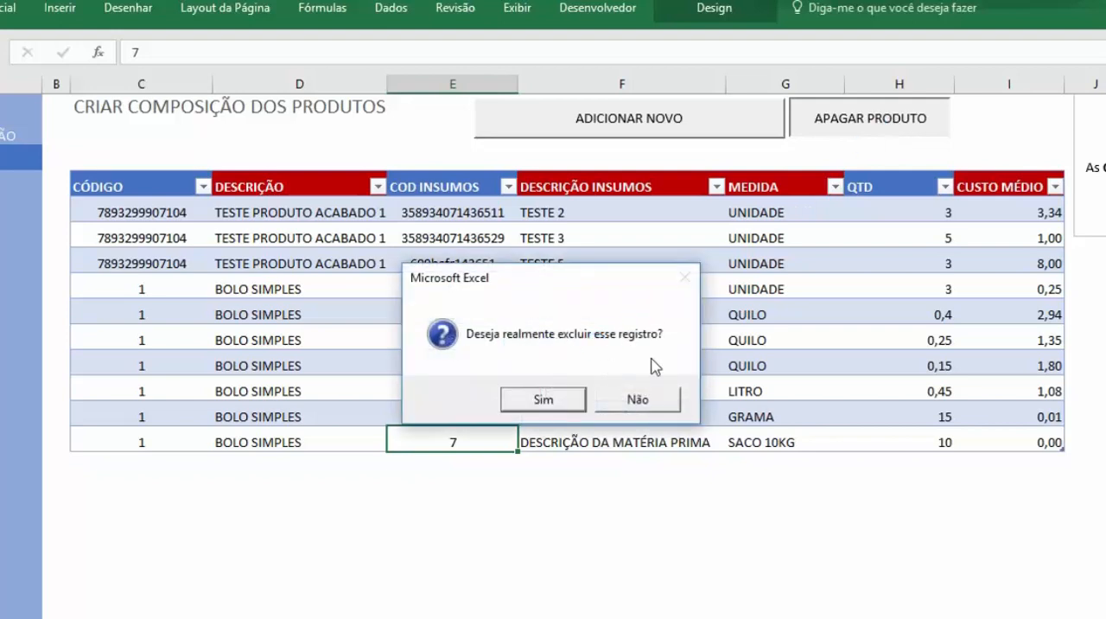
pyautogui.click(566, 402)
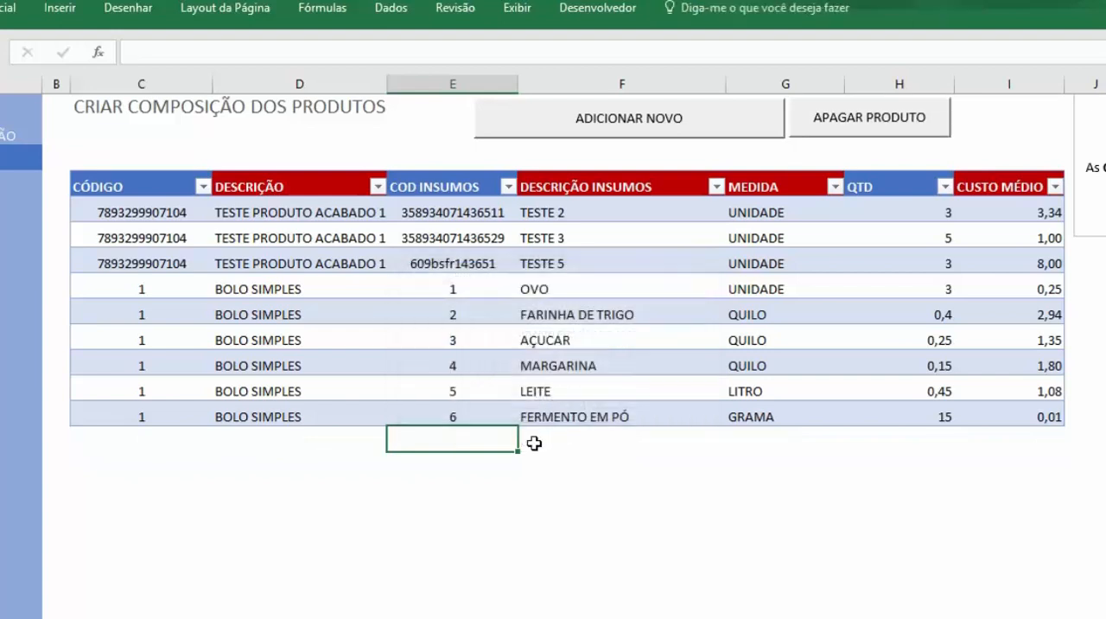
pyautogui.click(646, 481)
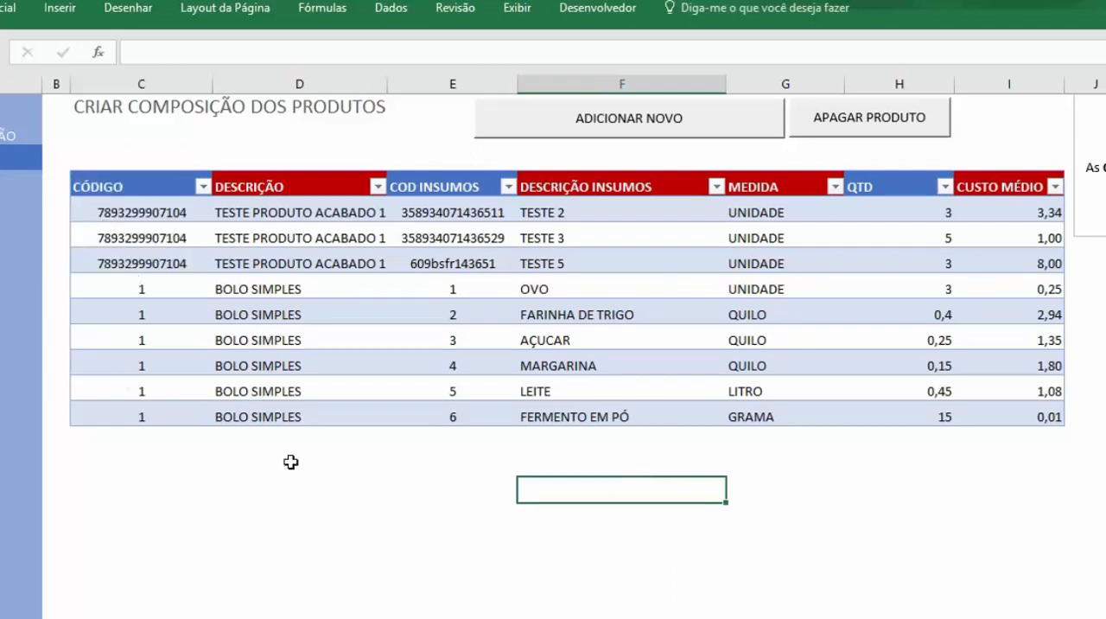
pyautogui.click(430, 523)
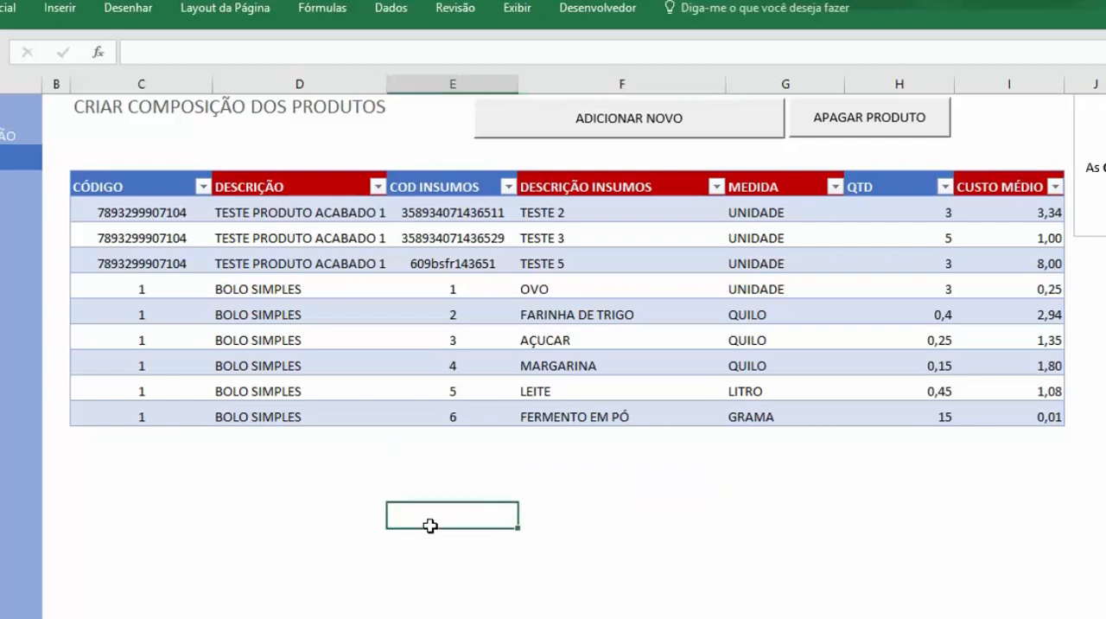
pyautogui.click(181, 289)
pyautogui.click(295, 482)
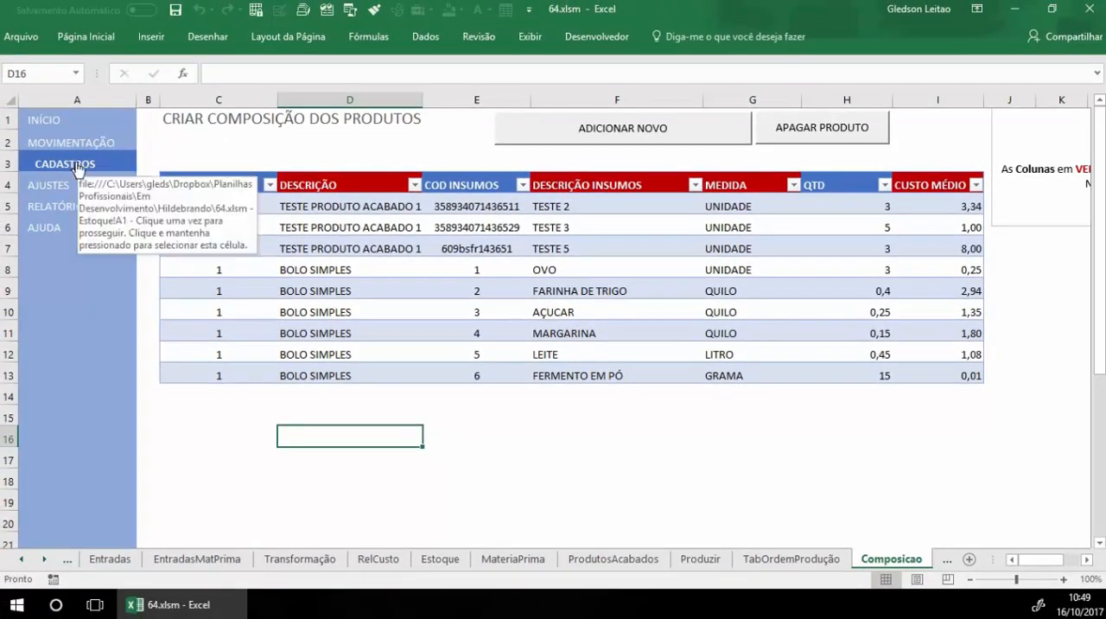
# Step: Revisit the AJUSTES and CADASTROS pages, and open REGISTRO DE ENTRADA E PERDA DE MATÉRIA PRIMA from MOVIMENTAÇÃO
pyautogui.click(4, 158)
pyautogui.click(60, 185)
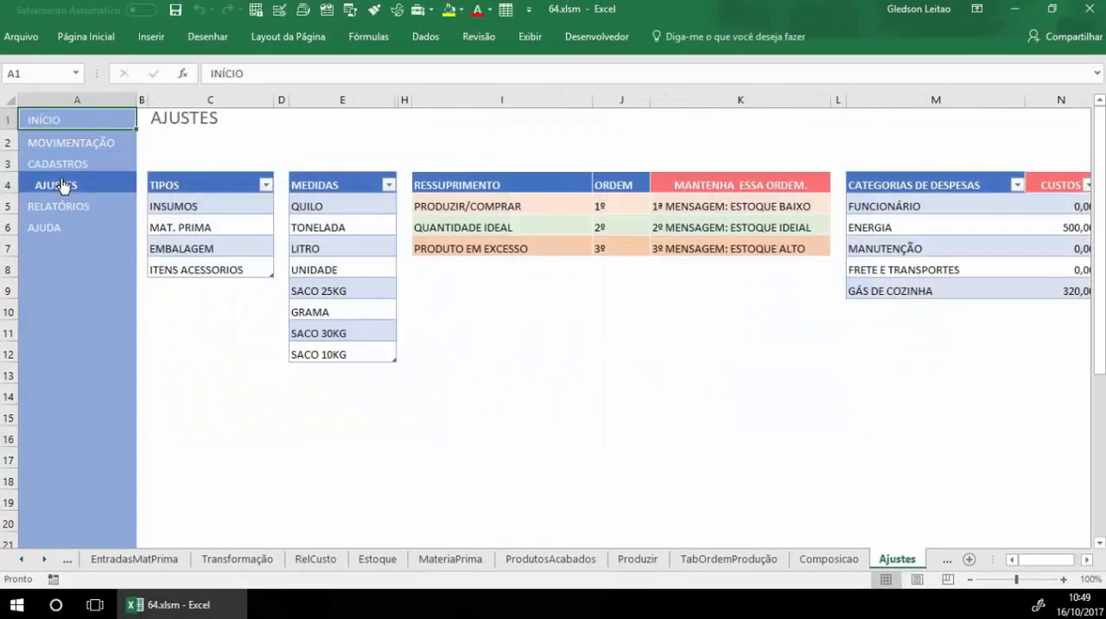
pyautogui.click(62, 166)
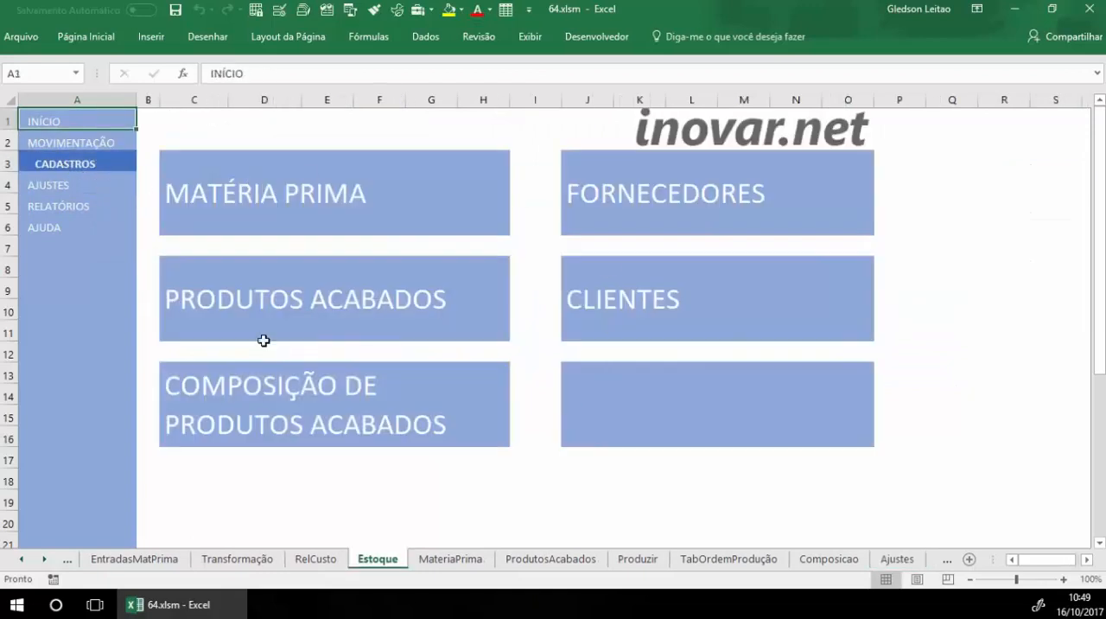
pyautogui.click(80, 149)
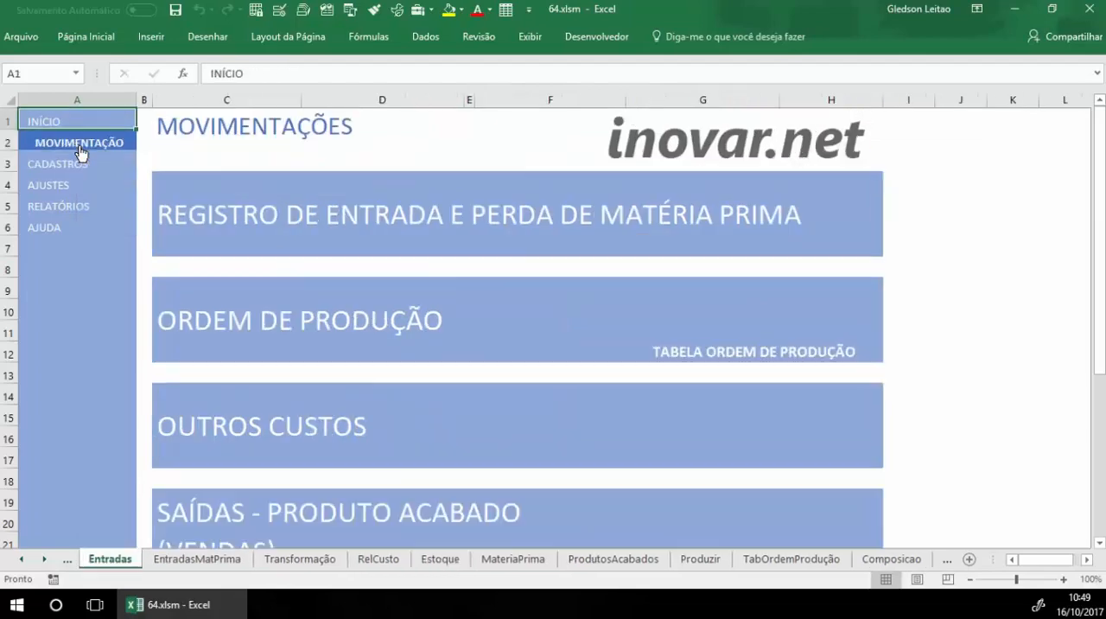
pyautogui.click(416, 218)
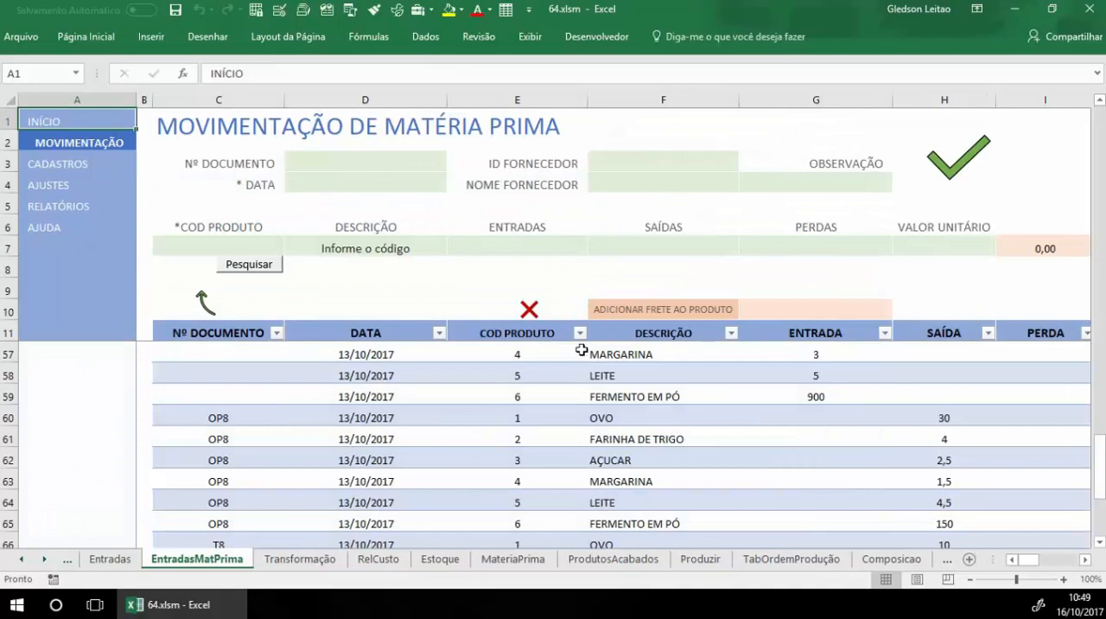
# Step: Set the raw material movement's supplier ID to 1 and its date to 16/10, leaving the document number blank
pyautogui.scroll(-1, 501, 442)
pyautogui.scroll(2, 501, 443)
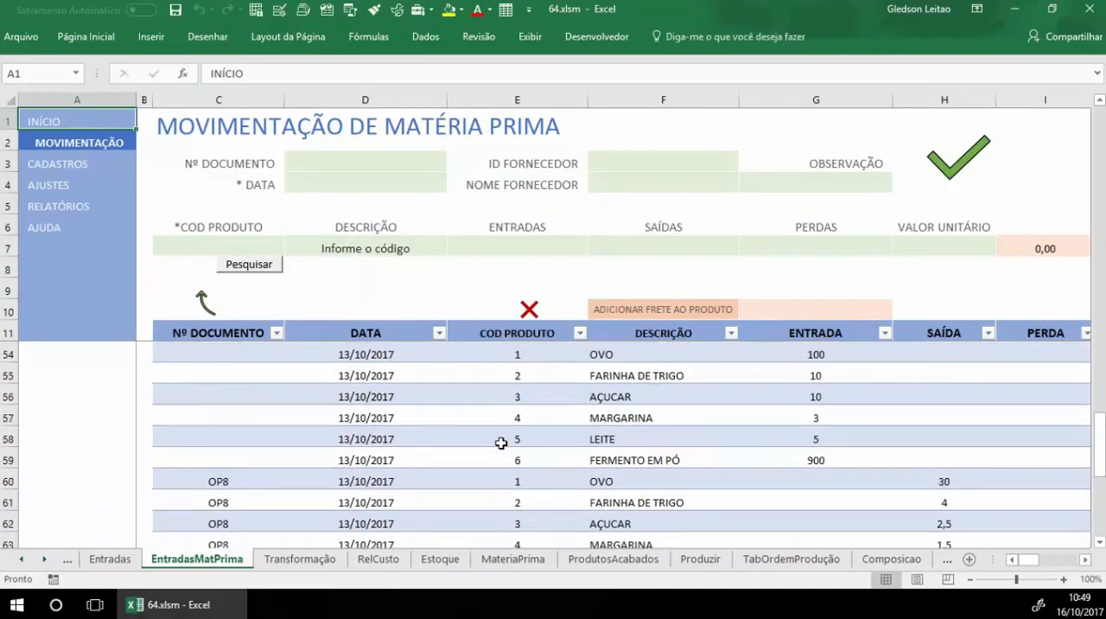
pyautogui.click(375, 165)
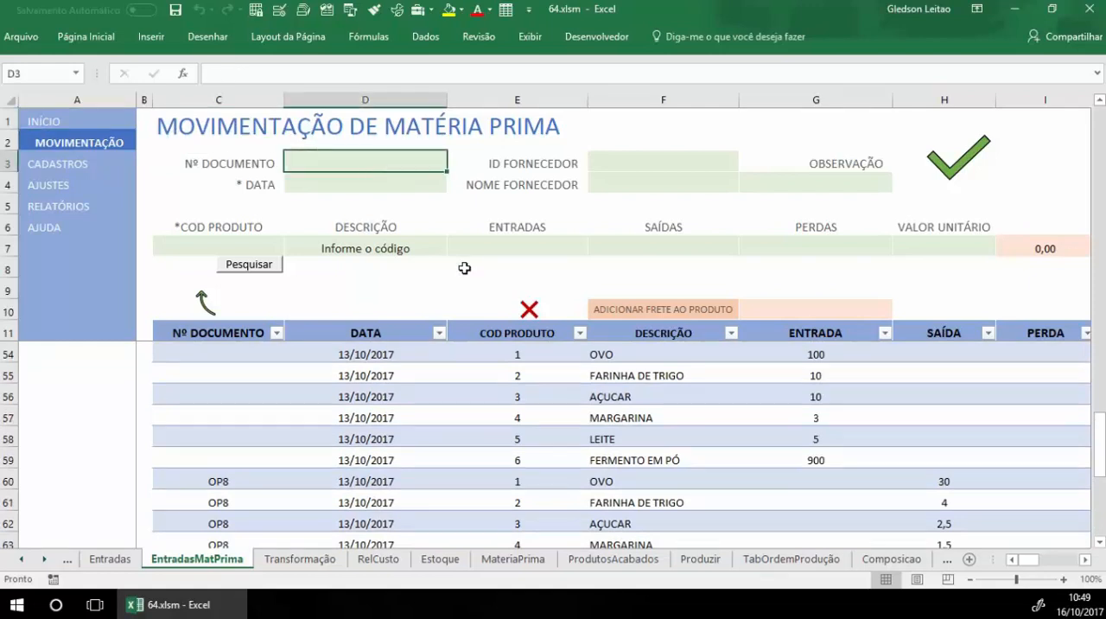
pyautogui.press('Tab')
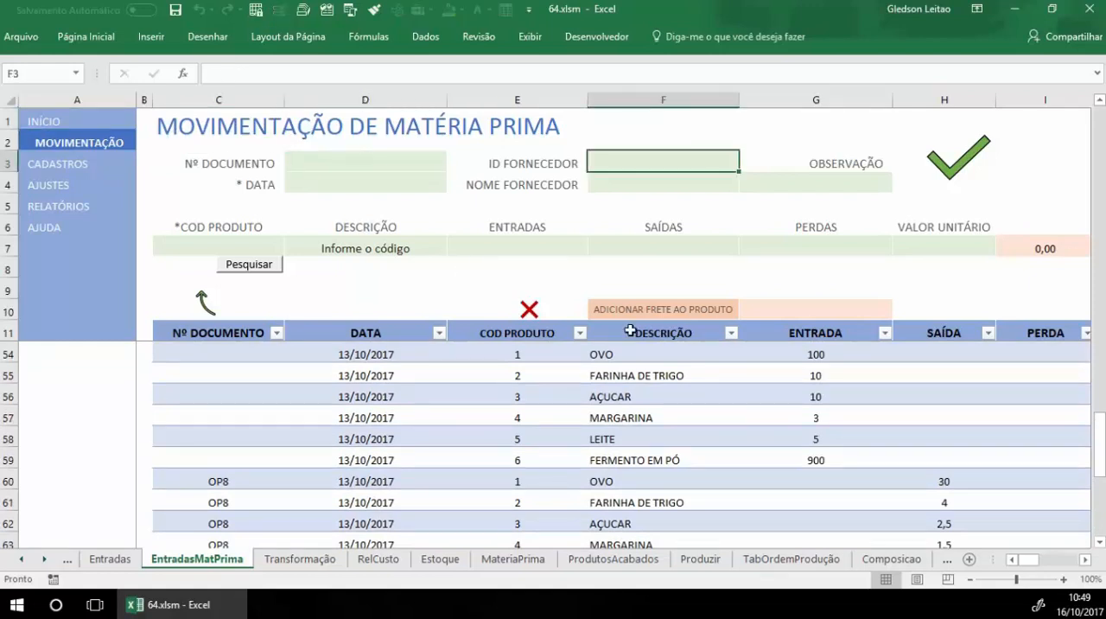
pyautogui.write('1')
pyautogui.press('Return')
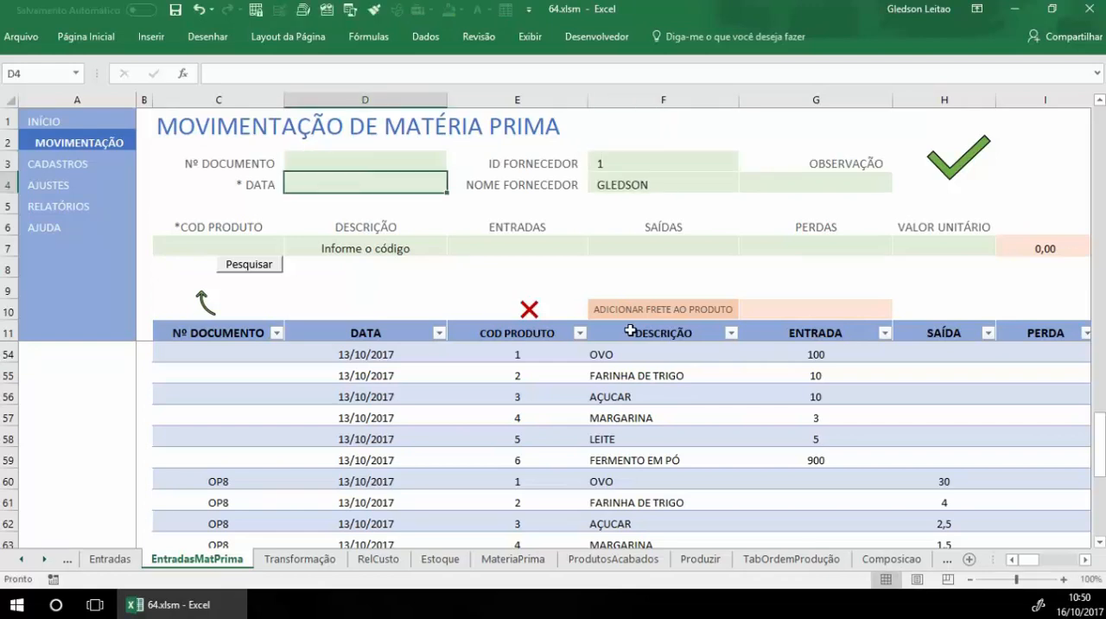
pyautogui.write('16/10')
pyautogui.press('Tab')
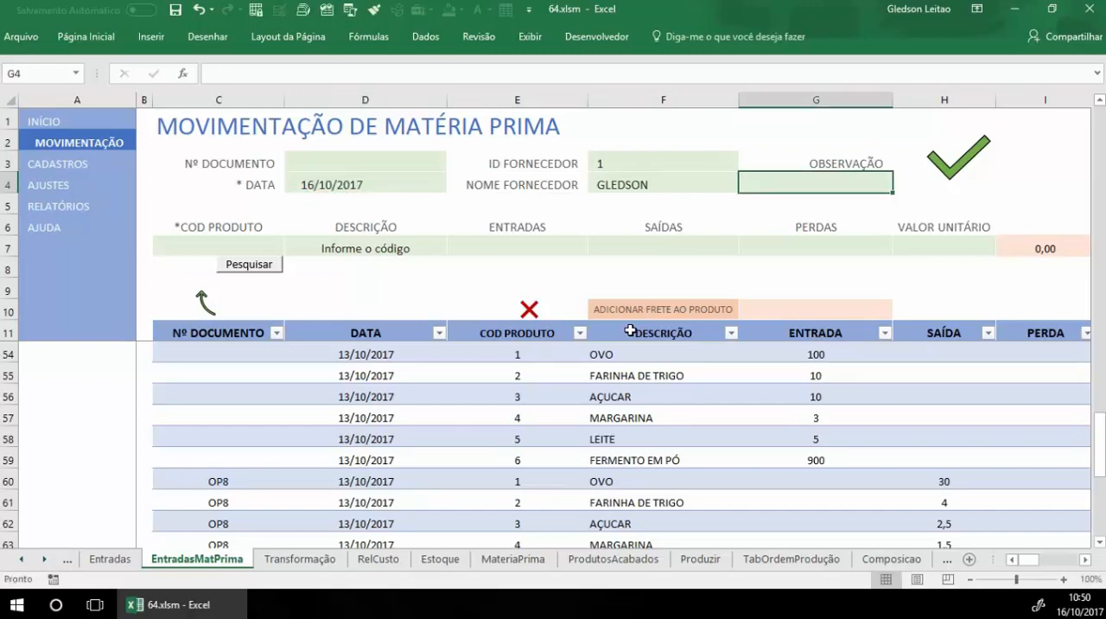
# Step: Search the raw materials for descriptions containing "O" and use OVO as the movement's product
pyautogui.press('Tab')
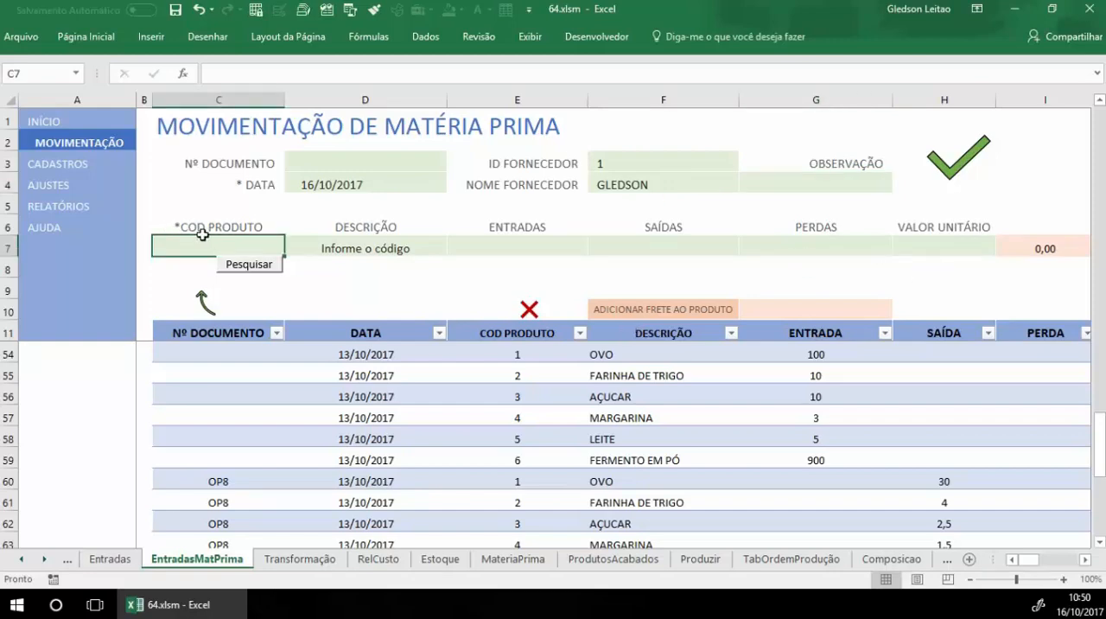
pyautogui.click(250, 268)
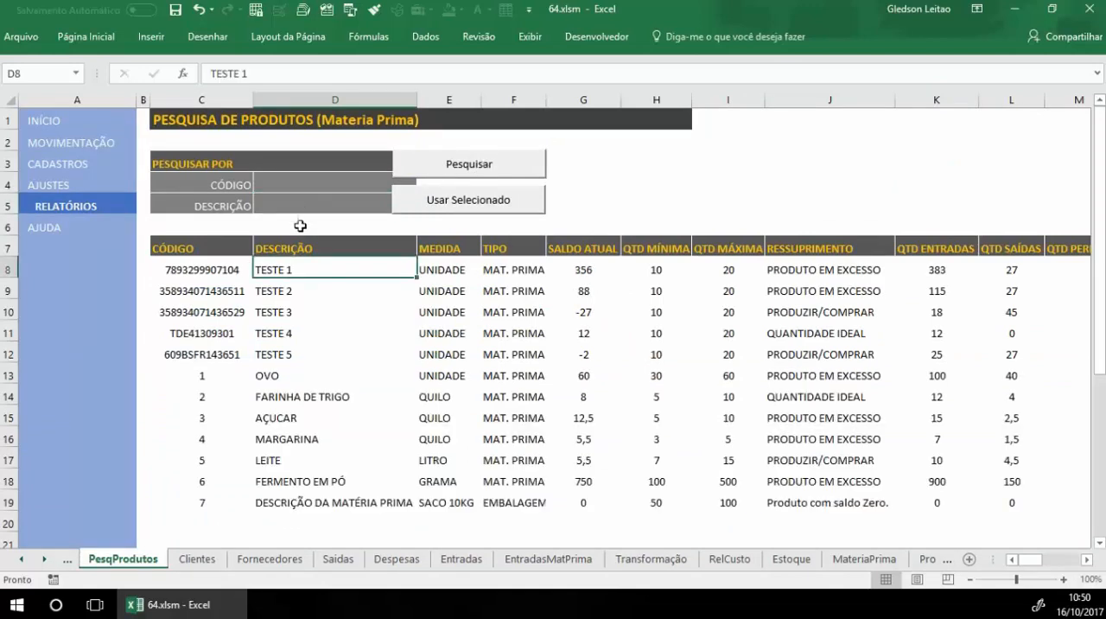
pyautogui.click(350, 202)
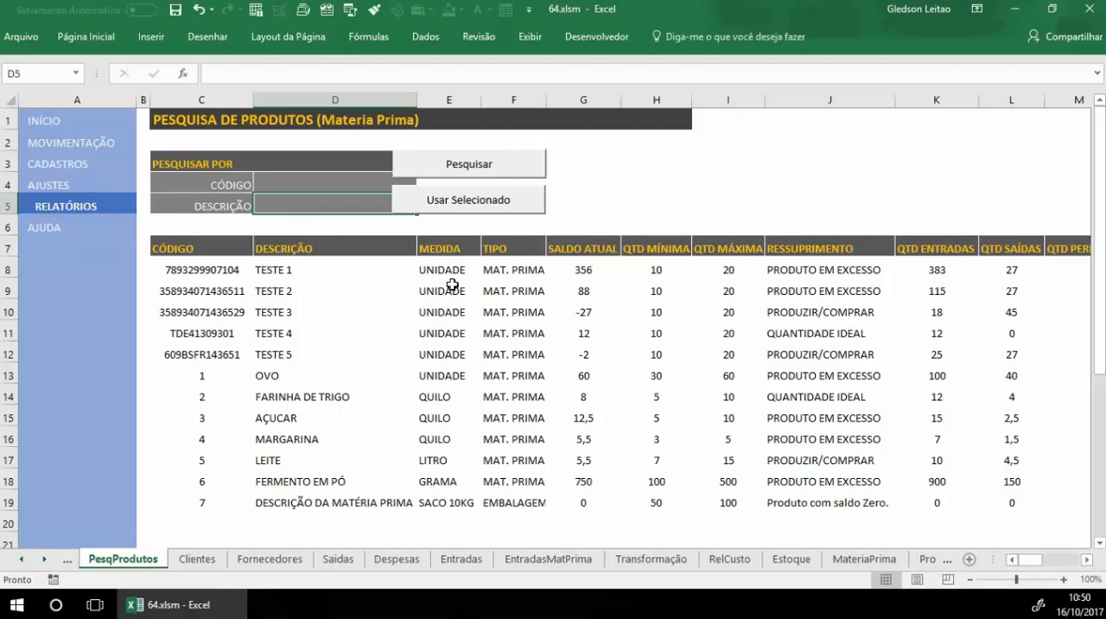
pyautogui.write('O')
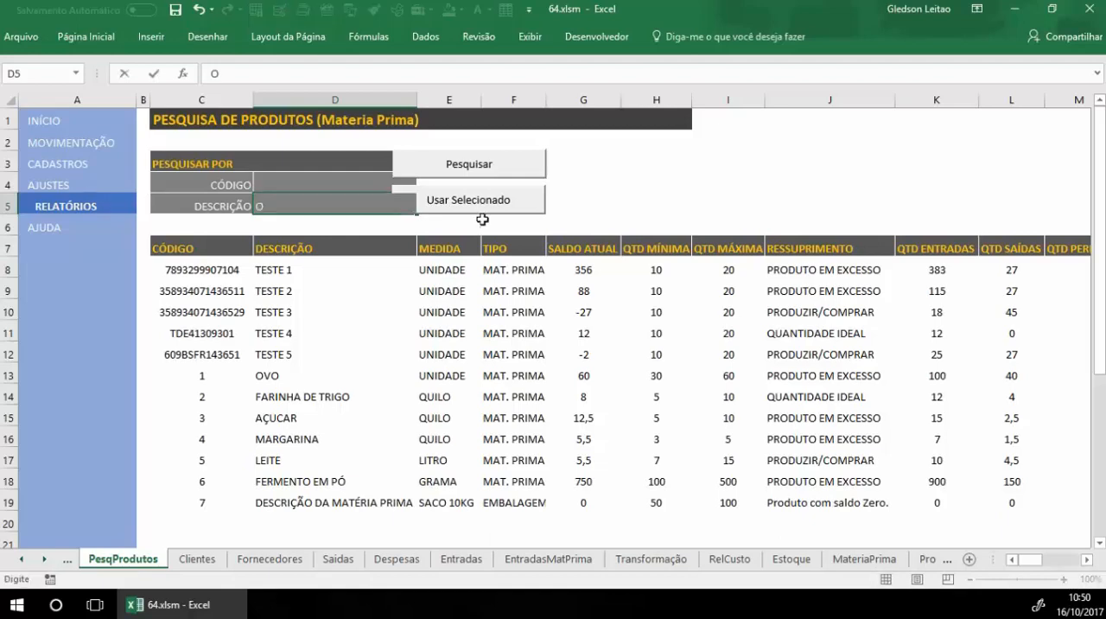
pyautogui.click(511, 166)
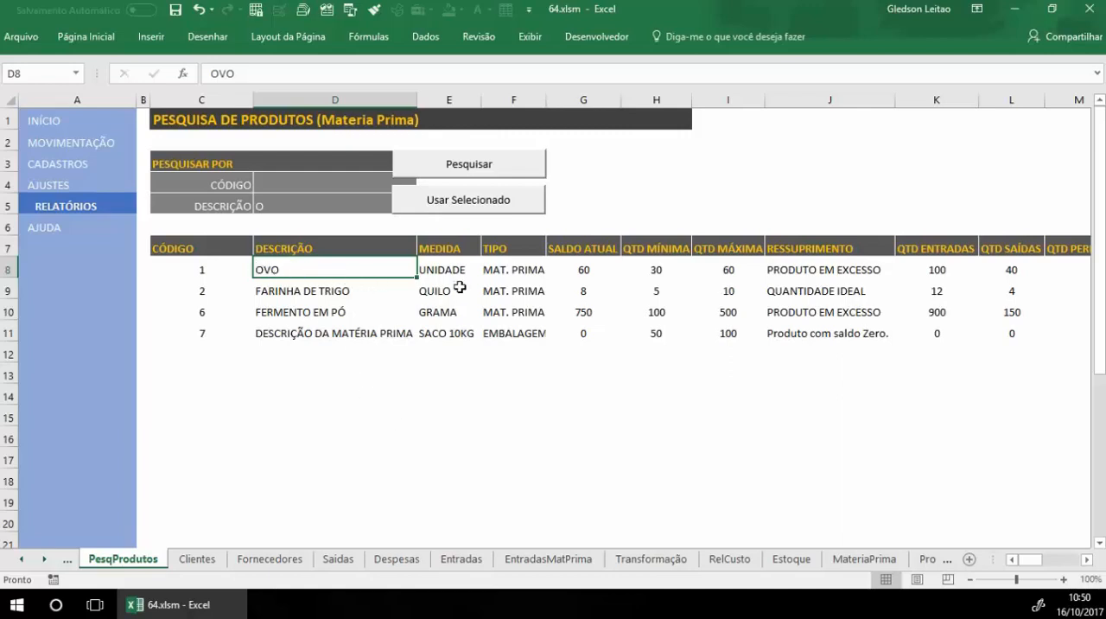
pyautogui.click(458, 288)
pyautogui.click(484, 275)
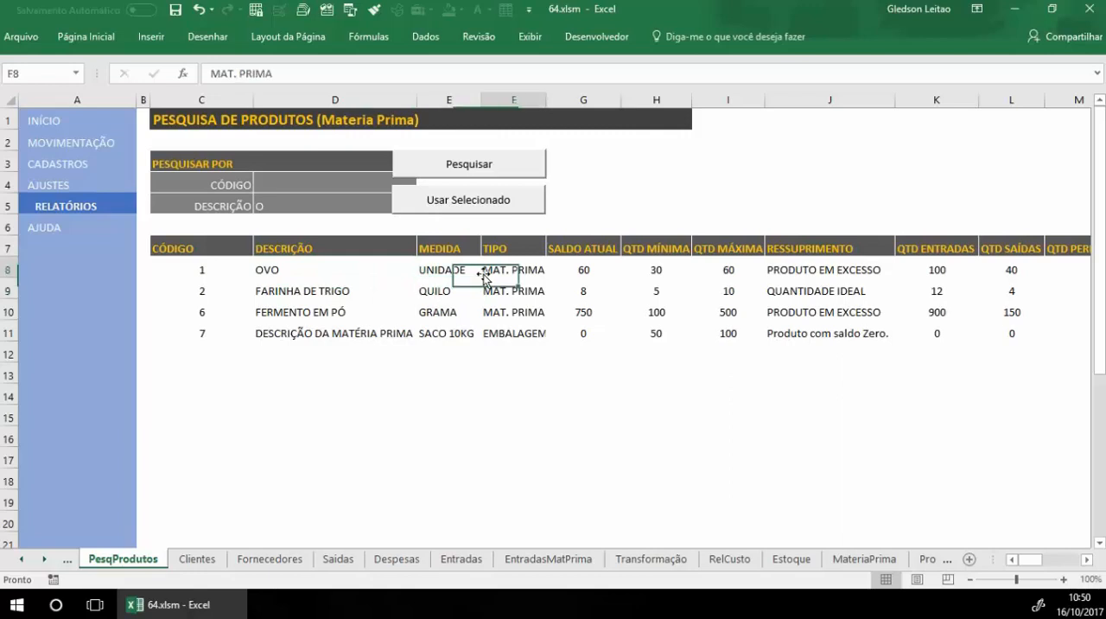
pyautogui.click(479, 204)
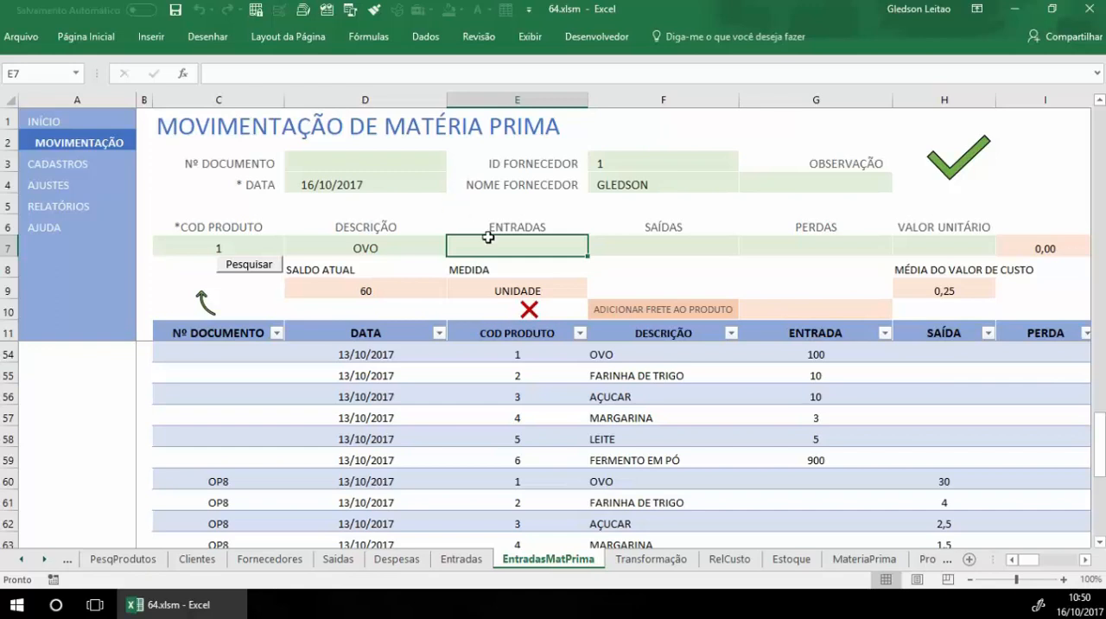
# Step: Enter a loss of 3 for OVO with a unit value of 0,25, and save the movement
pyautogui.click(646, 252)
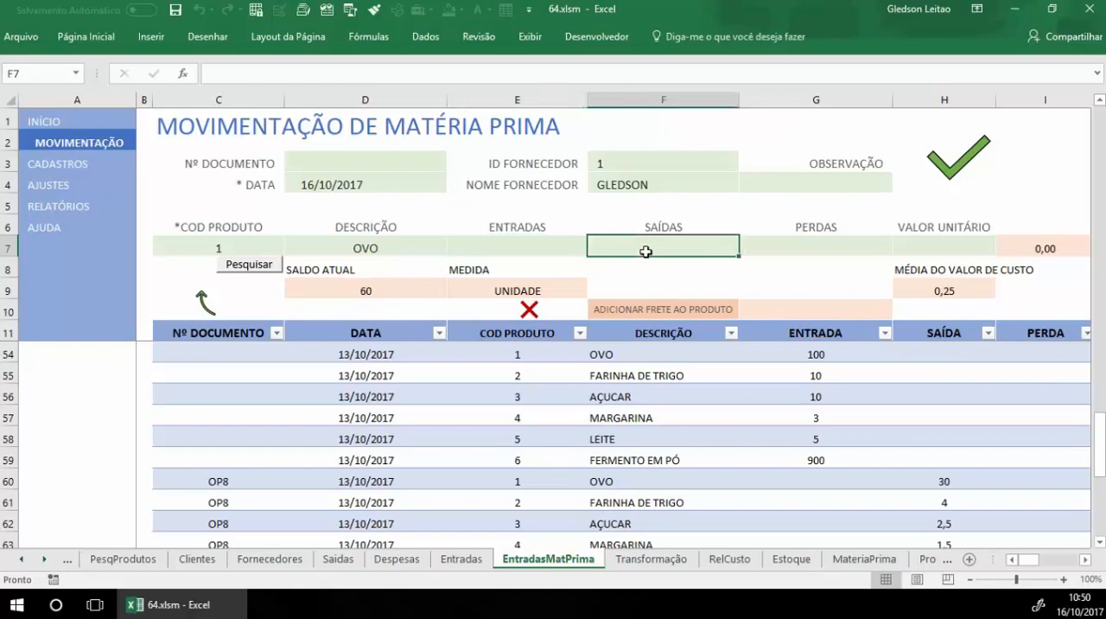
pyautogui.click(782, 244)
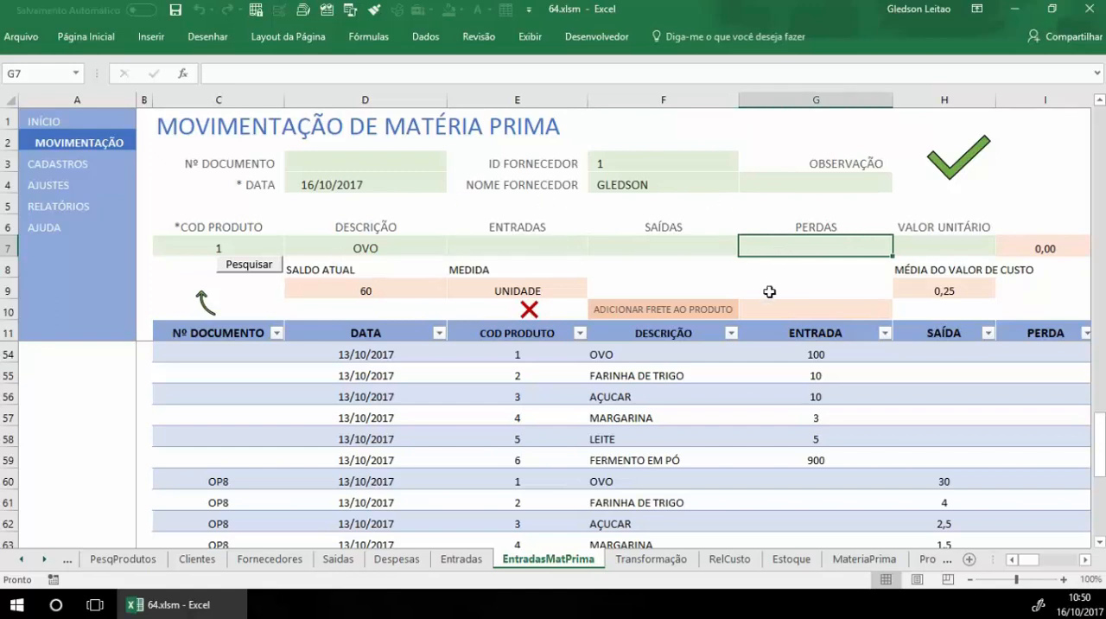
pyautogui.write('3')
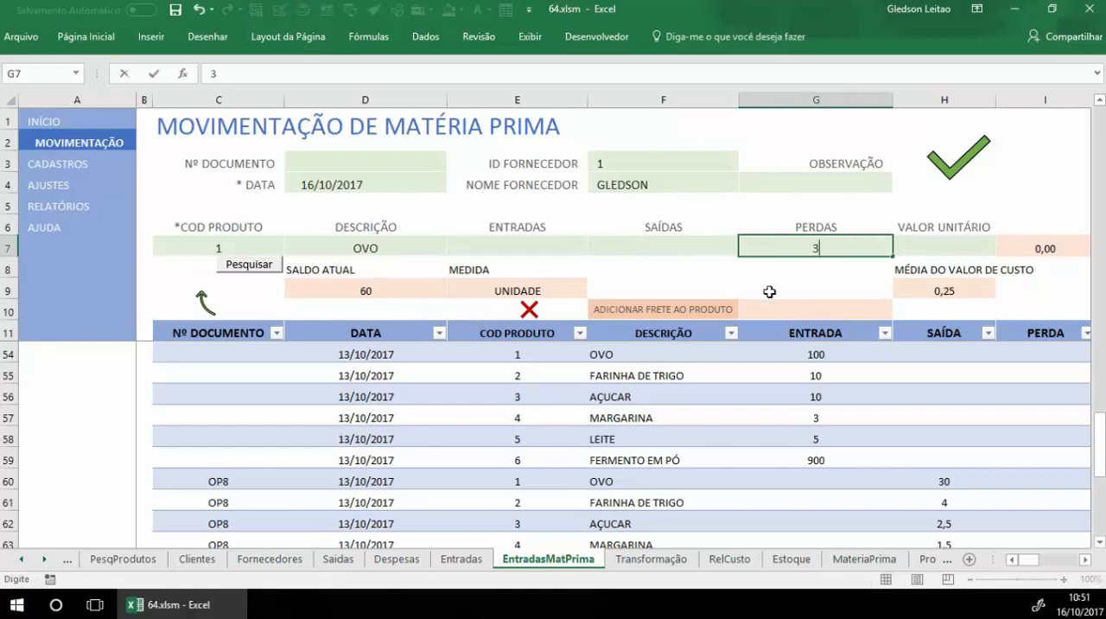
pyautogui.press('Tab')
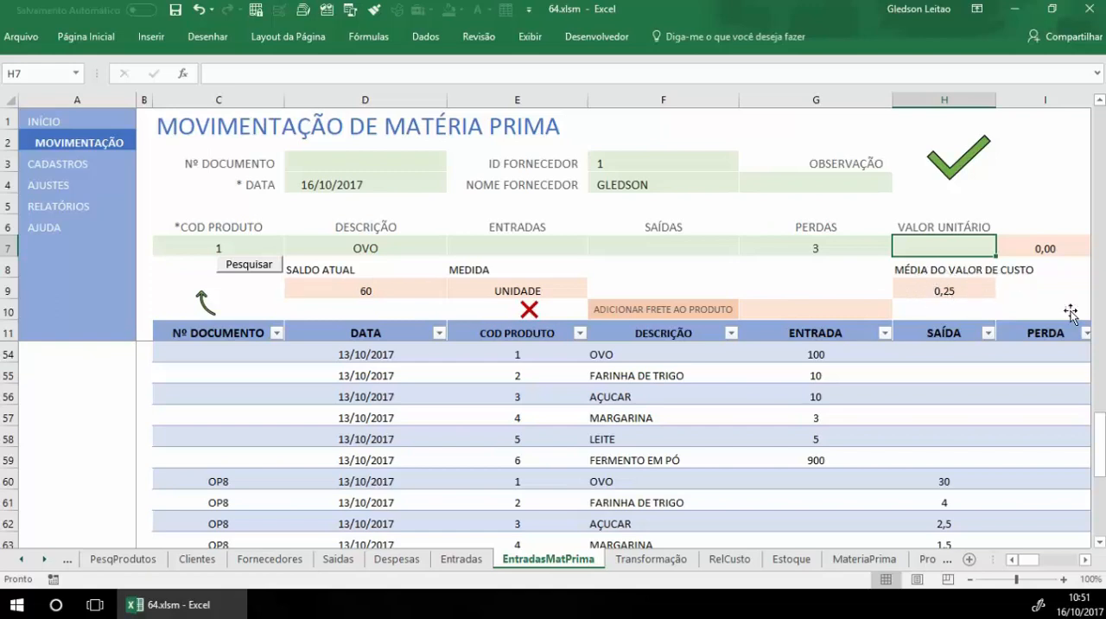
pyautogui.write('0,25')
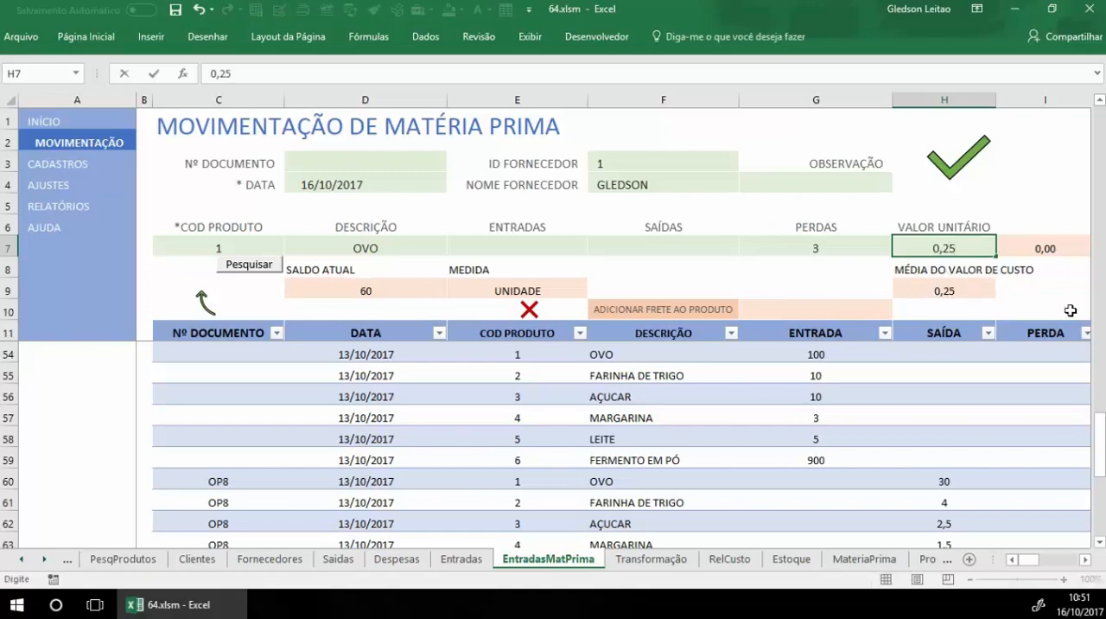
pyautogui.press('Return')
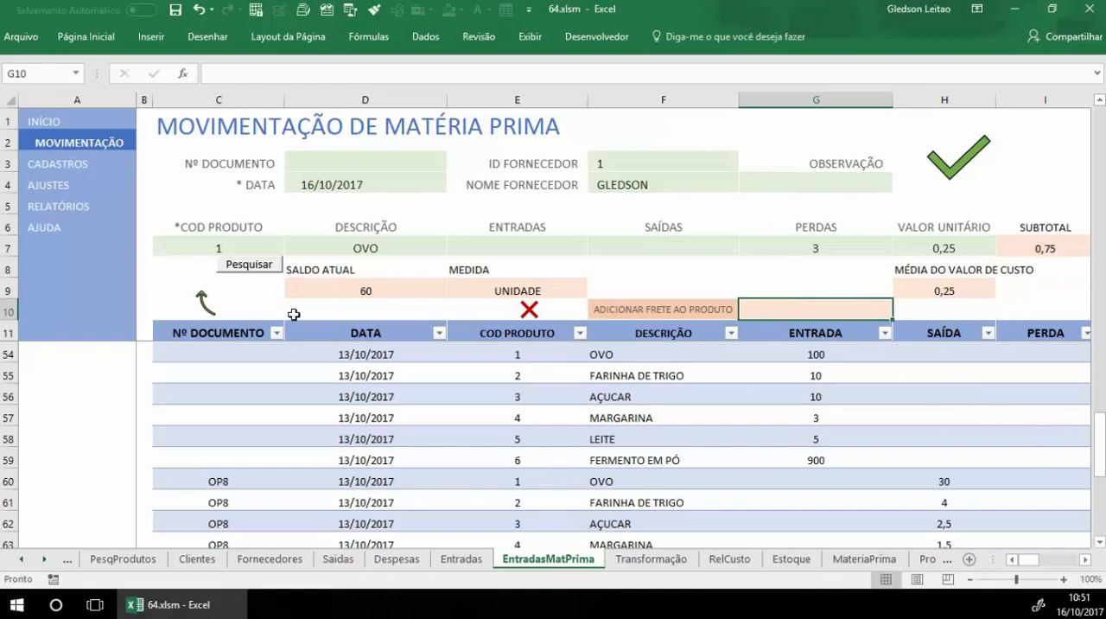
pyautogui.click(955, 170)
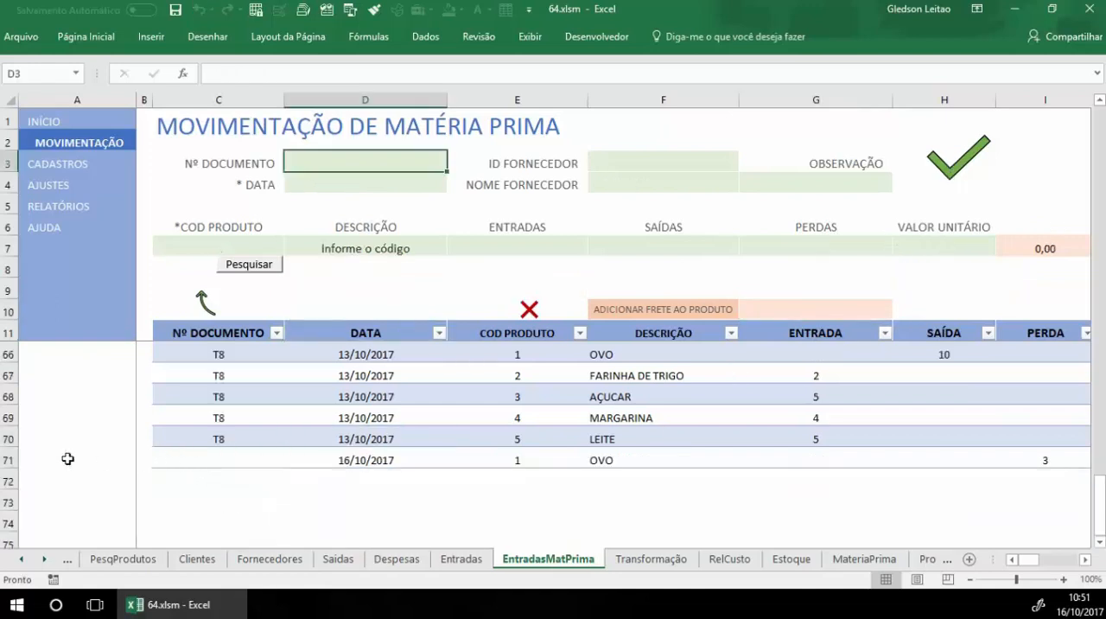
# Step: Examine the new OVO loss record, and check OVO's balance, entries, outputs and losses in the MATÉRIA PRIMA register
pyautogui.click(8, 460)
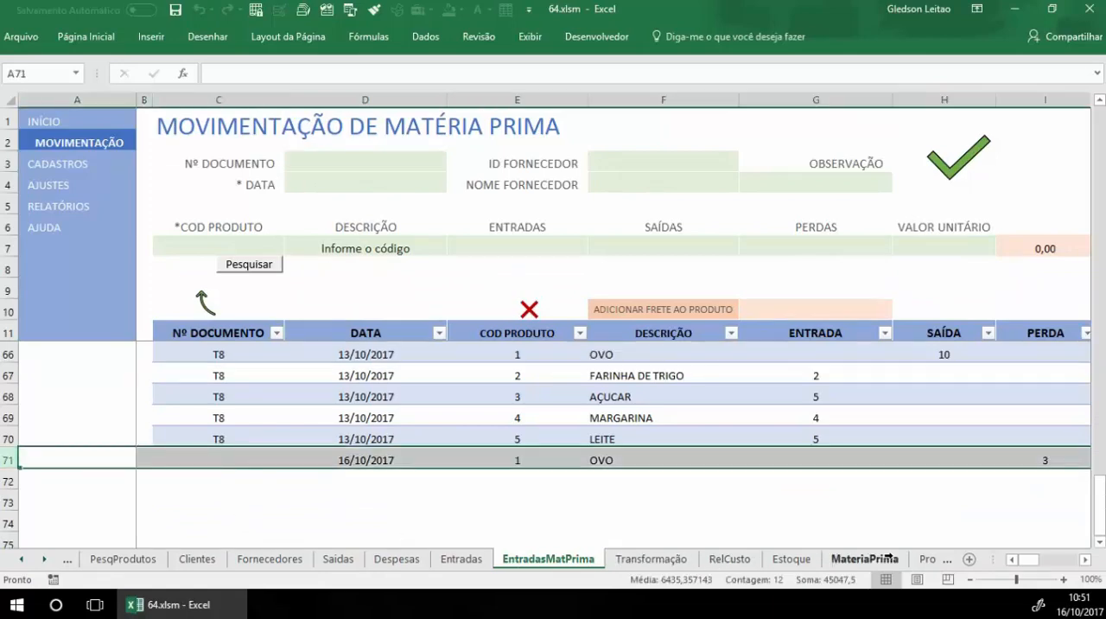
pyautogui.moveTo(1028, 560)
pyautogui.mouseDown()
pyautogui.moveTo(1046, 568)
pyautogui.moveTo(1028, 566)
pyautogui.mouseUp()
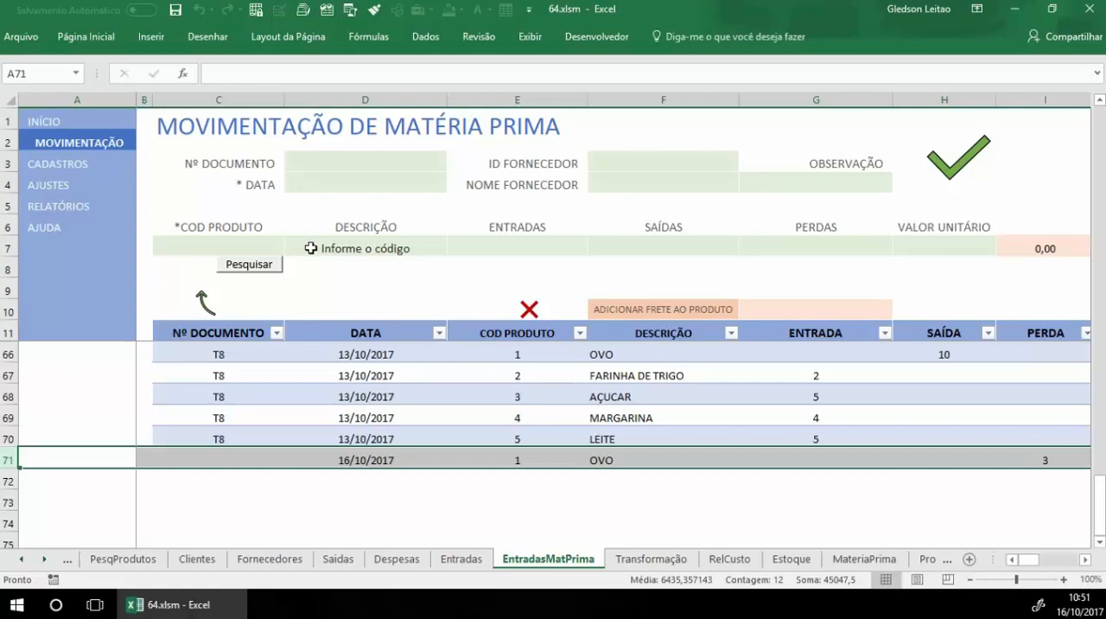
pyautogui.click(69, 164)
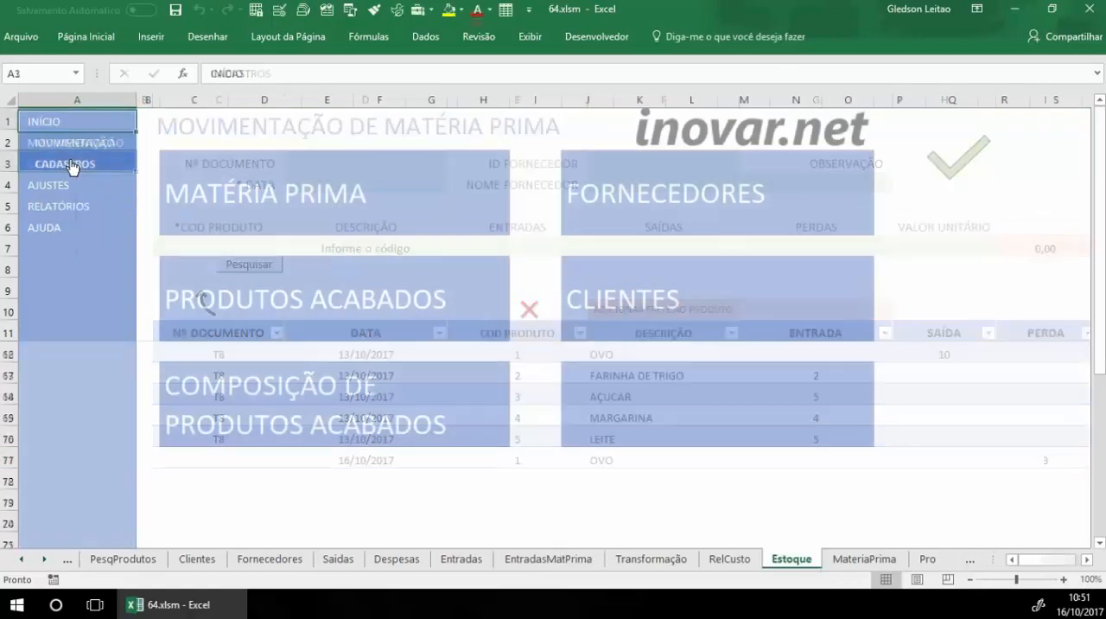
pyautogui.click(216, 193)
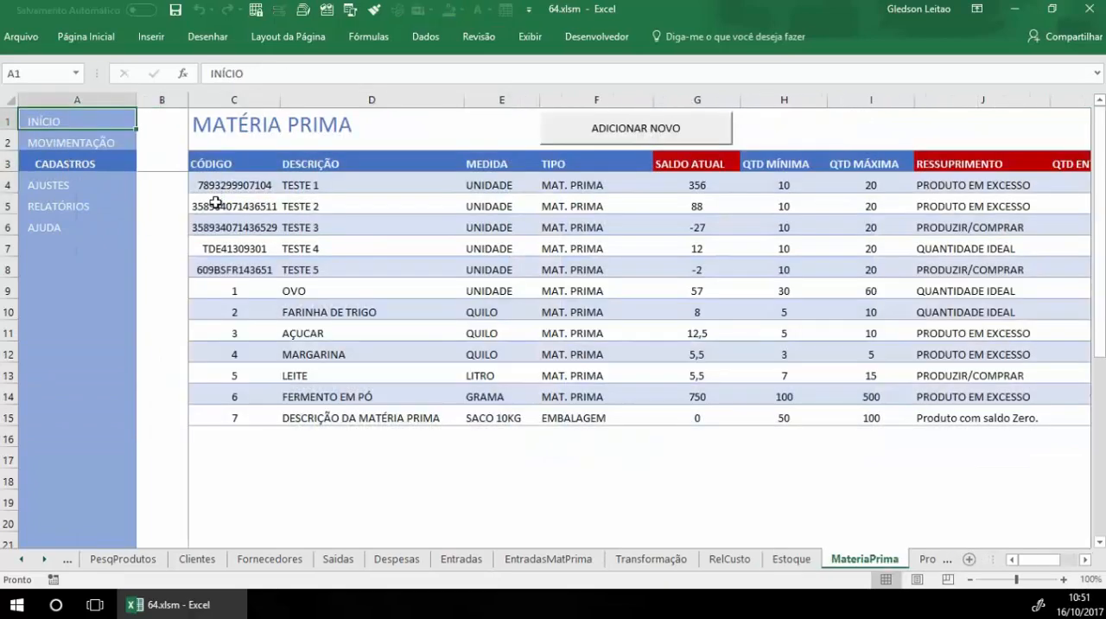
pyautogui.click(9, 290)
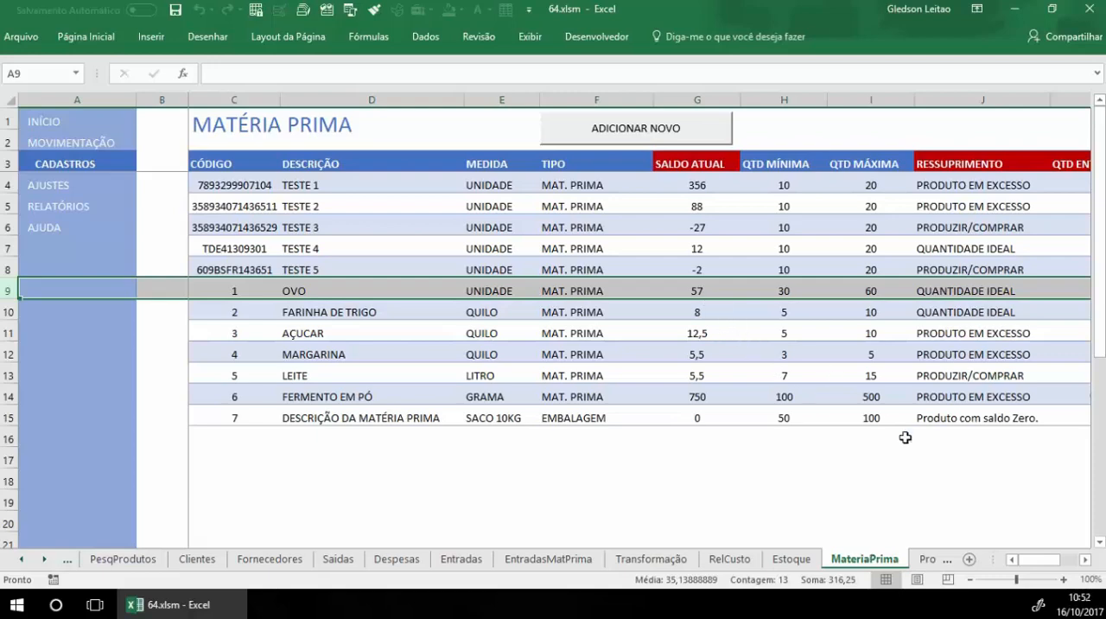
pyautogui.moveTo(1031, 559); pyautogui.dragTo(1049, 566)
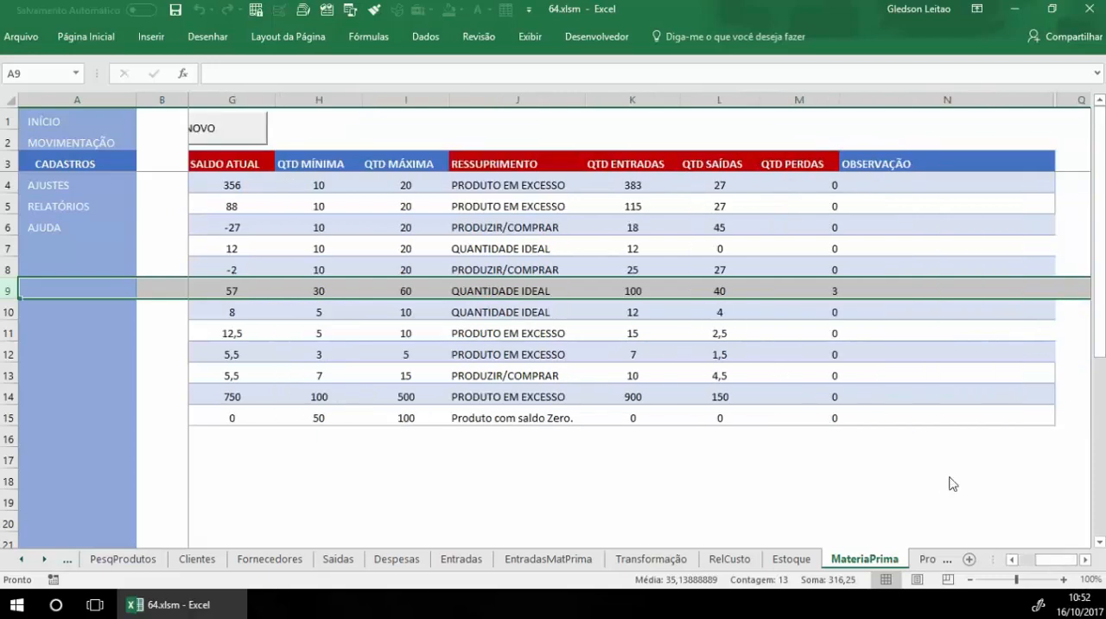
pyautogui.click(647, 286)
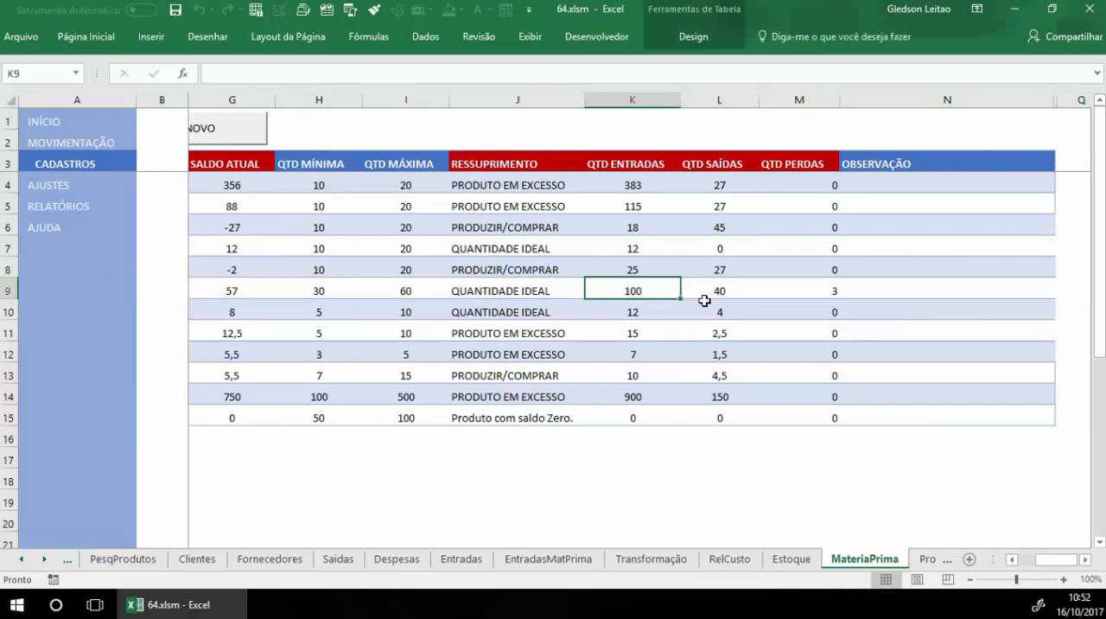
pyautogui.click(735, 291)
pyautogui.click(800, 292)
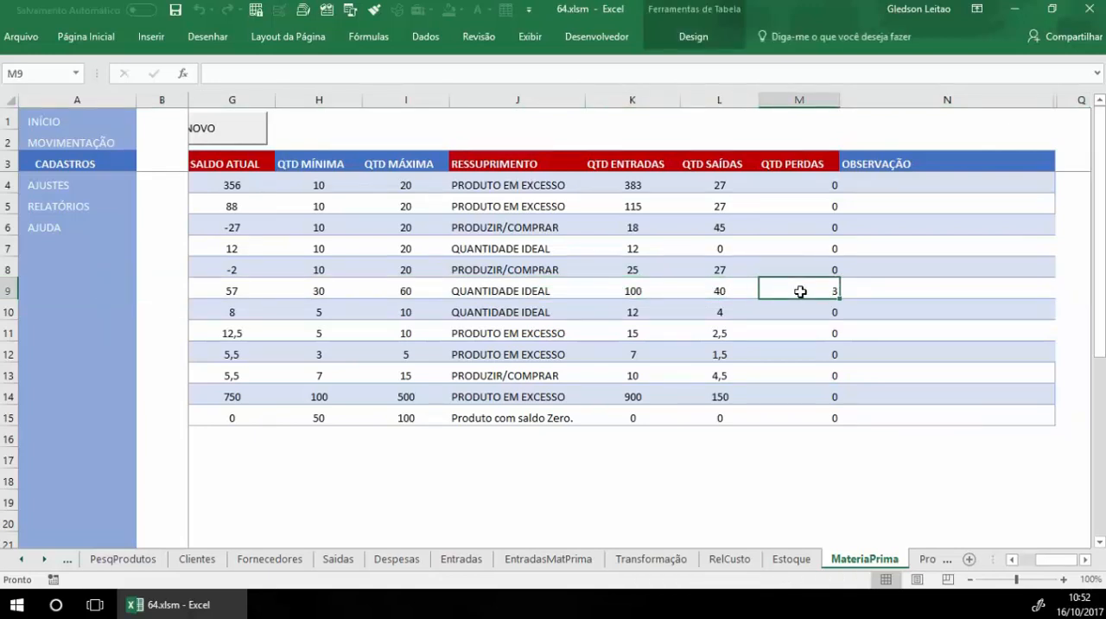
# Step: Open ORDEM DE PRODUÇÃO from the movements page, clear the form and generate a new order number
pyautogui.click(94, 142)
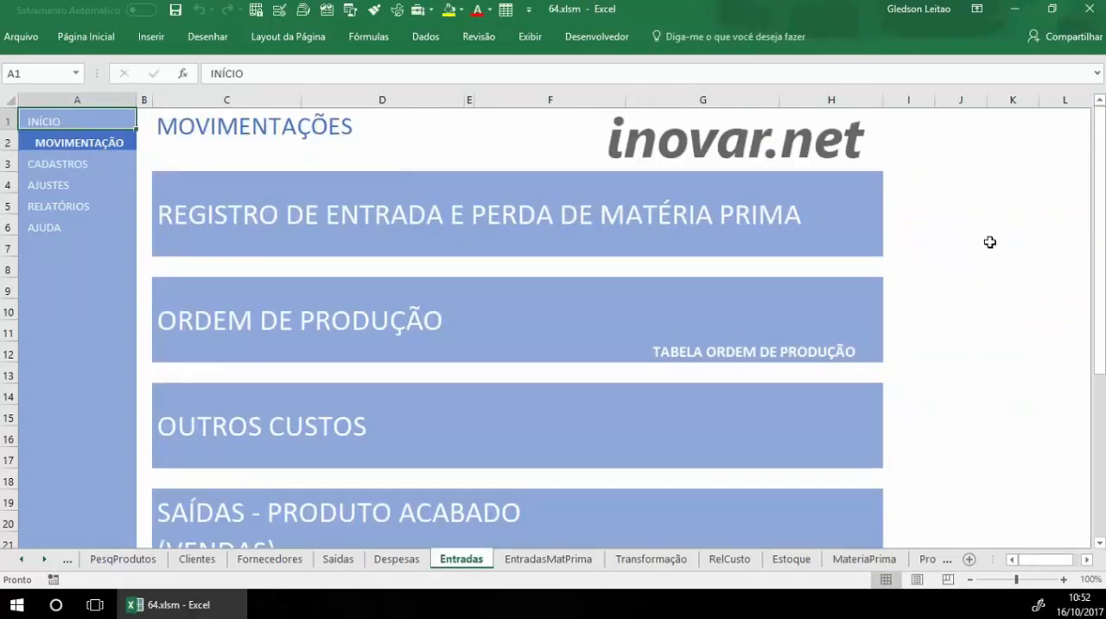
pyautogui.click(347, 328)
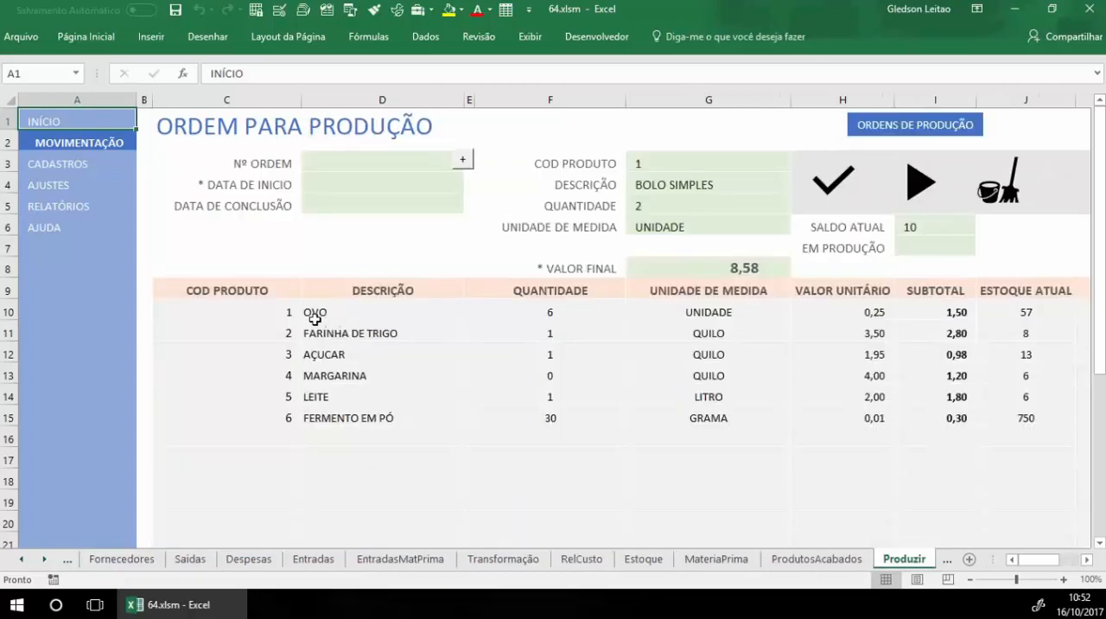
pyautogui.click(1006, 181)
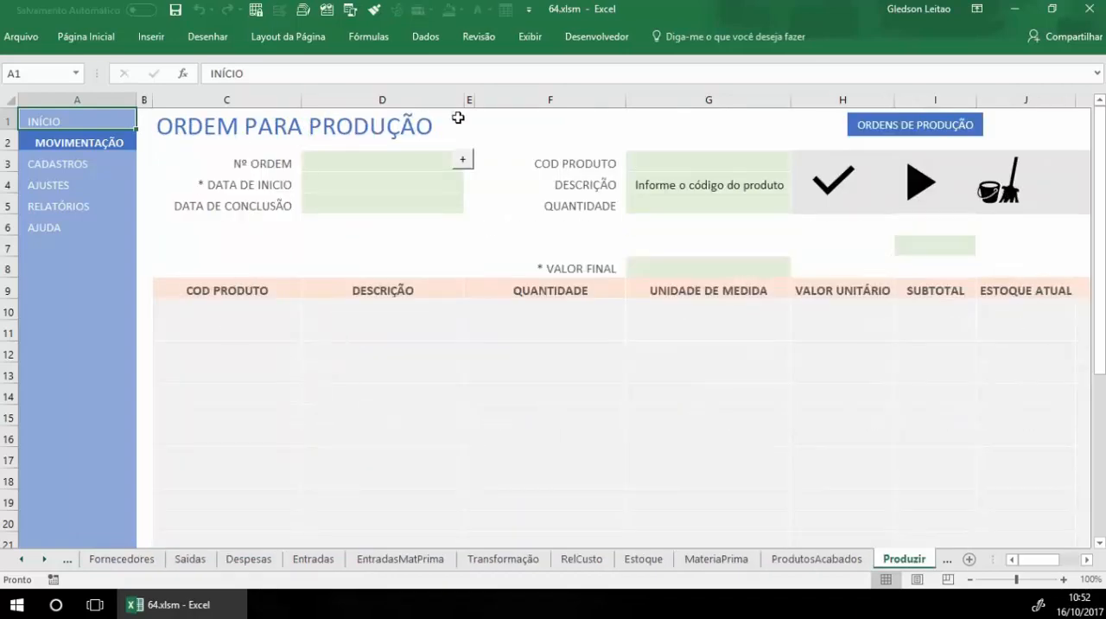
pyautogui.click(463, 160)
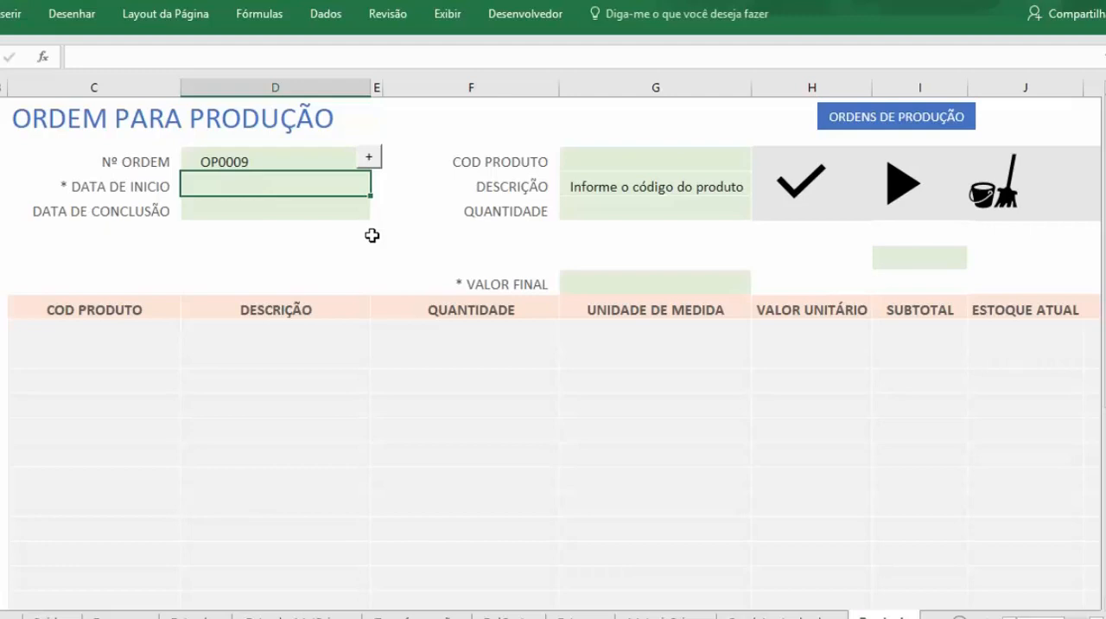
# Step: Set both the start date and the completion date of the production order to 16/10
pyautogui.write('16/10')
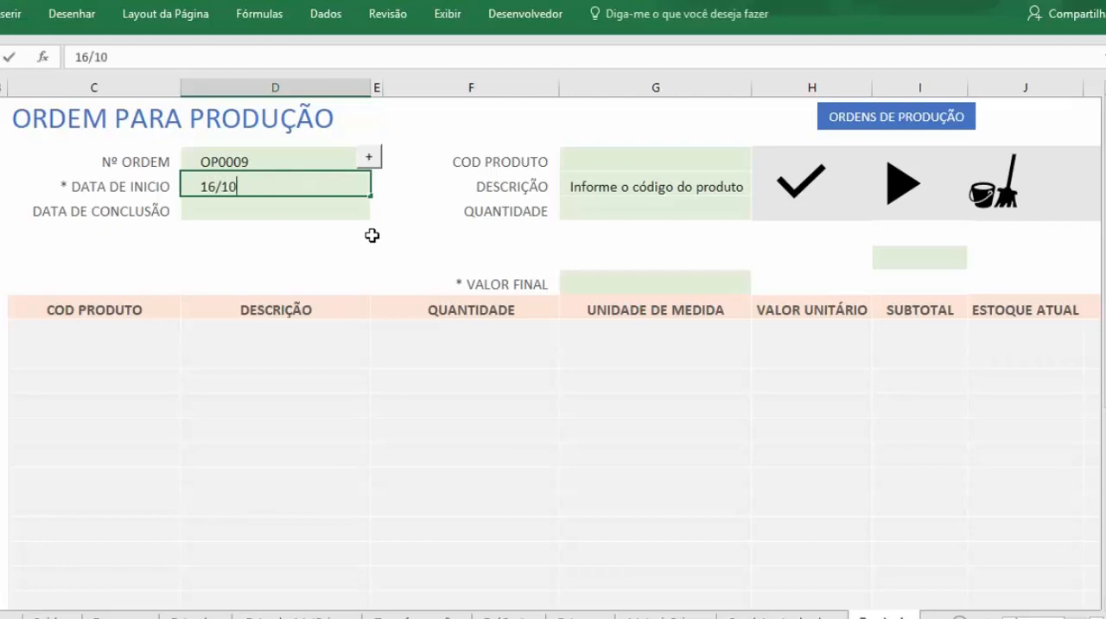
pyautogui.press('Return')
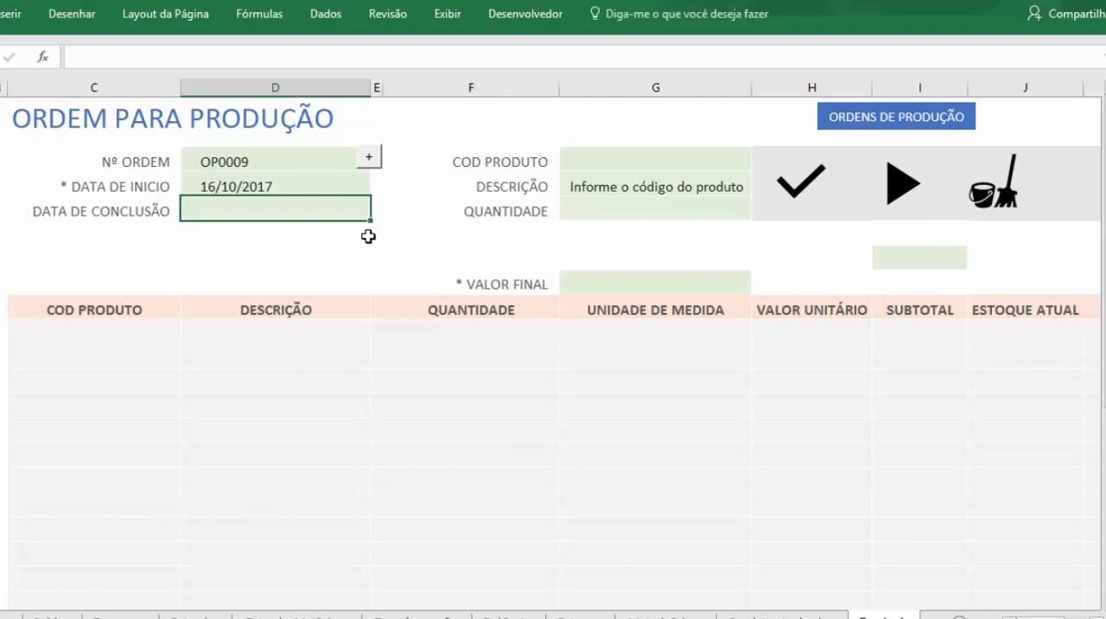
pyautogui.write('16/10')
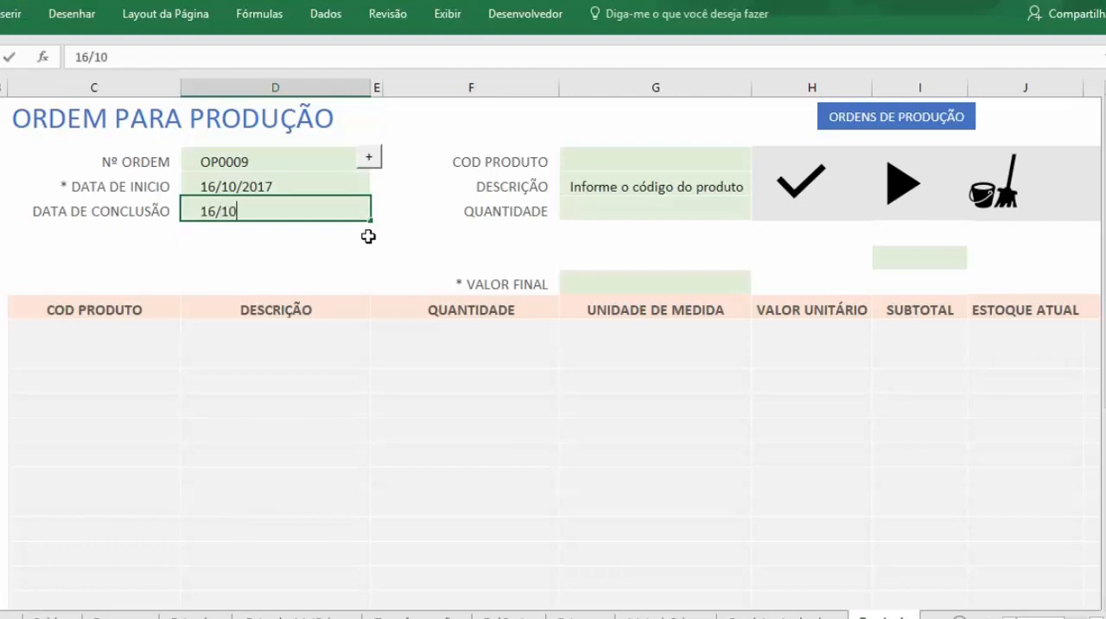
pyautogui.press('Tab')
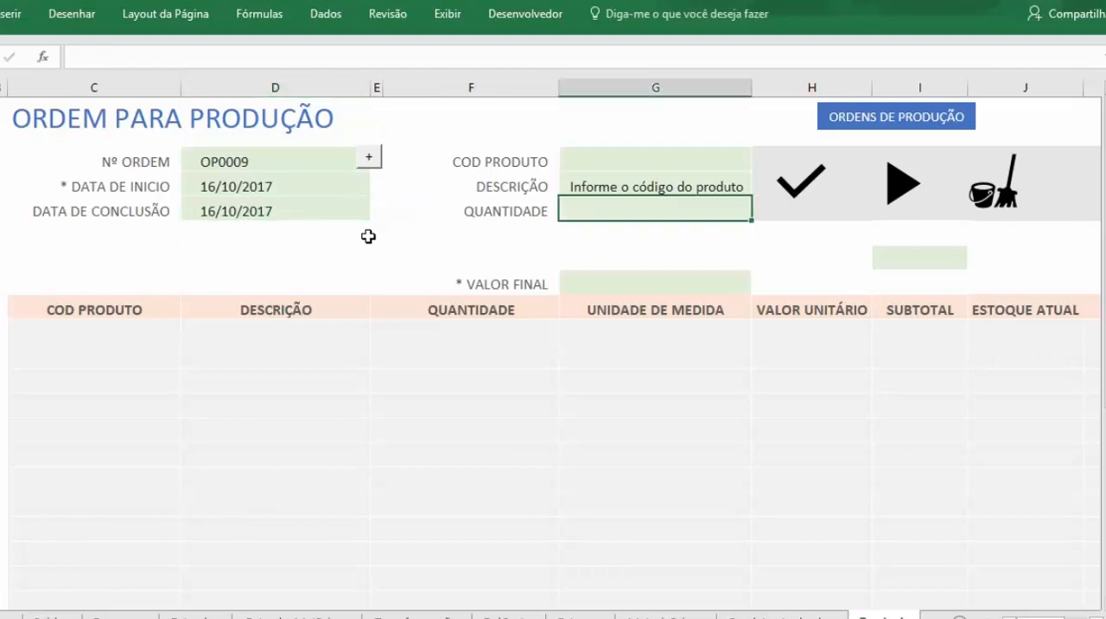
# Step: Enter product code 1 (BOLO SIMPLES) and a quantity of 5 in the production order
pyautogui.click(231, 190)
pyautogui.click(260, 212)
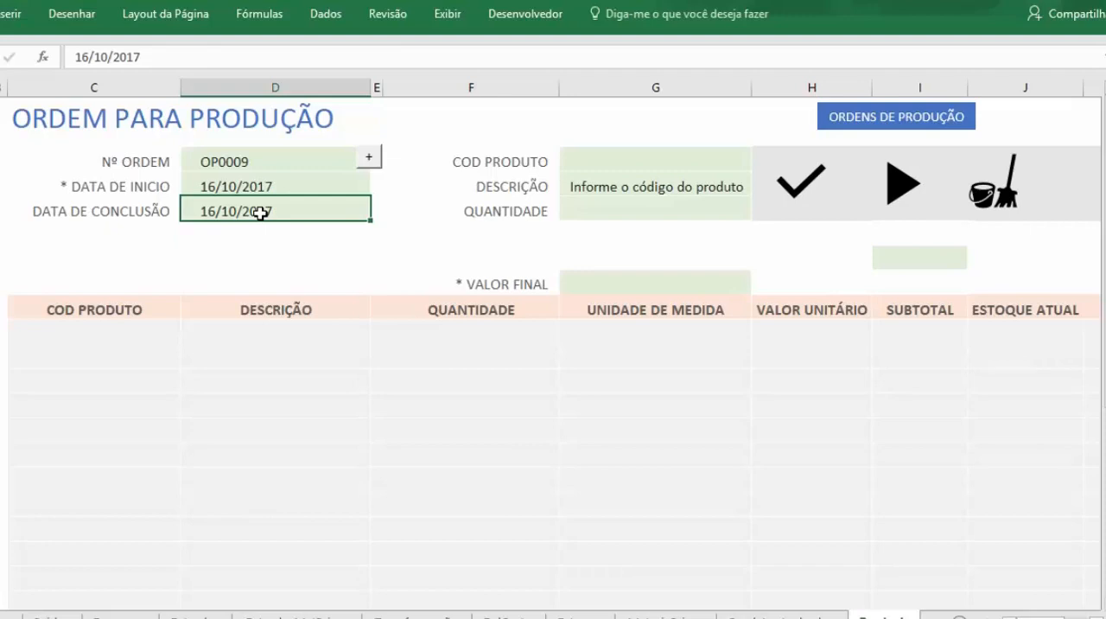
pyautogui.click(655, 161)
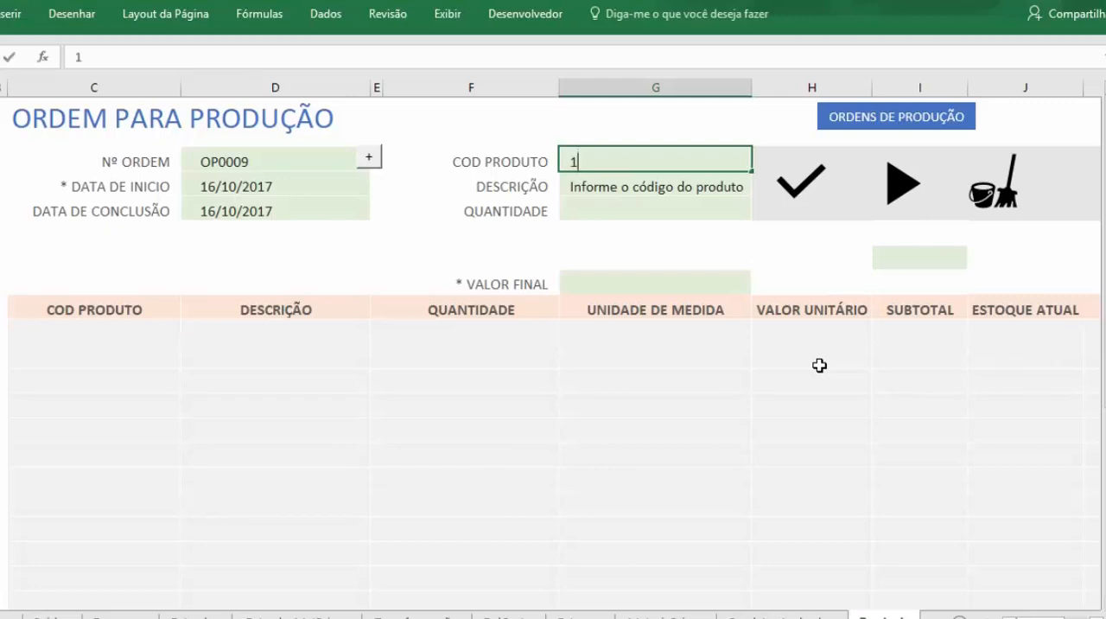
pyautogui.press('Return')
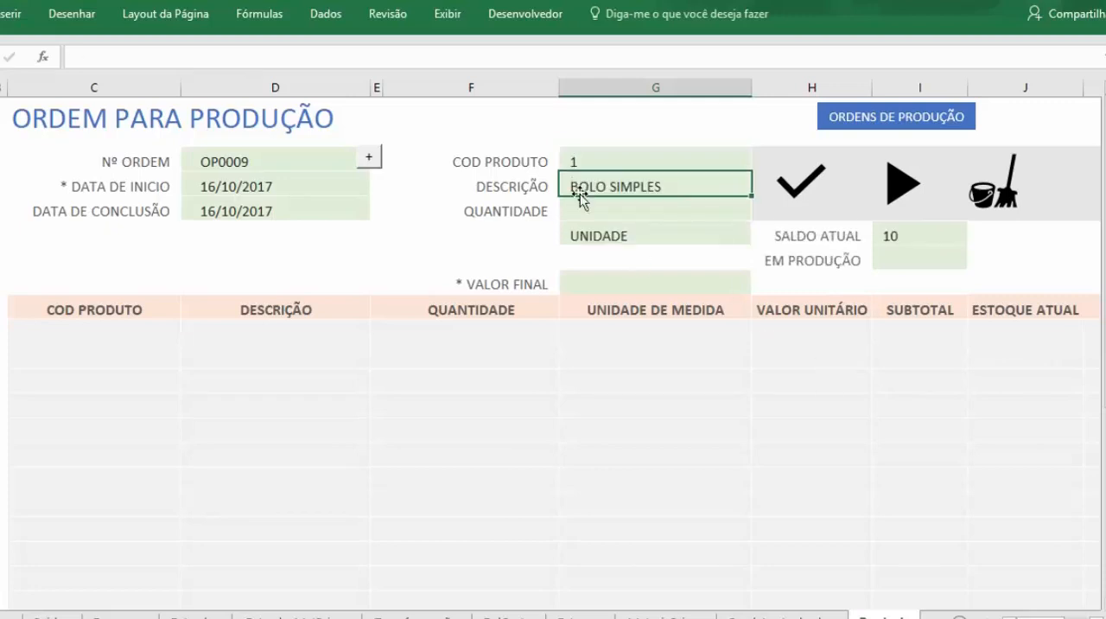
pyautogui.click(629, 163)
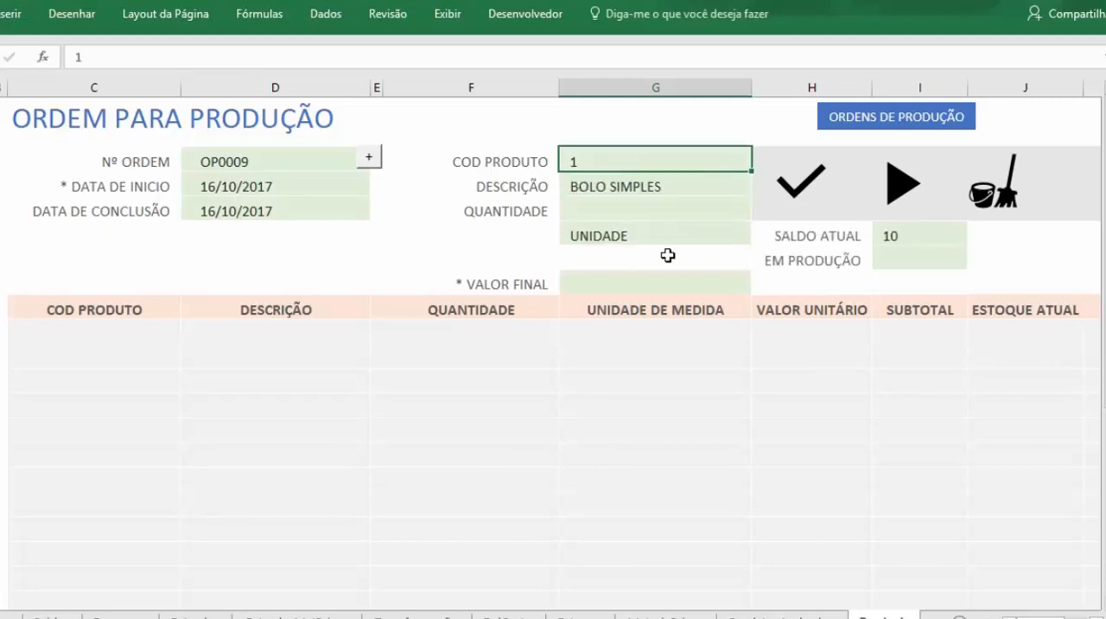
pyautogui.click(635, 192)
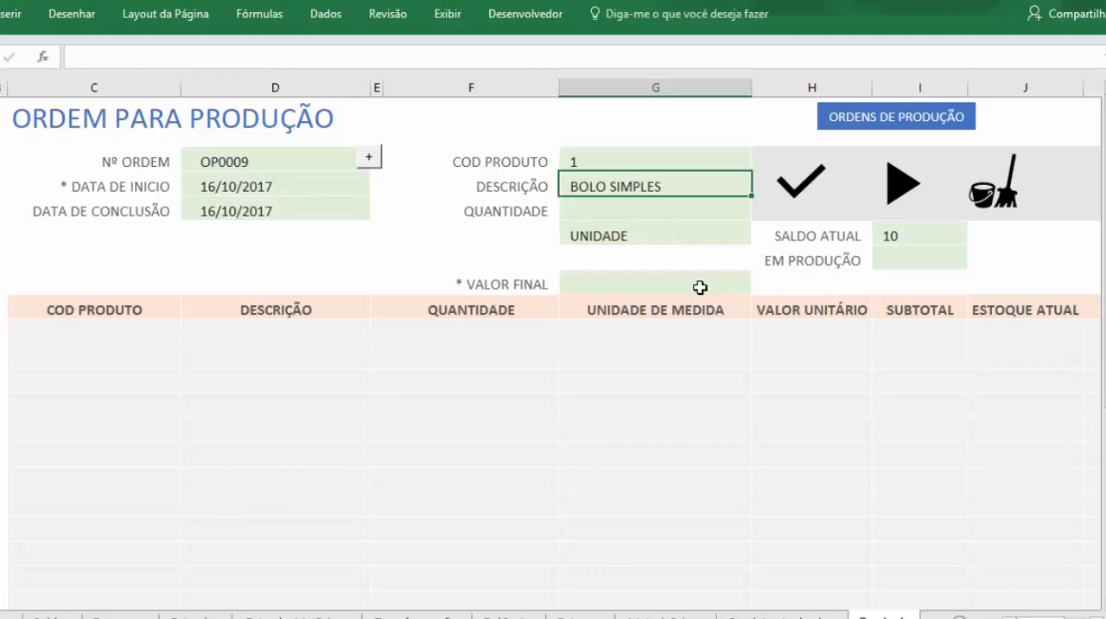
pyautogui.click(646, 212)
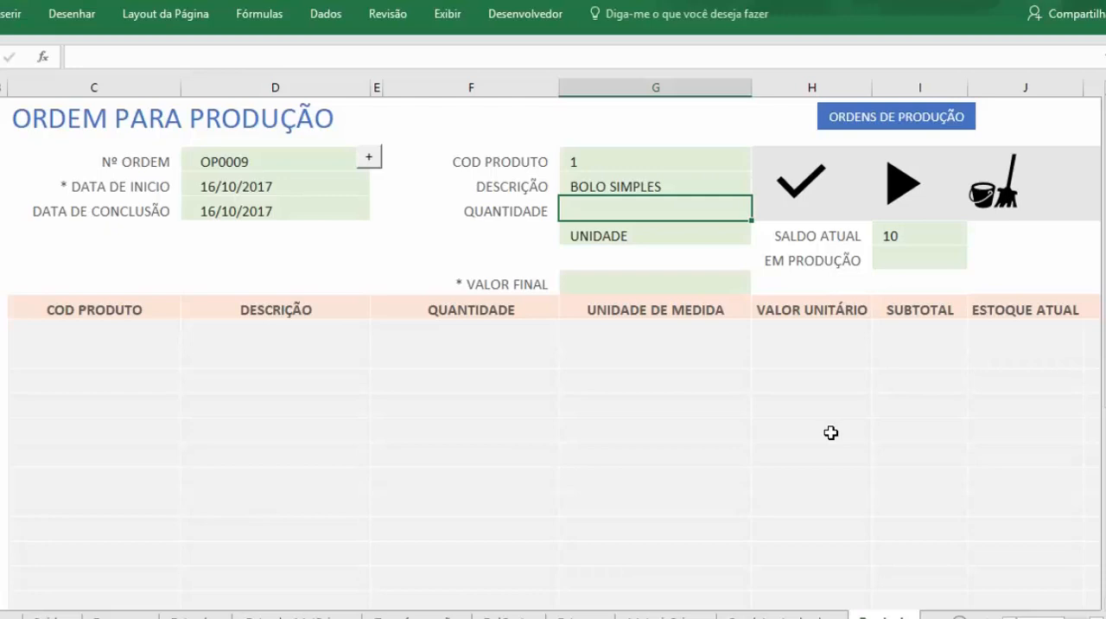
pyautogui.write('5')
pyautogui.press('Return')
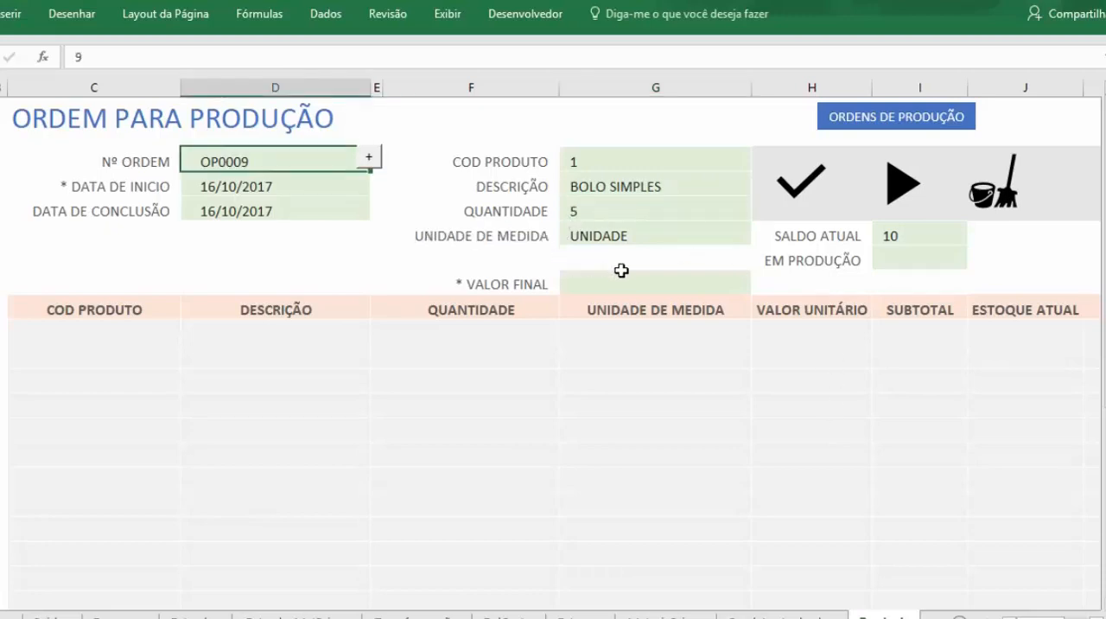
# Step: Check the product's SALDO ATUAL and EM PRODUÇÃO fields, and load its composition into the order
pyautogui.click(927, 238)
pyautogui.click(795, 245)
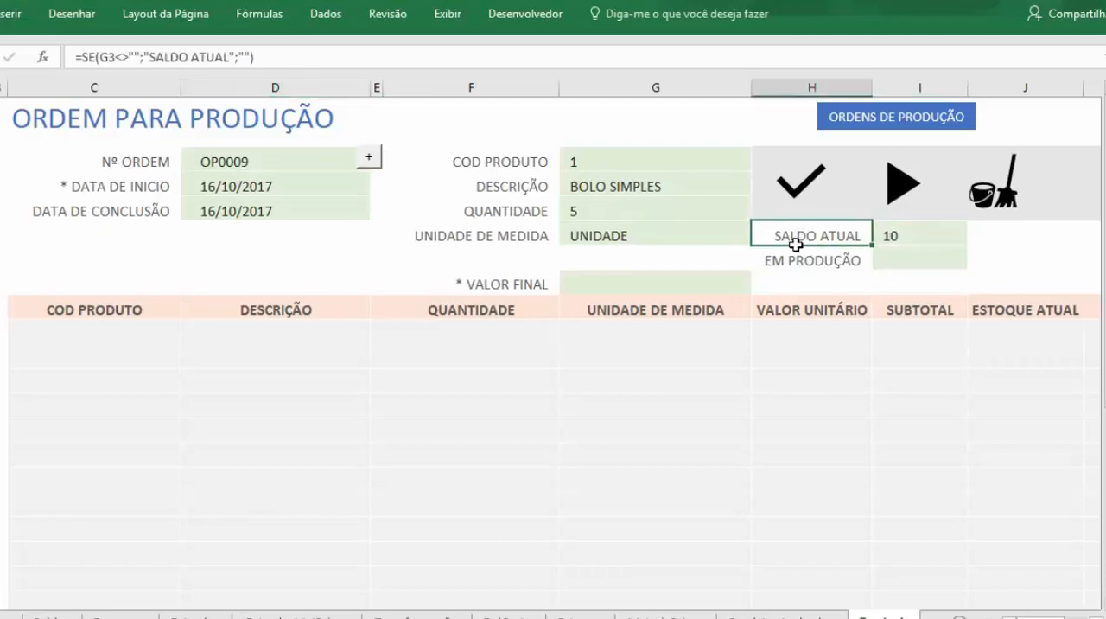
pyautogui.click(885, 263)
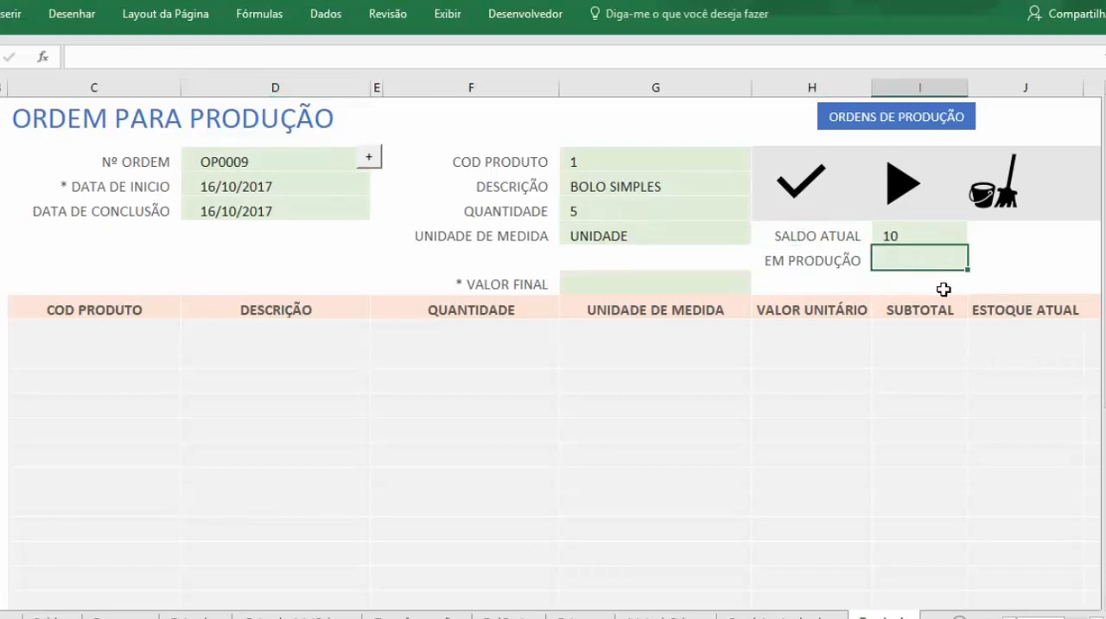
pyautogui.click(796, 199)
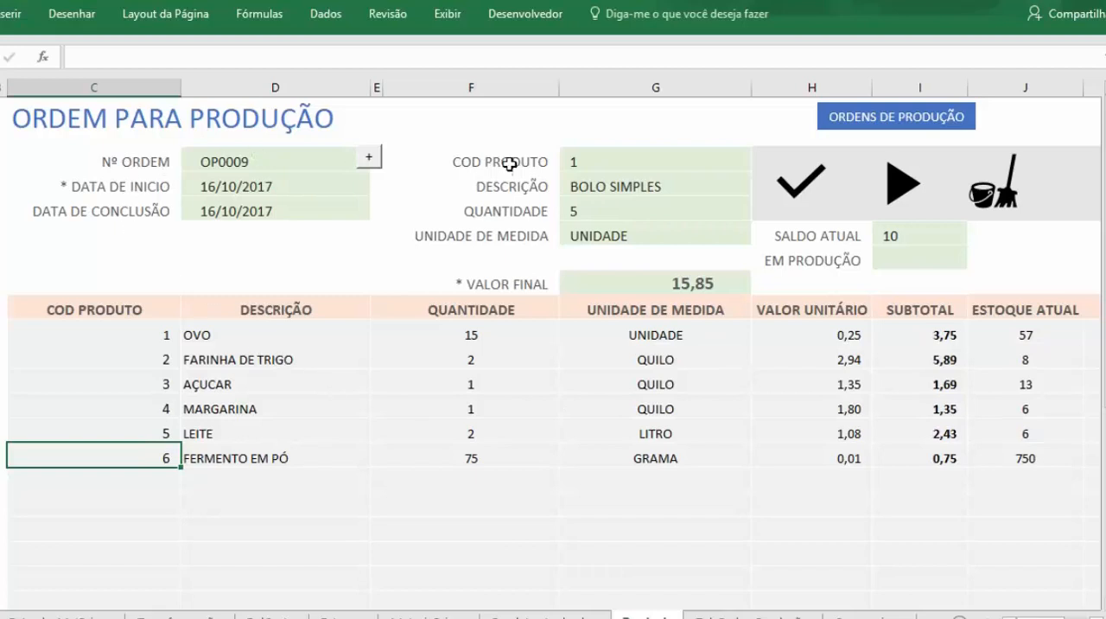
# Step: Examine the BOLO SIMPLES composition: the listed materials, their required quantities and the order's final value
pyautogui.click(624, 158)
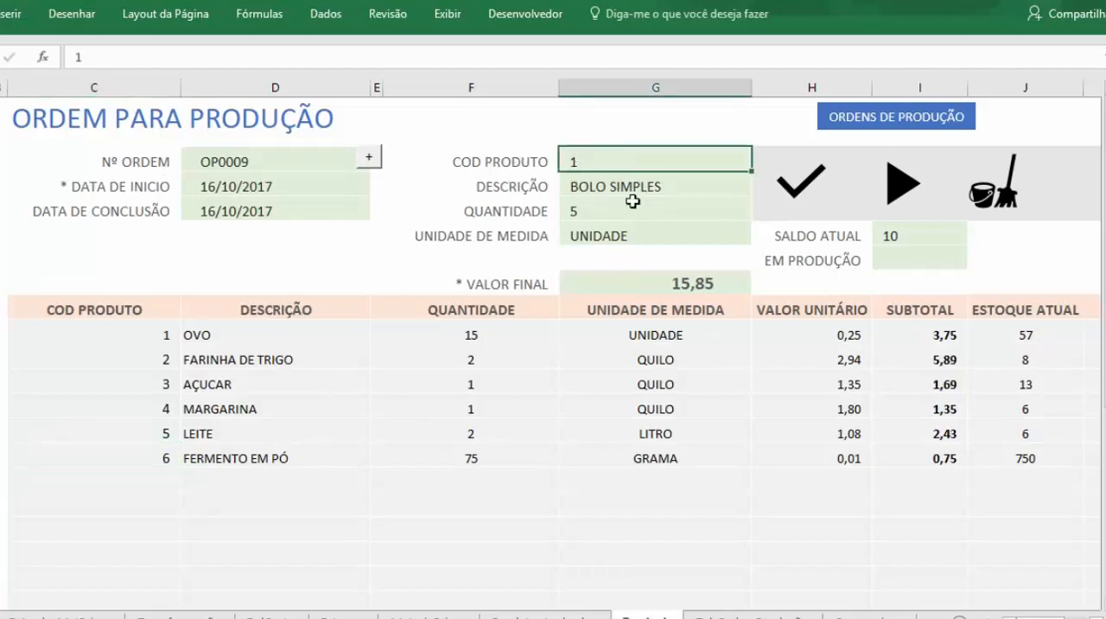
pyautogui.click(609, 196)
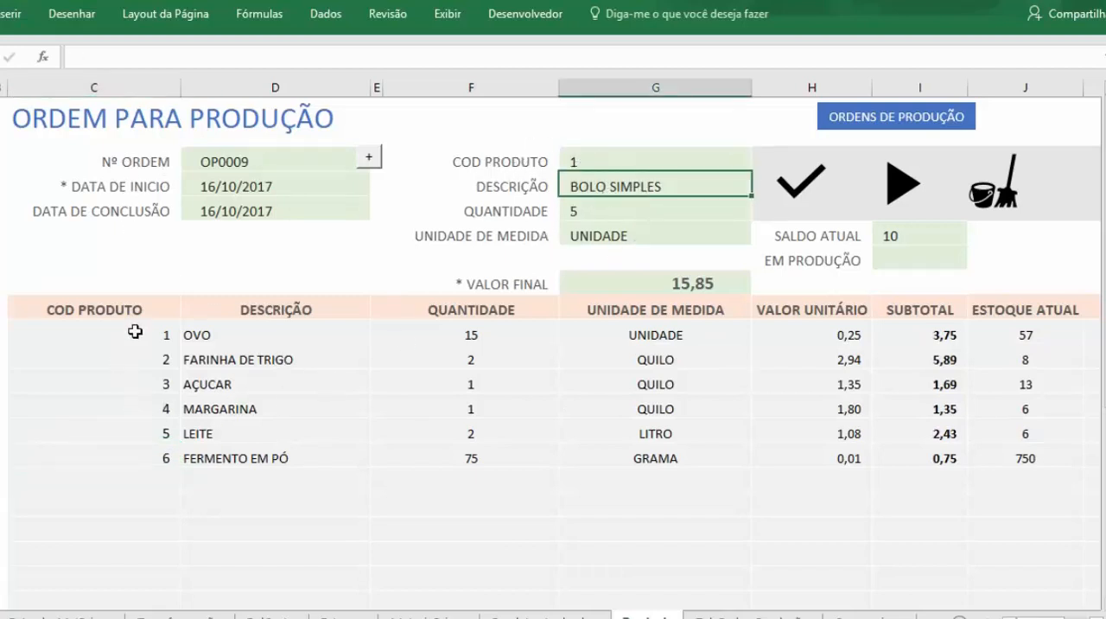
pyautogui.moveTo(130, 331); pyautogui.dragTo(338, 464)
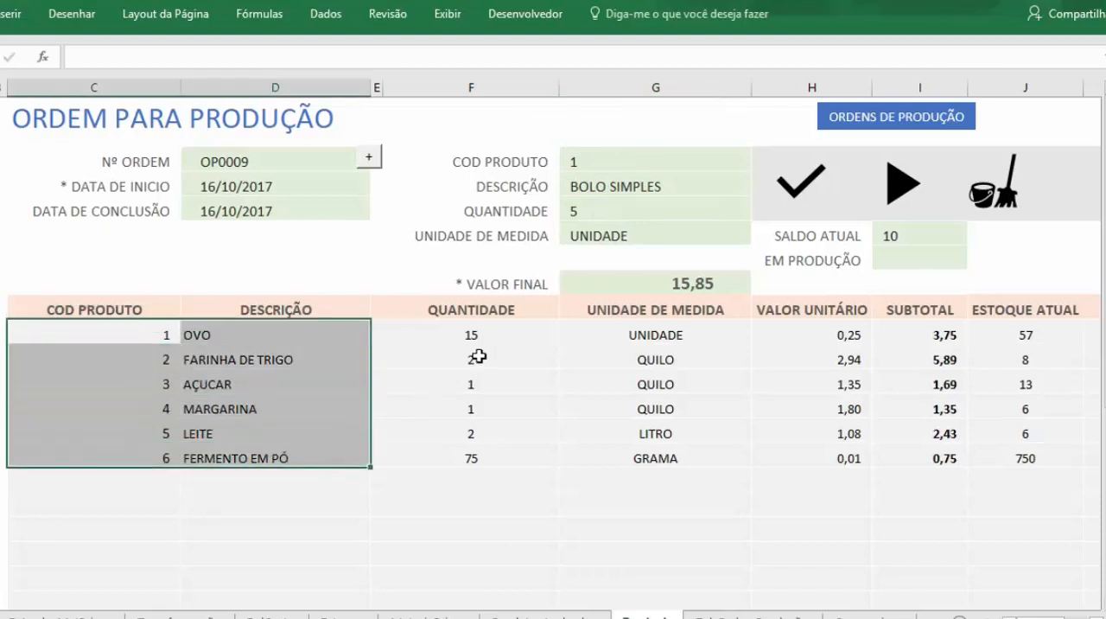
pyautogui.moveTo(487, 342); pyautogui.dragTo(492, 454)
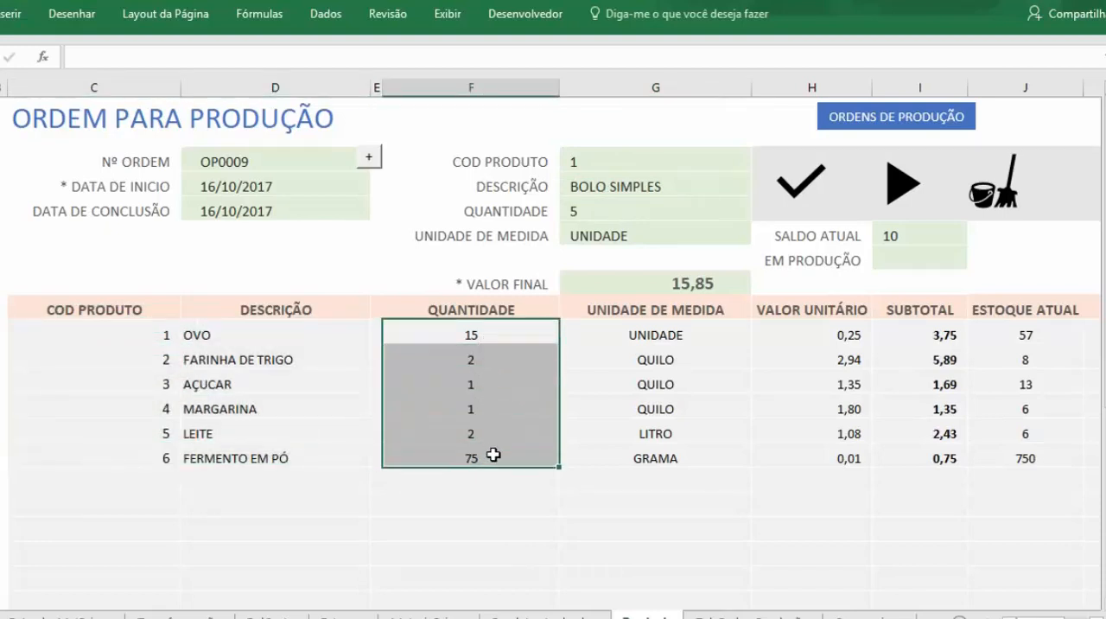
pyautogui.click(614, 206)
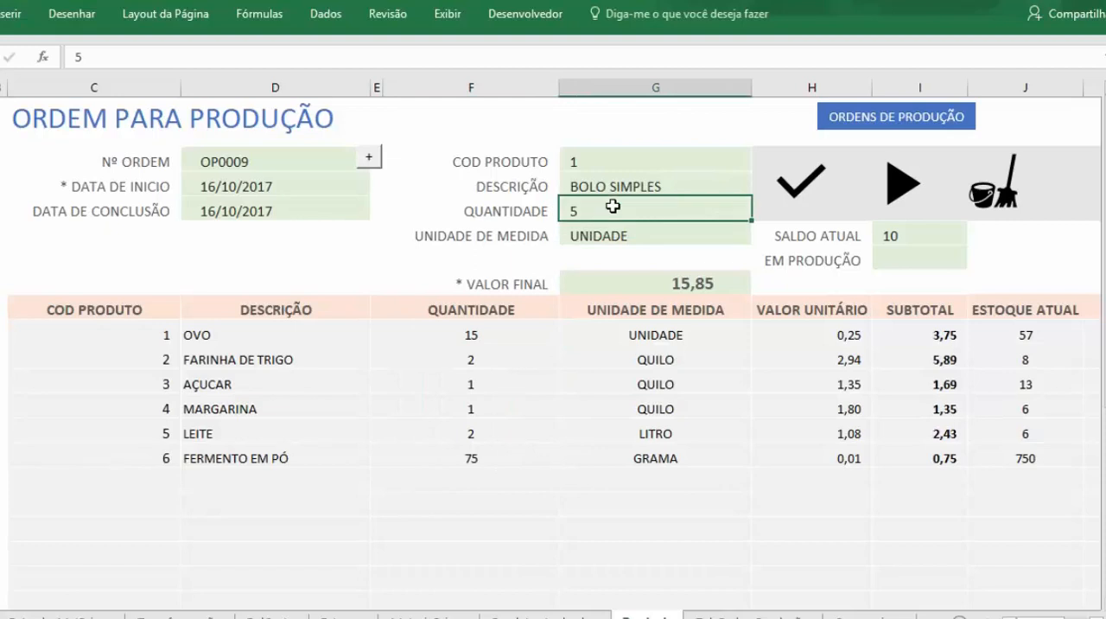
pyautogui.click(626, 284)
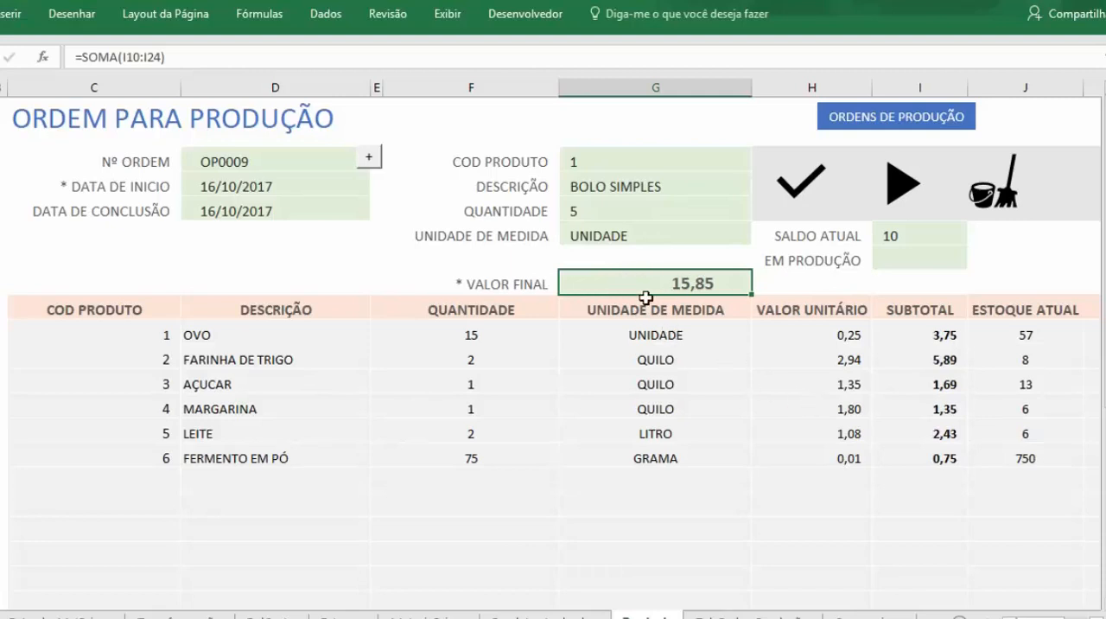
pyautogui.moveTo(1042, 617); pyautogui.dragTo(1042, 618)
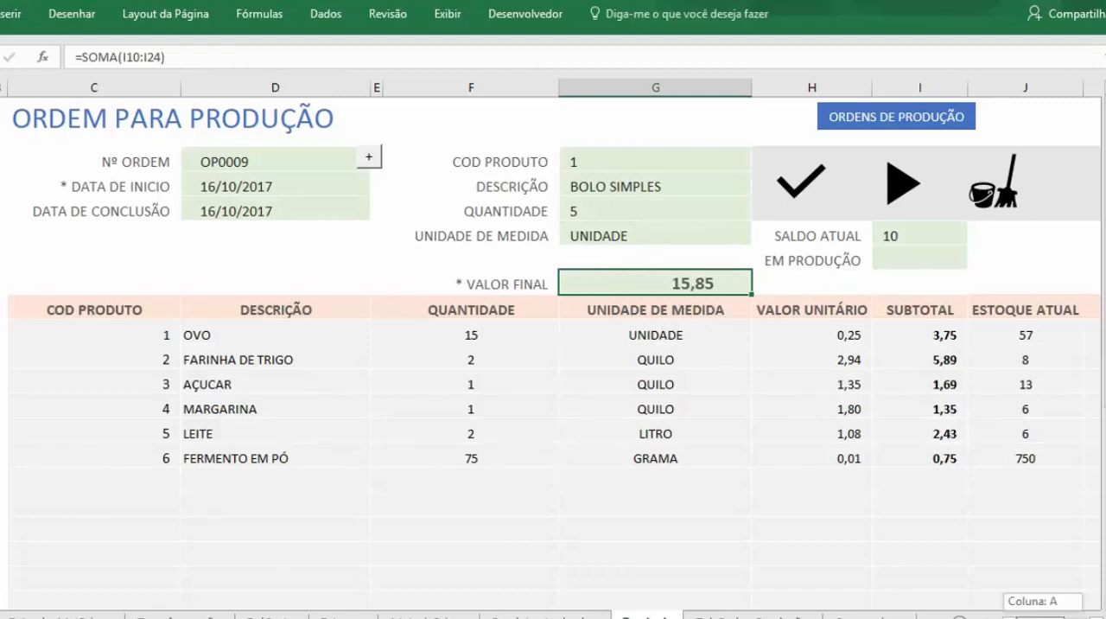
# Step: Set the order quantity to 10 and reload the product's composition
pyautogui.click(629, 211)
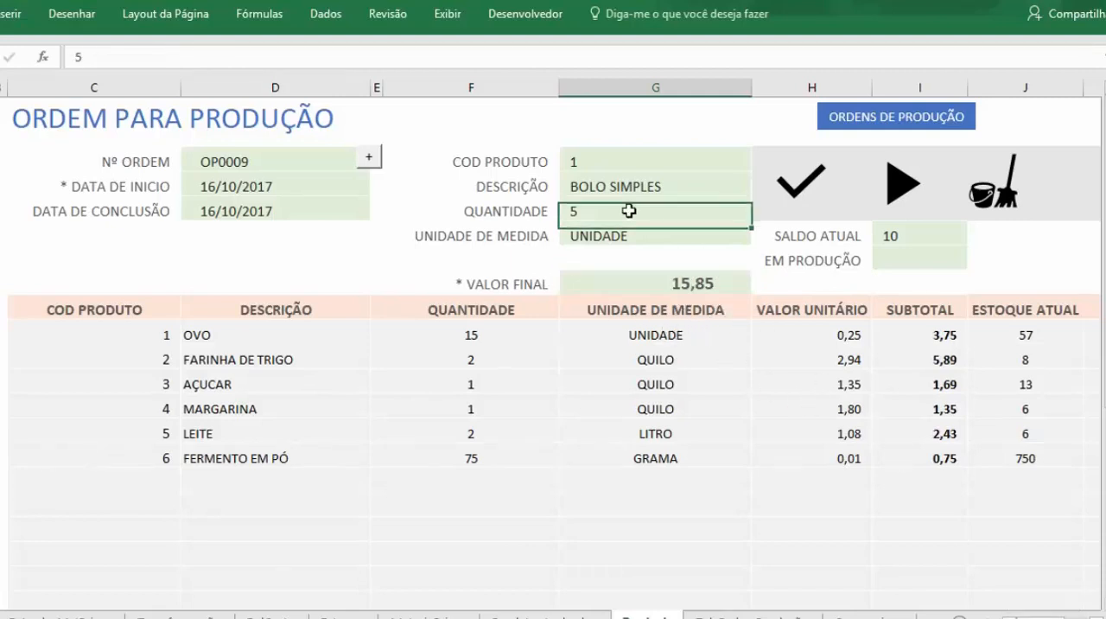
pyautogui.write('1')
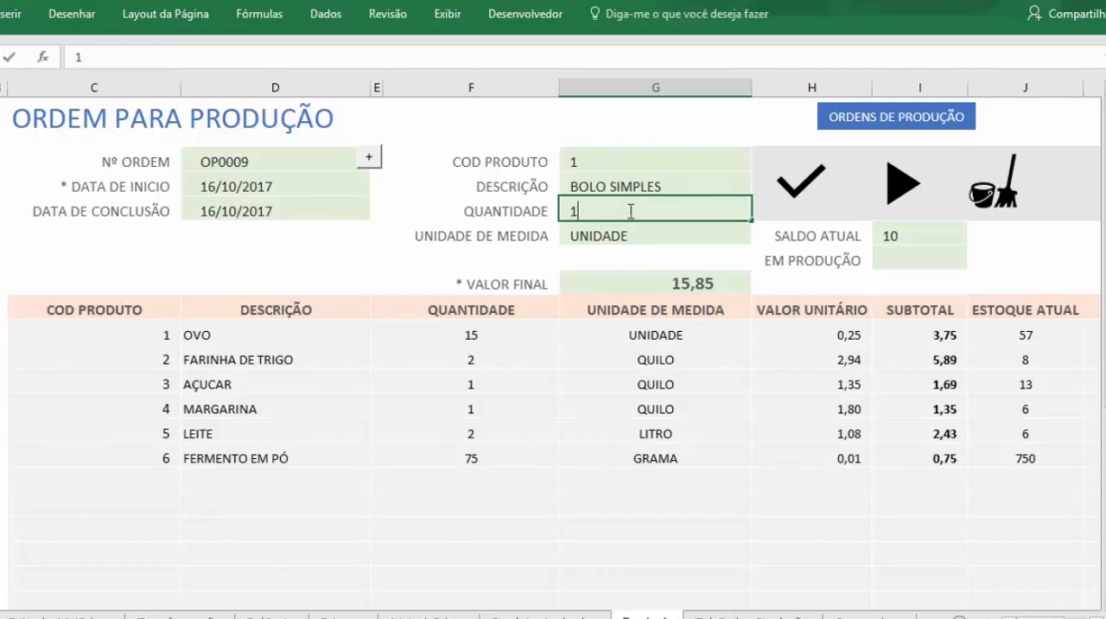
pyautogui.write('0')
pyautogui.click(801, 182)
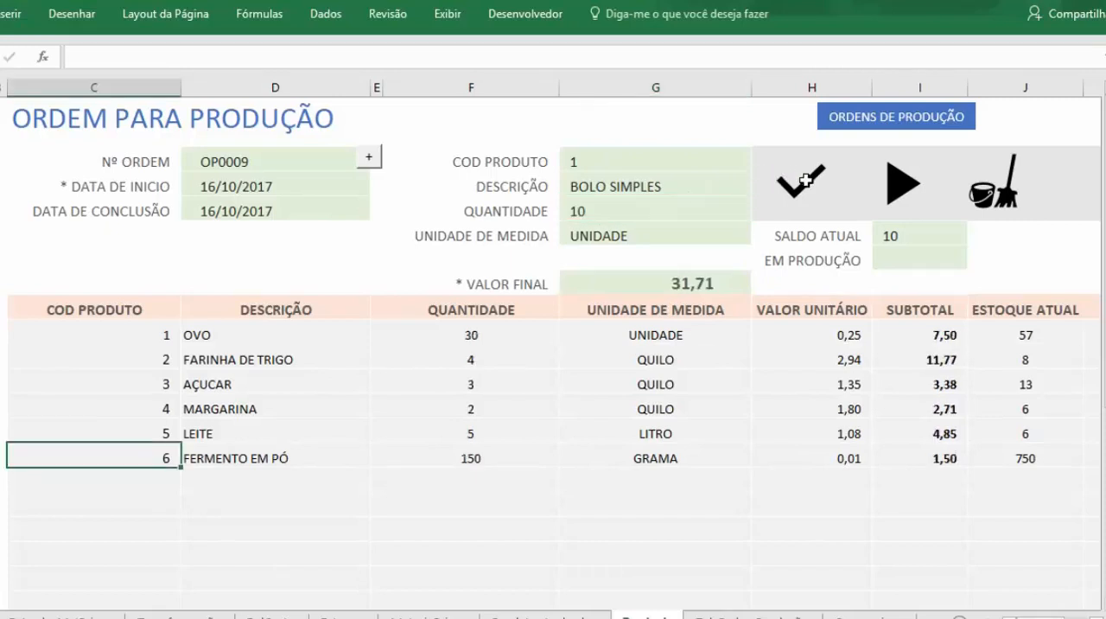
# Step: Raise the order quantity to 20 and recalculate the required materials
pyautogui.moveTo(1036, 617); pyautogui.dragTo(1046, 617)
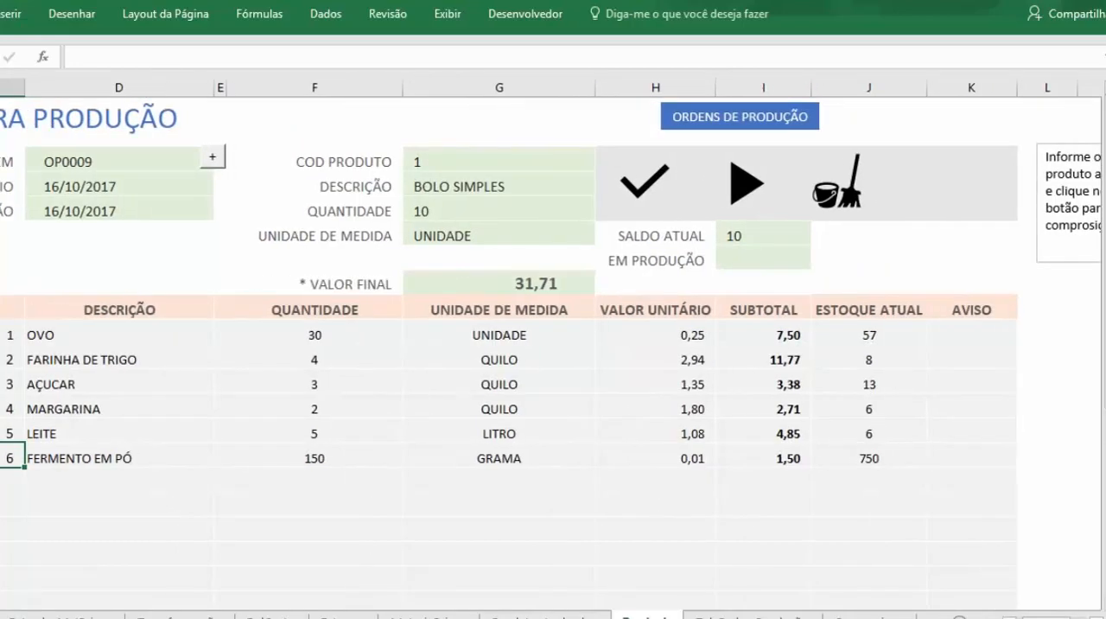
pyautogui.click(487, 209)
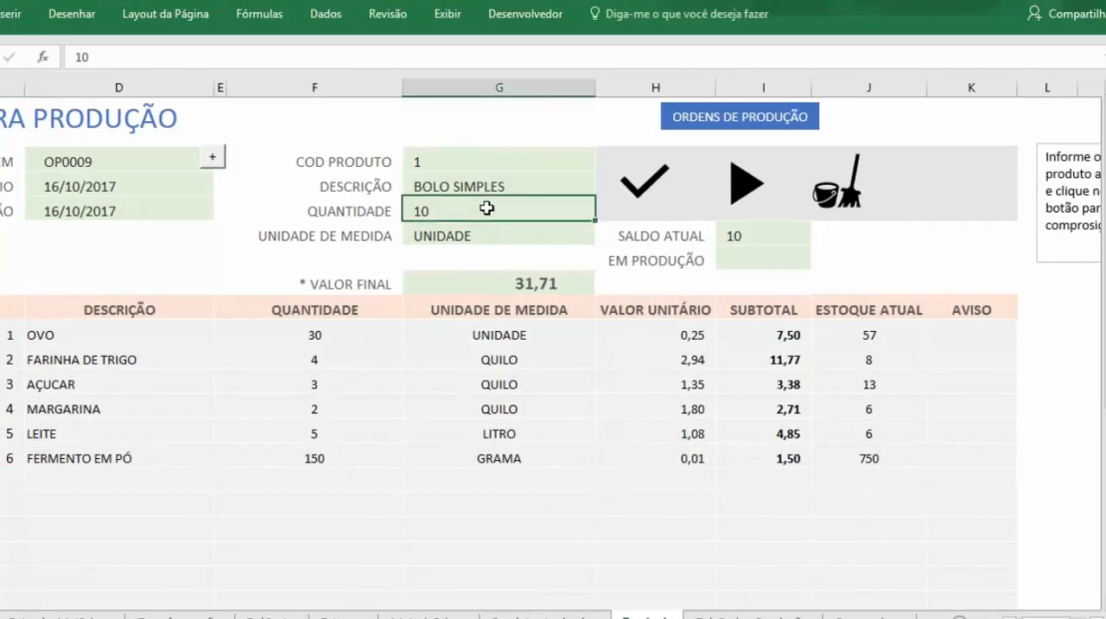
pyautogui.write('20')
pyautogui.click(647, 177)
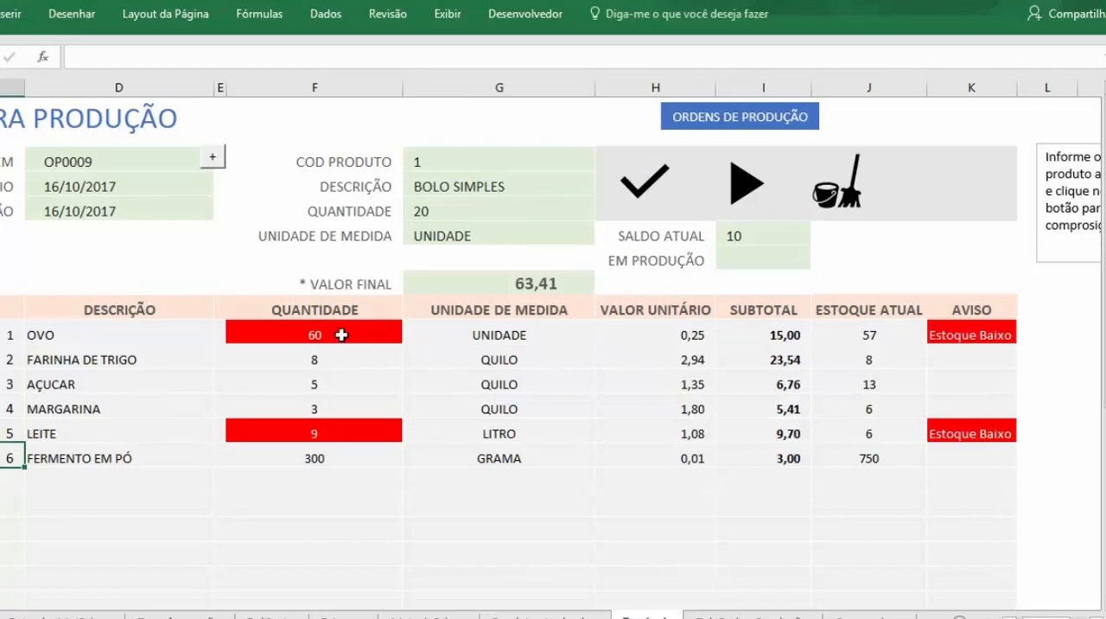
# Step: Compare the required quantities of OVO and LEITE with their current stock, and check the AVISO column
pyautogui.click(342, 333)
pyautogui.click(861, 337)
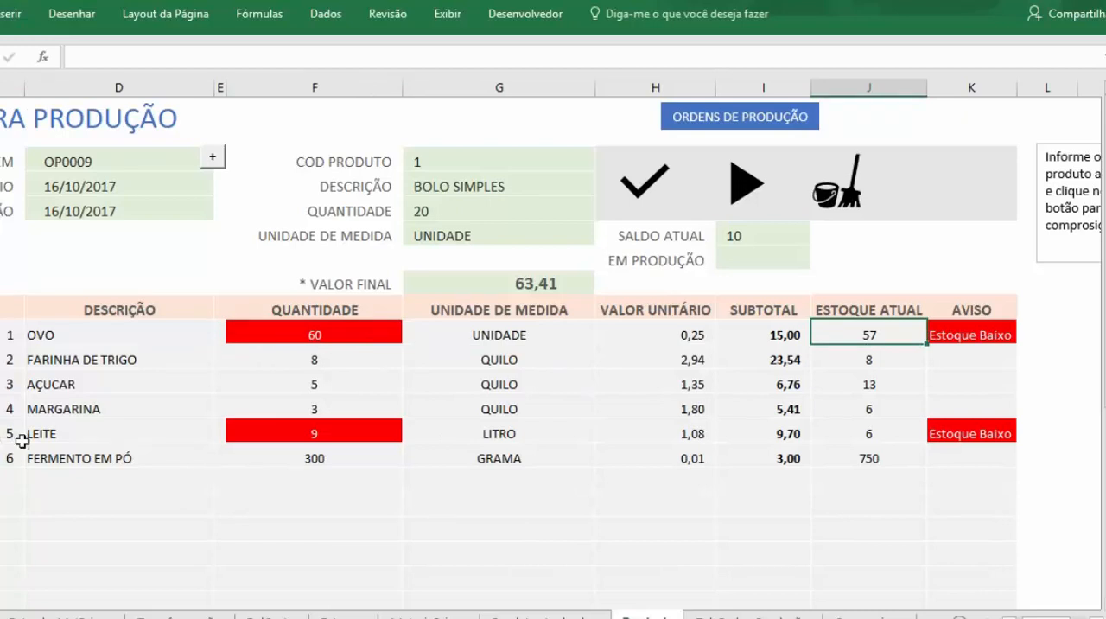
pyautogui.click(340, 436)
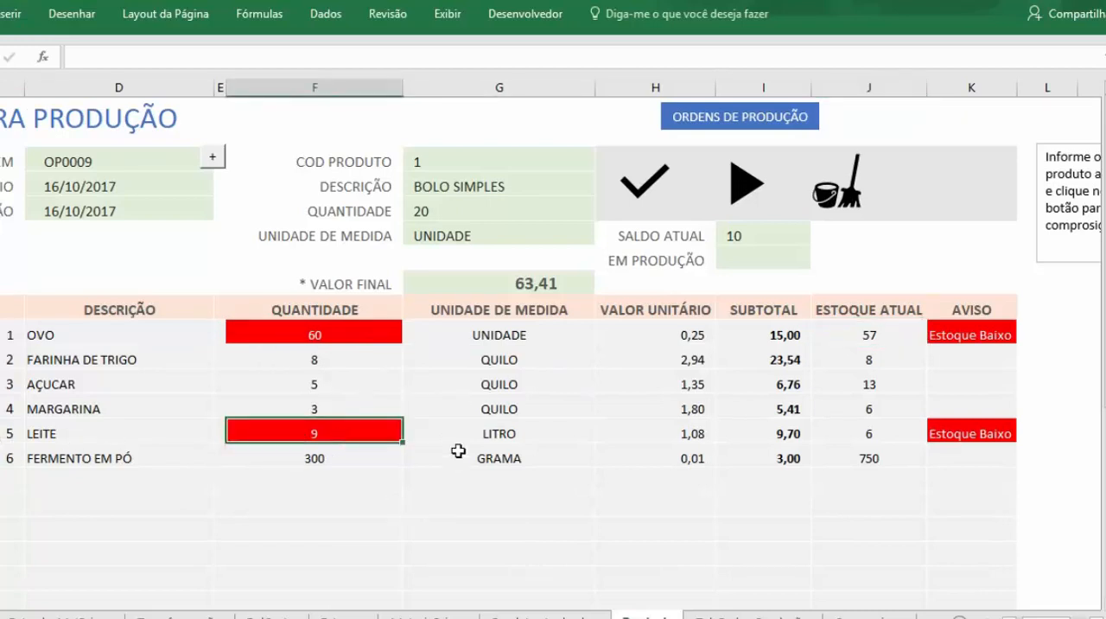
pyautogui.click(497, 436)
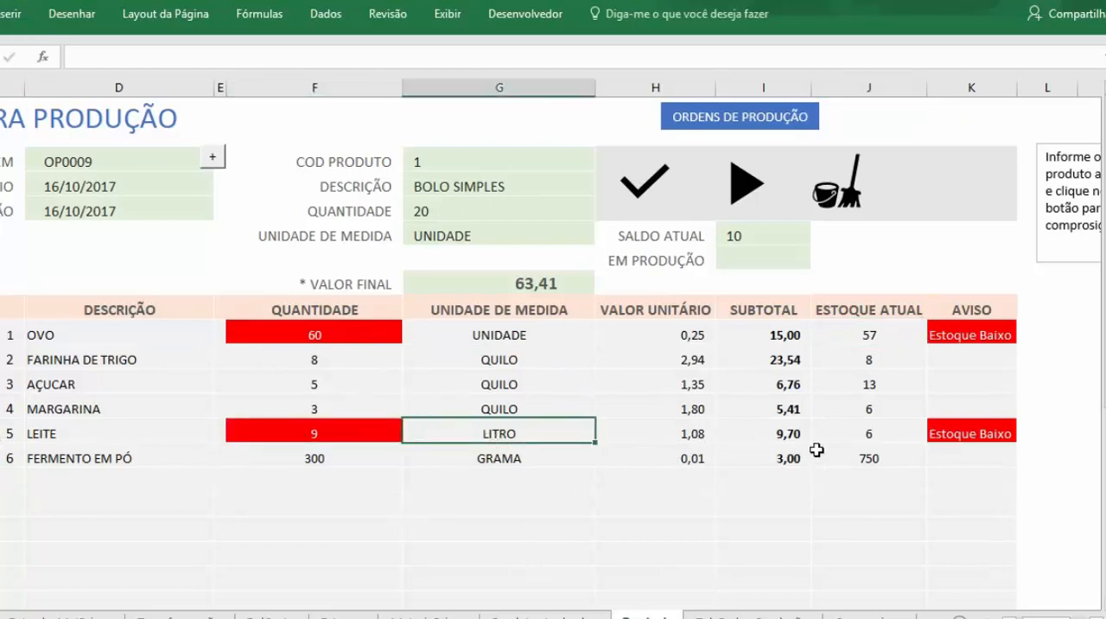
pyautogui.click(864, 436)
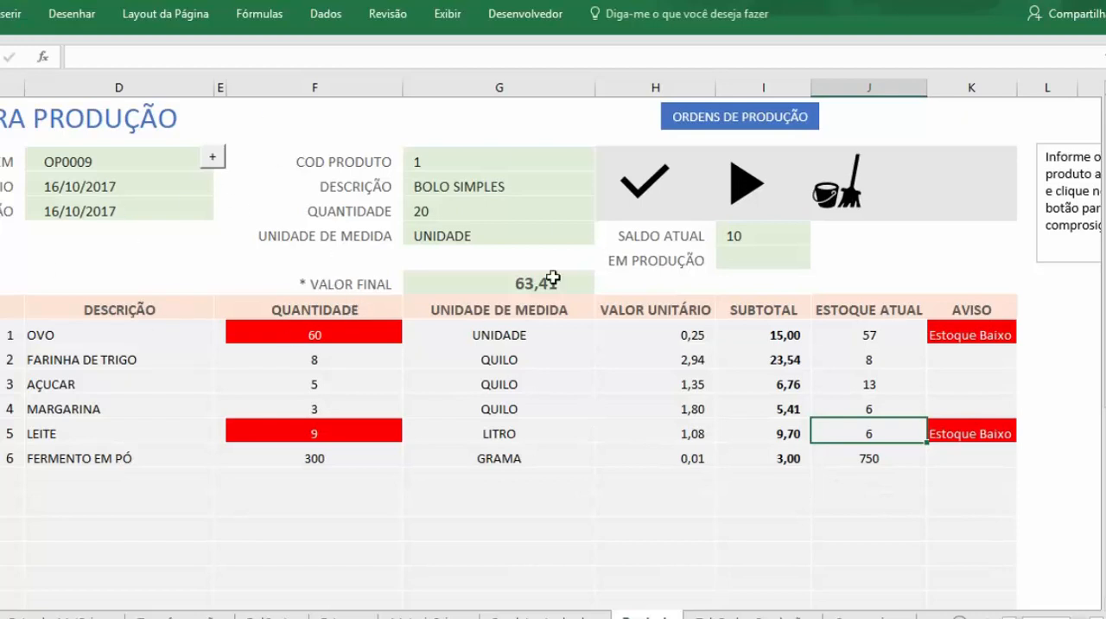
pyautogui.click(979, 334)
pyautogui.click(985, 451)
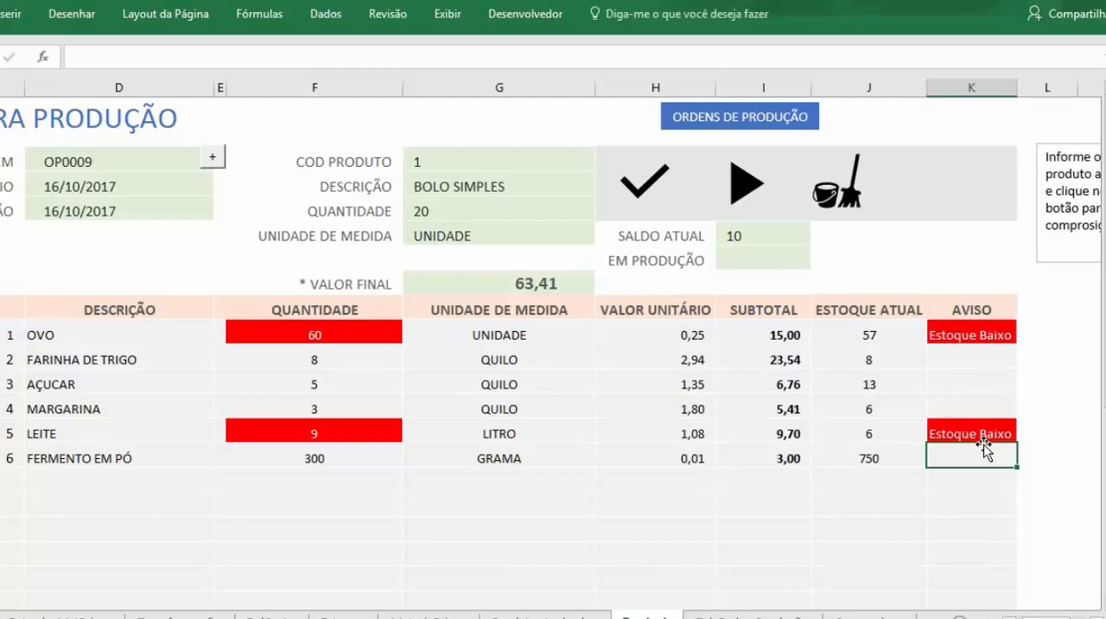
pyautogui.hscroll(3, 896, 501)
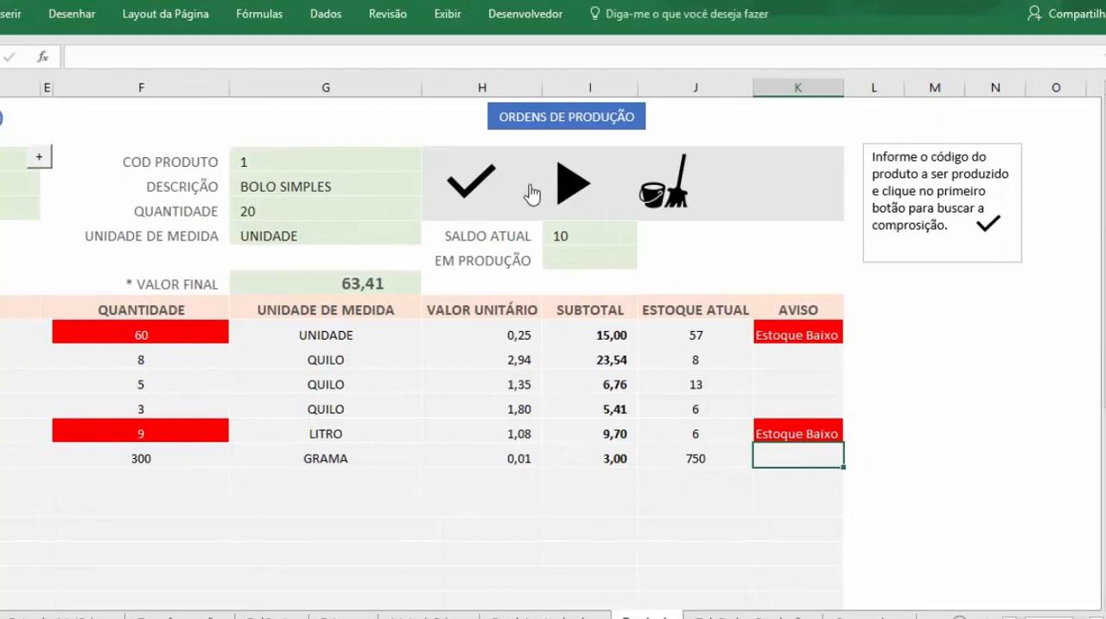
# Step: Set the order quantity to 15 and refresh the composition
pyautogui.click(318, 211)
pyautogui.write('15')
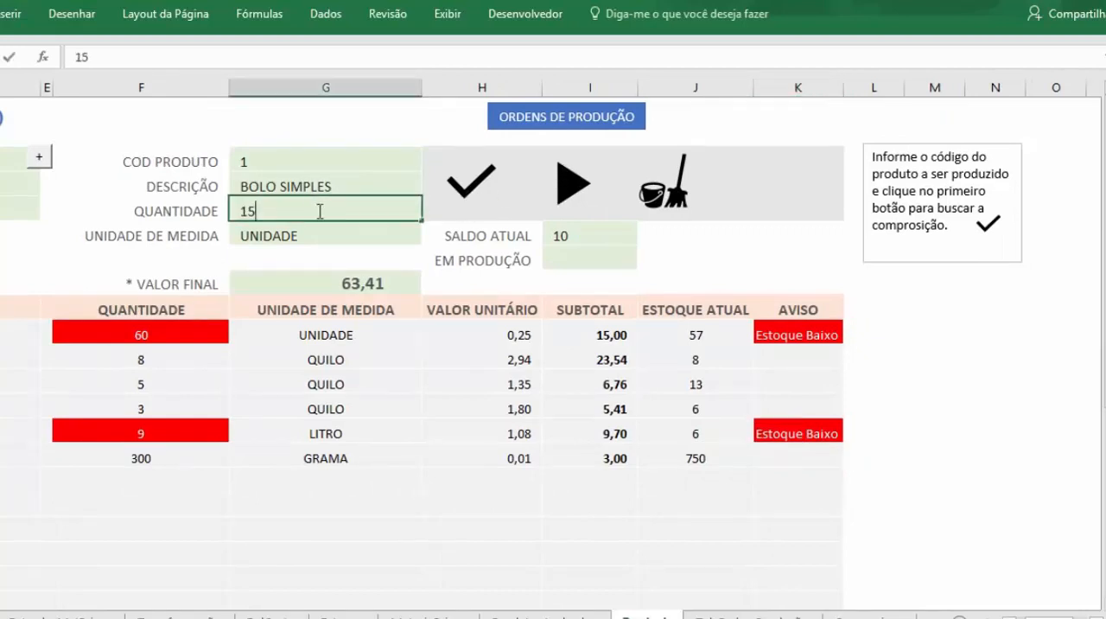
pyautogui.press('Return')
pyautogui.click(446, 183)
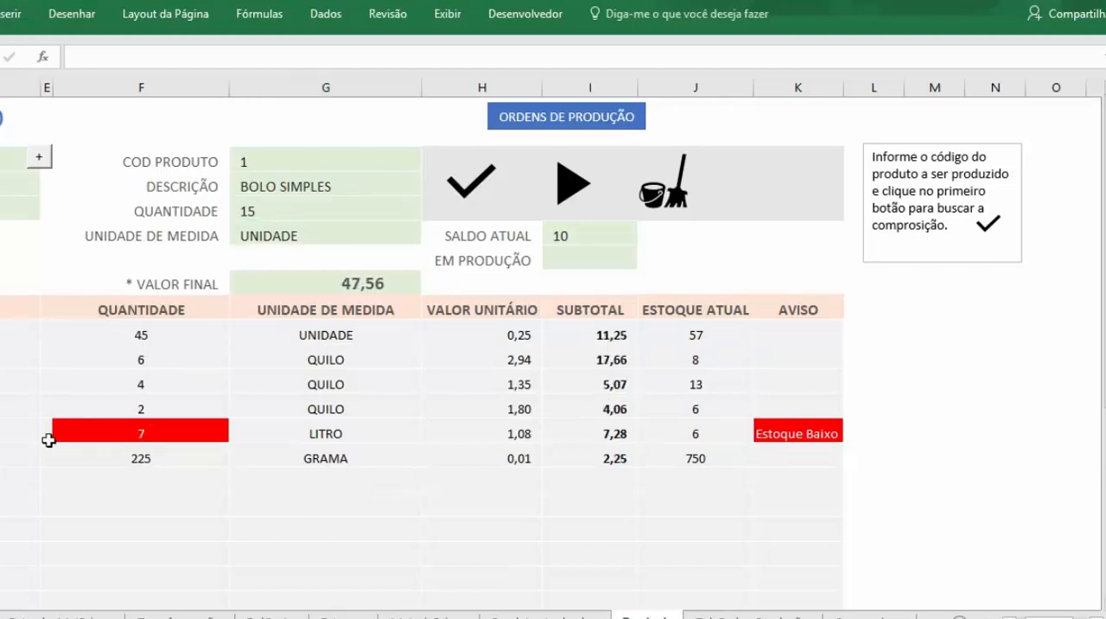
# Step: Compare LEITE's required quantity with its current stock in the recalculated order
pyautogui.click(89, 437)
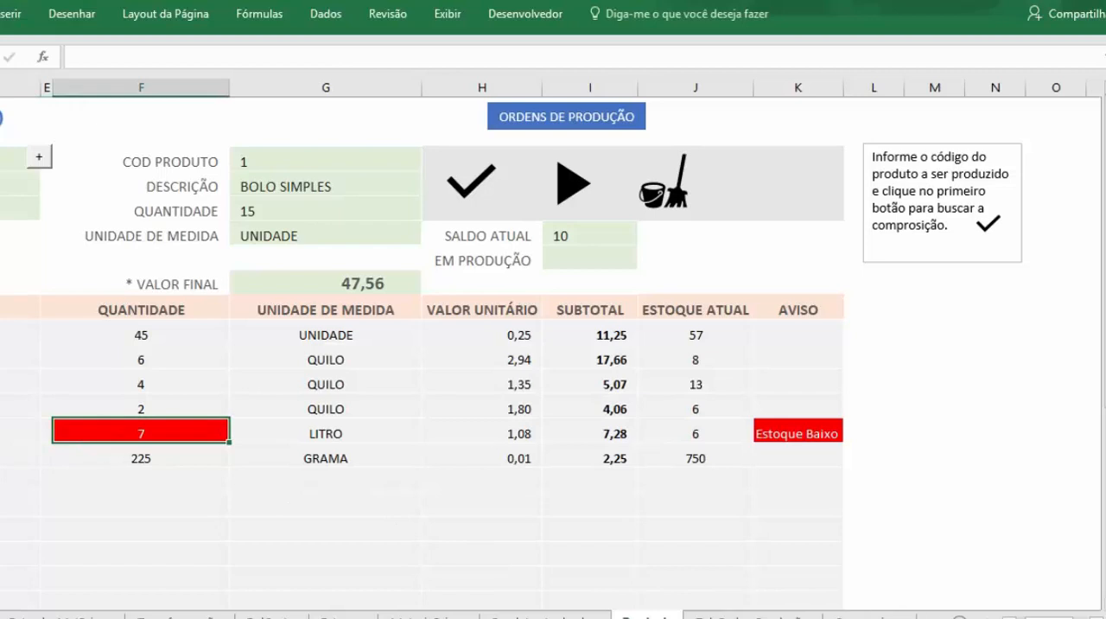
pyautogui.click(694, 434)
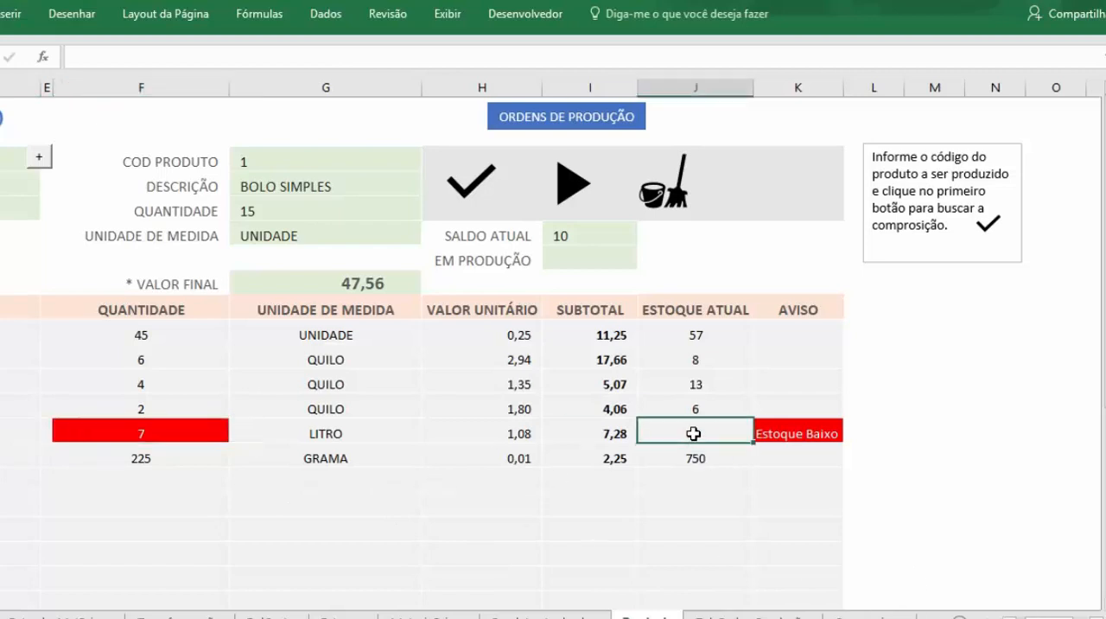
pyautogui.click(191, 436)
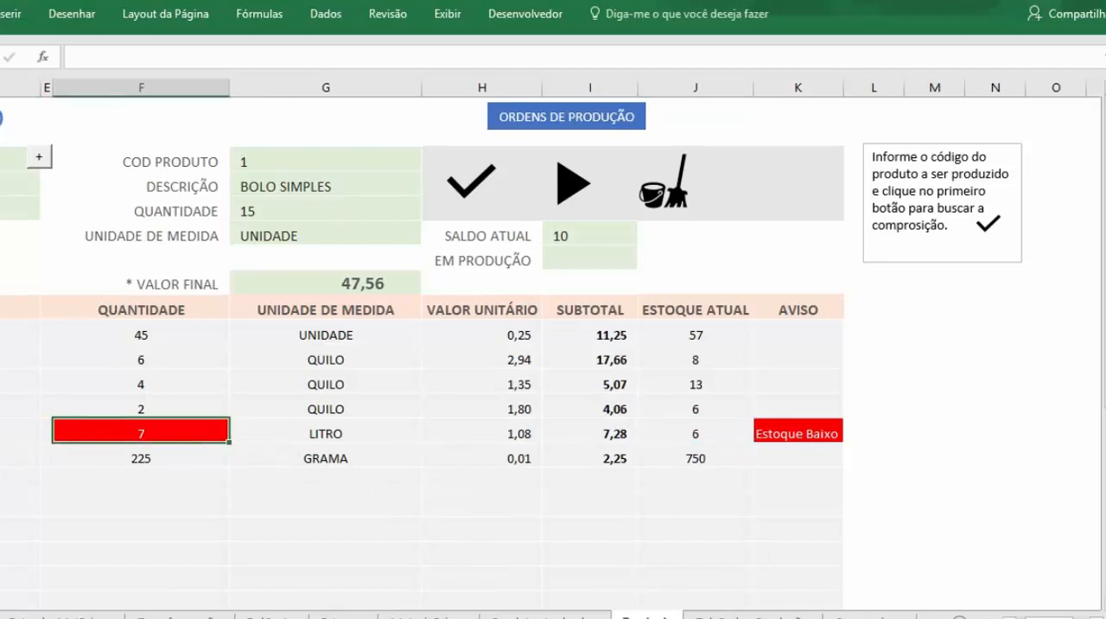
pyautogui.moveTo(1052, 617); pyautogui.dragTo(1045, 617)
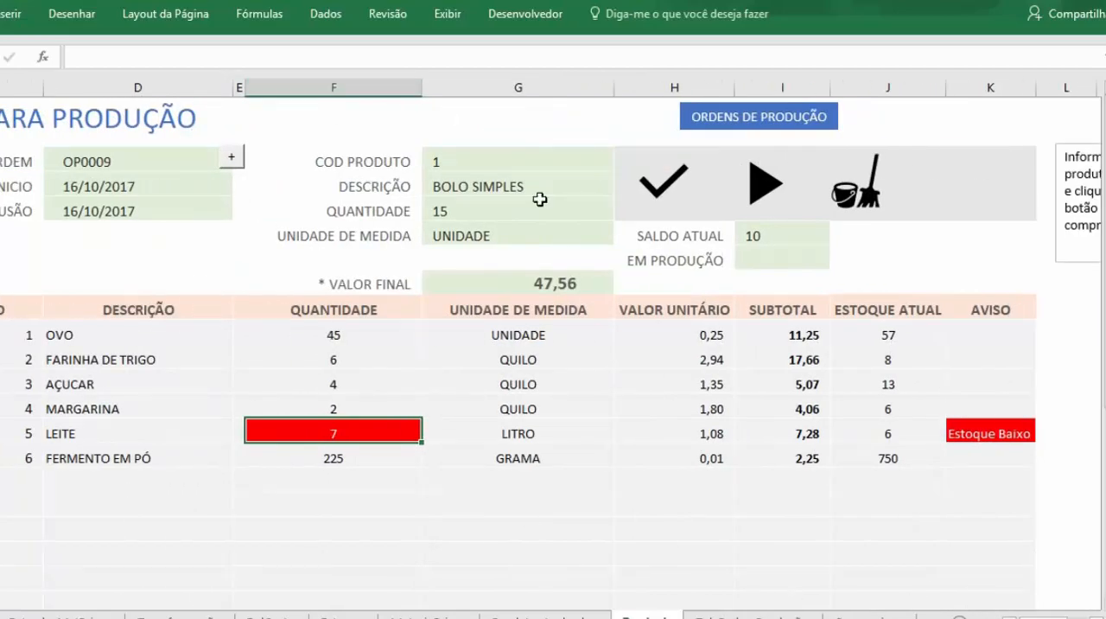
# Step: Register the production order for 15 units of BOLO SIMPLES and acknowledge the result
pyautogui.moveTo(1046, 617); pyautogui.dragTo(1038, 617)
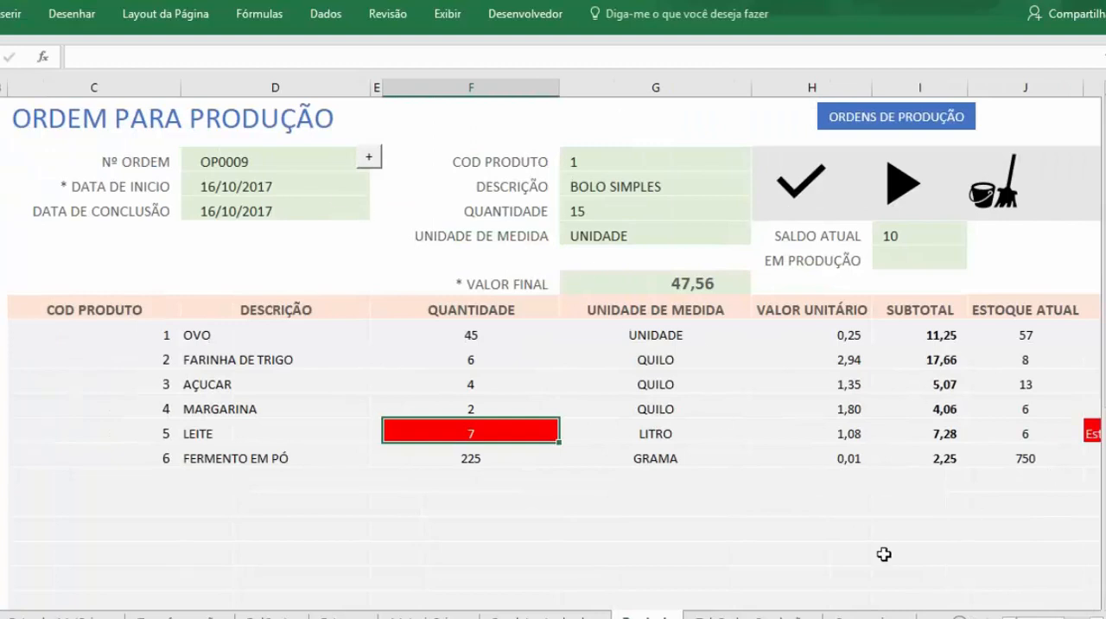
pyautogui.click(899, 194)
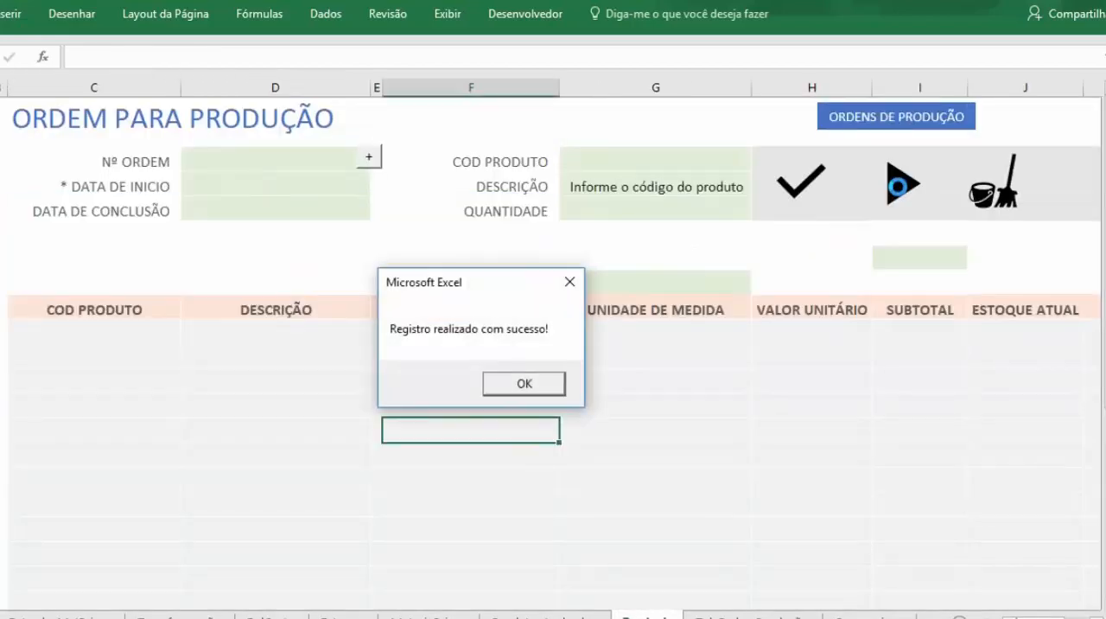
pyautogui.click(516, 389)
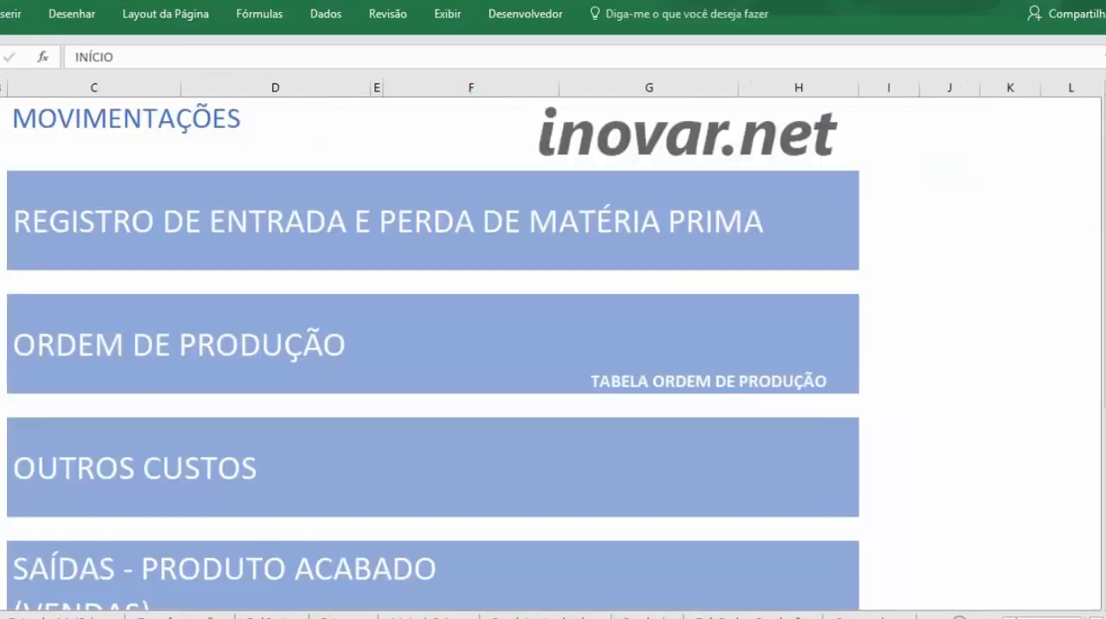
# Step: In the raw material movements, examine the new production order's document, date, product and SAÍDA entries
pyautogui.click(271, 223)
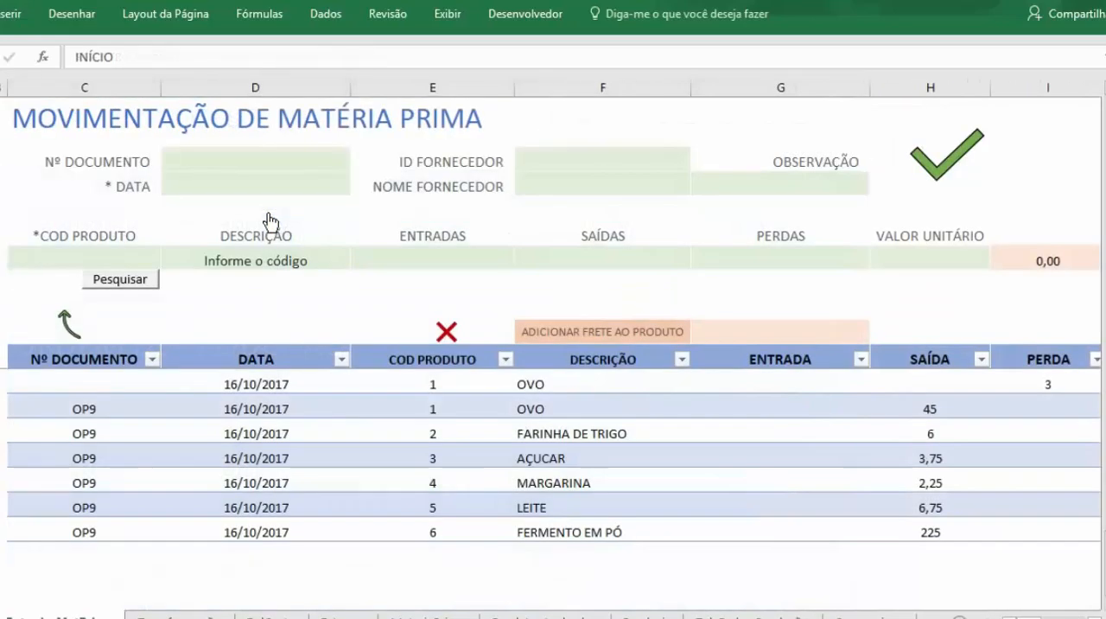
pyautogui.click(84, 409)
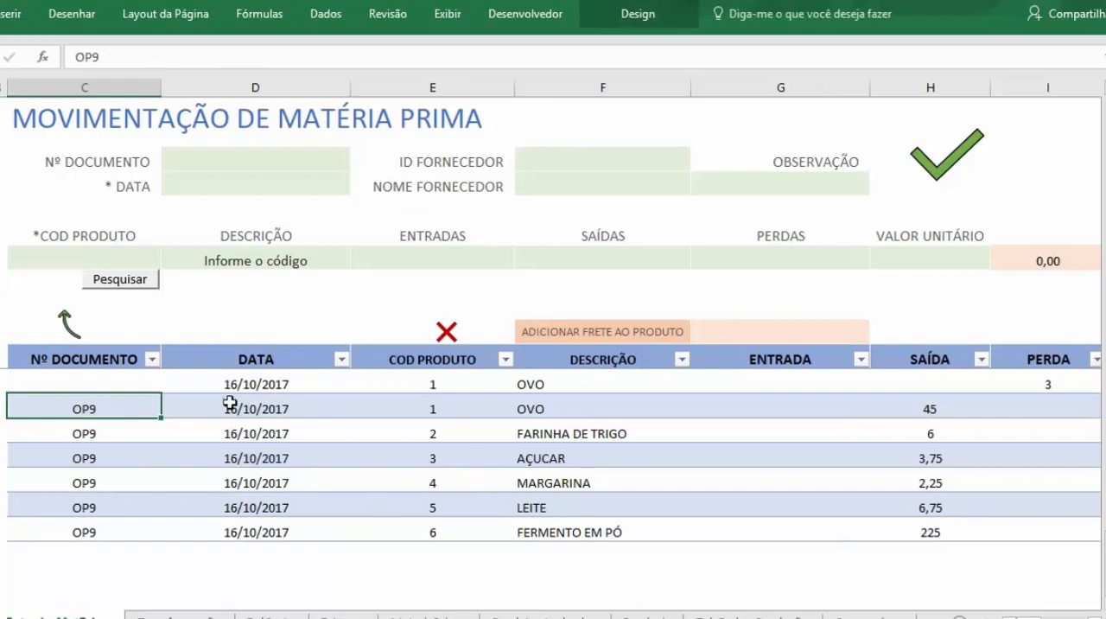
pyautogui.moveTo(245, 411); pyautogui.dragTo(752, 509)
pyautogui.click(440, 410)
pyautogui.click(531, 402)
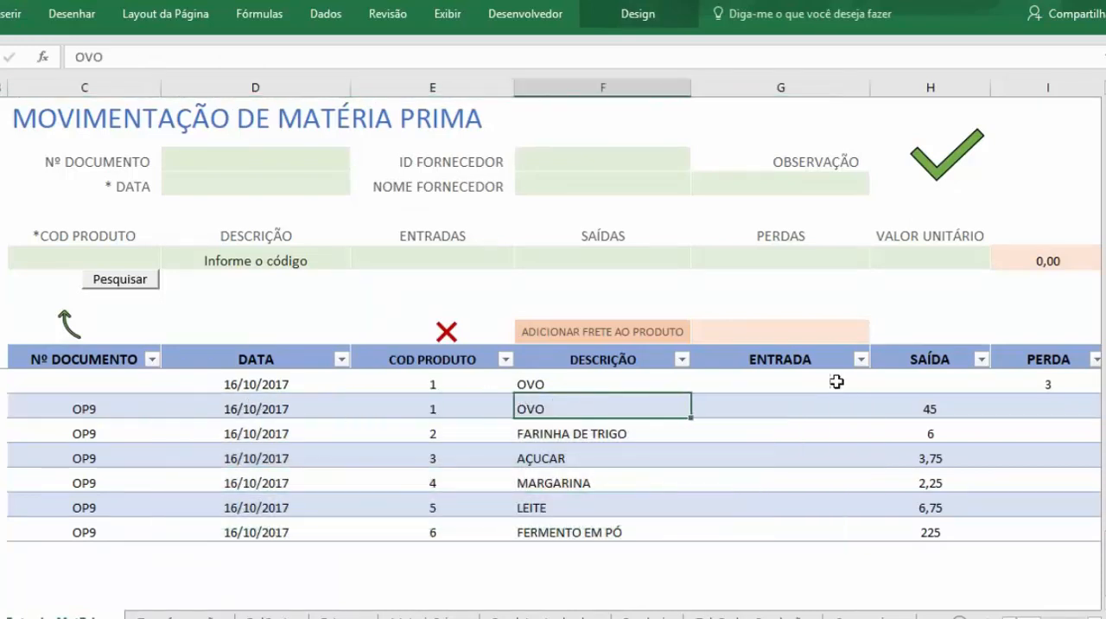
pyautogui.moveTo(929, 408); pyautogui.dragTo(938, 528)
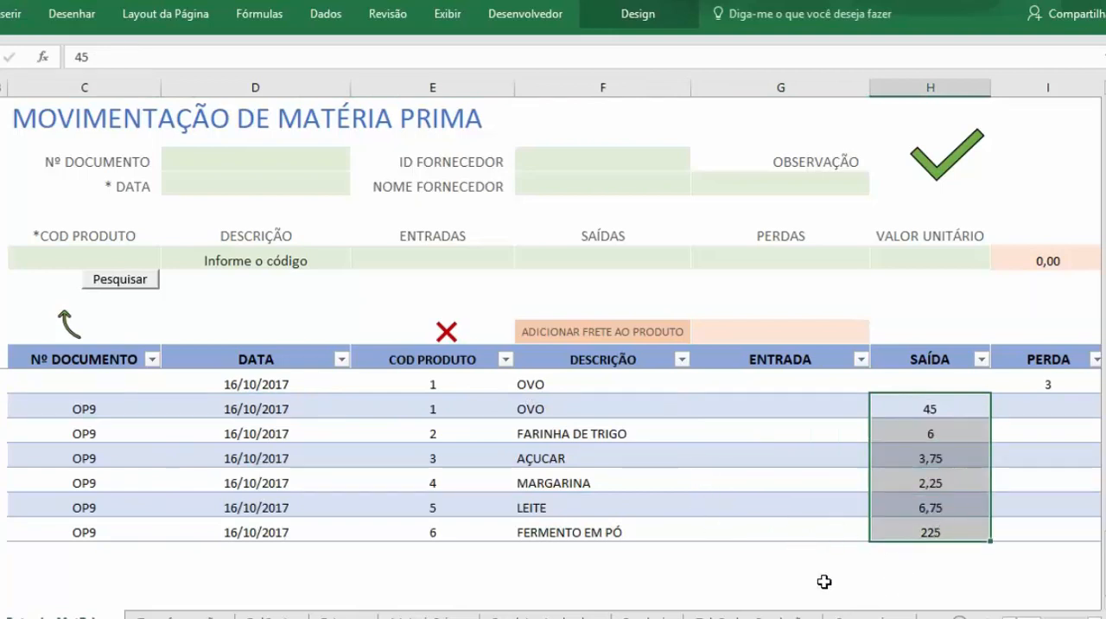
# Step: Check the VALOR TOTAL and OBSERVAÇÃO entries of the production order's raw material movements
pyautogui.hscroll(3, 898, 574)
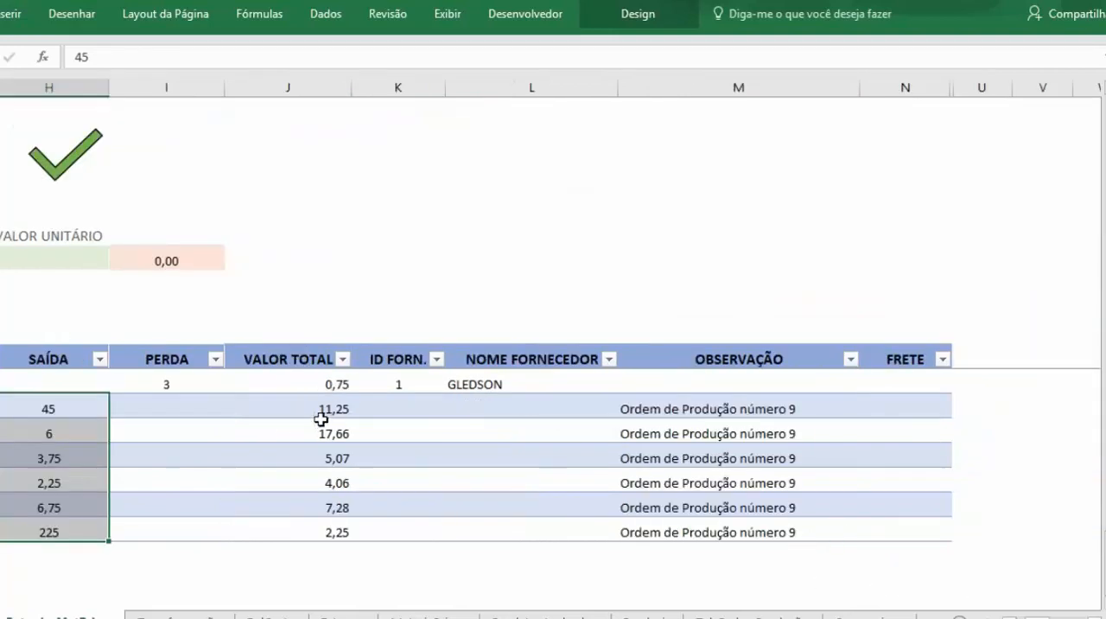
pyautogui.click(332, 407)
pyautogui.moveTo(333, 407); pyautogui.dragTo(323, 536)
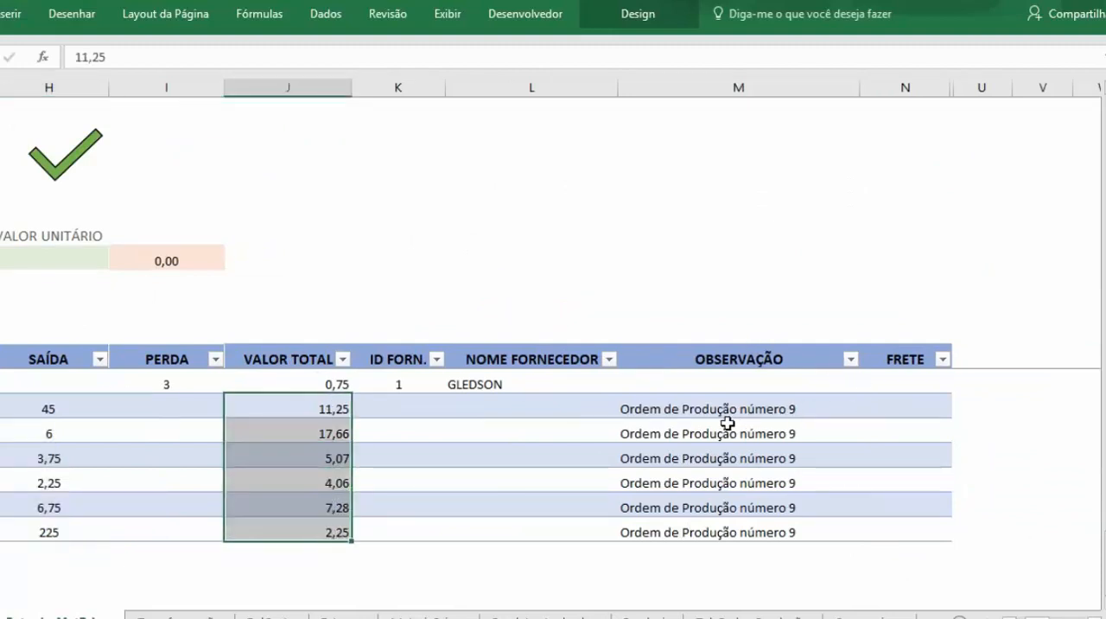
pyautogui.click(695, 409)
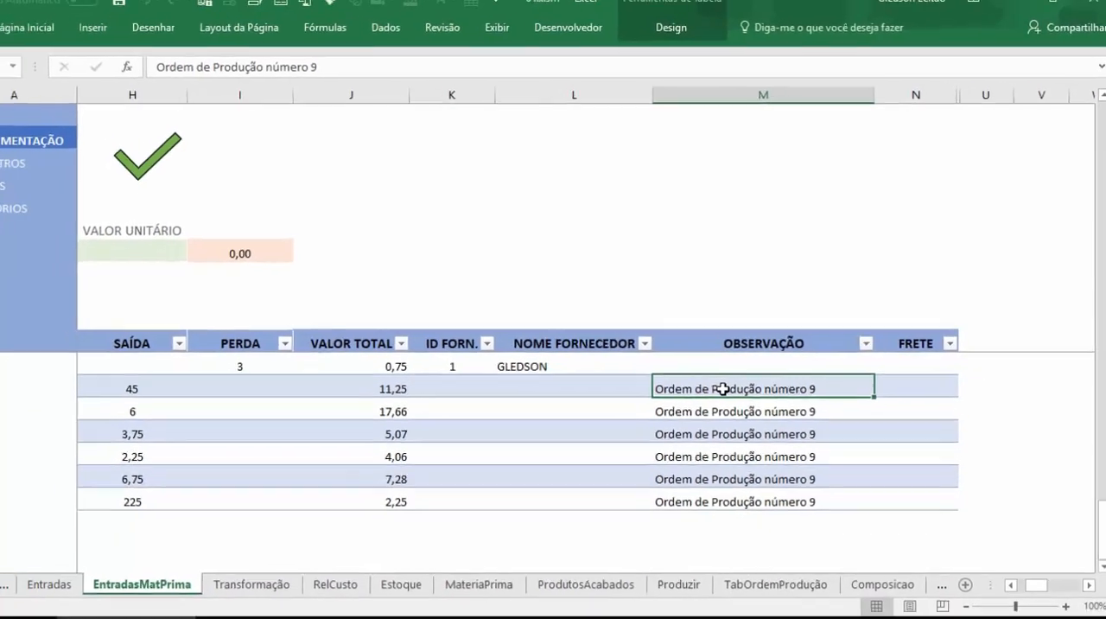
# Step: Open the production orders table and review the latest BOLO SIMPLES order's dates, product code, description and quantity
pyautogui.click(99, 149)
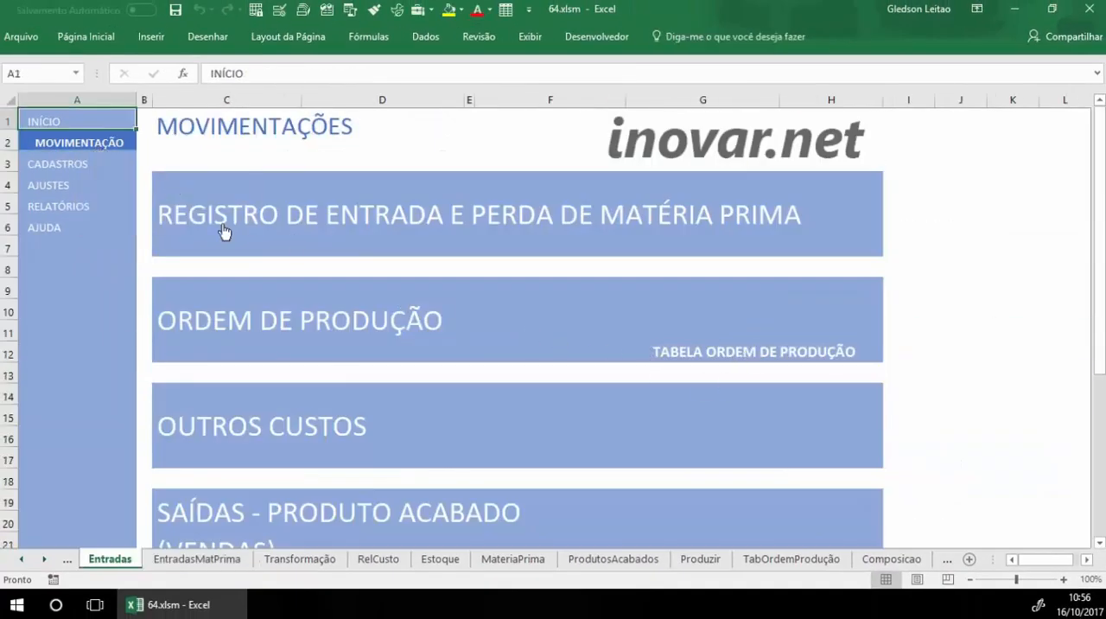
pyautogui.click(761, 355)
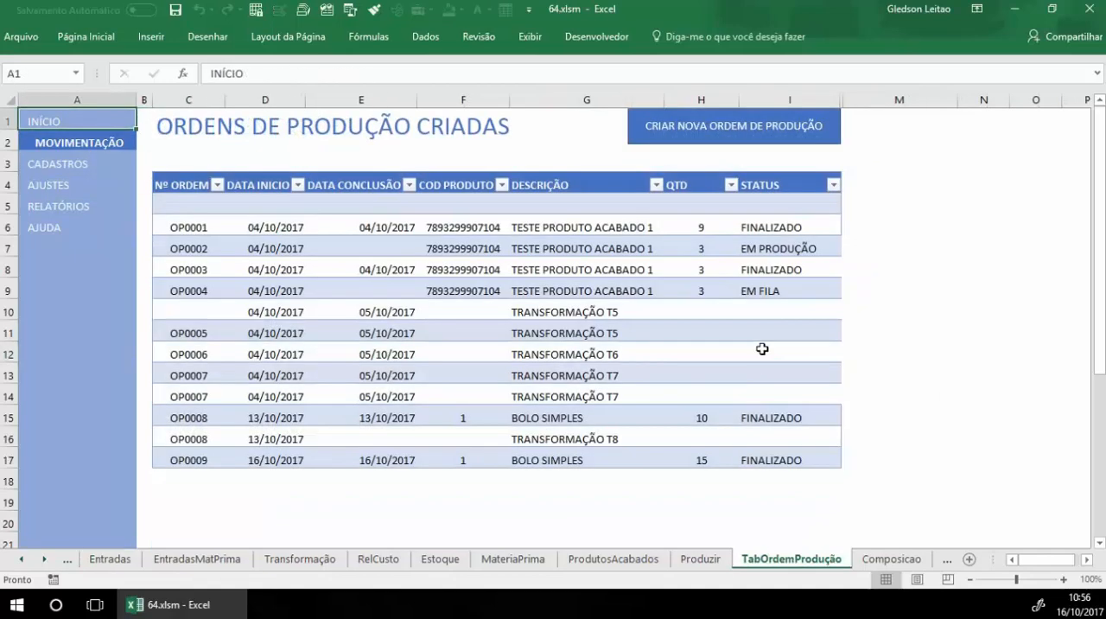
pyautogui.click(166, 459)
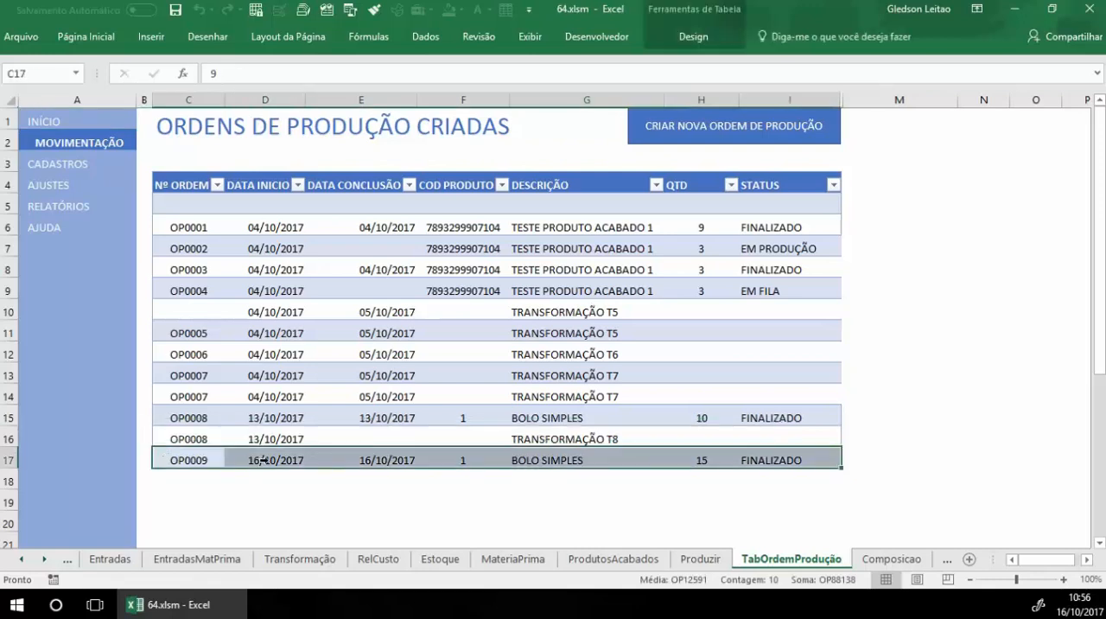
pyautogui.click(289, 456)
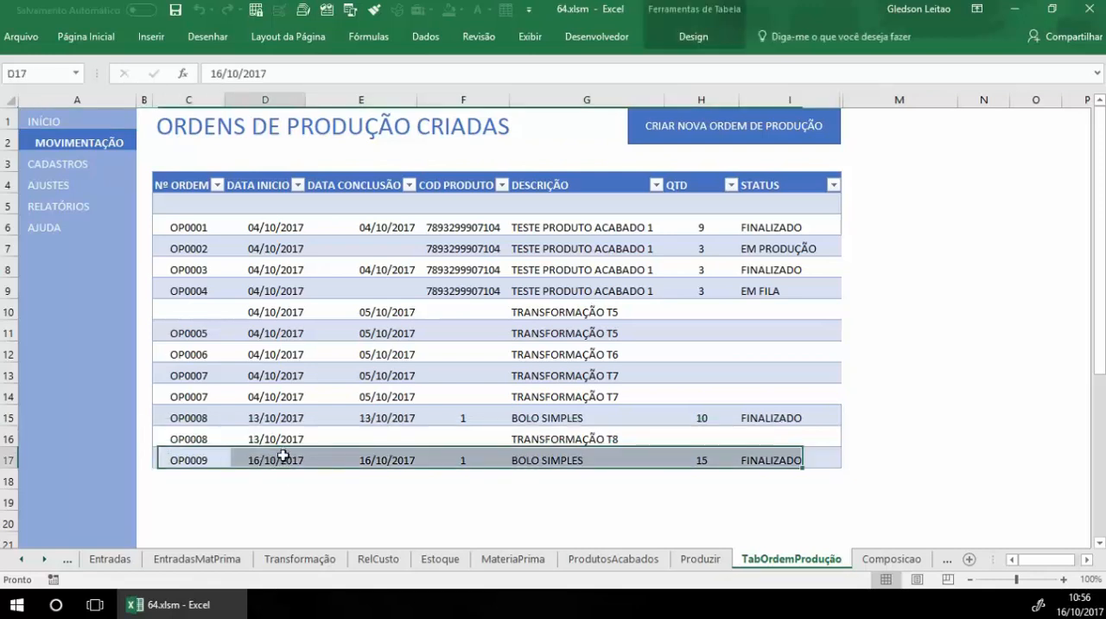
pyautogui.click(477, 465)
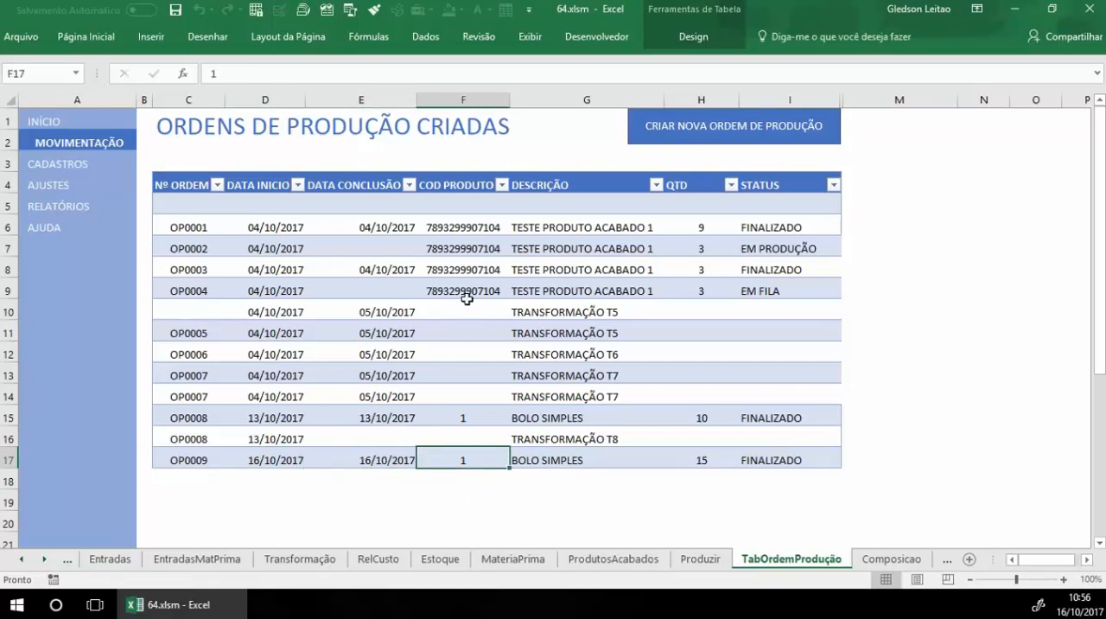
pyautogui.click(560, 463)
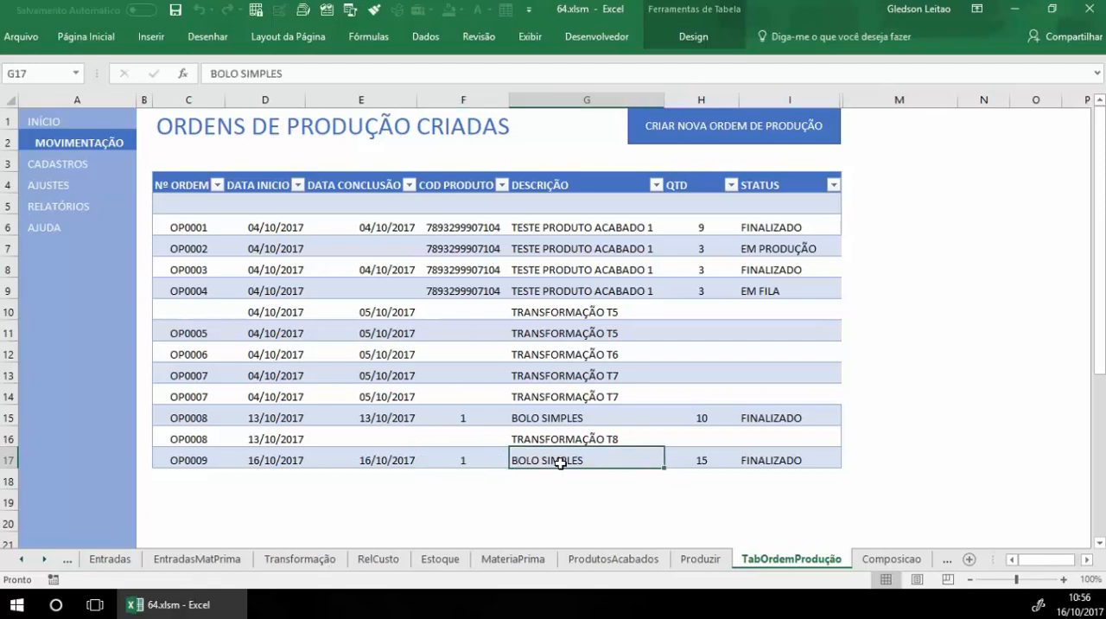
pyautogui.click(700, 460)
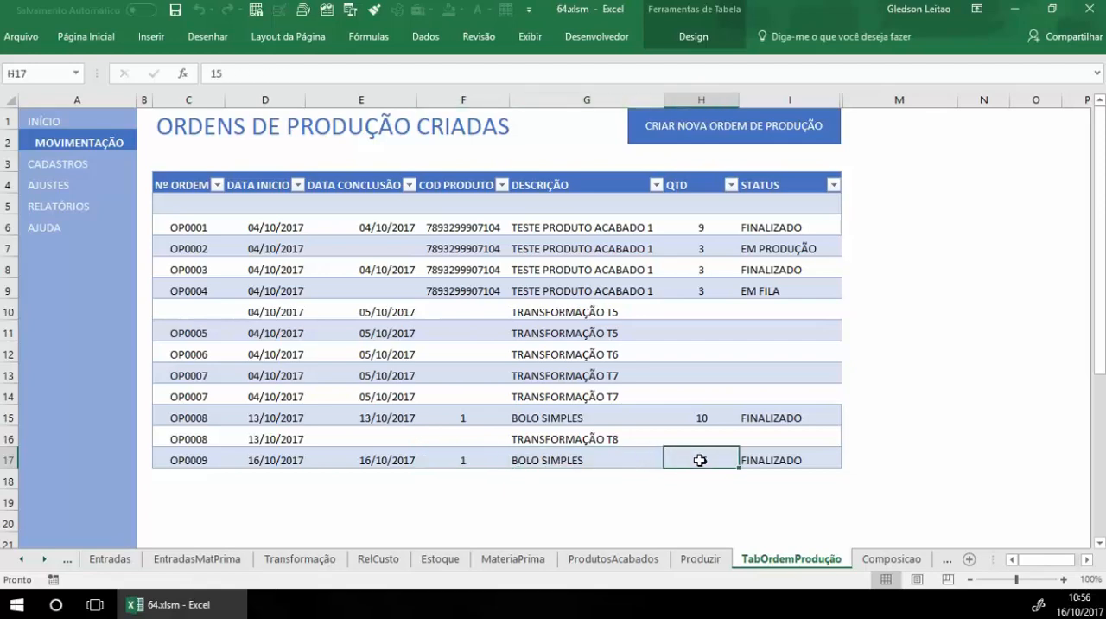
pyautogui.click(403, 459)
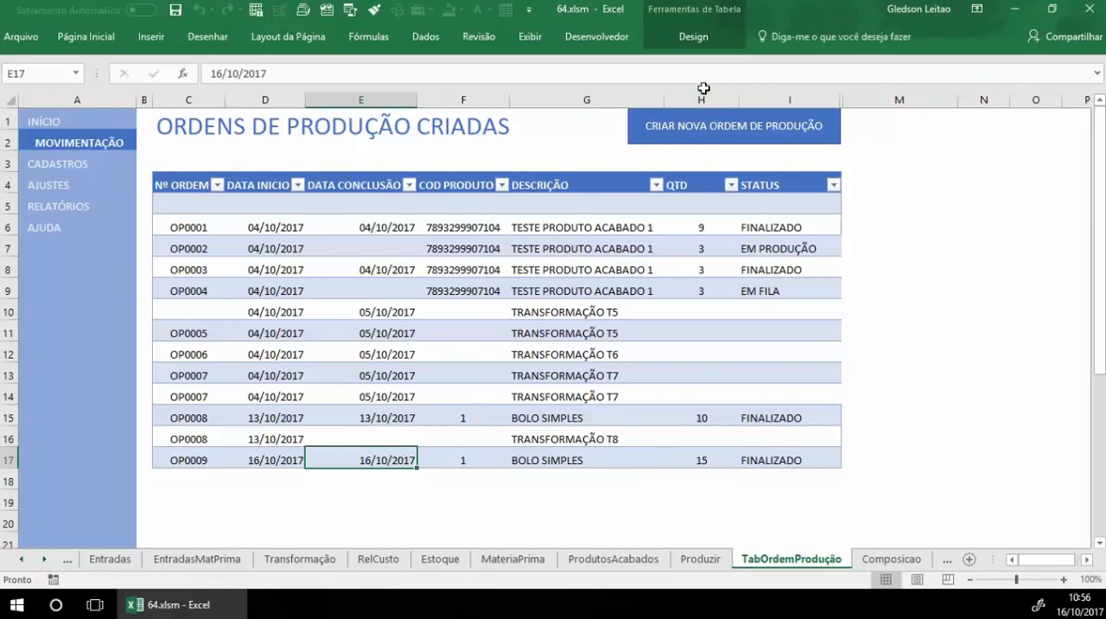
# Step: Check the DATA DE CONCLUSÃO field on the new order form, and compare the latest listed order's status and completion date
pyautogui.click(724, 136)
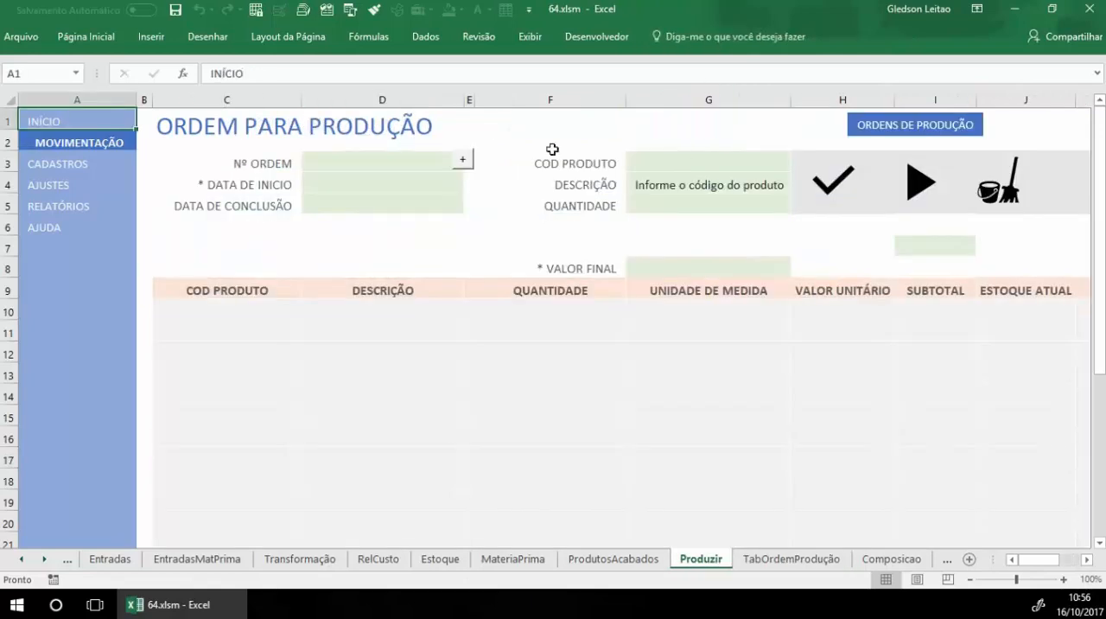
pyautogui.click(351, 202)
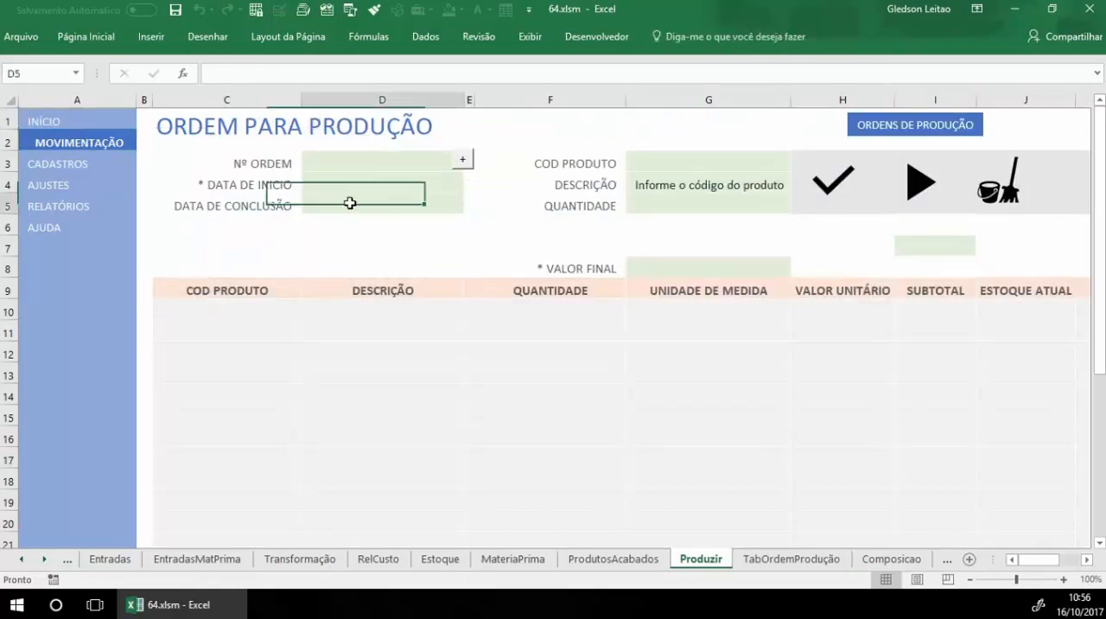
pyautogui.click(954, 123)
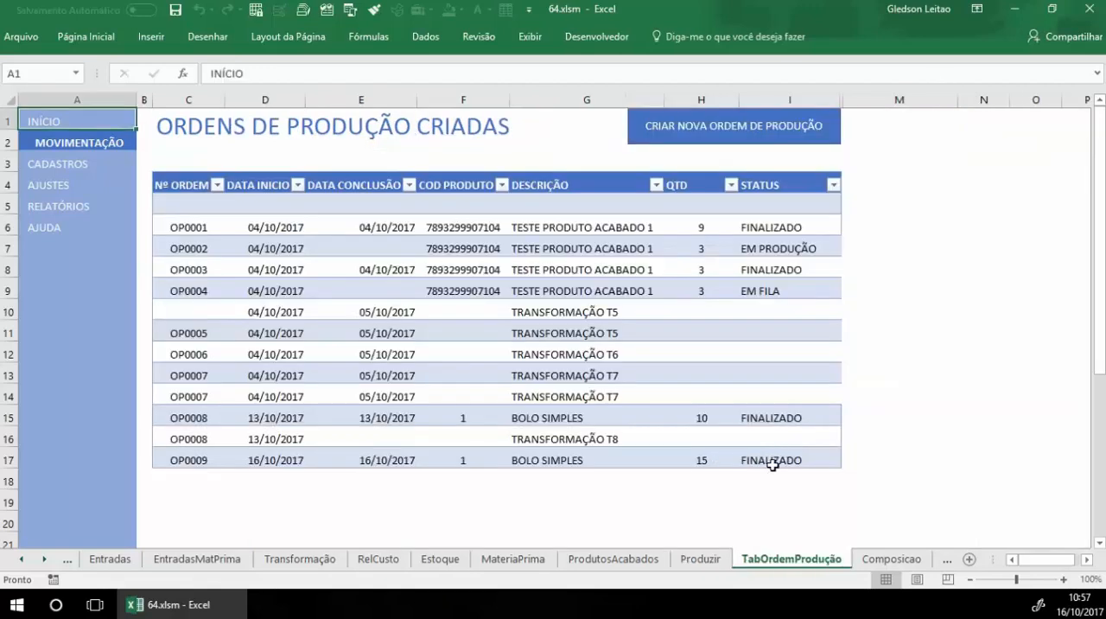
pyautogui.click(774, 467)
pyautogui.click(401, 460)
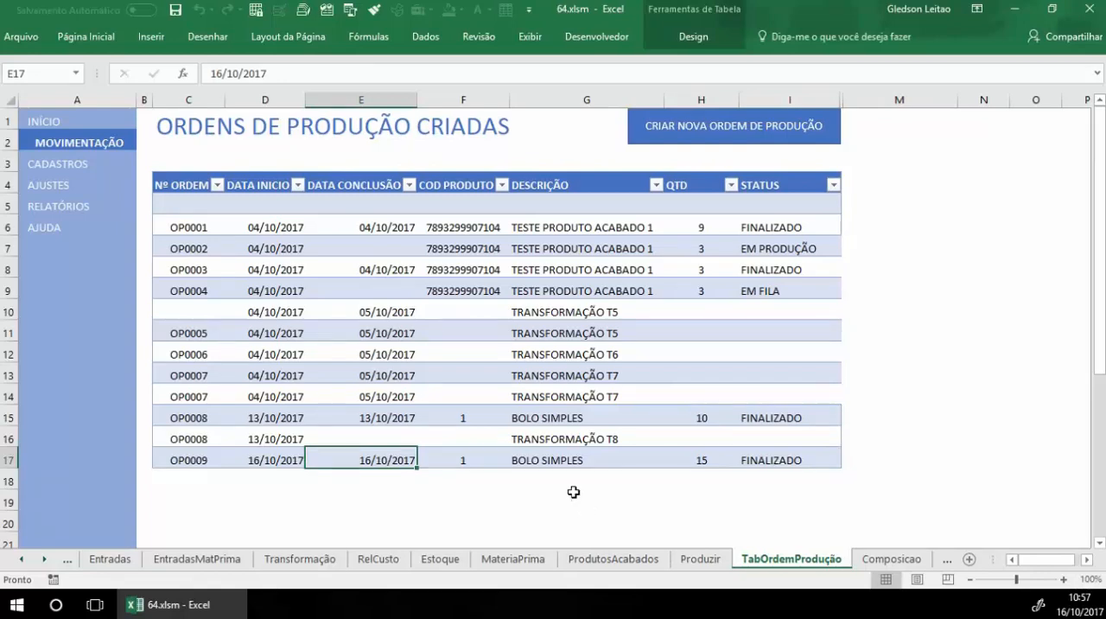
# Step: Try the EM FILA and EM PRODUÇÃO statuses on the latest BOLO SIMPLES order, and return it to FINALIZADO
pyautogui.click(813, 458)
pyautogui.click(849, 460)
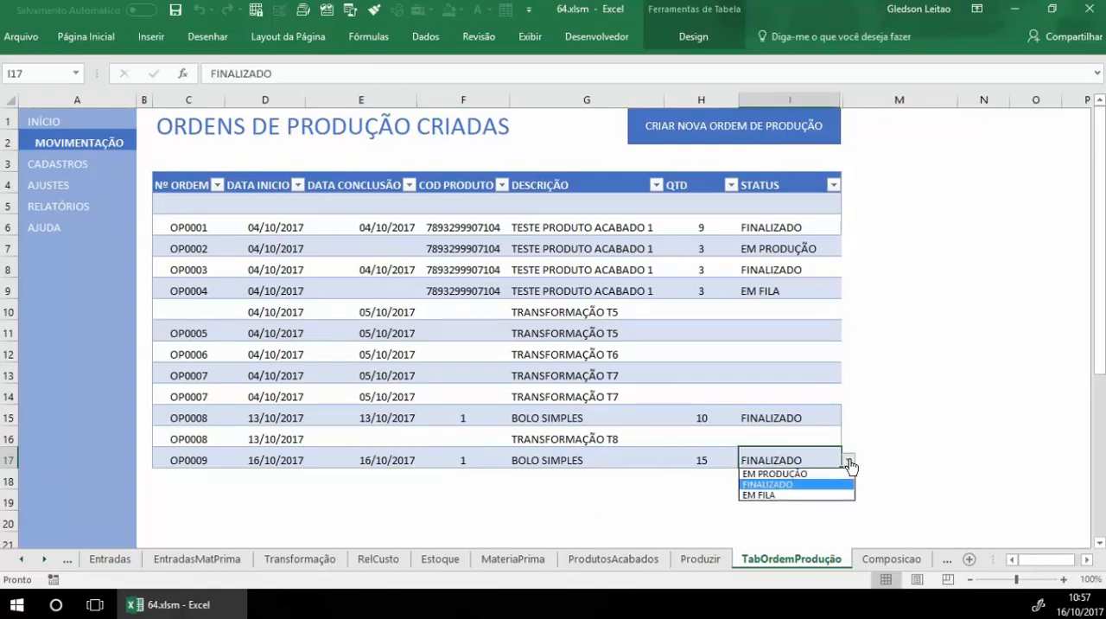
pyautogui.click(760, 496)
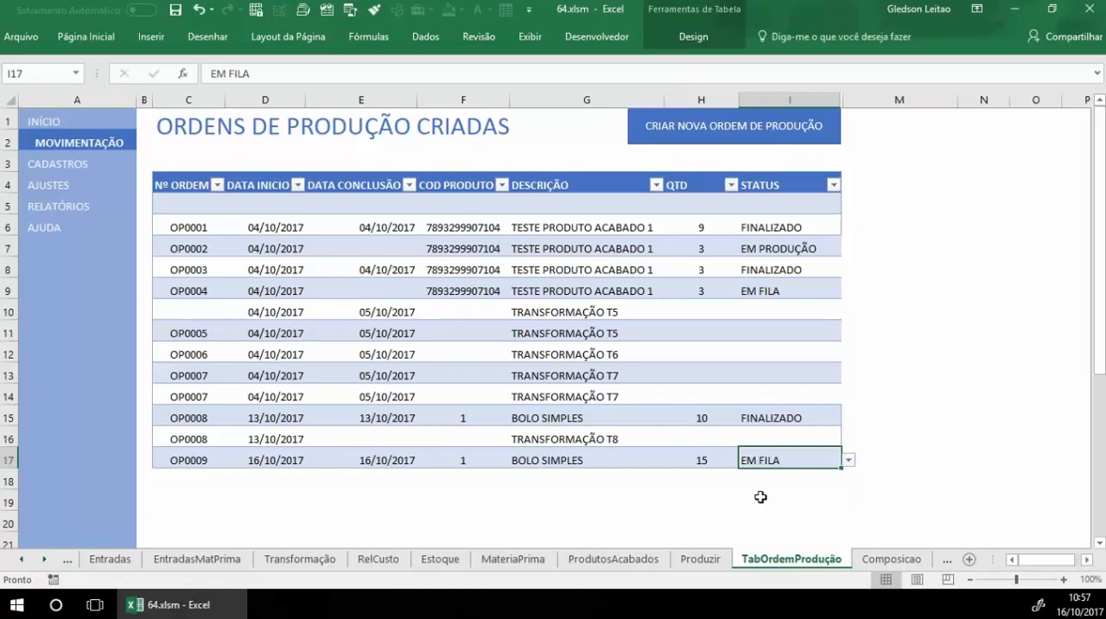
pyautogui.click(847, 461)
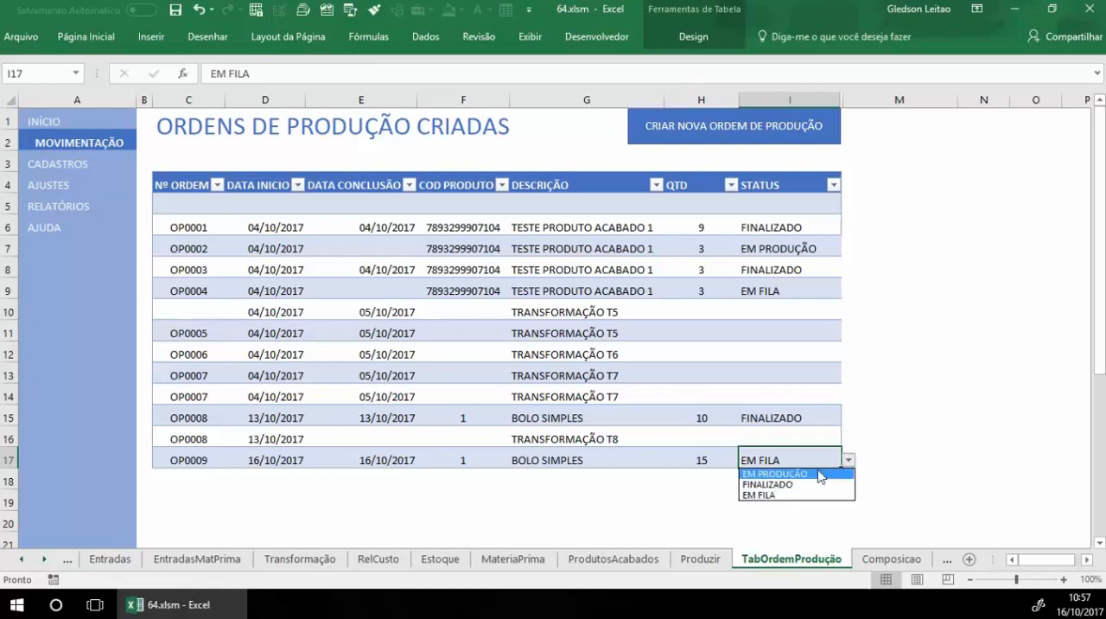
pyautogui.click(820, 474)
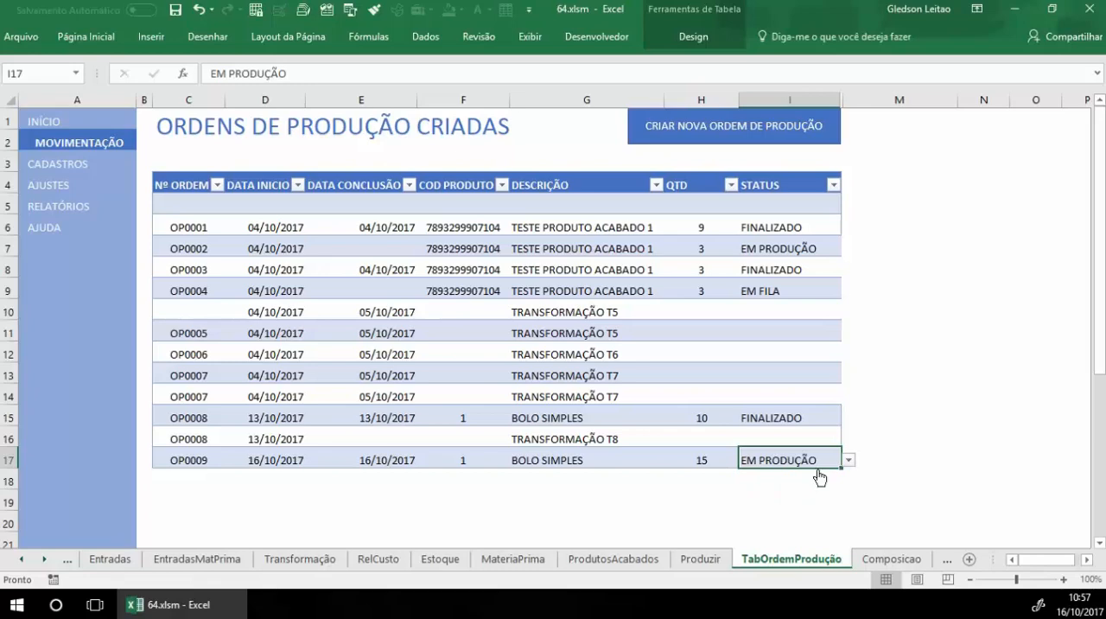
pyautogui.click(848, 459)
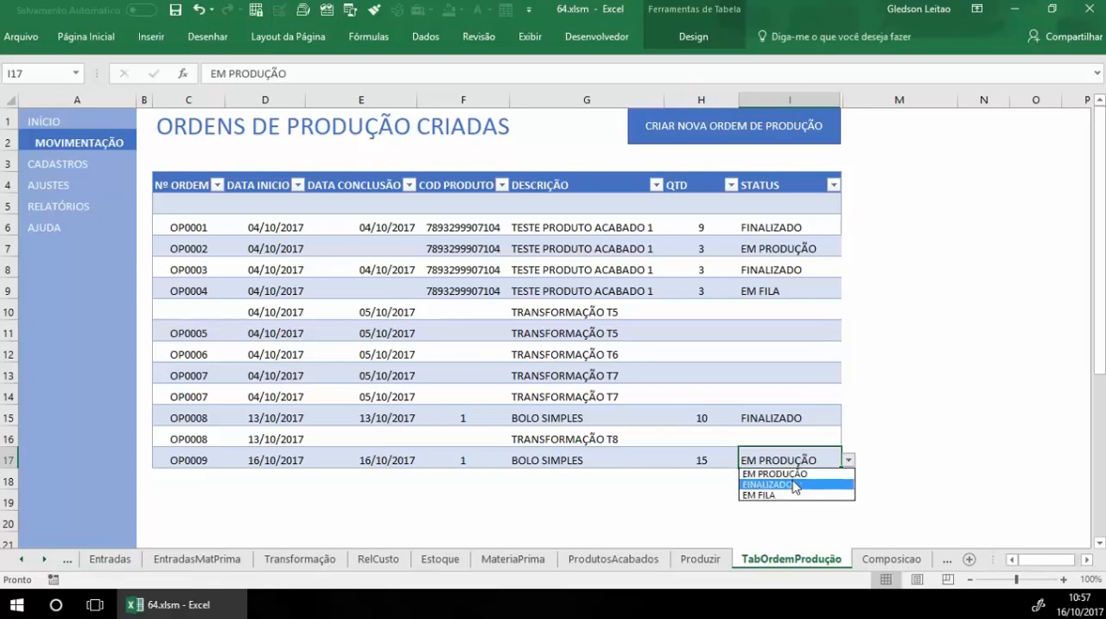
pyautogui.click(796, 484)
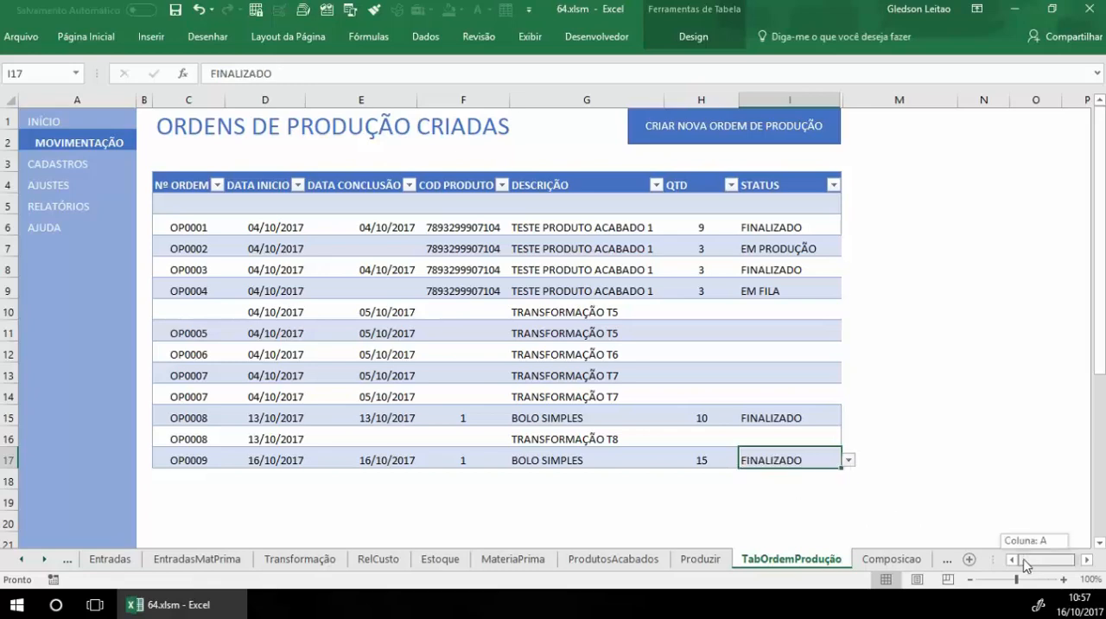
# Step: Open the finished products register and check the SALDO ATUAL of BOLO SIMPLES
pyautogui.click(64, 163)
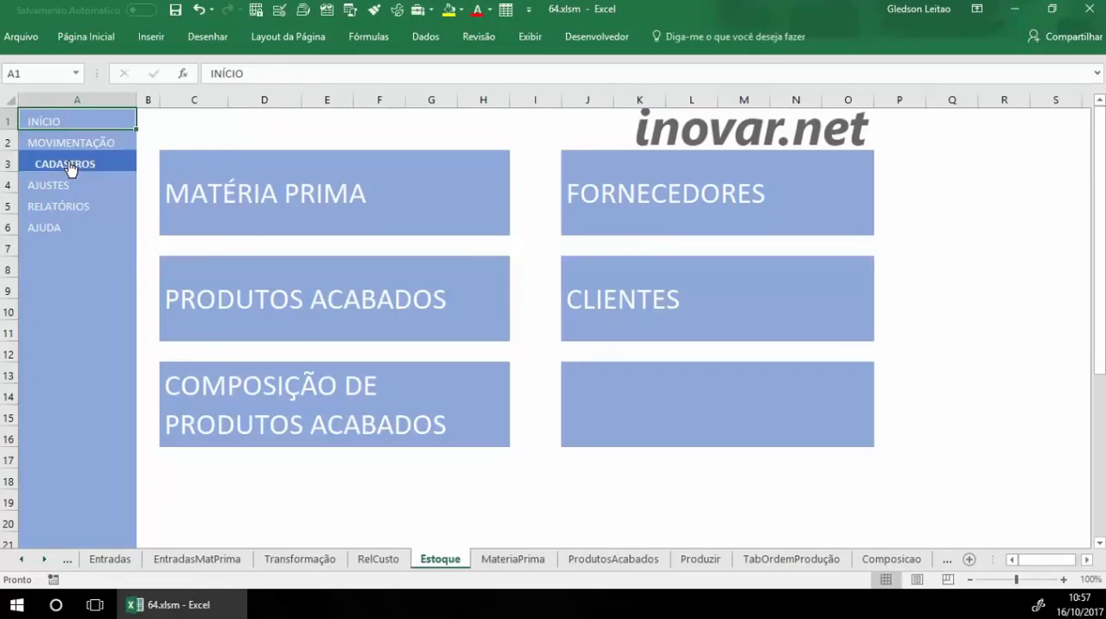
pyautogui.click(363, 288)
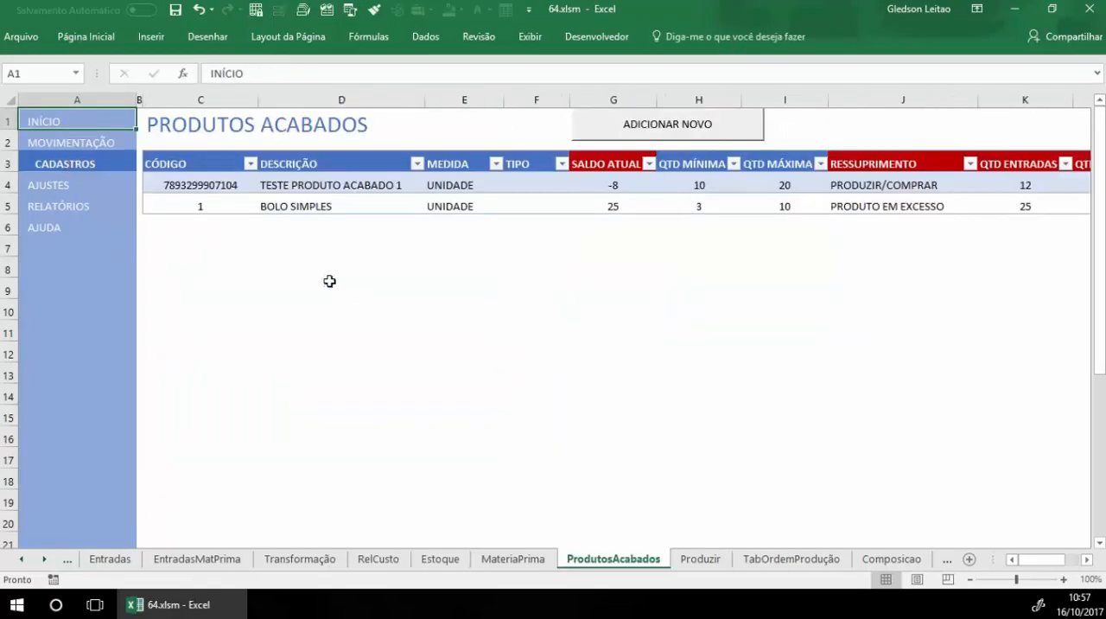
pyautogui.click(204, 208)
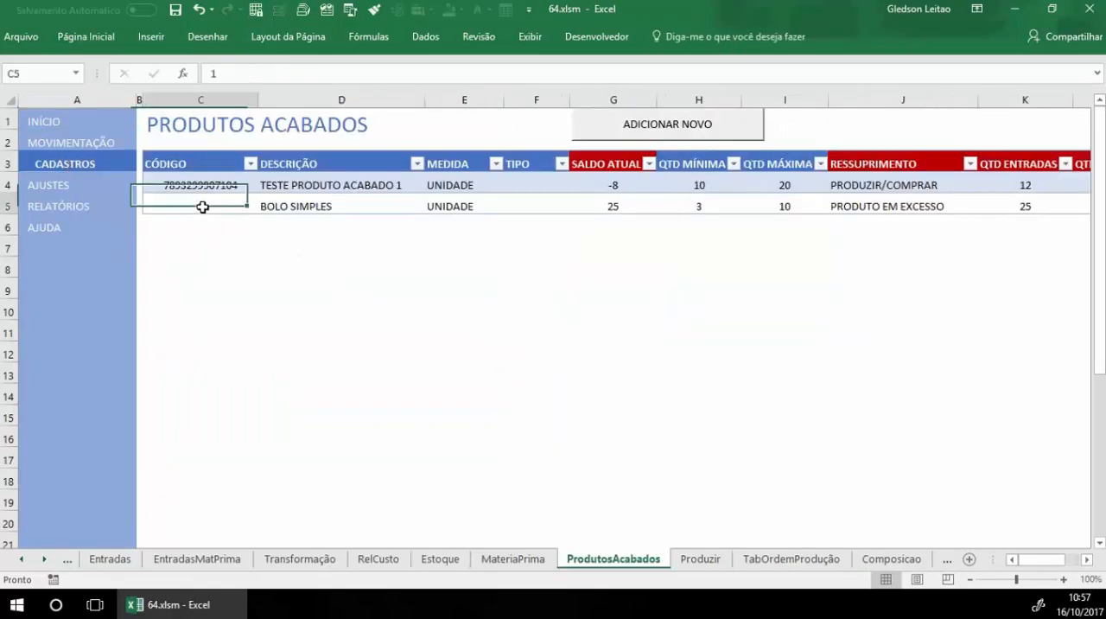
pyautogui.click(598, 208)
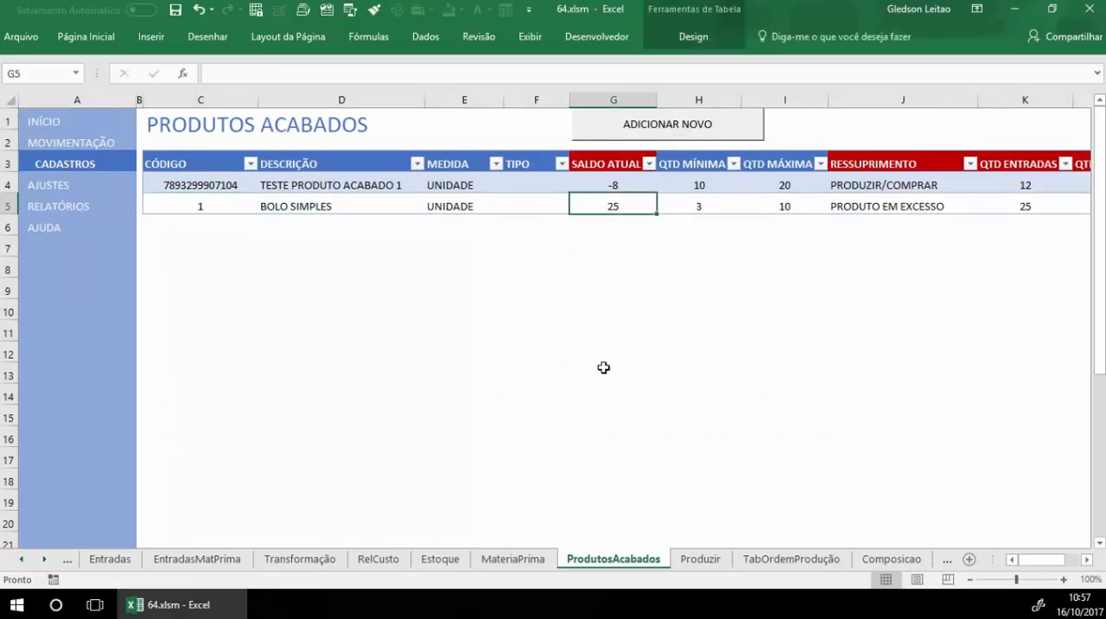
# Step: Open the finished product outputs (sales) table from the movements page
pyautogui.click(72, 145)
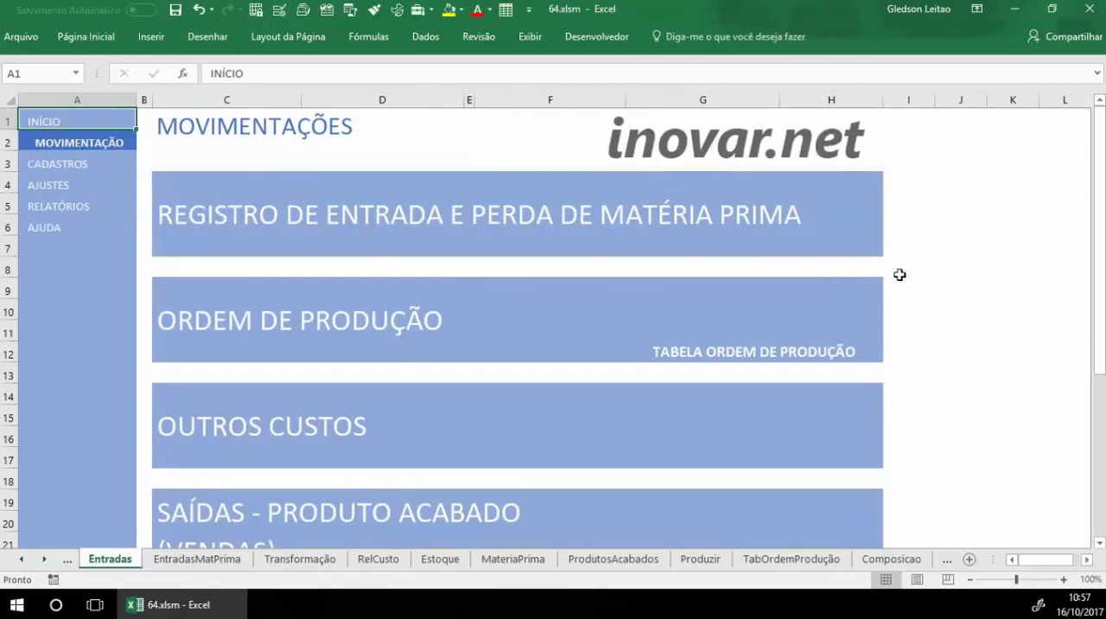
pyautogui.scroll(-2, 901, 274)
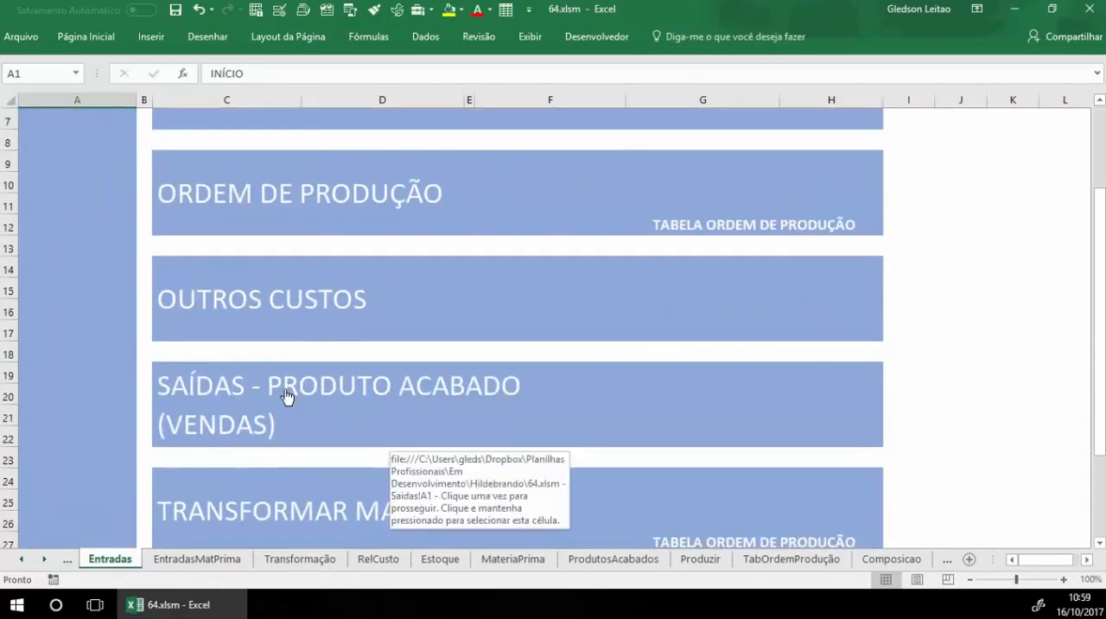
pyautogui.click(288, 396)
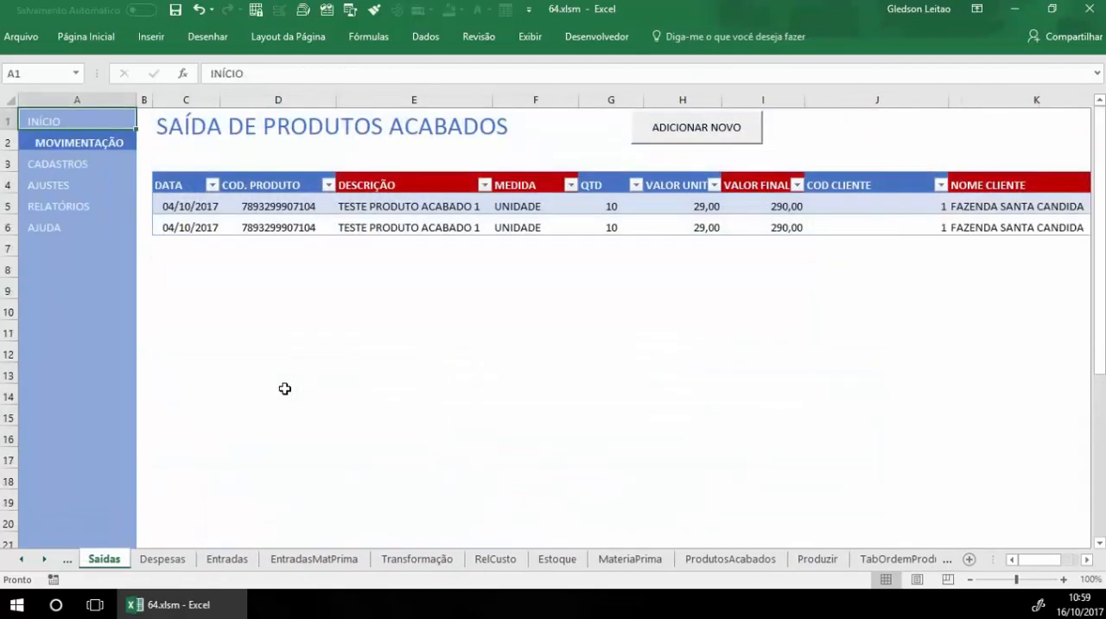
# Step: Reopen the finished product sales table from the movements page and add a sale dated 16/10/2017 for product code 1
pyautogui.click(106, 153)
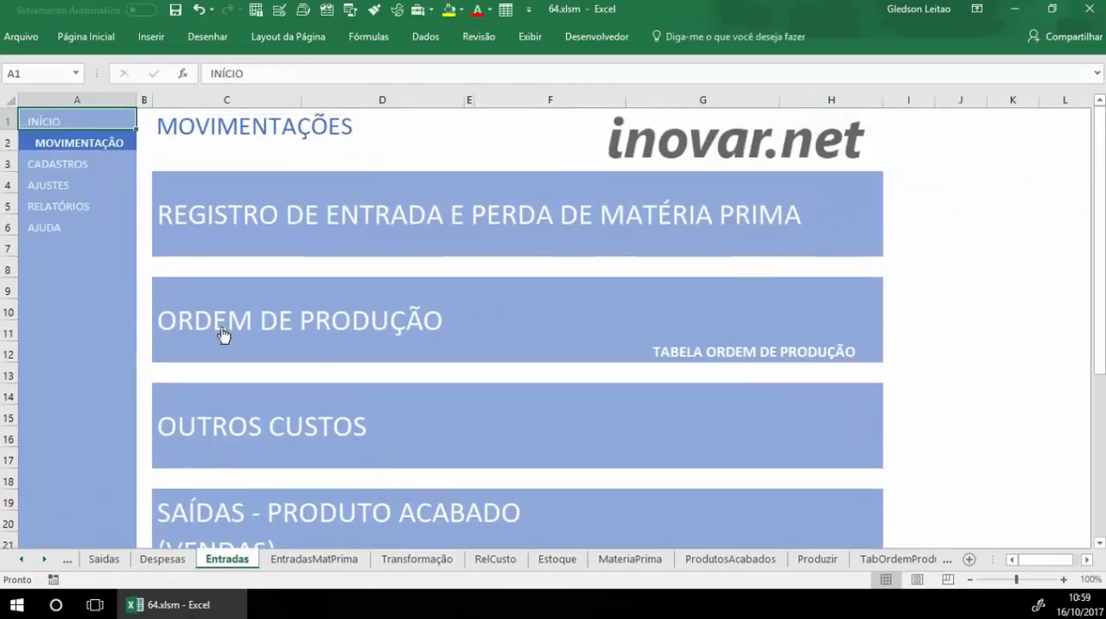
pyautogui.click(251, 518)
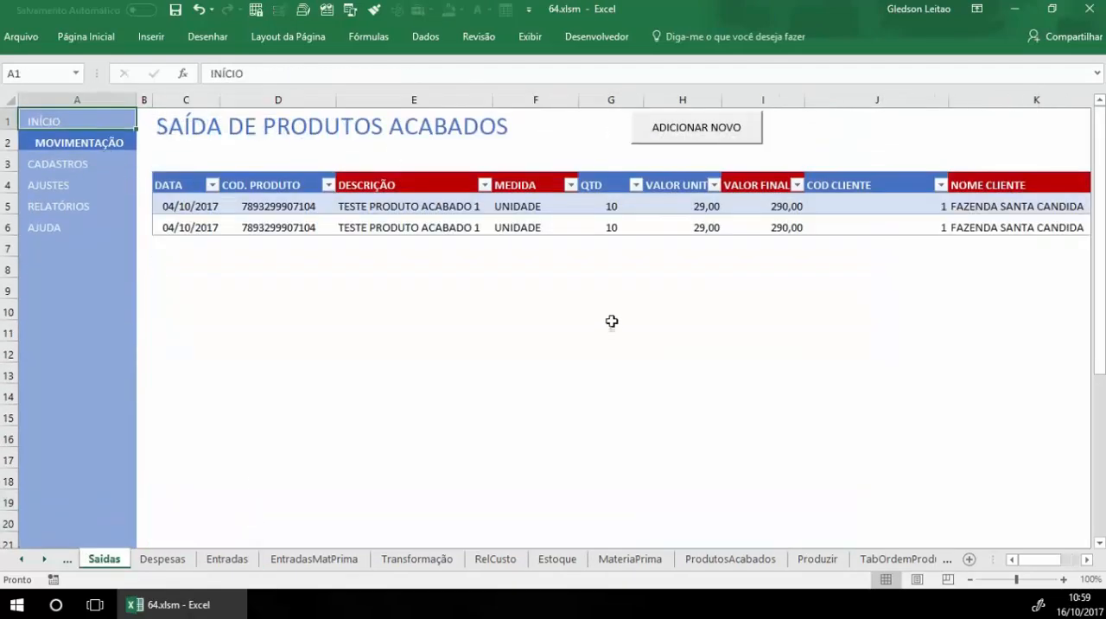
pyautogui.click(653, 136)
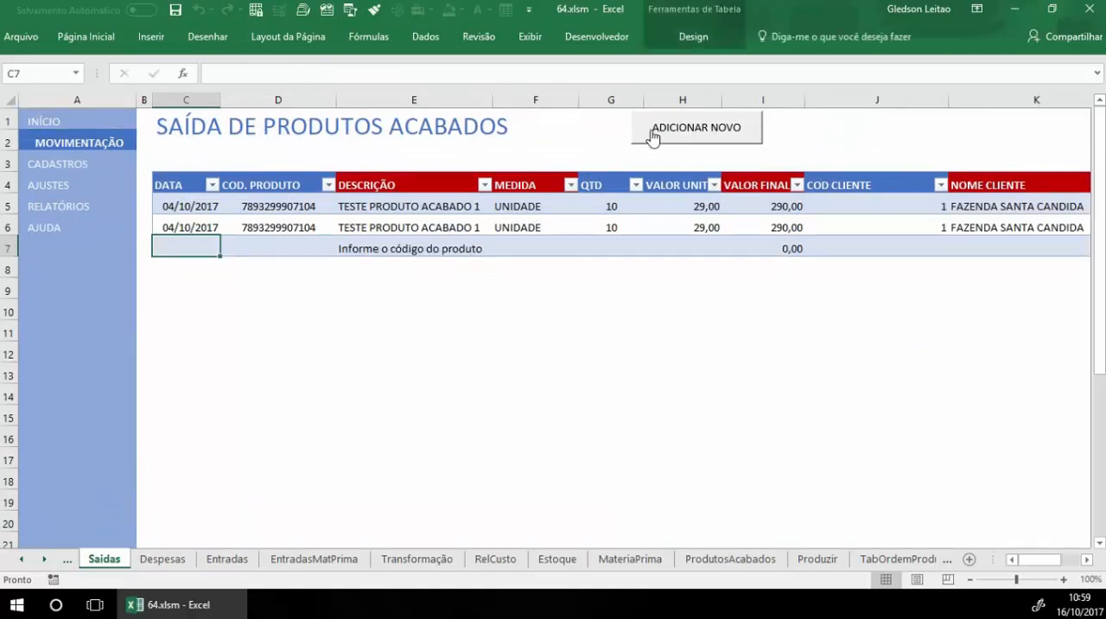
pyautogui.write('16/10/2017')
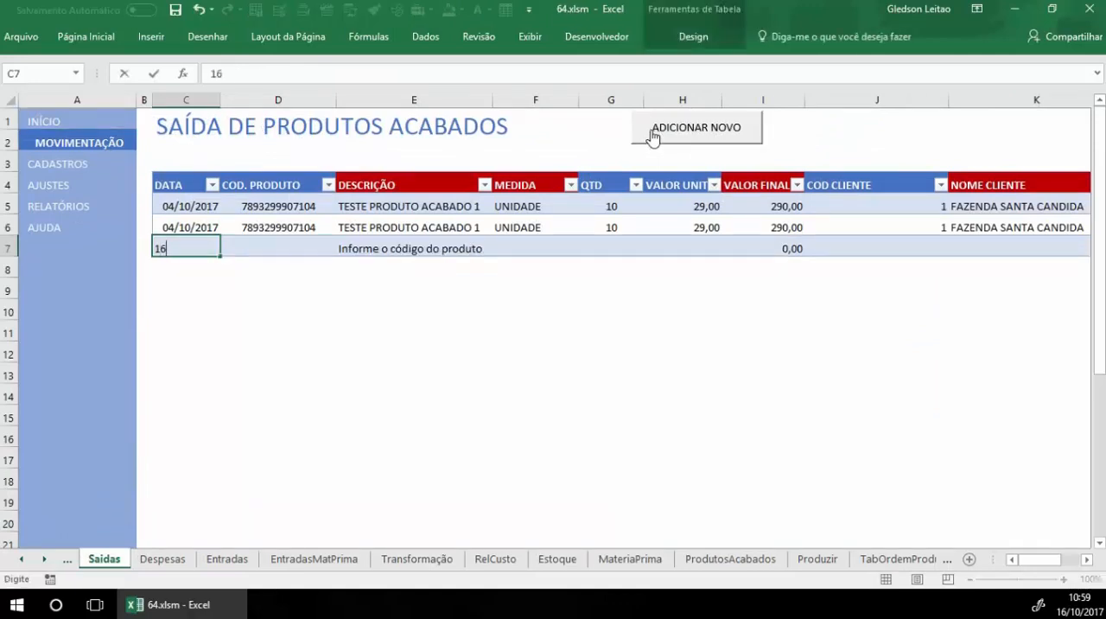
pyautogui.press('Tab')
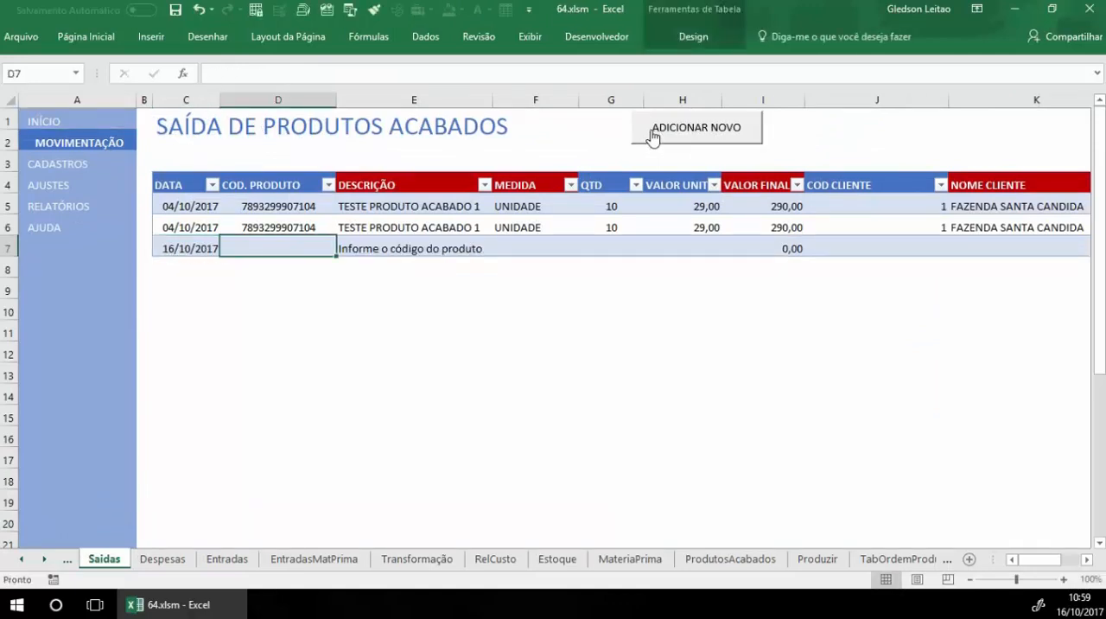
pyautogui.write('1')
pyautogui.press('Tab')
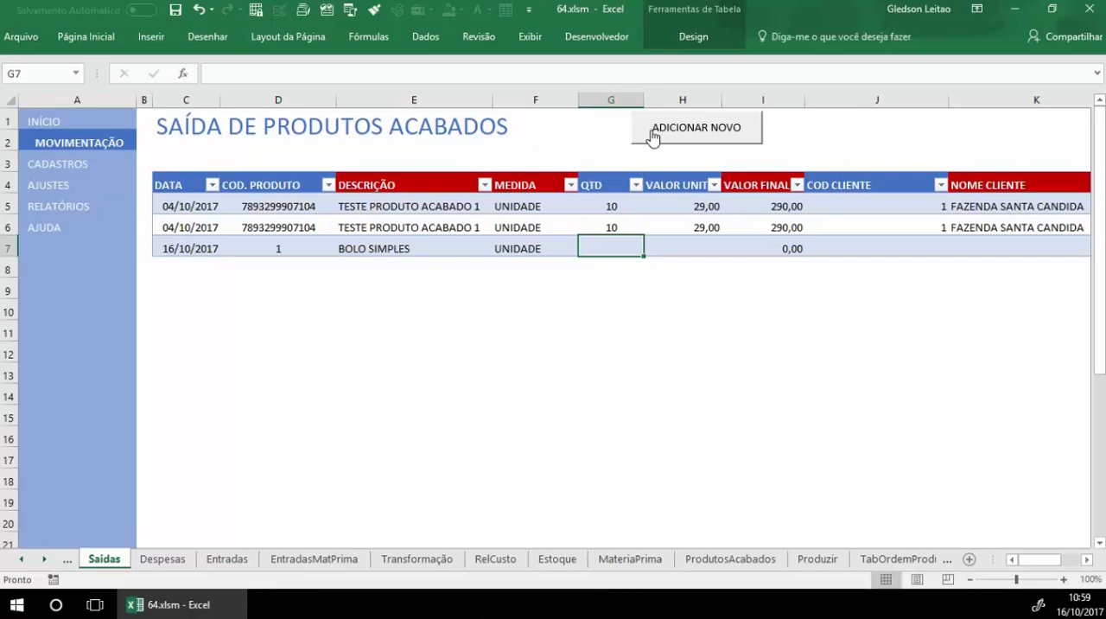
# Step: Set the new BOLO SIMPLES sale to quantity 5 and unit value 10,00, and fill in the client code
pyautogui.write('5')
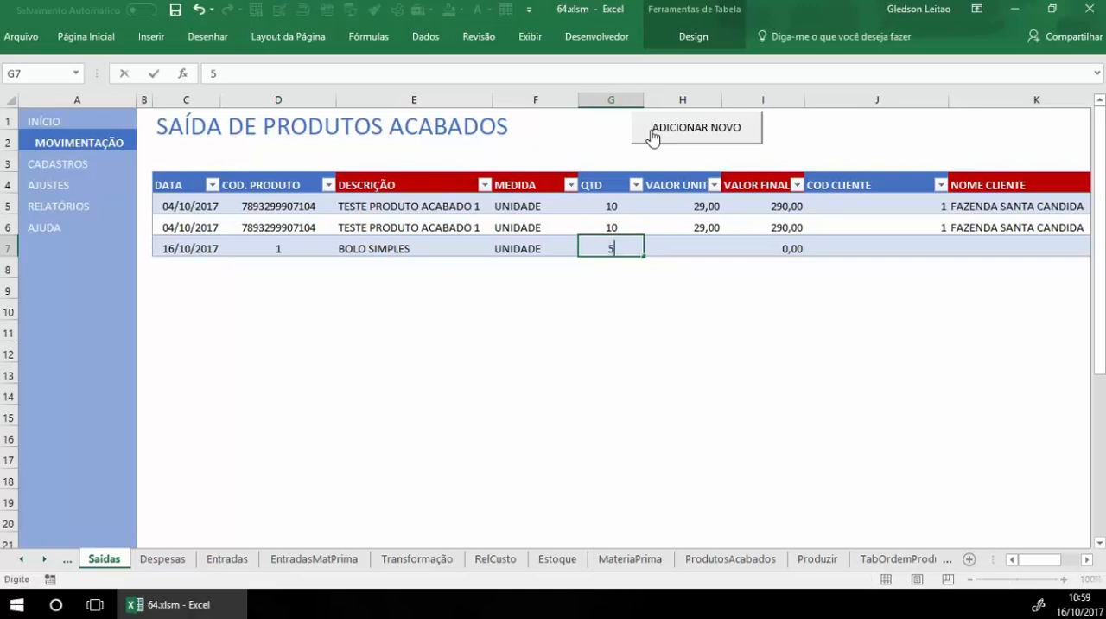
pyautogui.press('Tab')
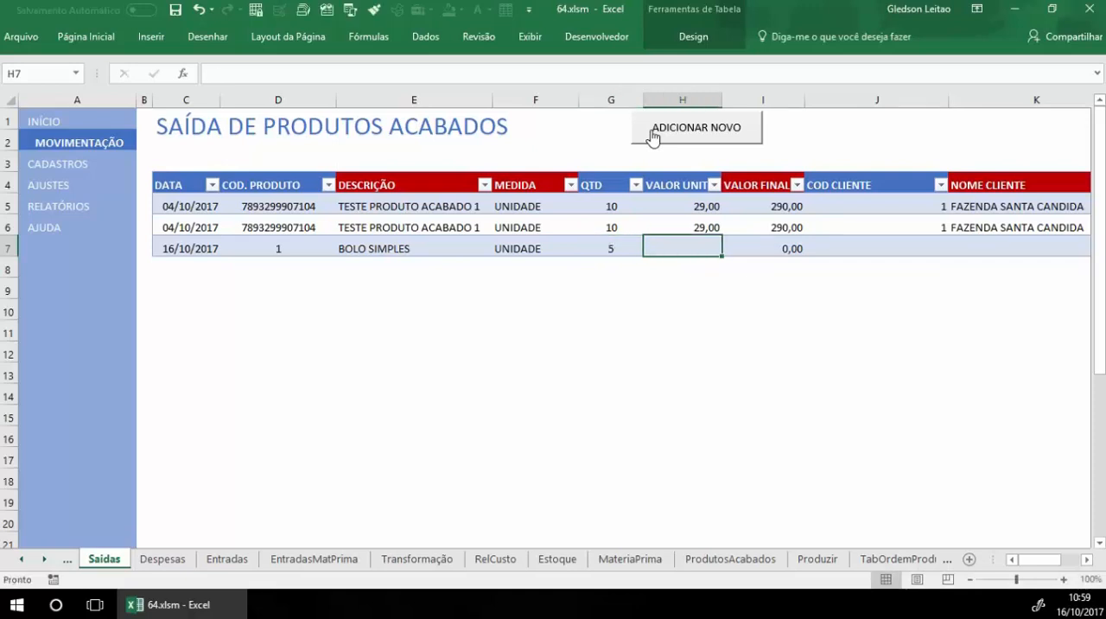
pyautogui.write('10')
pyautogui.press('Tab')
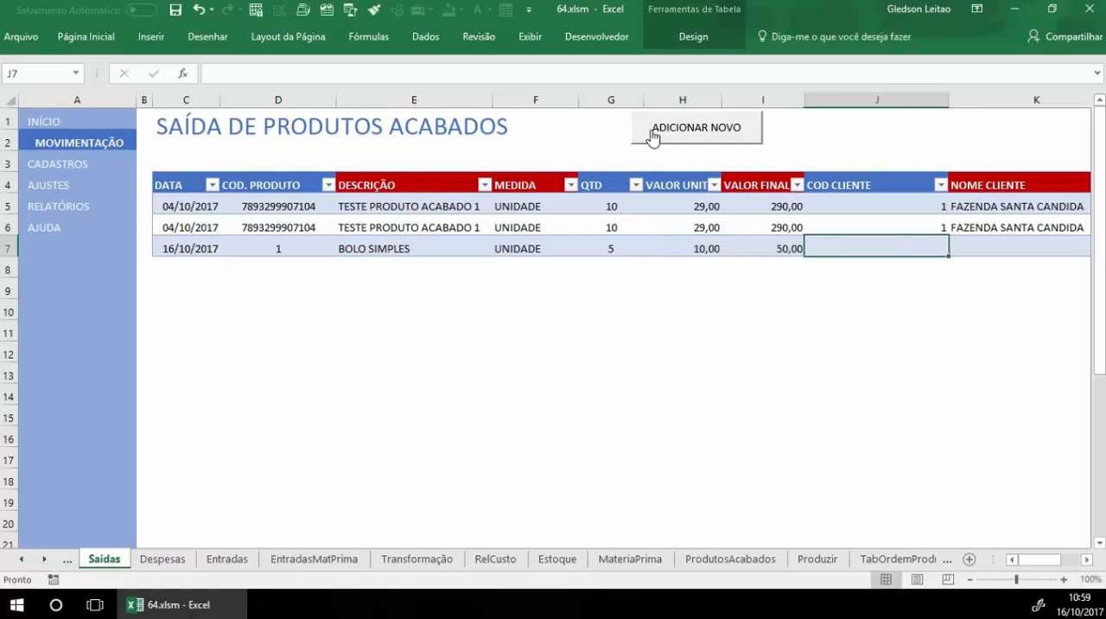
pyautogui.write('1')
pyautogui.press('Tab')
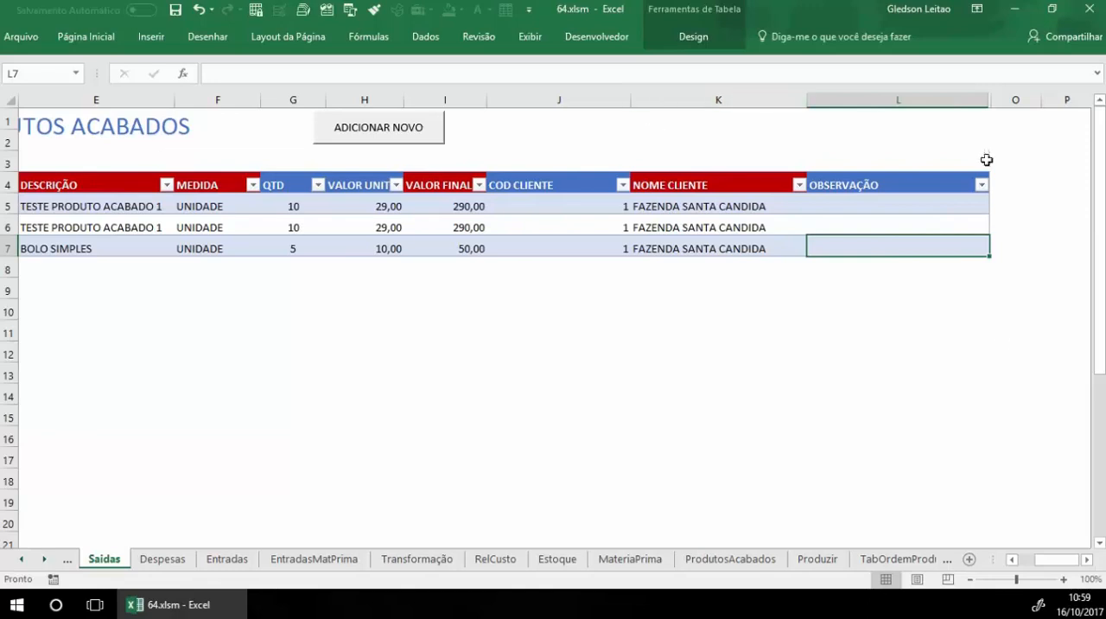
# Step: Open the finished products register and check the SALDO ATUAL of BOLO SIMPLES after the sale
pyautogui.moveTo(1071, 564); pyautogui.dragTo(1053, 564)
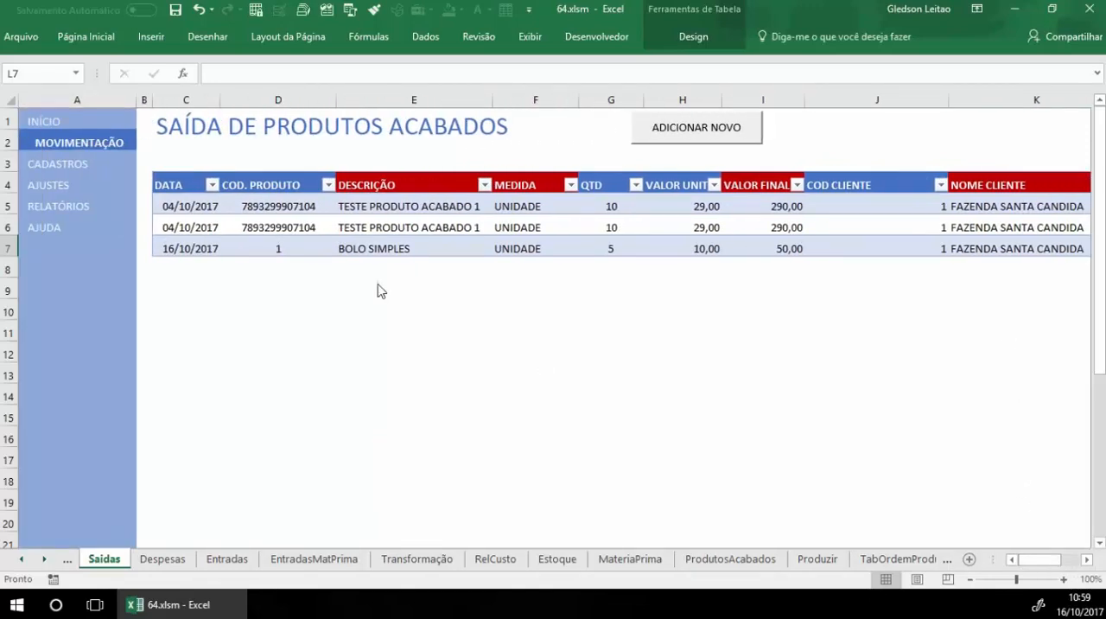
pyautogui.click(63, 166)
pyautogui.click(351, 313)
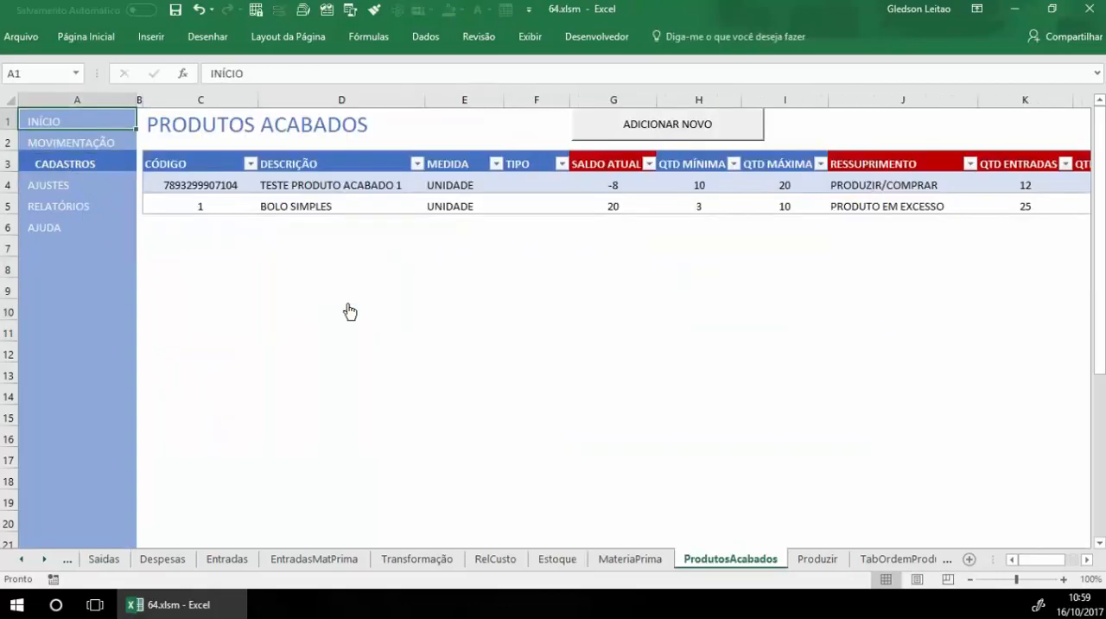
pyautogui.click(612, 210)
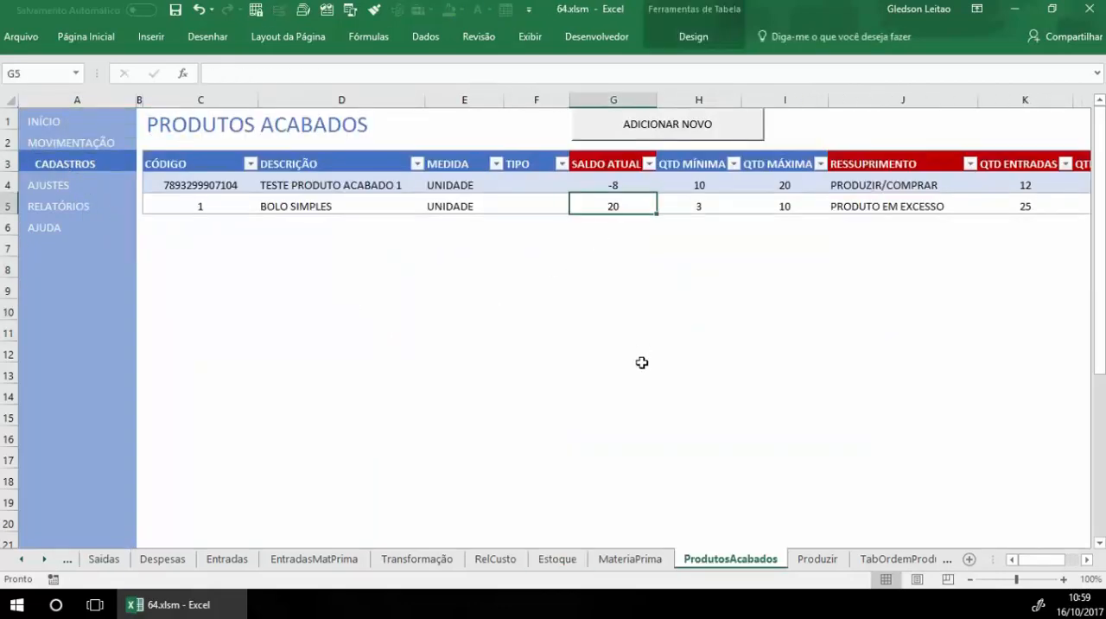
# Step: Open the OUTROS CUSTOS expense register from the movements page and add a new expense dated 16/10/2017
pyautogui.click(69, 145)
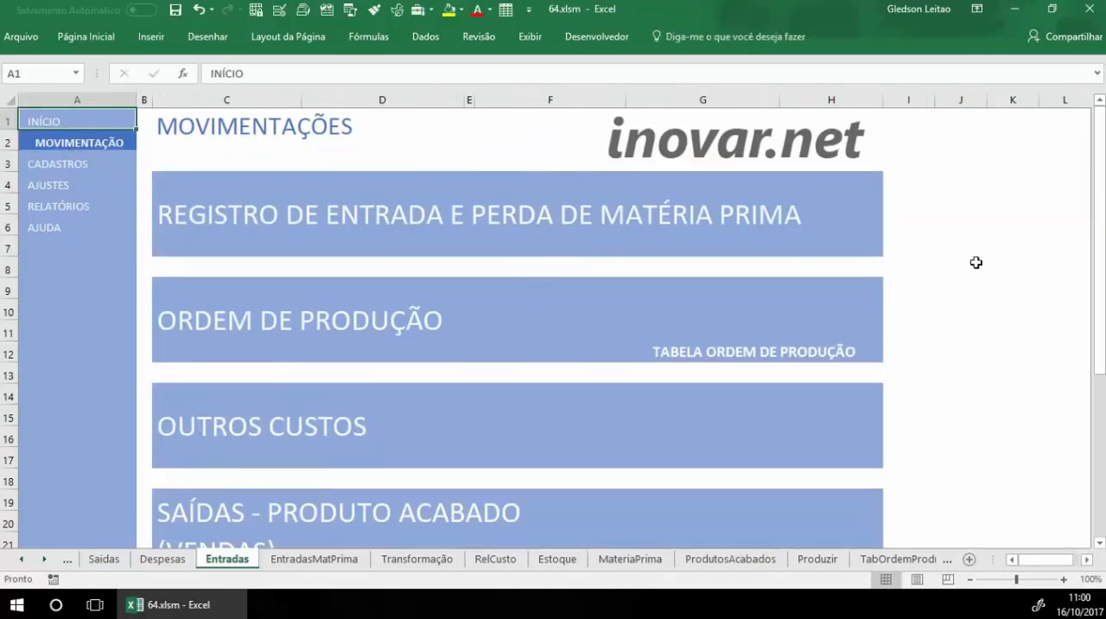
pyautogui.scroll(-1, 974, 261)
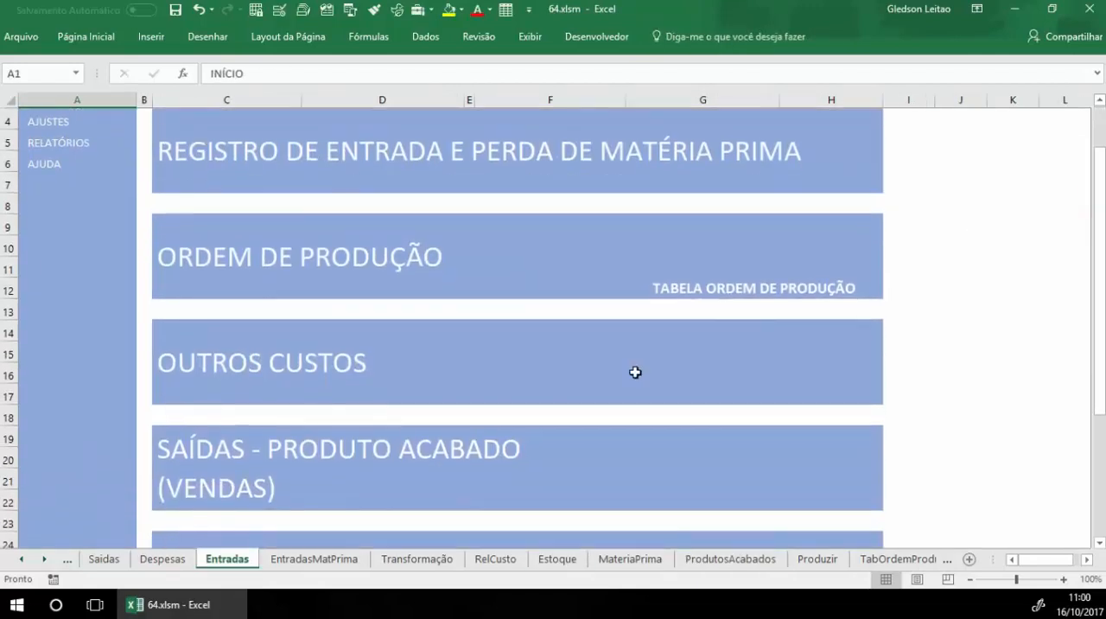
pyautogui.click(229, 375)
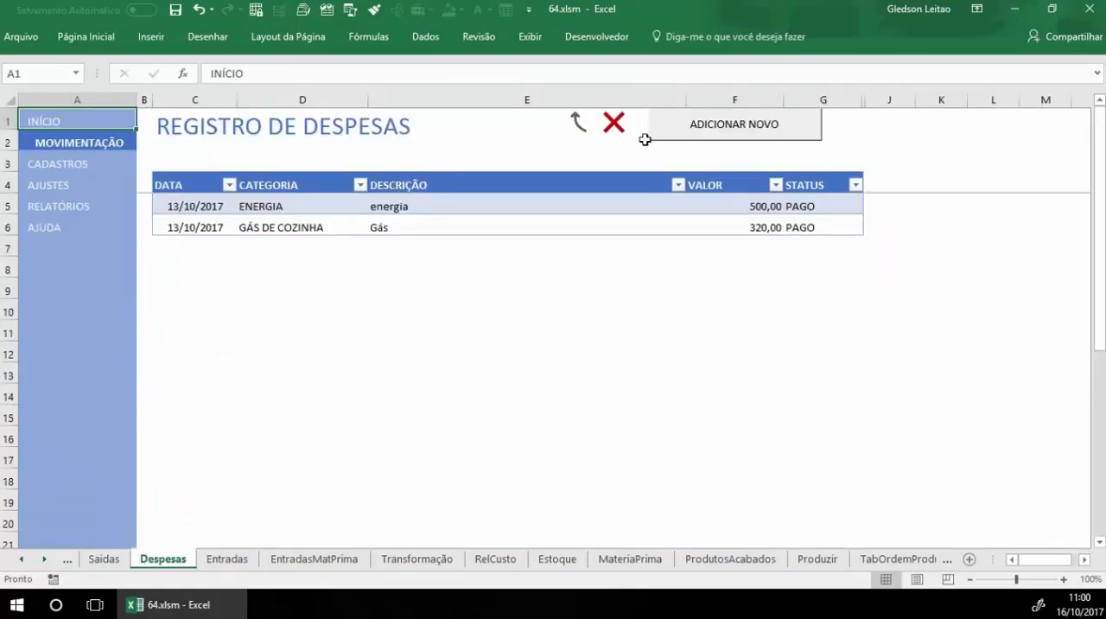
pyautogui.click(730, 128)
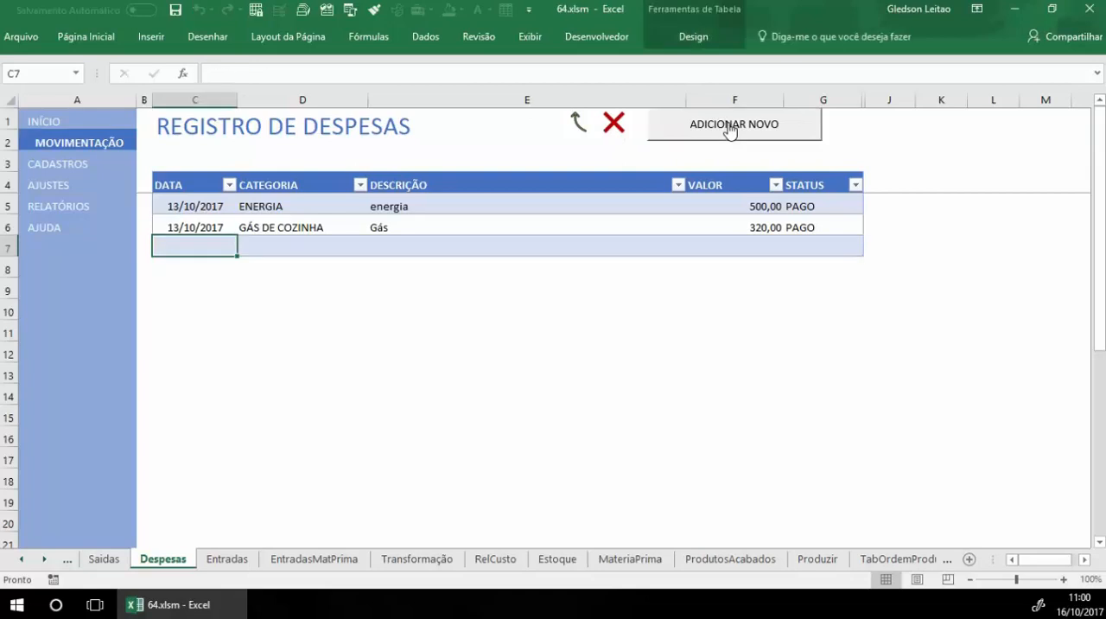
pyautogui.write('16/10')
pyautogui.press('Tab')
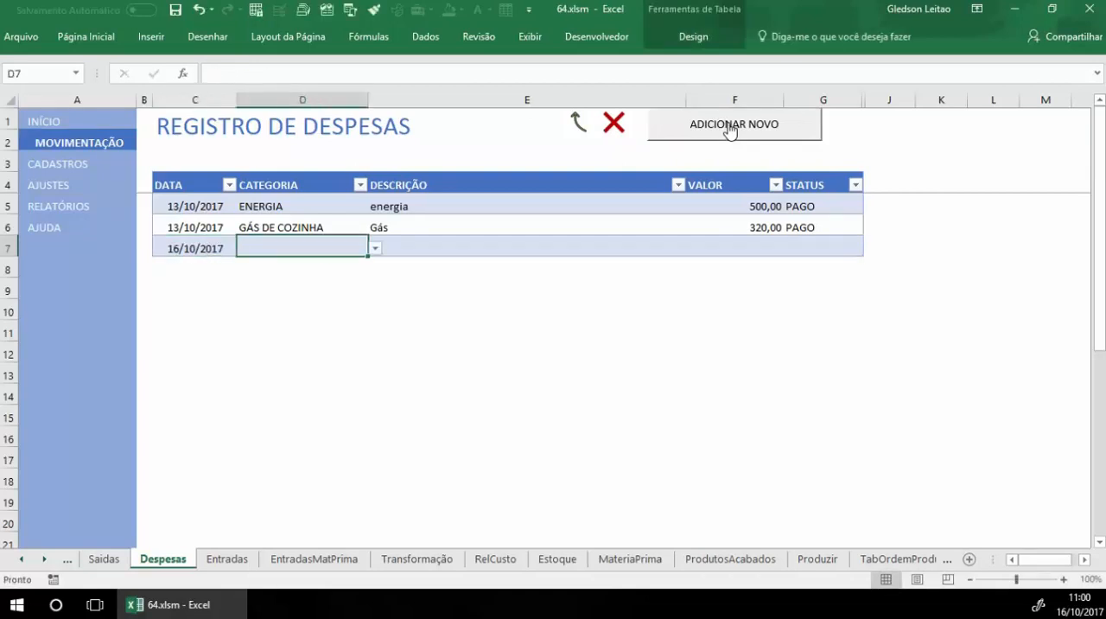
pyautogui.click(223, 247)
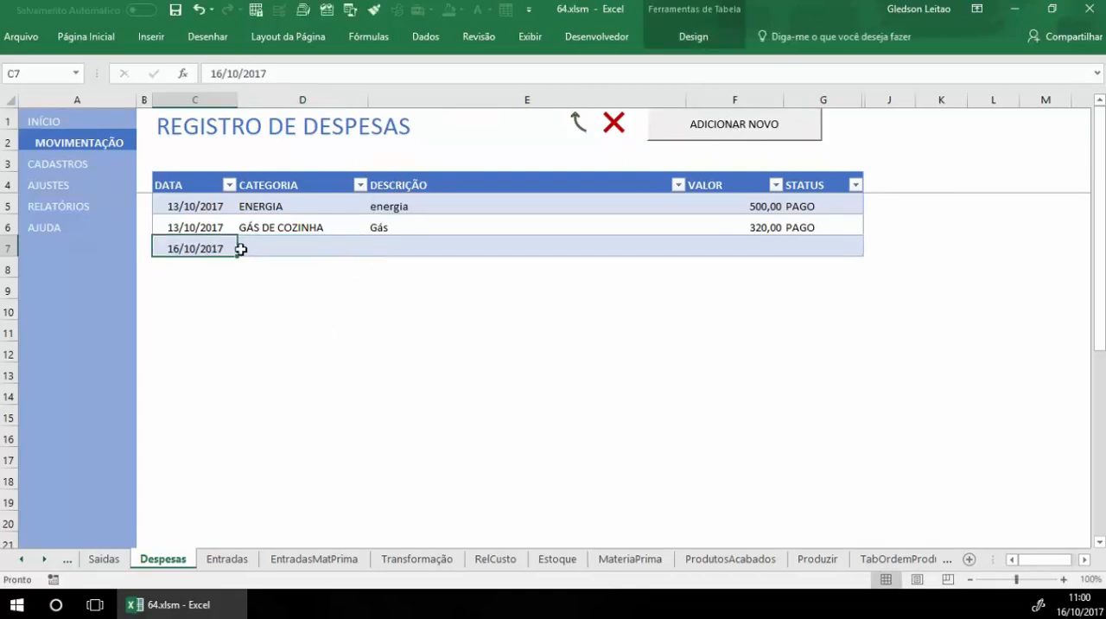
# Step: Set the new expense's category to MANUTENÇÃO and its description to DESCRIÇÃO
pyautogui.click(343, 248)
pyautogui.click(374, 248)
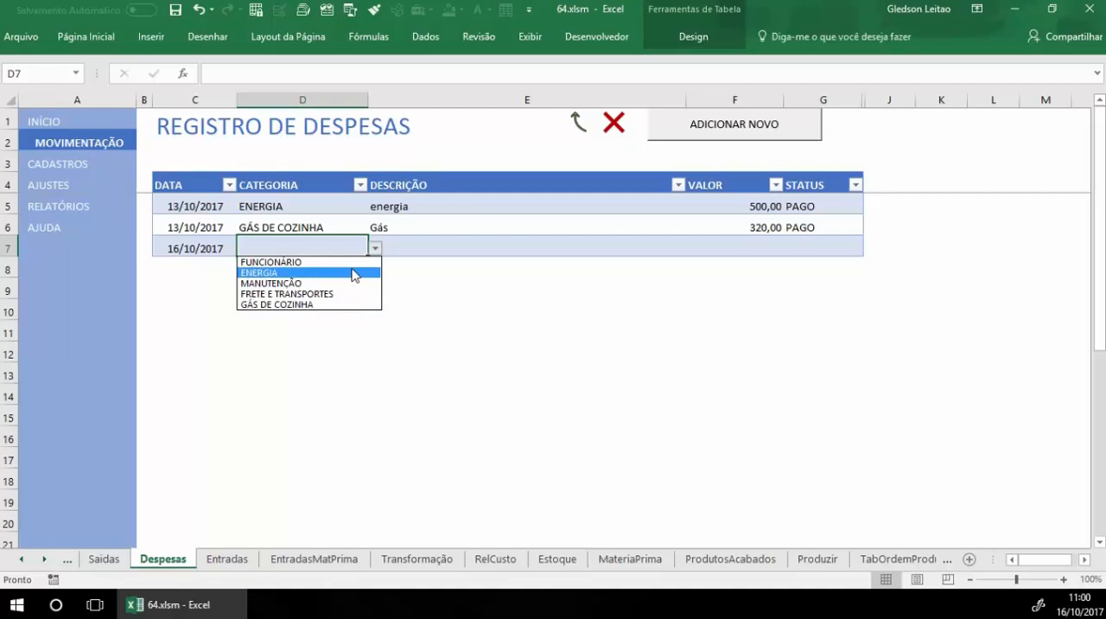
pyautogui.click(354, 284)
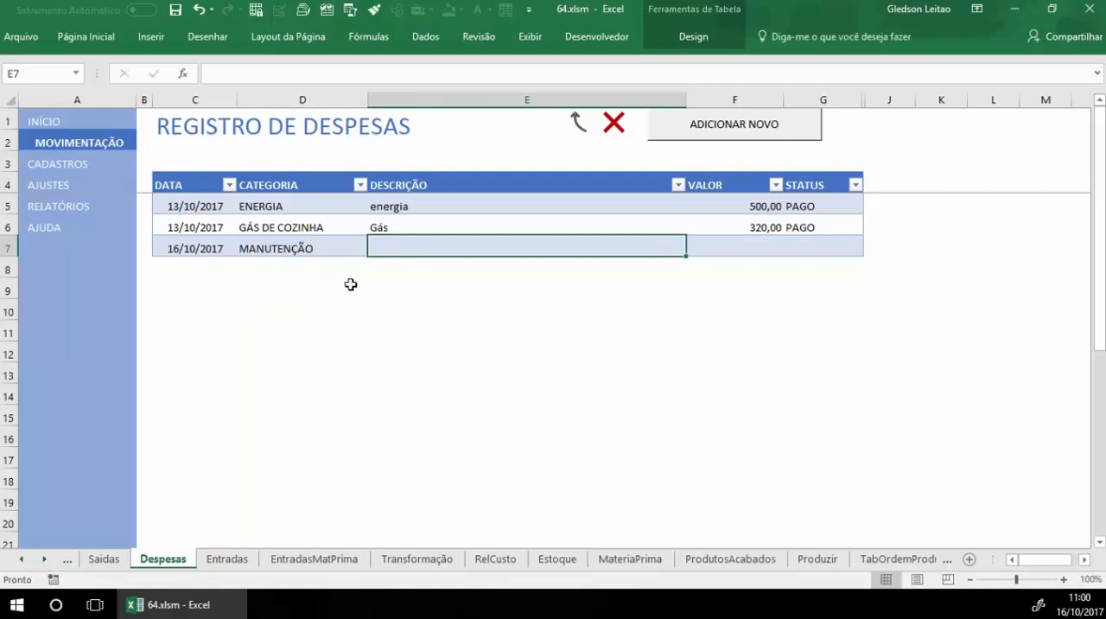
pyautogui.write('DESCR')
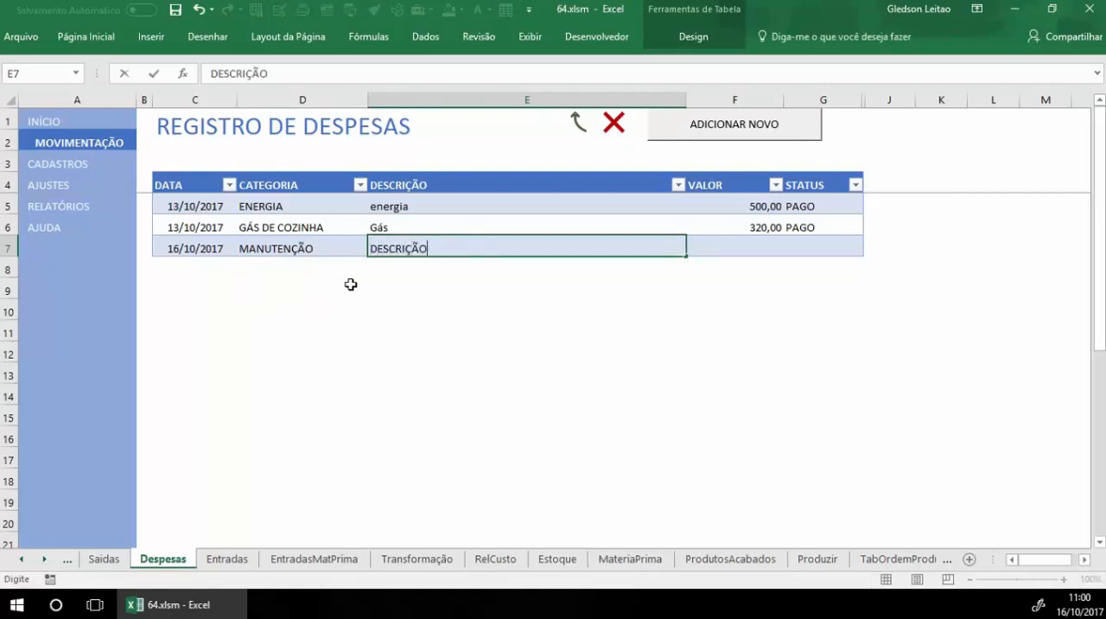
pyautogui.write('IÇÃO')
pyautogui.press('Tab')
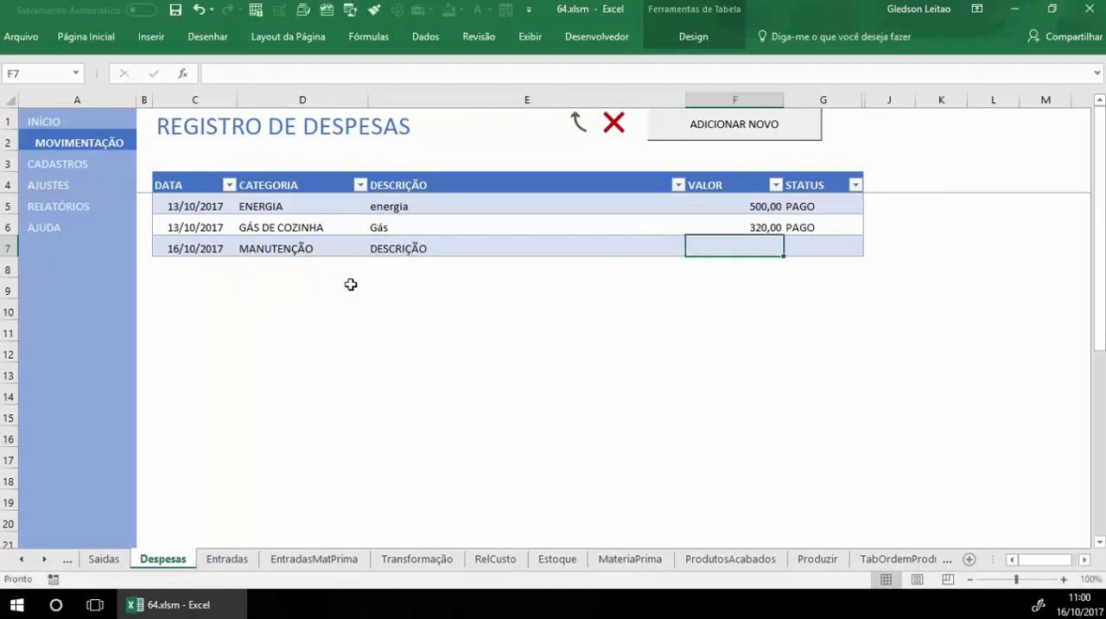
# Step: Set the maintenance expense's value to 100 and its status to PAGO
pyautogui.write('100')
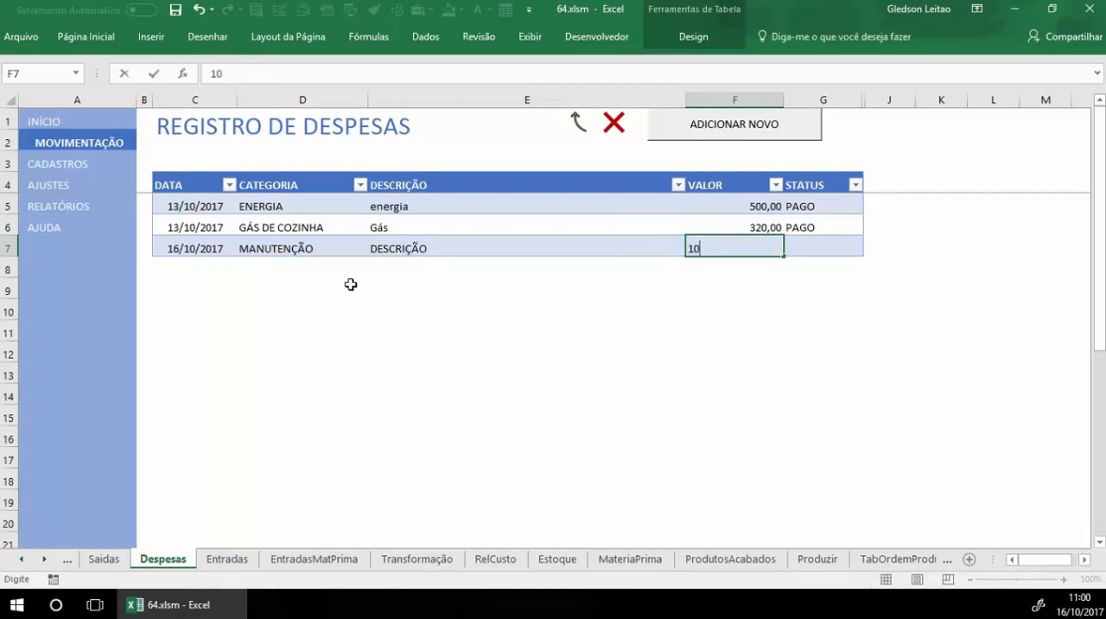
pyautogui.press('Tab')
pyautogui.hotkey('alt', 'Down')
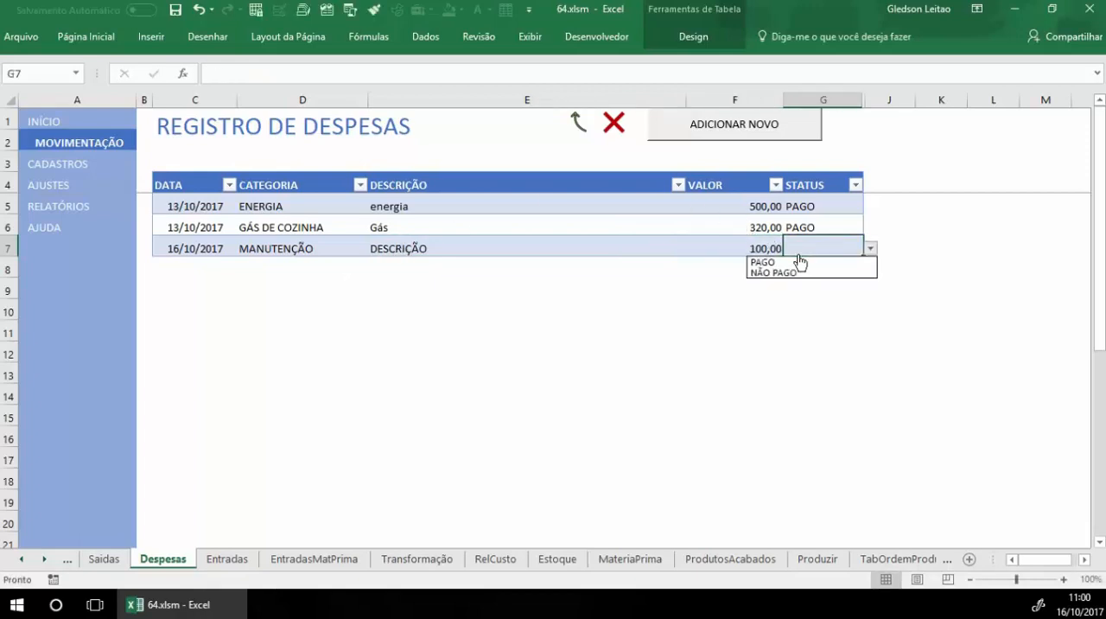
pyautogui.click(808, 264)
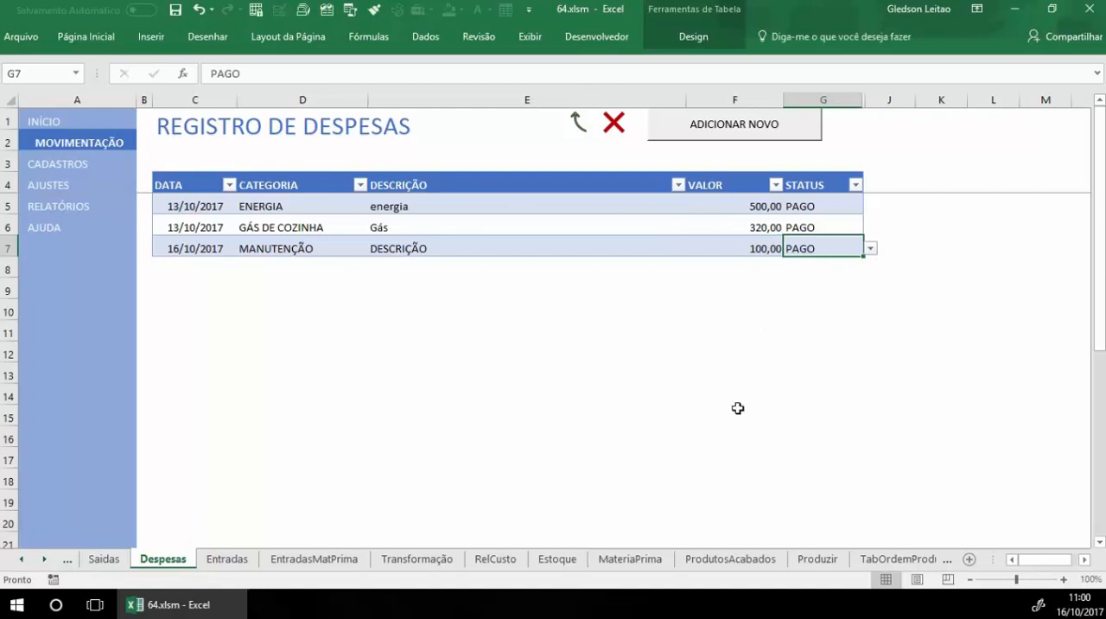
# Step: Open the TRANSFORMAR MATERIA PRIMA form from the movements page
pyautogui.click(111, 145)
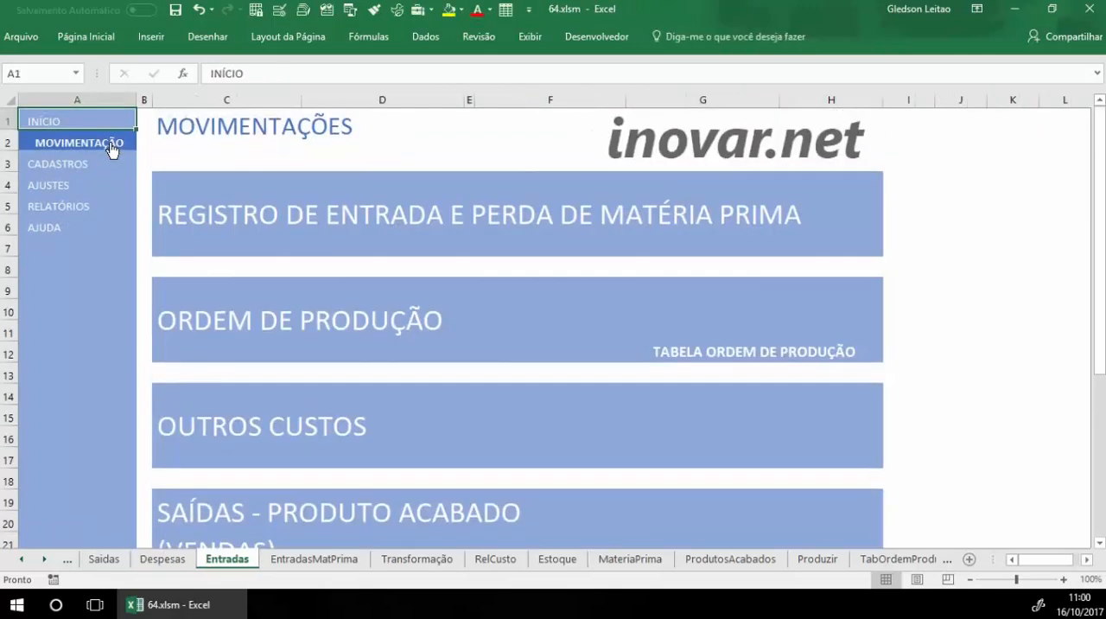
pyautogui.scroll(-2, 526, 353)
pyautogui.scroll(-1, 525, 353)
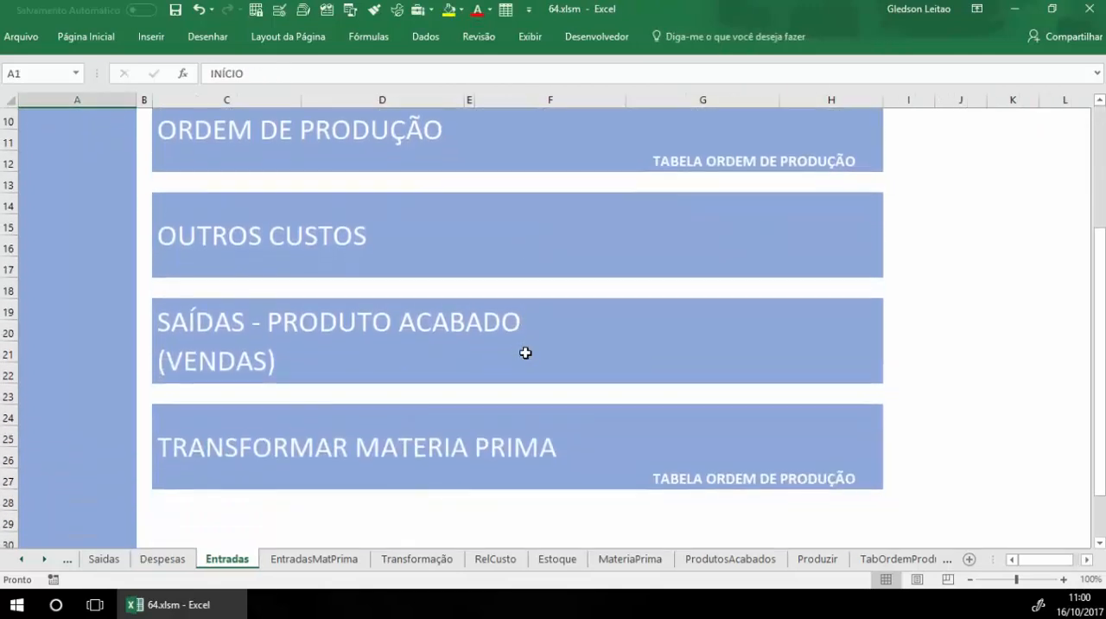
pyautogui.click(320, 457)
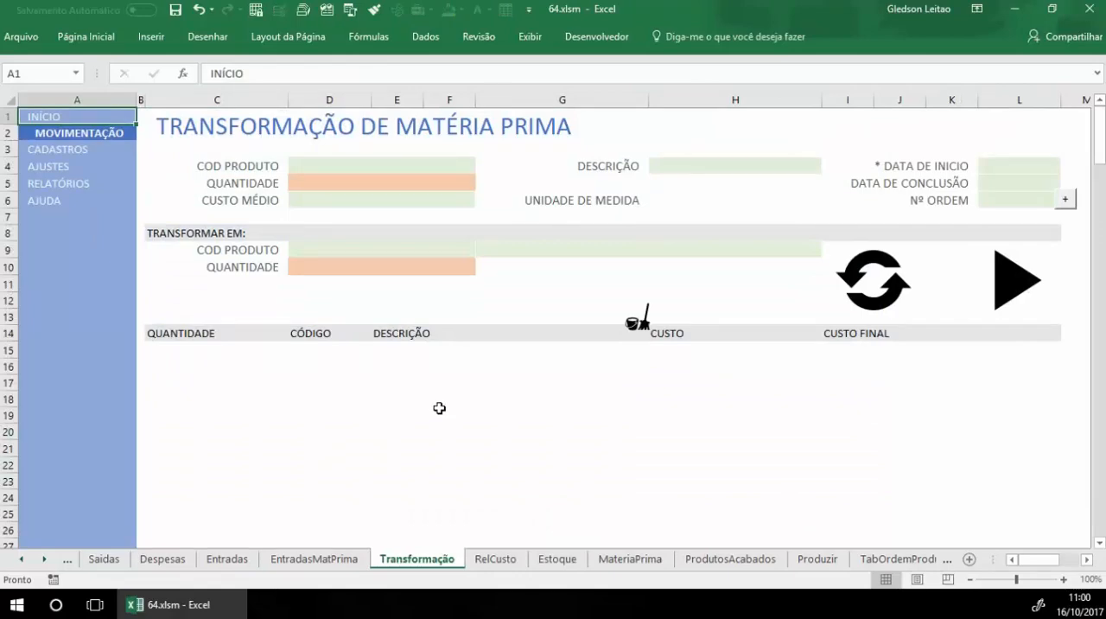
# Step: Enter source product code 1 and start date 16/10/2017 in the raw material transformation form
pyautogui.click(432, 179)
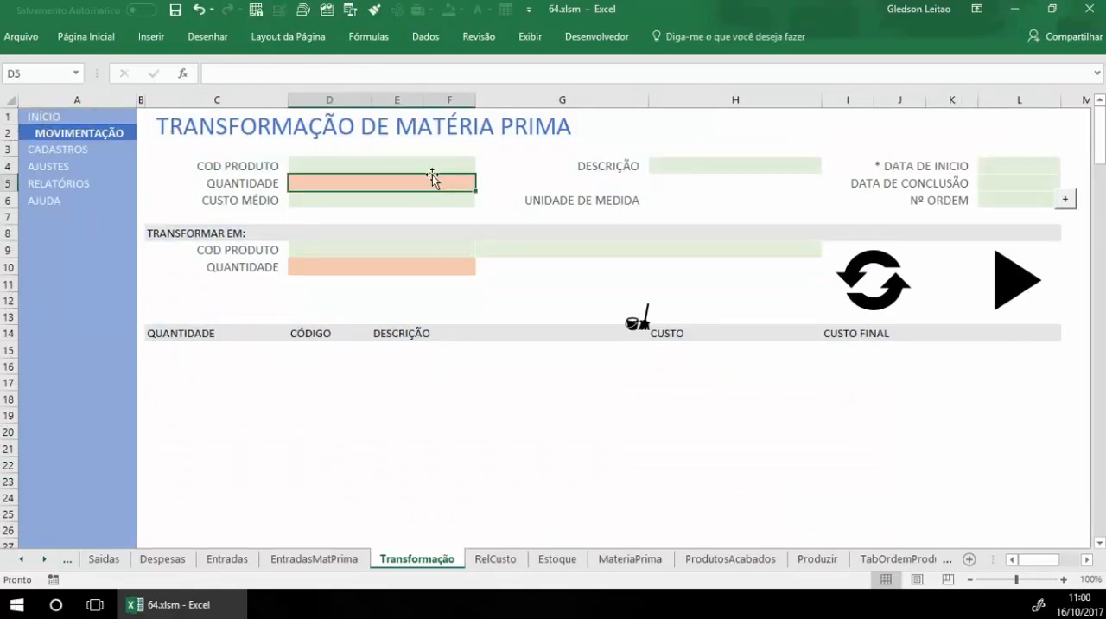
pyautogui.click(427, 162)
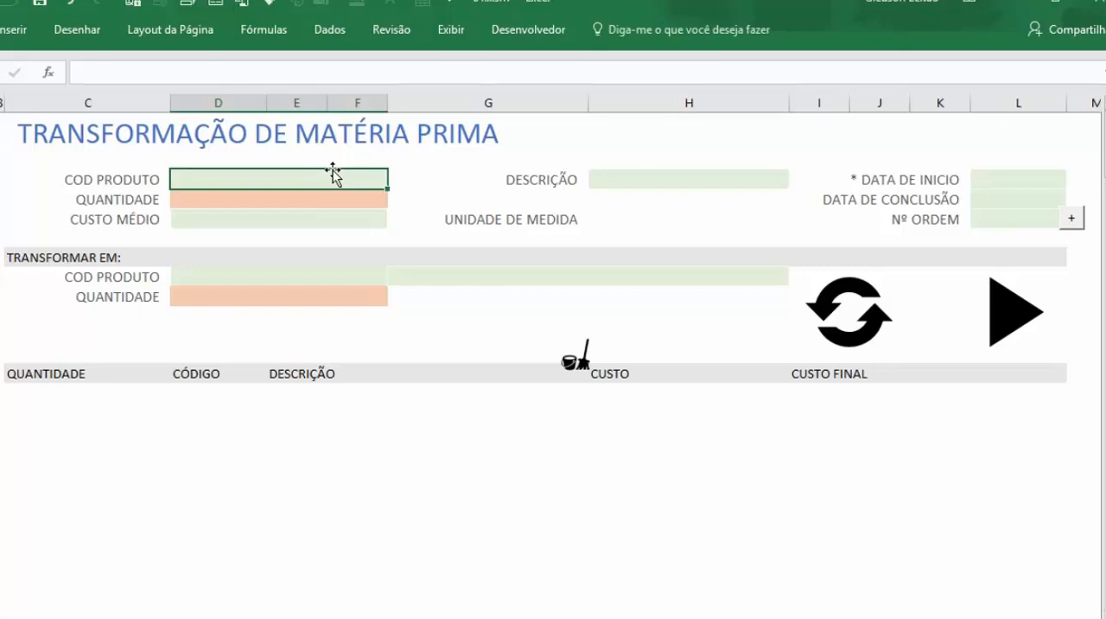
pyautogui.write('1')
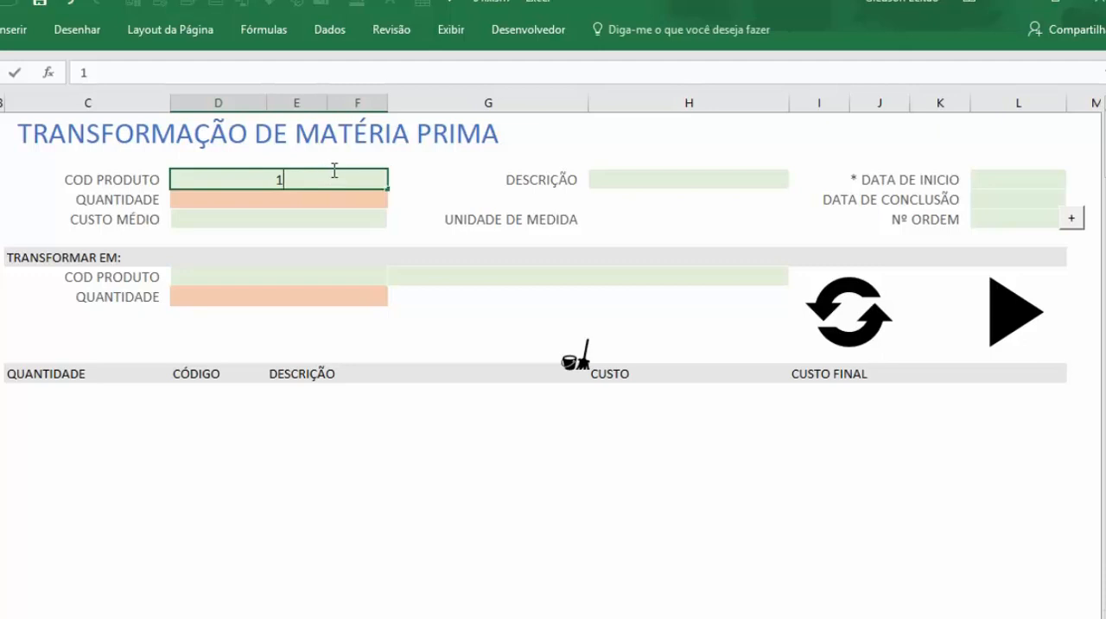
pyautogui.press('Tab')
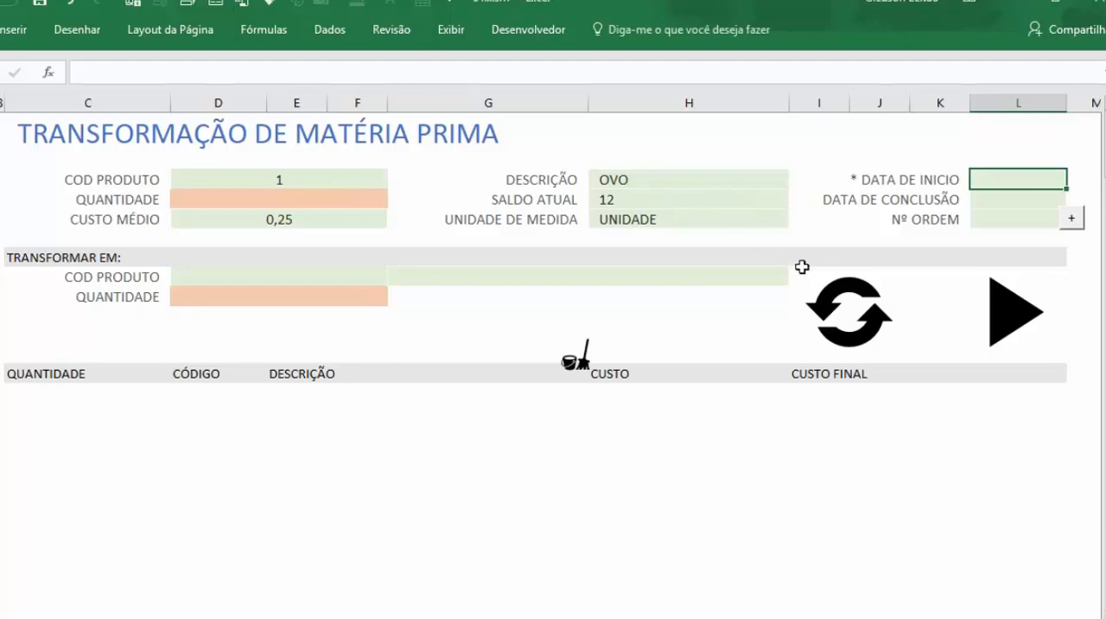
pyautogui.write('16/10/2017')
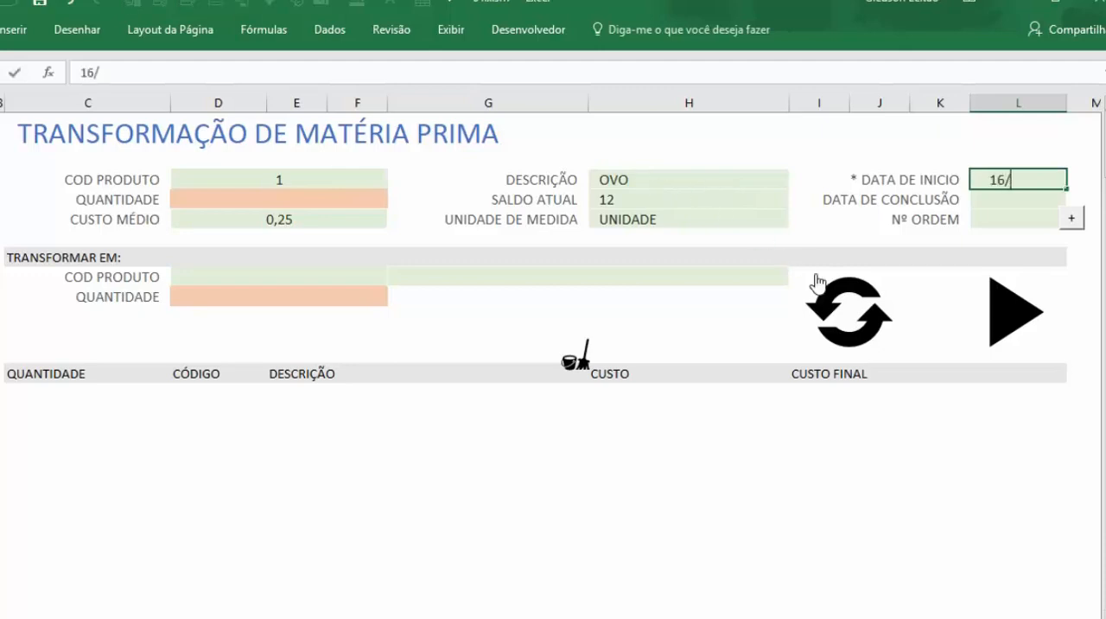
pyautogui.press('Tab')
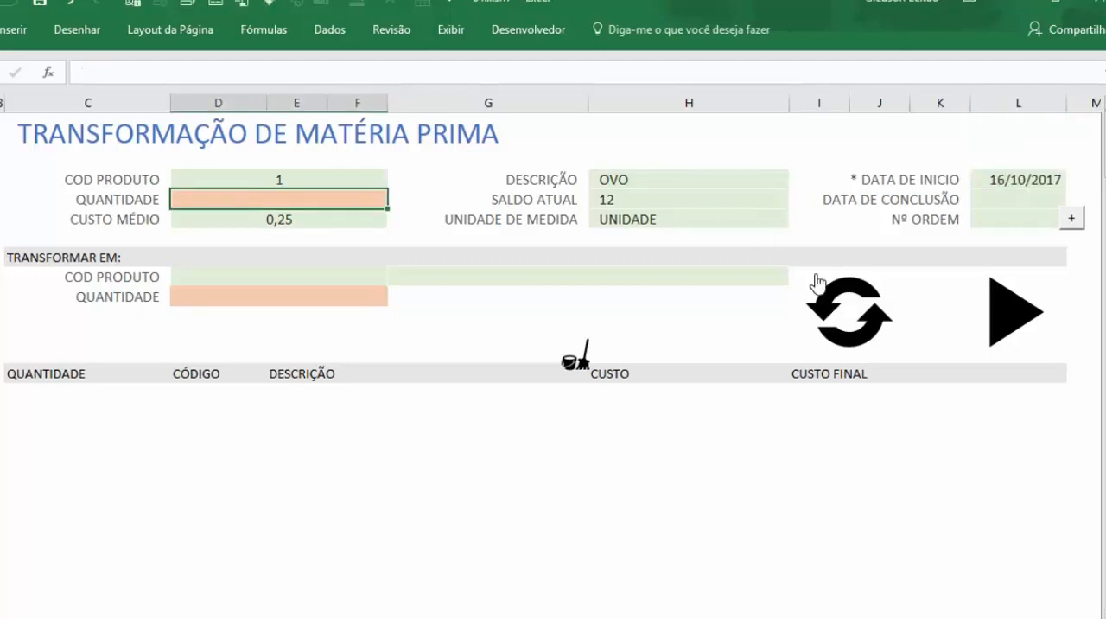
# Step: Set the source quantity to 5 in the raw material transformation form and check the egg's current balance and unit of measure
pyautogui.write('5')
pyautogui.press('Tab')
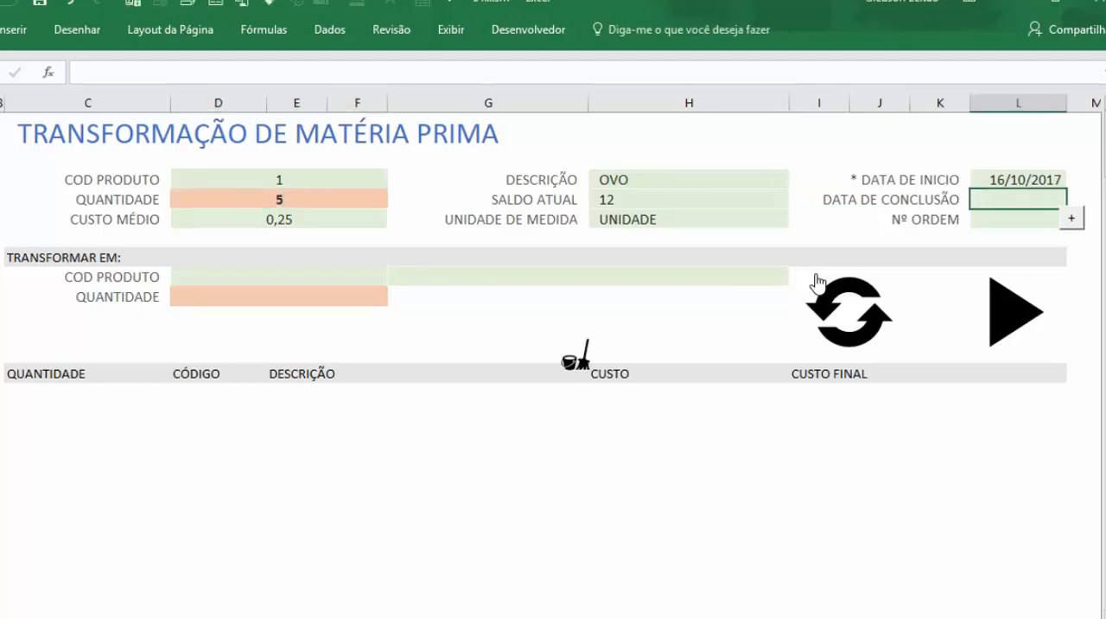
pyautogui.click(634, 200)
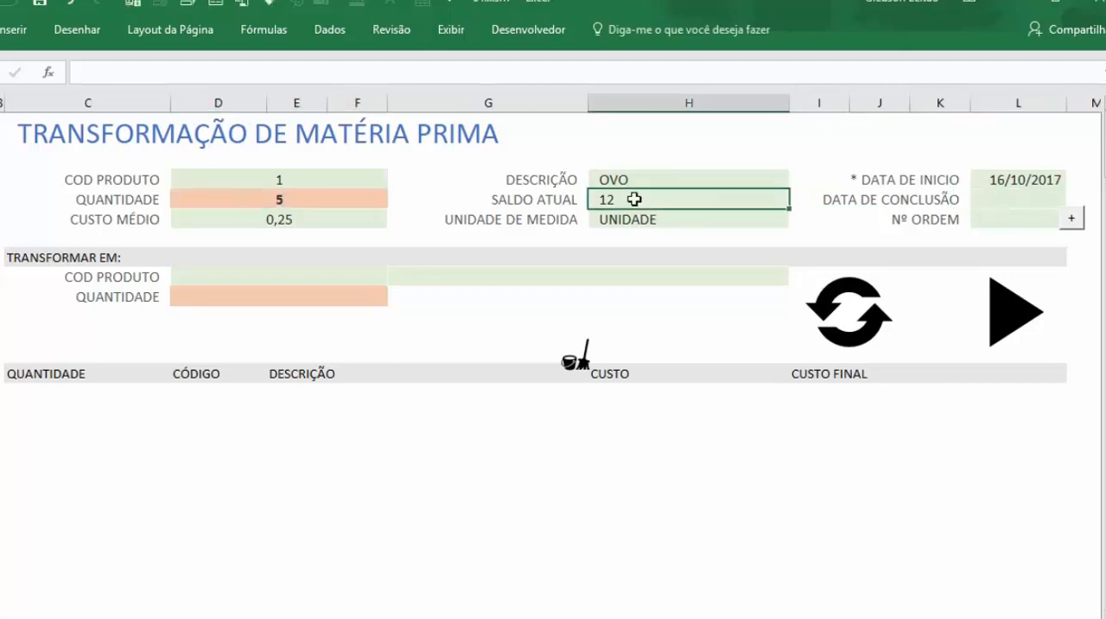
pyautogui.click(647, 223)
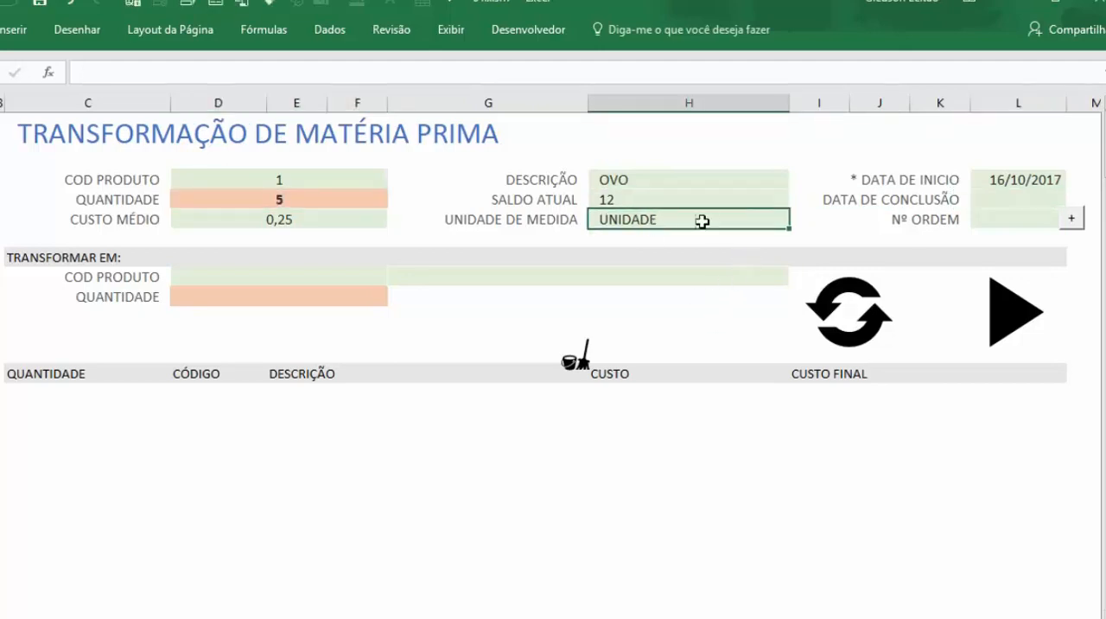
# Step: Set the completion date to 16/10/2017 and generate an order number for the transformation
pyautogui.click(1003, 200)
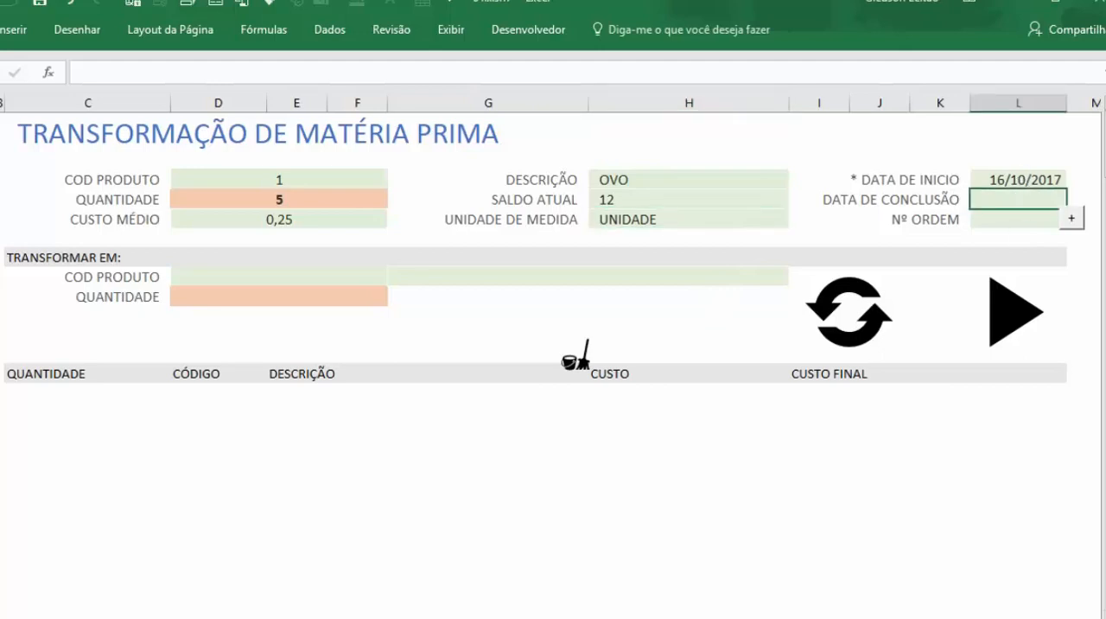
pyautogui.write('16/10')
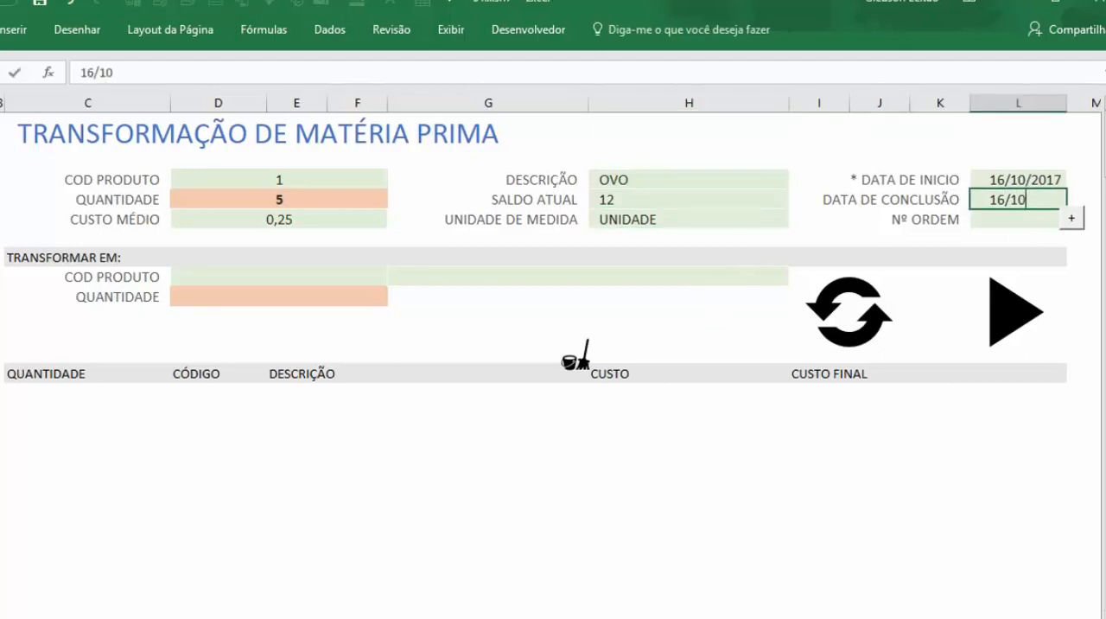
pyautogui.press('Return')
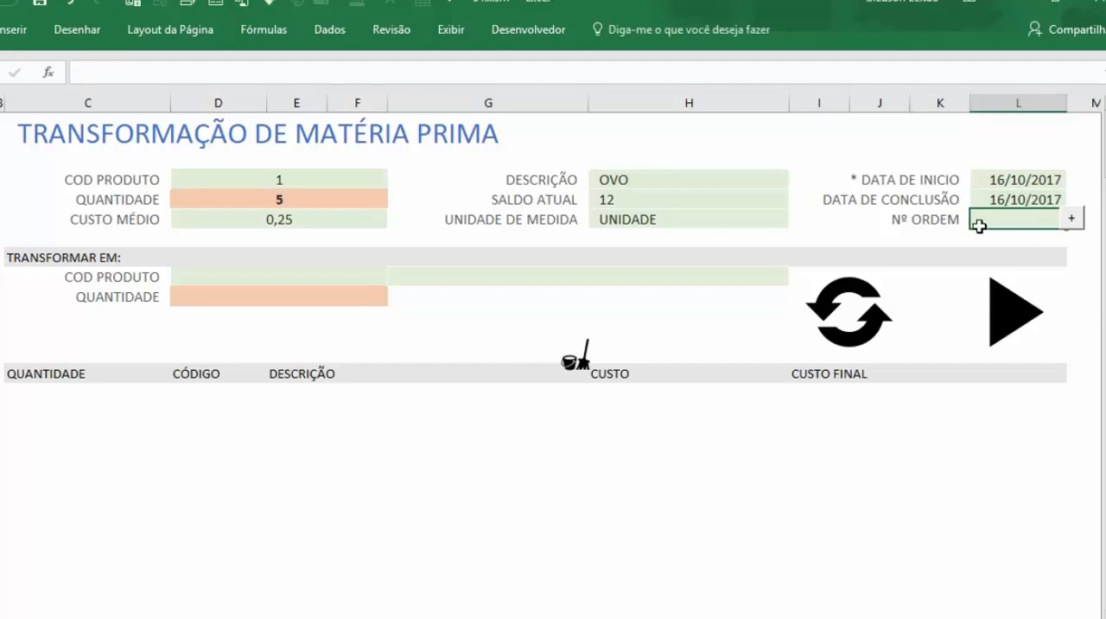
pyautogui.click(1075, 219)
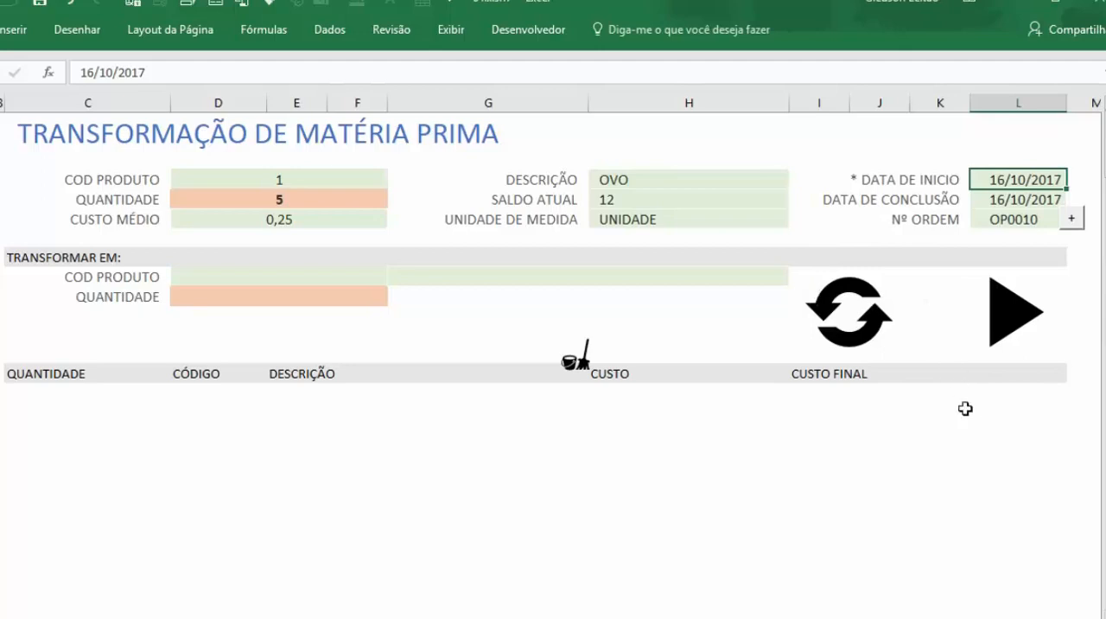
pyautogui.click(1021, 219)
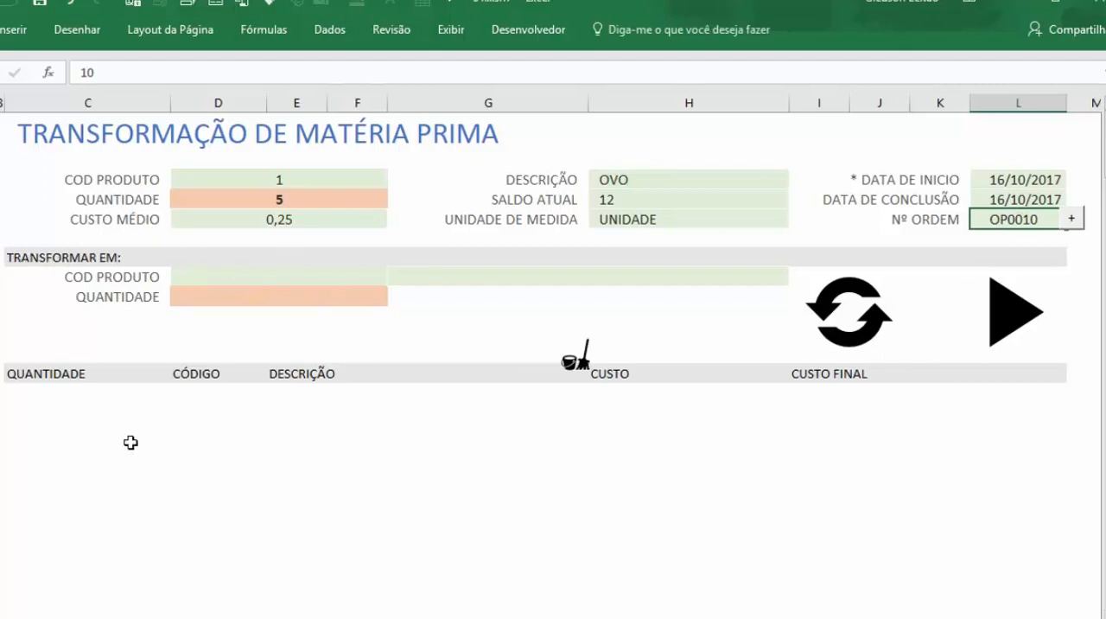
# Step: Enter product code 2 as the transformation's target product
pyautogui.click(241, 278)
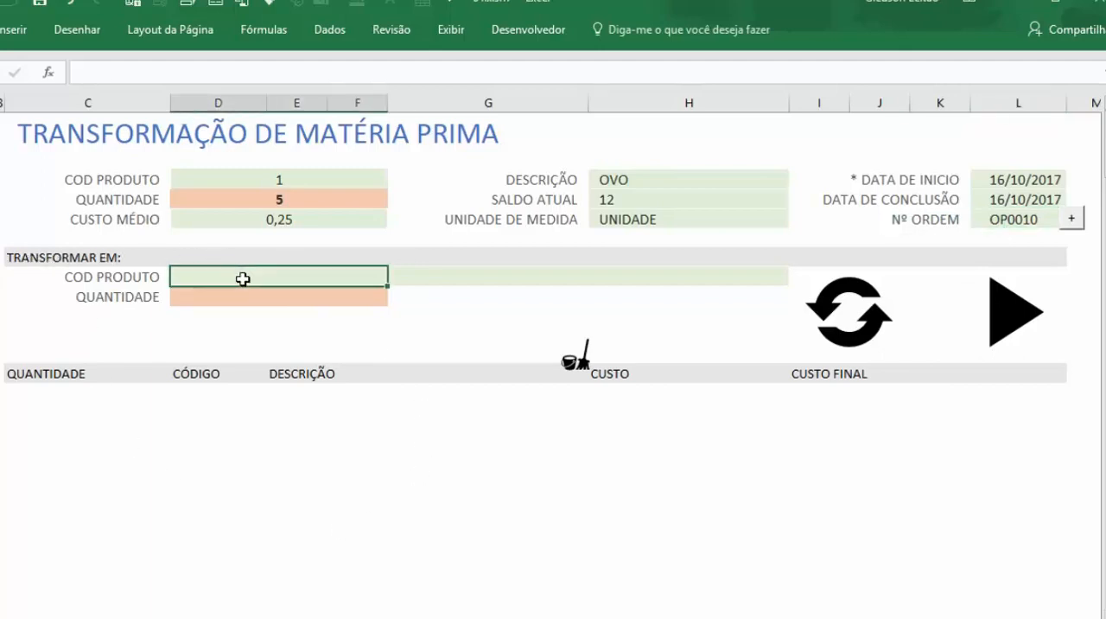
pyautogui.write('2')
pyautogui.press('Return')
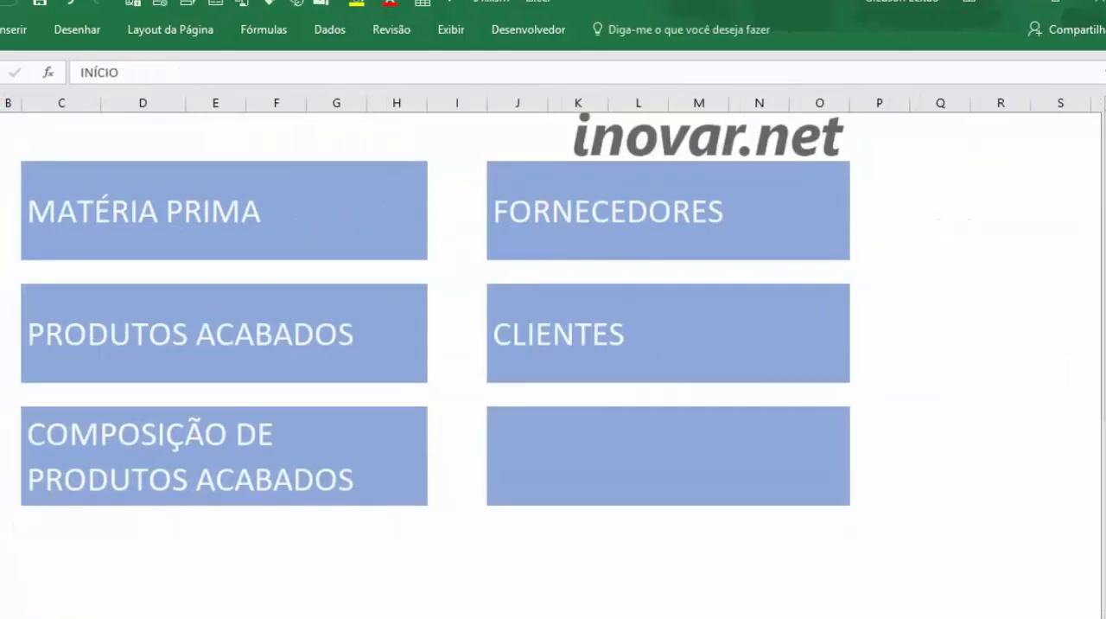
# Step: Open the MATÉRIA PRIMA register and change the description of the material with code 7 to OMELETE
pyautogui.click(153, 222)
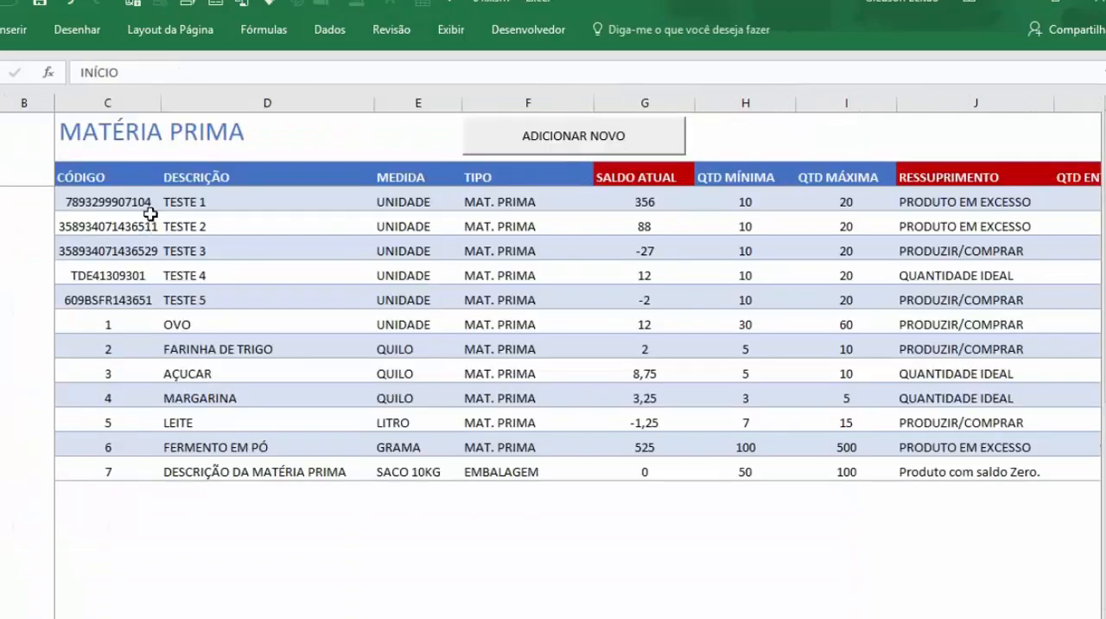
pyautogui.click(208, 465)
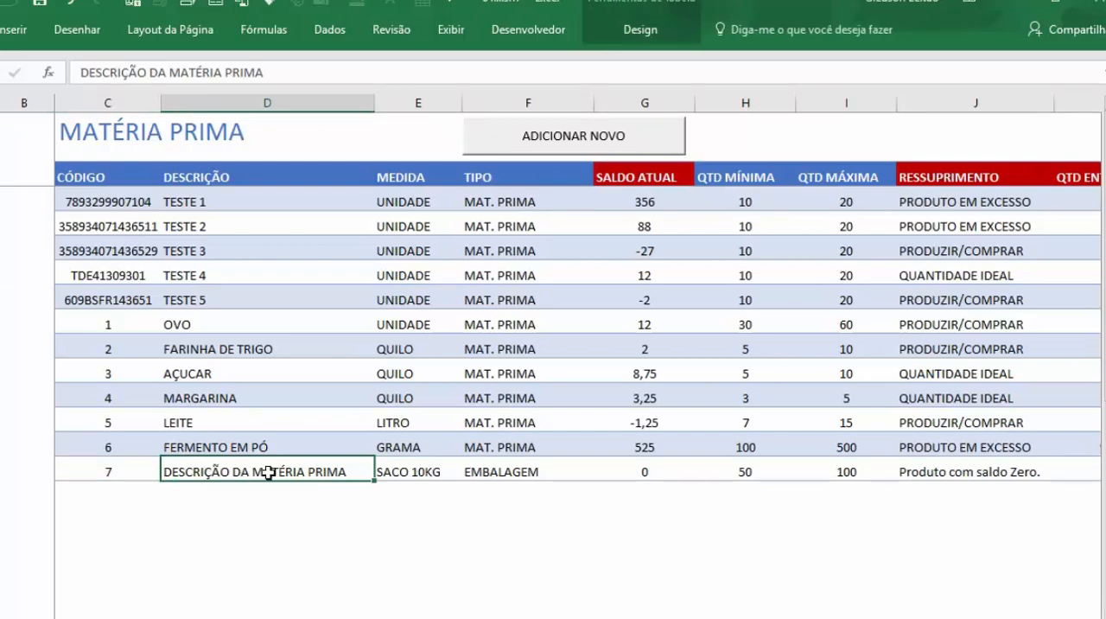
pyautogui.write('OMELETE')
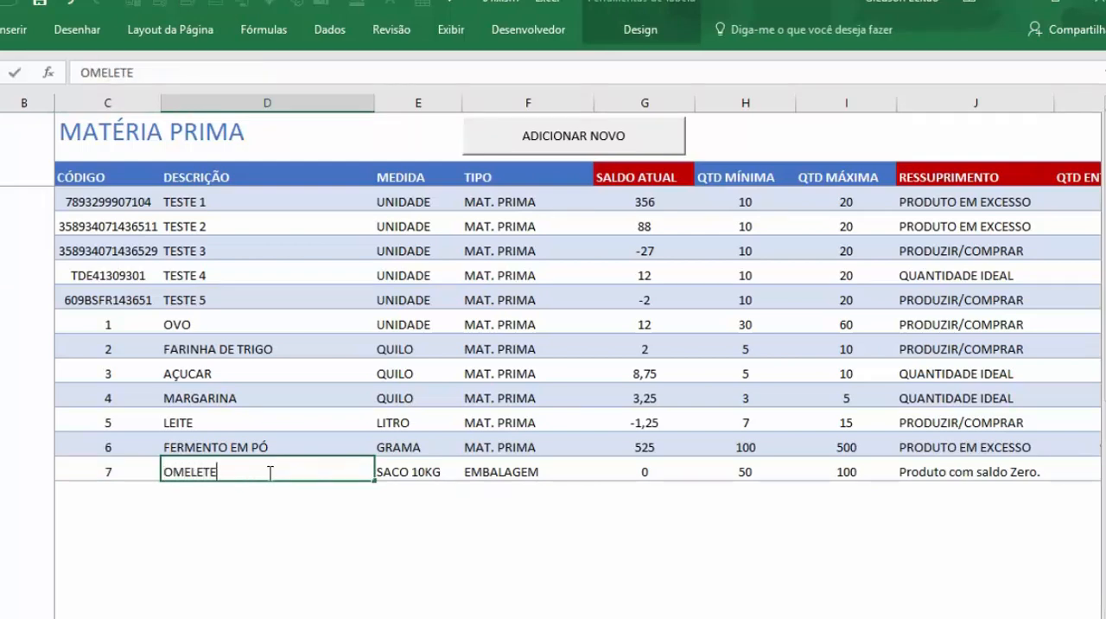
pyautogui.press('Tab')
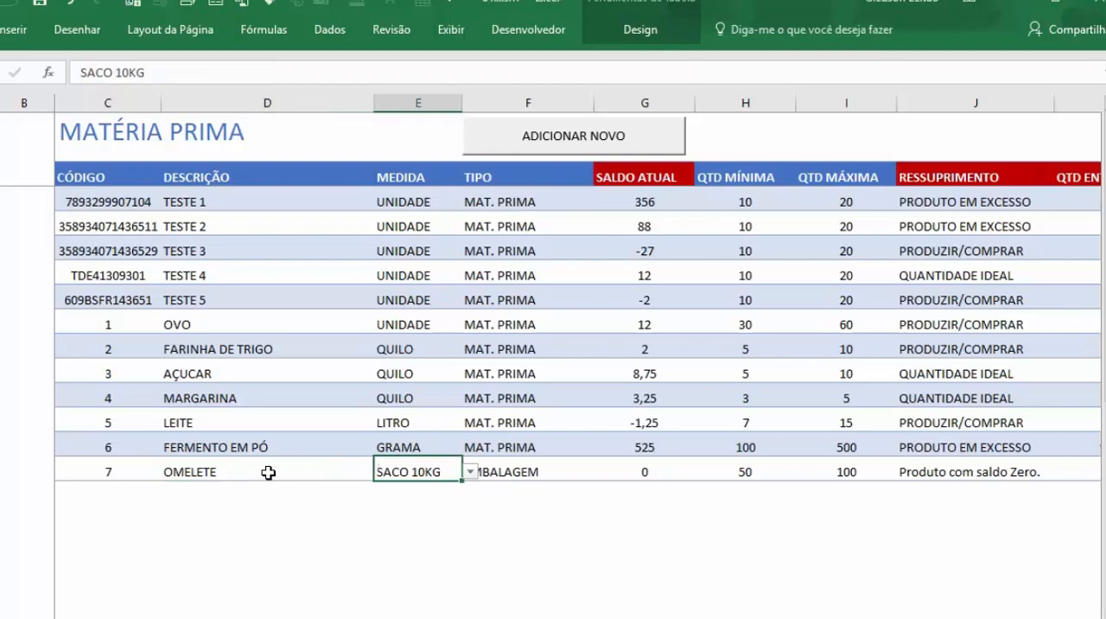
# Step: Set the OMELETE material's measure to UNIDADE and its type to MAT. PRIMA
pyautogui.click(470, 471)
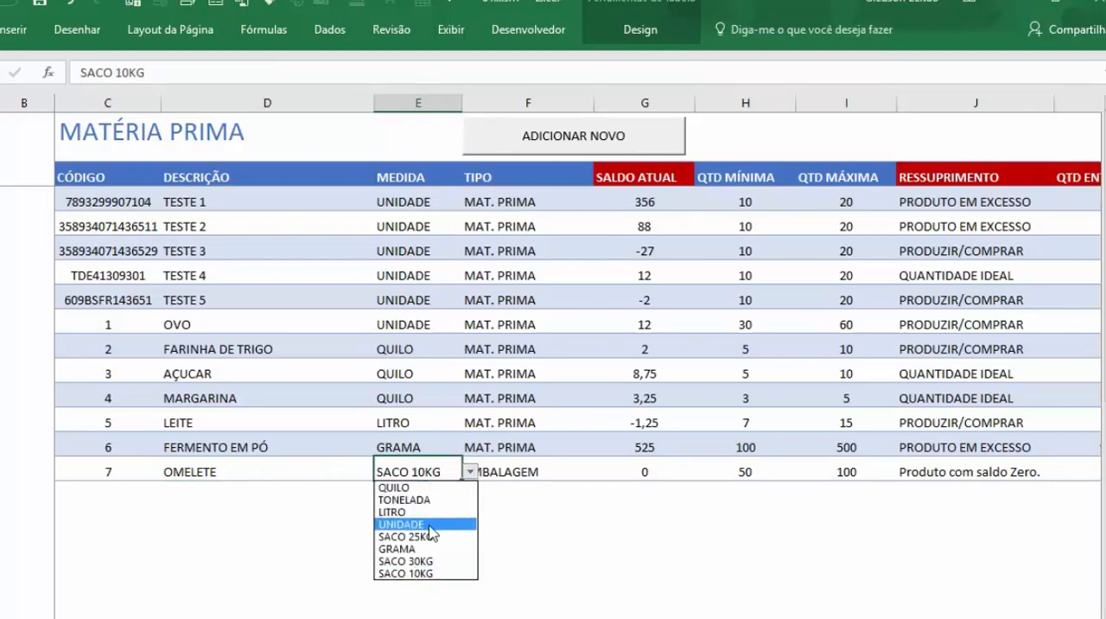
pyautogui.click(420, 524)
pyautogui.press('Tab')
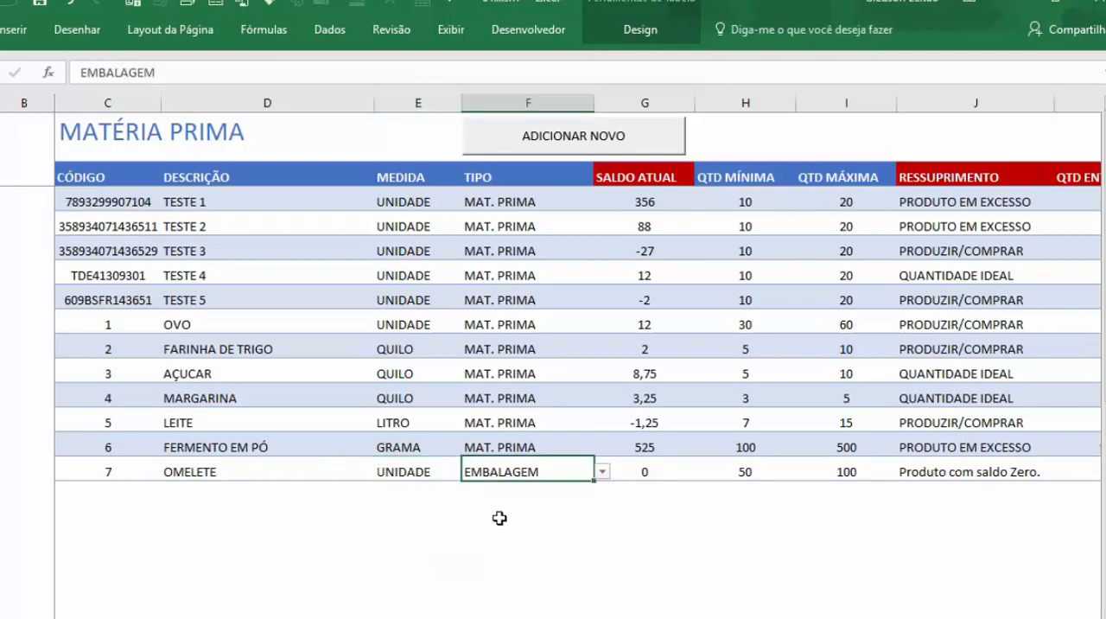
pyautogui.press('Delete')
pyautogui.hotkey('alt', 'Down')
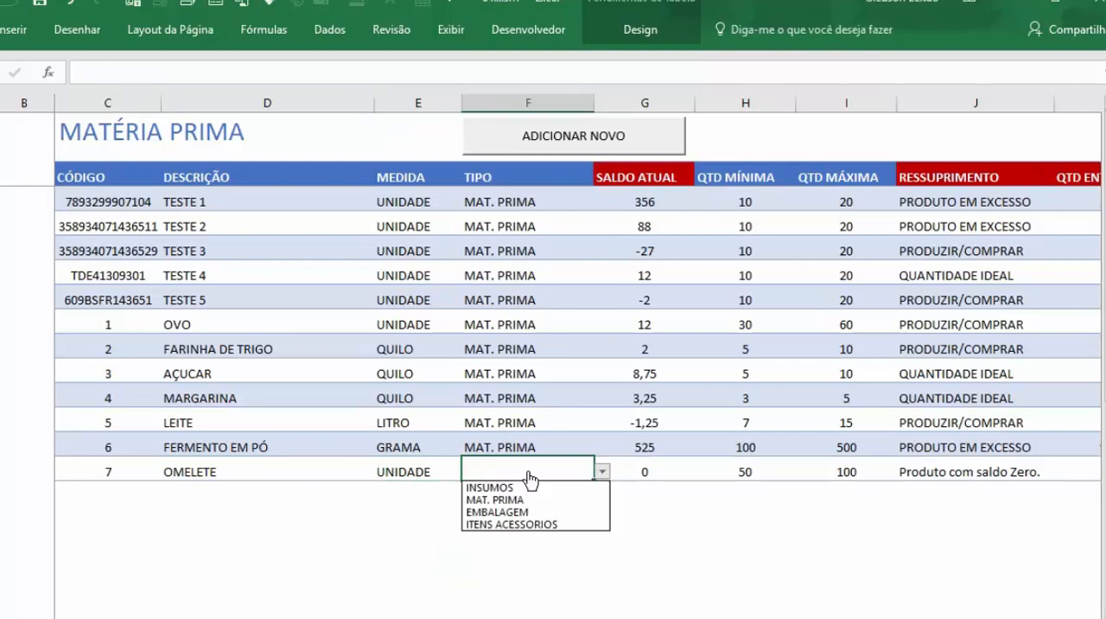
pyautogui.click(553, 499)
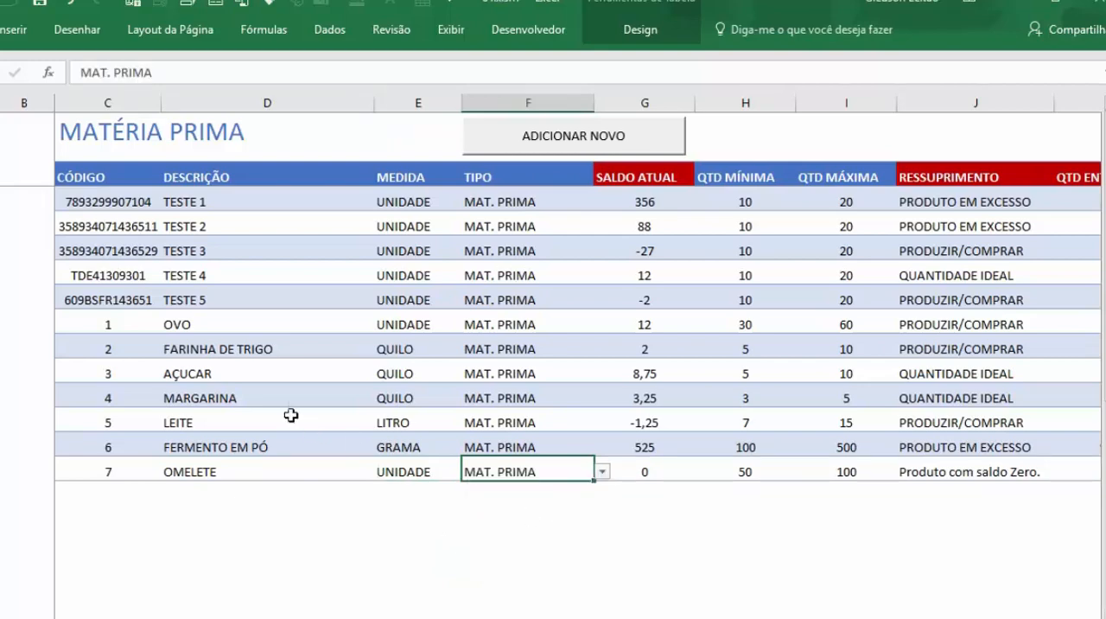
# Step: Return to the TRANSFORMAR MATERIA PRIMA form through the movements page
pyautogui.click(2, 251)
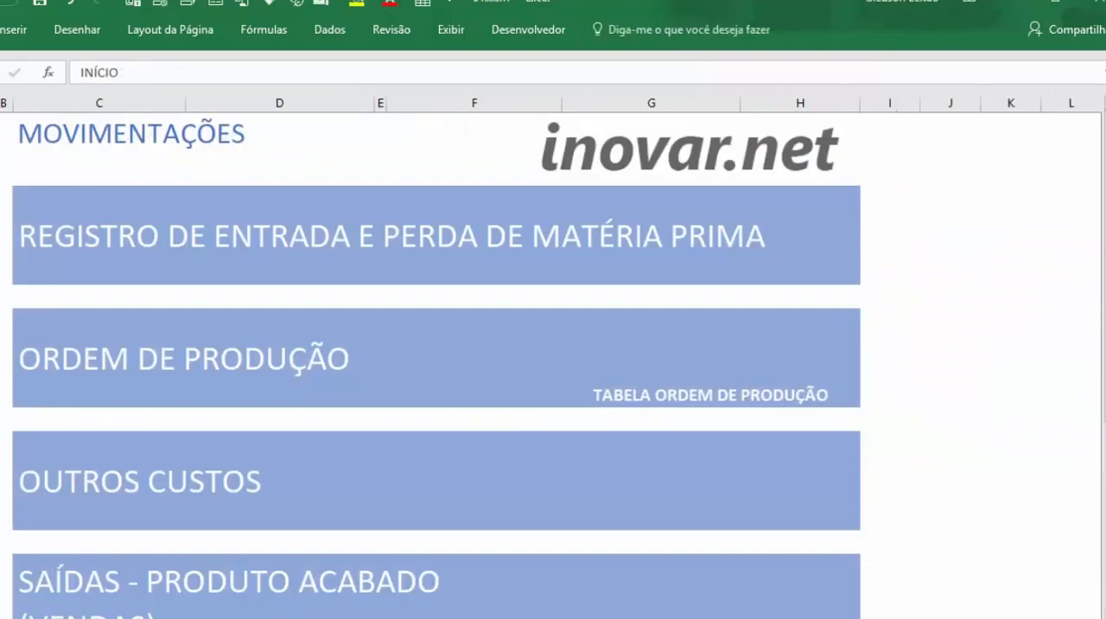
pyautogui.scroll(-4, 190, 476)
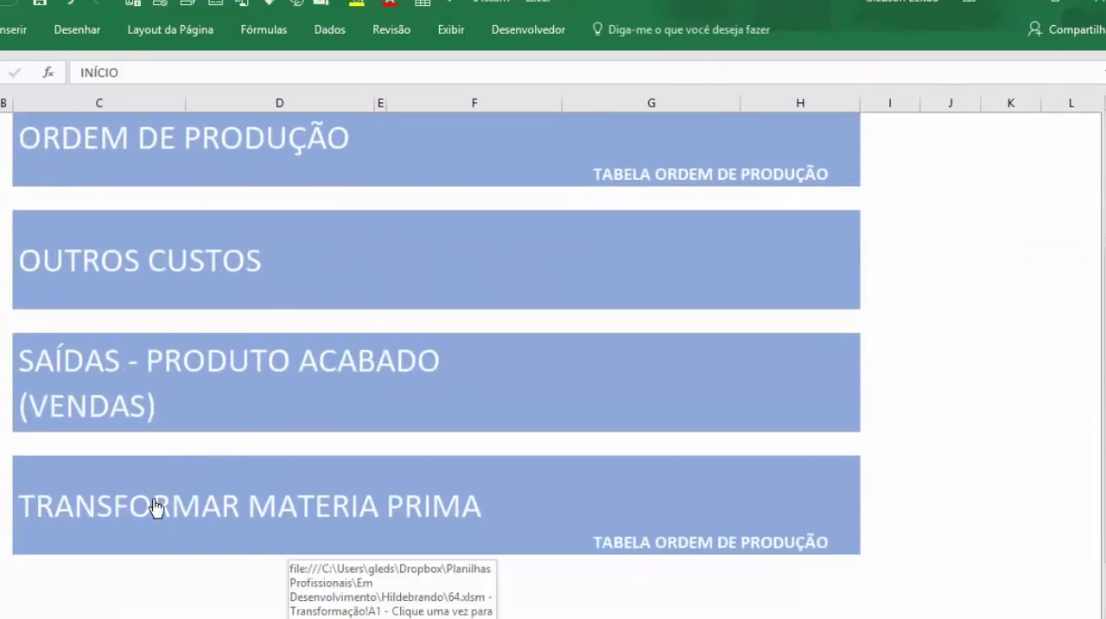
pyautogui.click(156, 506)
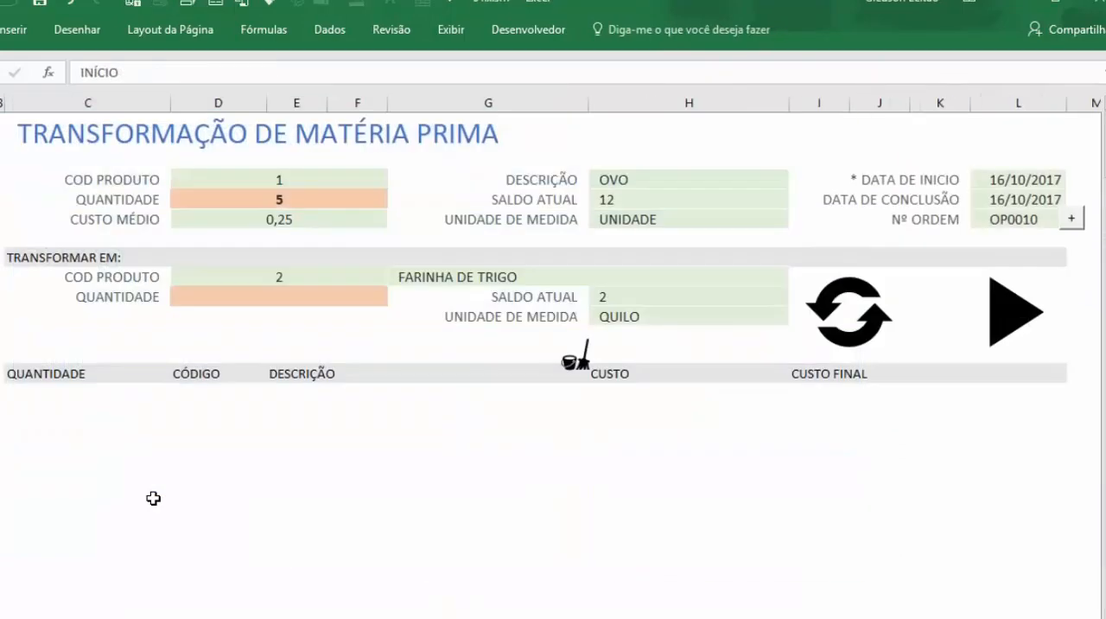
# Step: Add target product code 7 with quantity 10 to the transformation's output list
pyautogui.click(271, 275)
pyautogui.write('7')
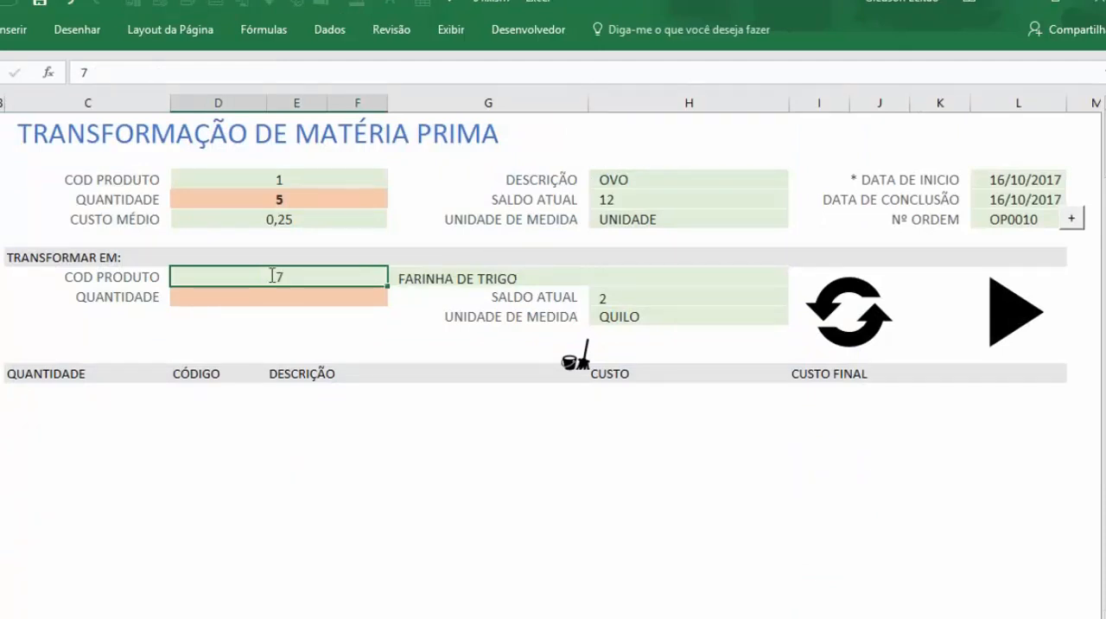
pyautogui.press('Return')
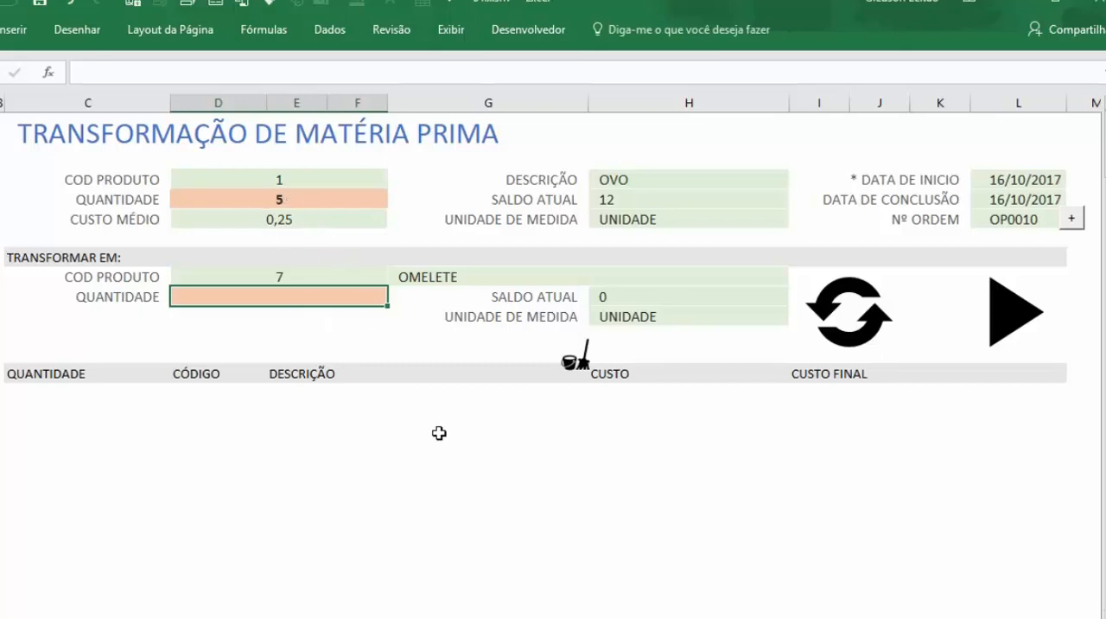
pyautogui.write('10')
pyautogui.press('Return')
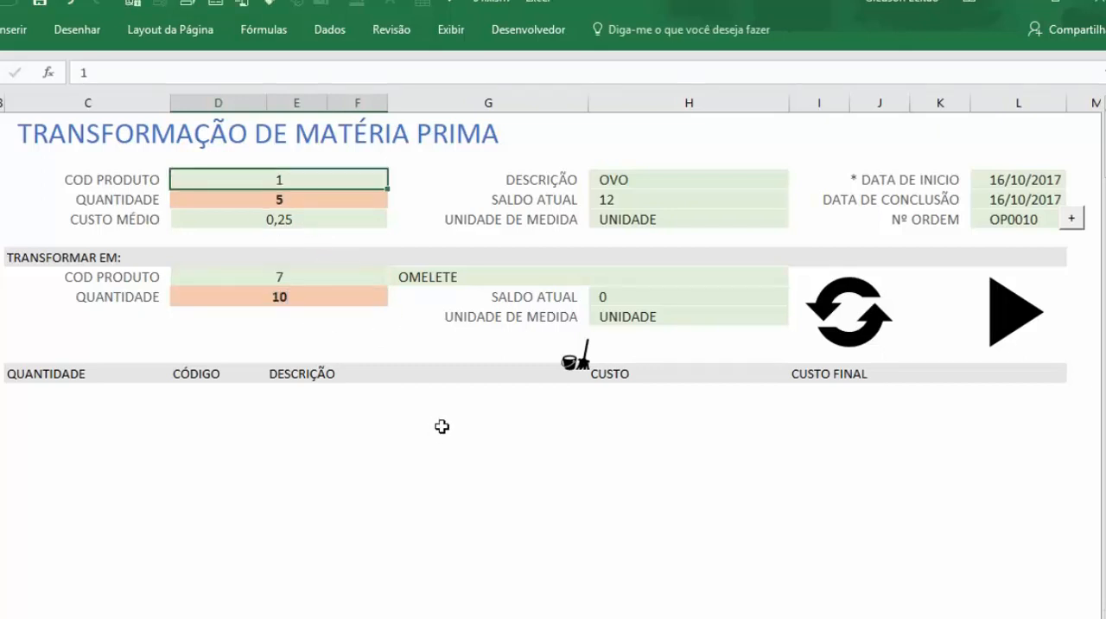
pyautogui.click(317, 330)
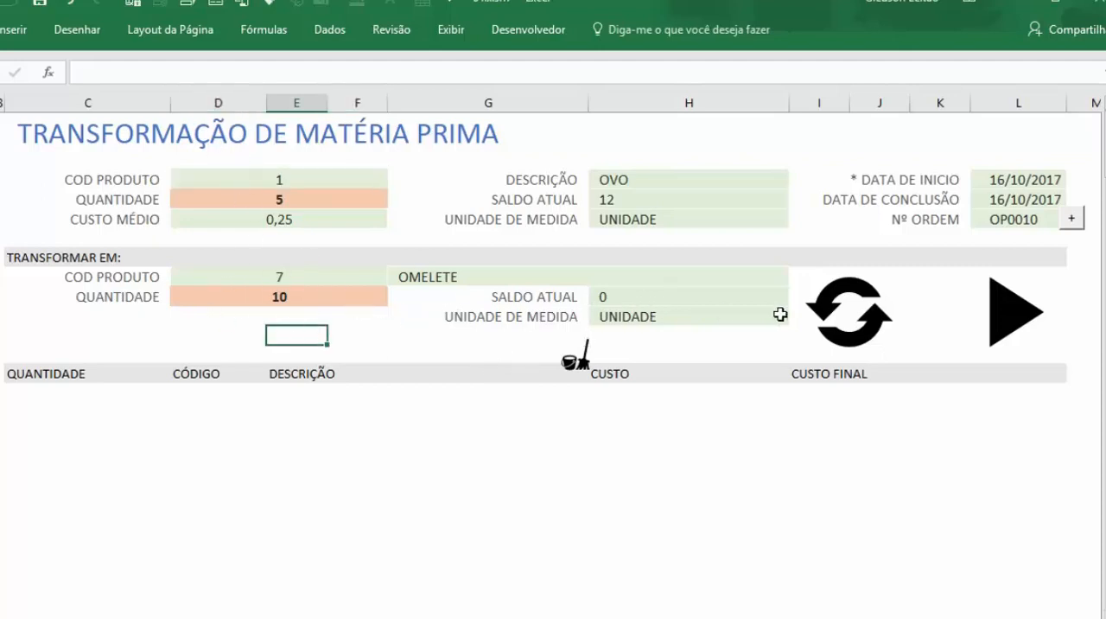
pyautogui.click(871, 307)
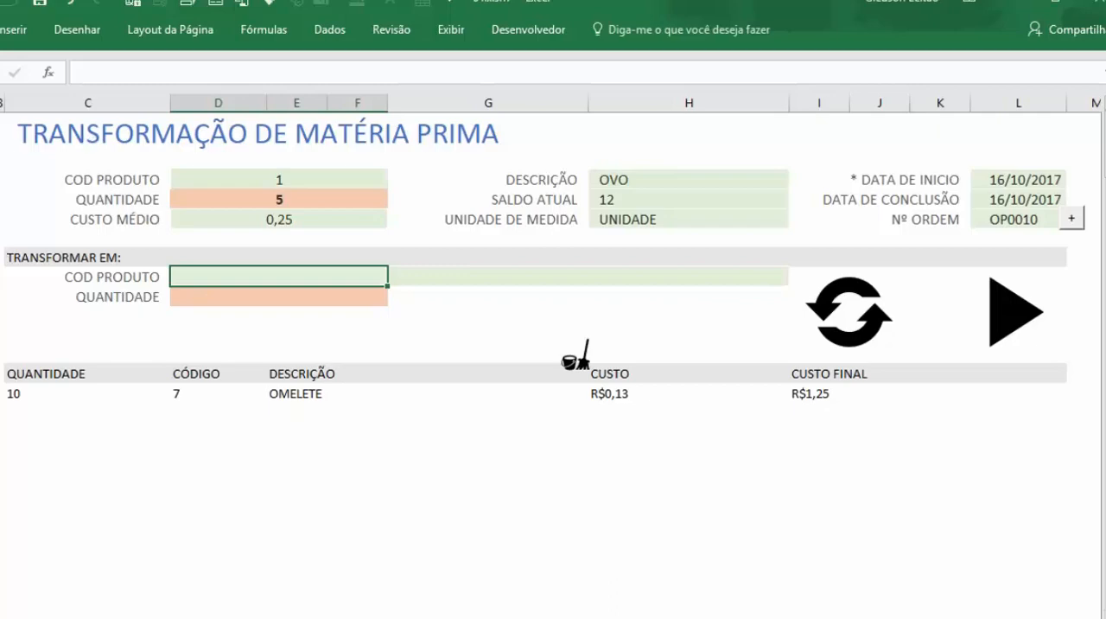
# Step: Open the MATÉRIA PRIMA register and add a new material with code 8 and description OVO COZINHADO
pyautogui.click(9, 173)
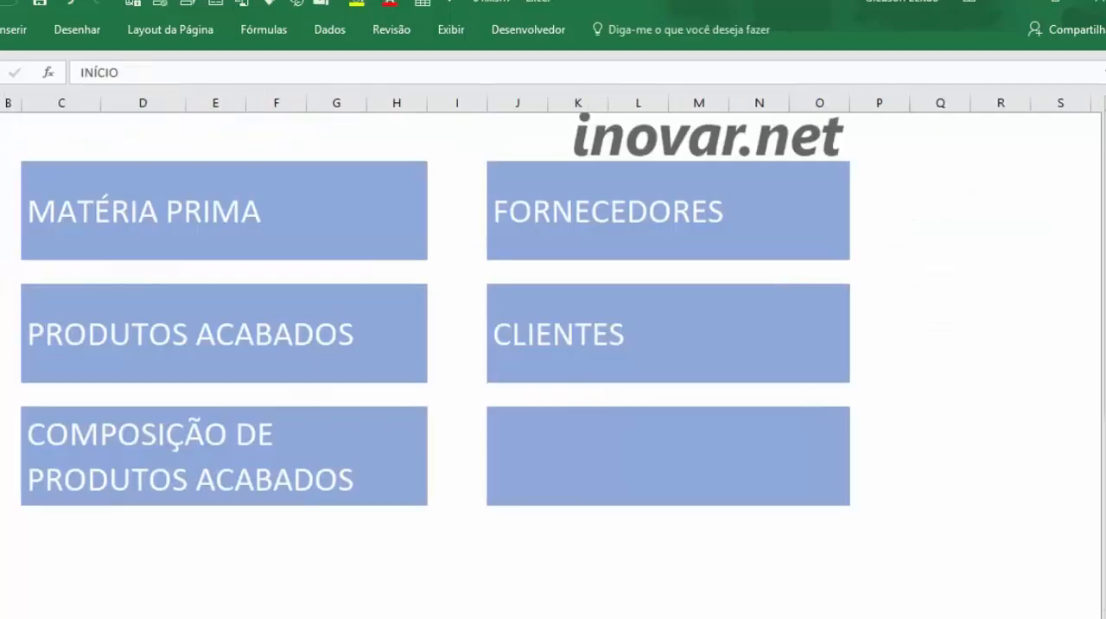
pyautogui.click(168, 217)
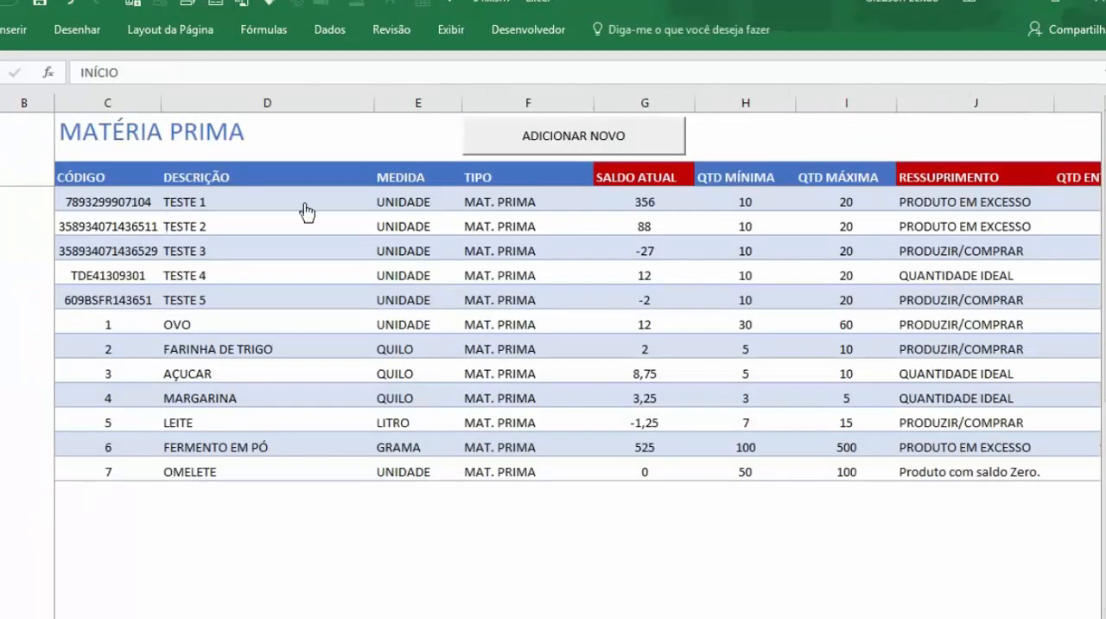
pyautogui.click(557, 145)
pyautogui.write('8')
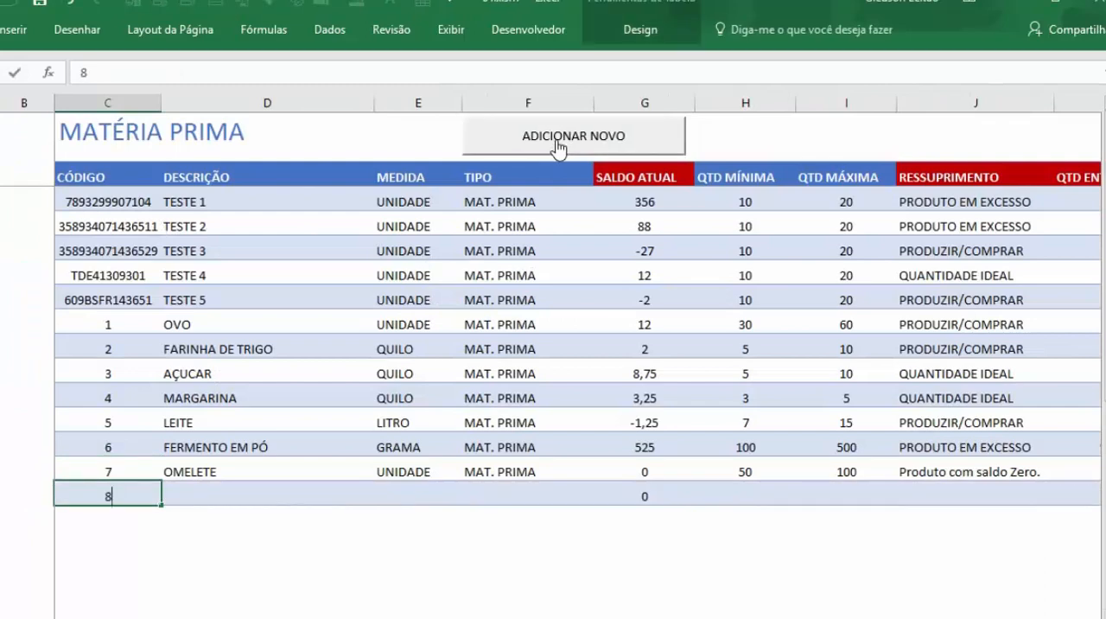
pyautogui.press('Tab')
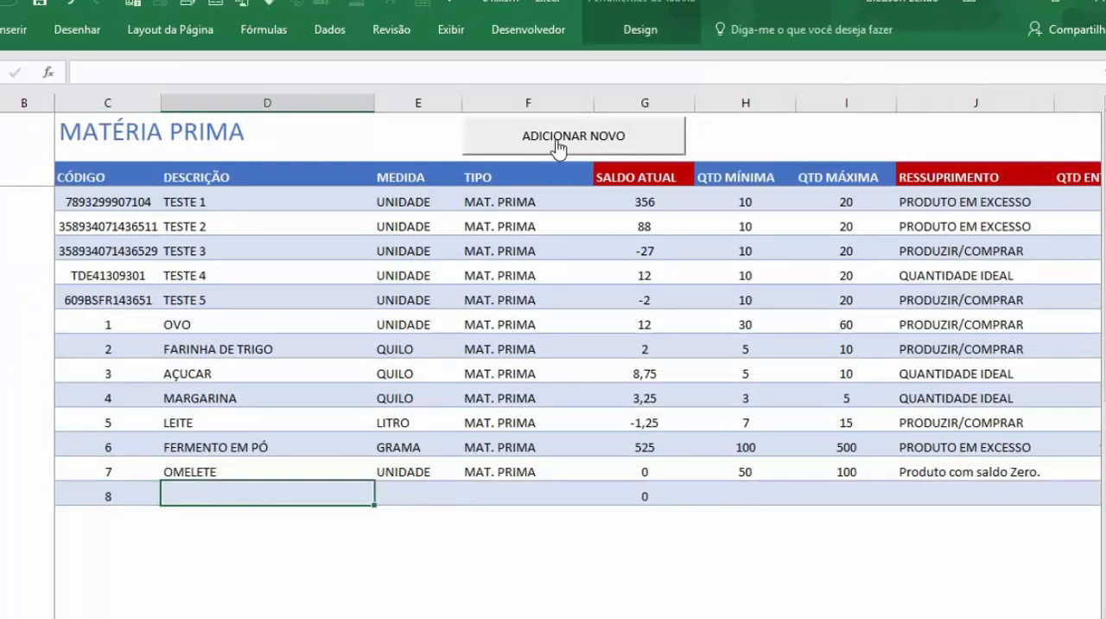
pyautogui.write('OVO COZINHADO')
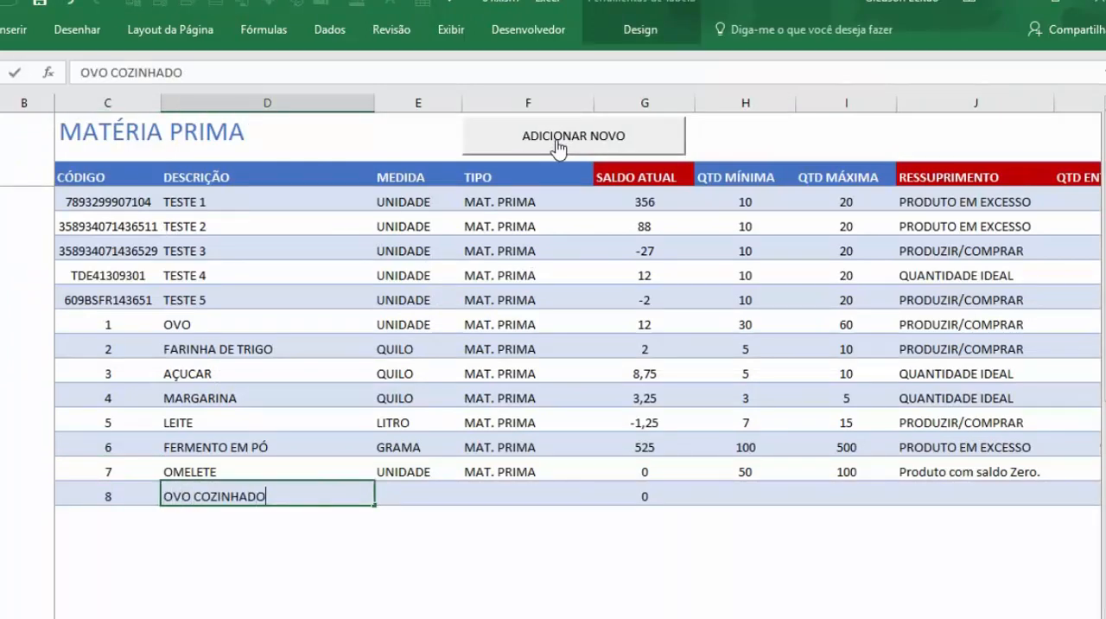
pyautogui.press('Tab')
# Step: Set the OVO COZINHADO material's measure to UNIDADE and its type to MAT. PRIMA
pyautogui.click(470, 496)
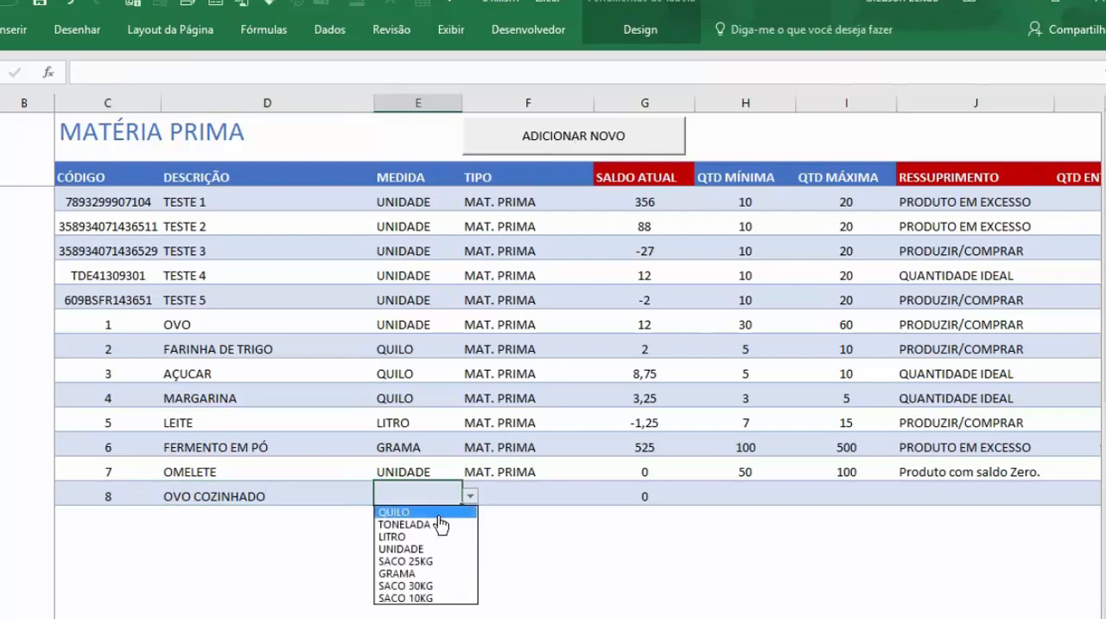
pyautogui.click(453, 551)
pyautogui.click(592, 500)
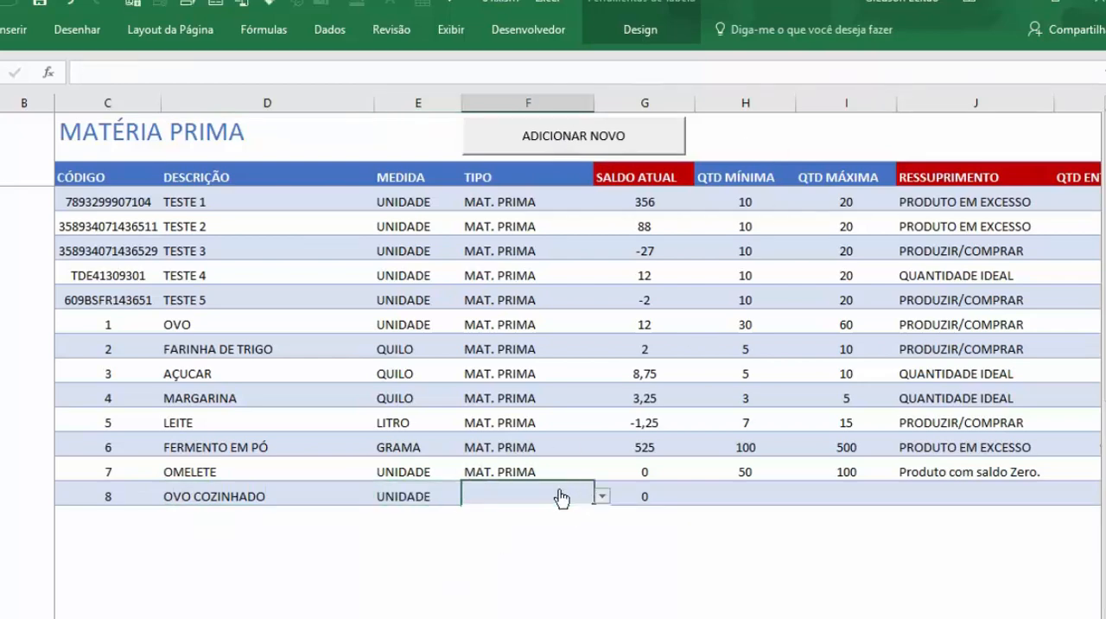
pyautogui.click(602, 496)
pyautogui.click(550, 527)
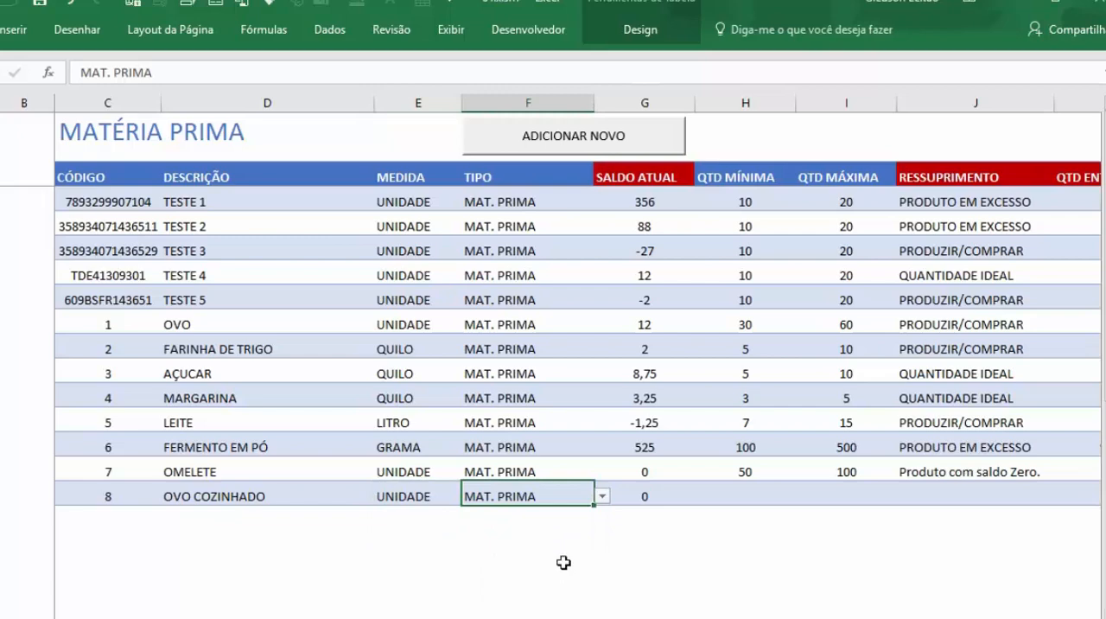
# Step: Go back through the movements page to the raw material transformation form
pyautogui.click(3, 173)
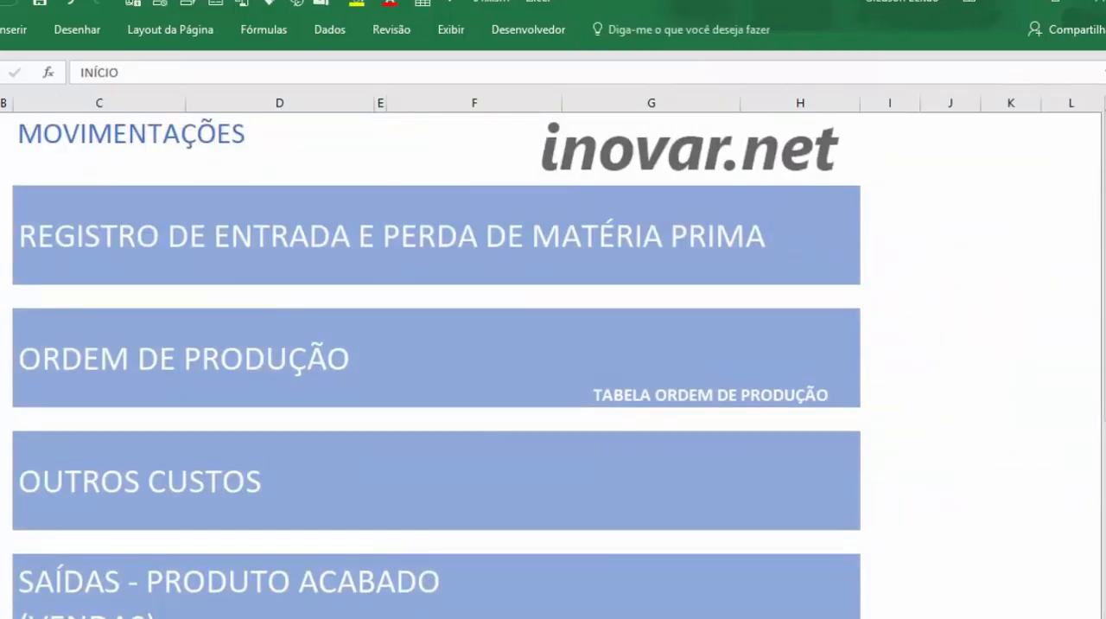
pyautogui.scroll(-2, 207, 292)
pyautogui.click(192, 594)
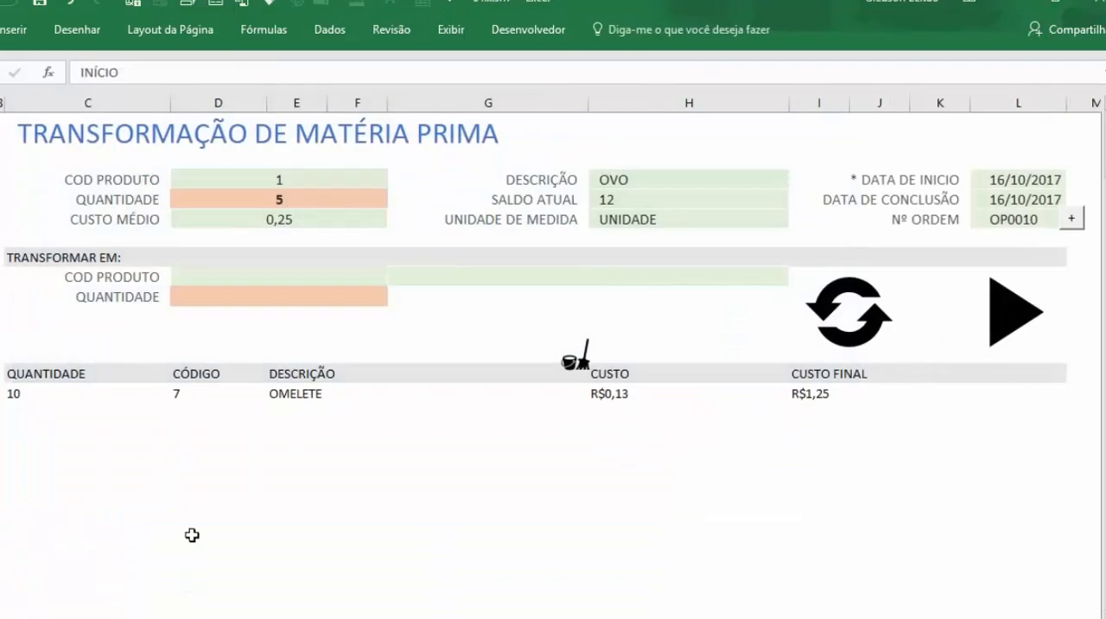
# Step: Add target product code 8 with quantity 2 to the transformation's output list
pyautogui.click(248, 274)
pyautogui.write('8')
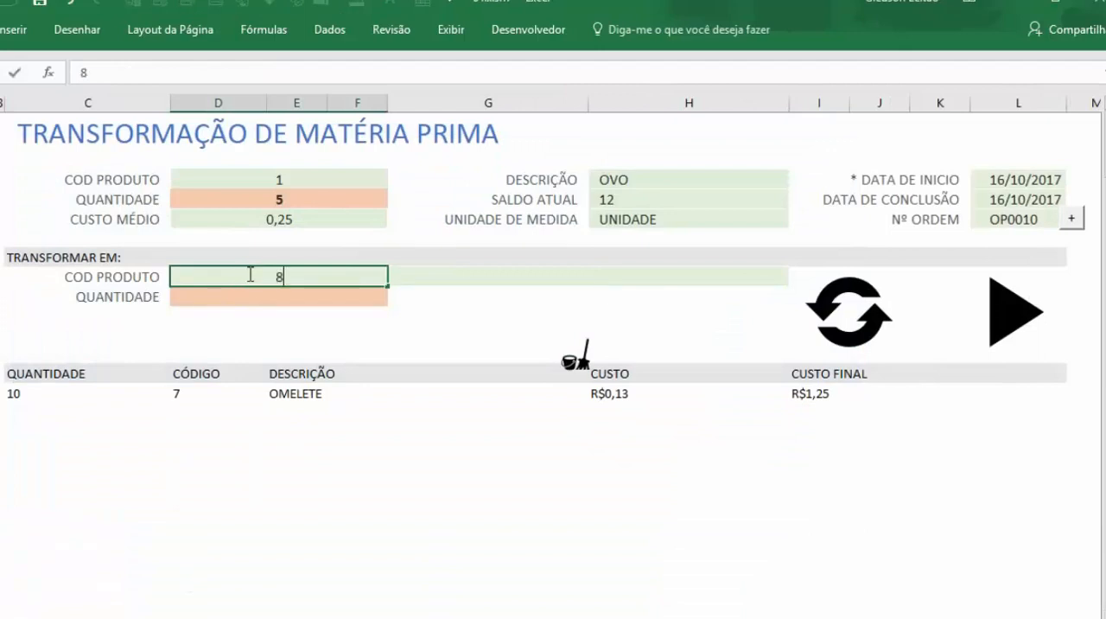
pyautogui.press('Return')
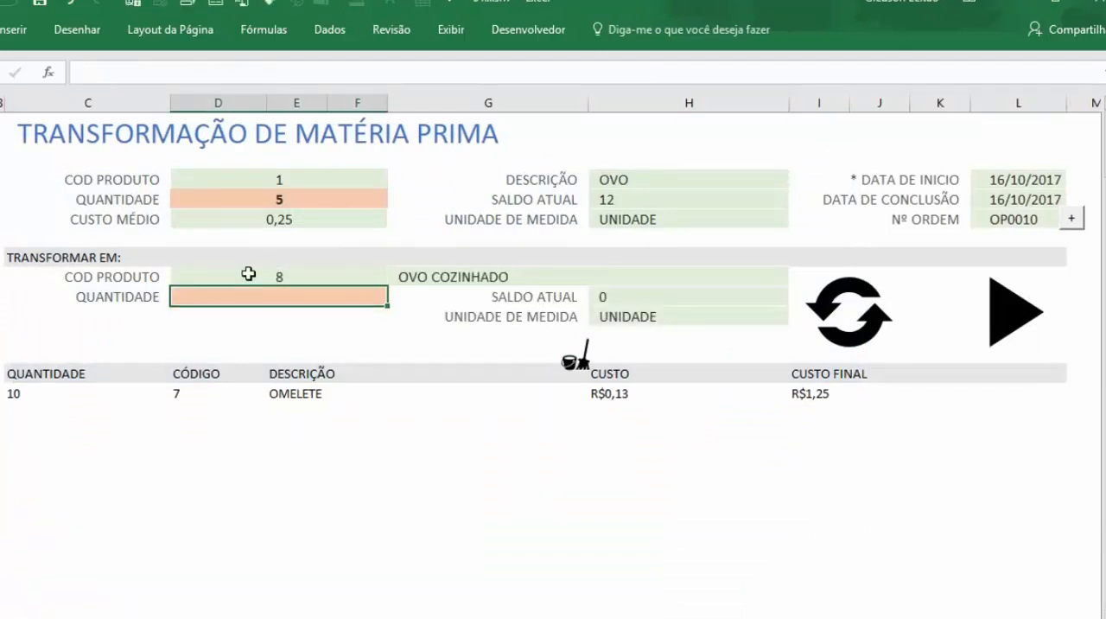
pyautogui.write('2')
pyautogui.press('Return')
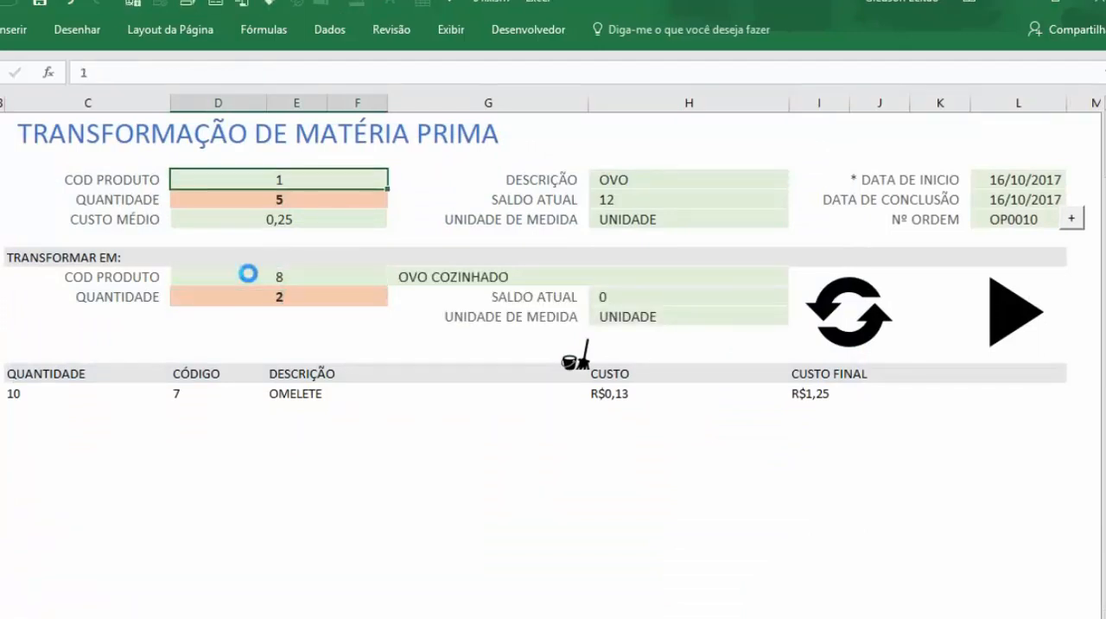
pyautogui.click(823, 318)
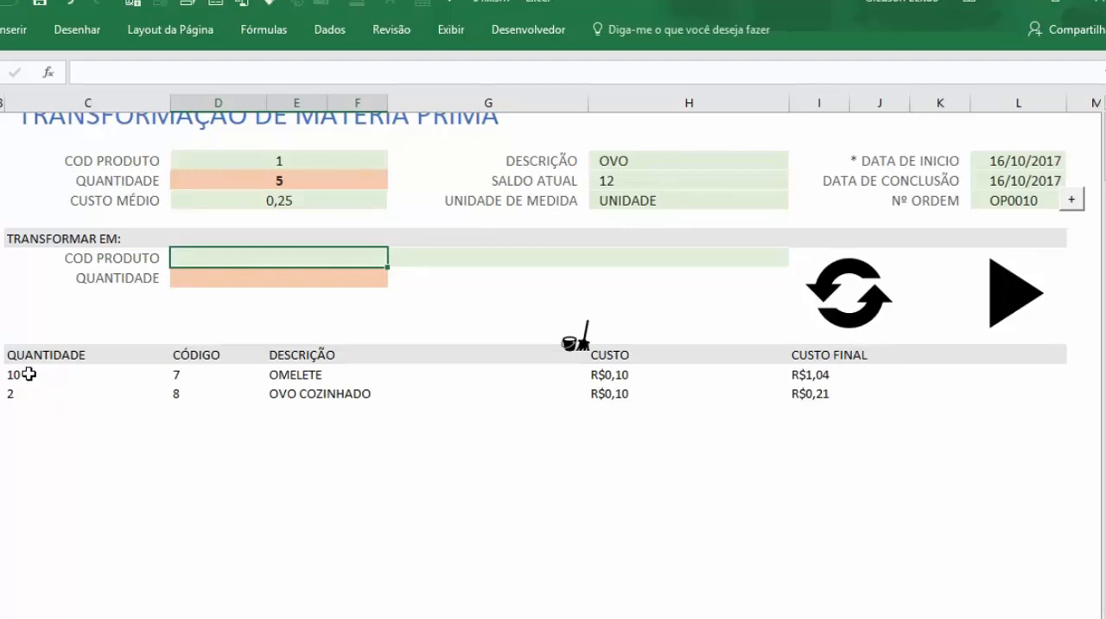
# Step: Examine the quantities and final costs of the OMELETE and OVO COZINHADO lines in the output list
pyautogui.moveTo(30, 374); pyautogui.dragTo(336, 375)
pyautogui.moveTo(86, 401); pyautogui.dragTo(363, 413)
pyautogui.click(463, 459)
pyautogui.scroll(1, 463, 459)
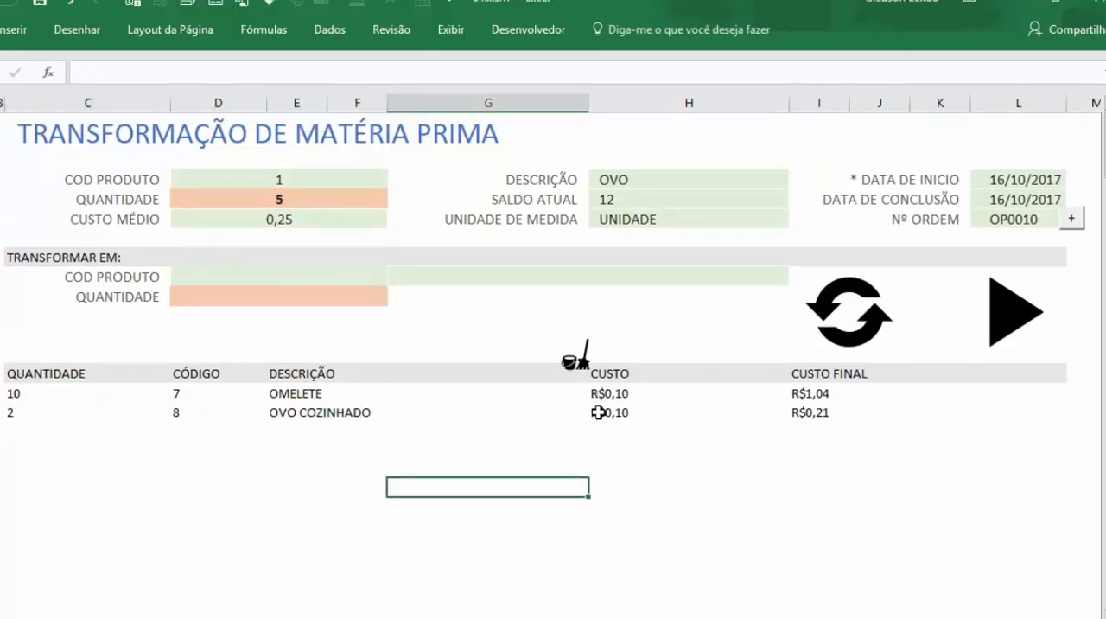
pyautogui.moveTo(805, 396); pyautogui.dragTo(815, 404)
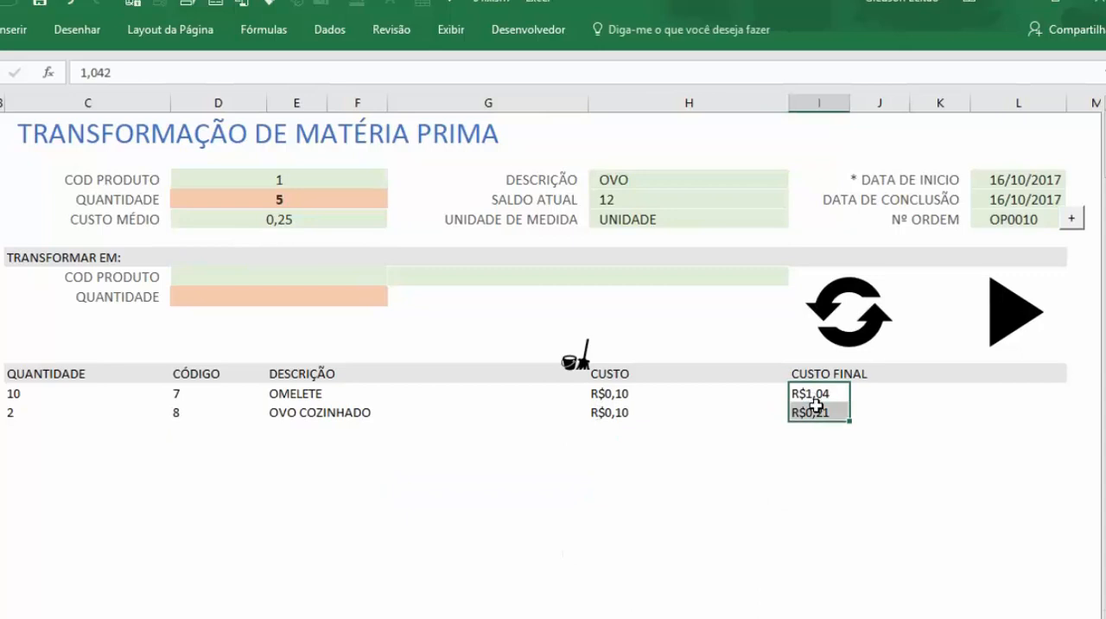
pyautogui.click(464, 465)
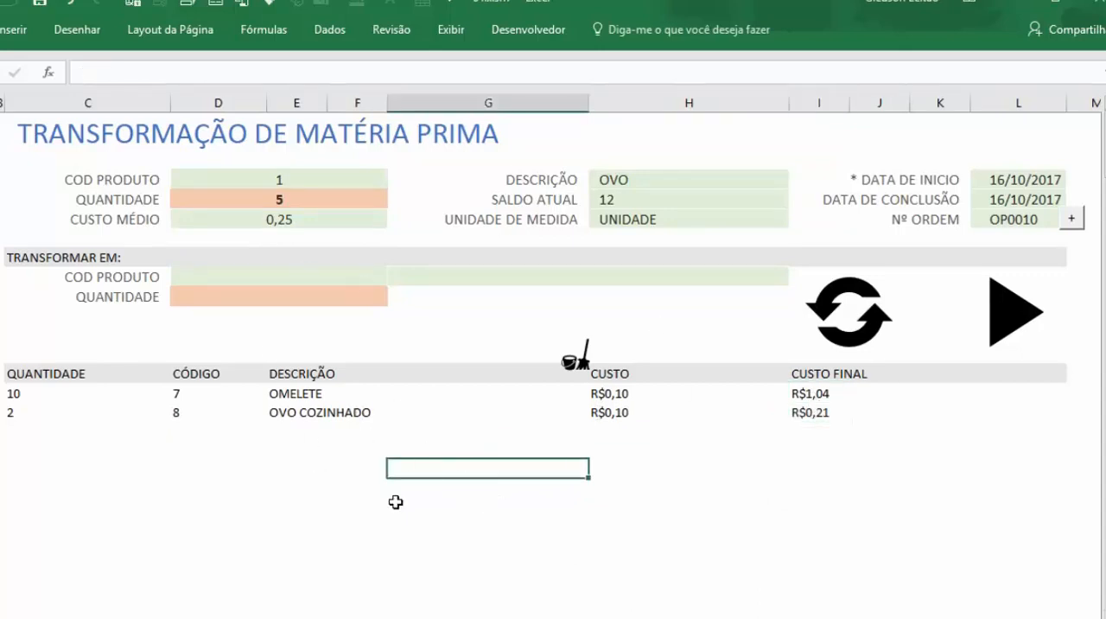
# Step: Review the source product, its quantity and the listed outputs, and execute the egg transformation
pyautogui.click(242, 199)
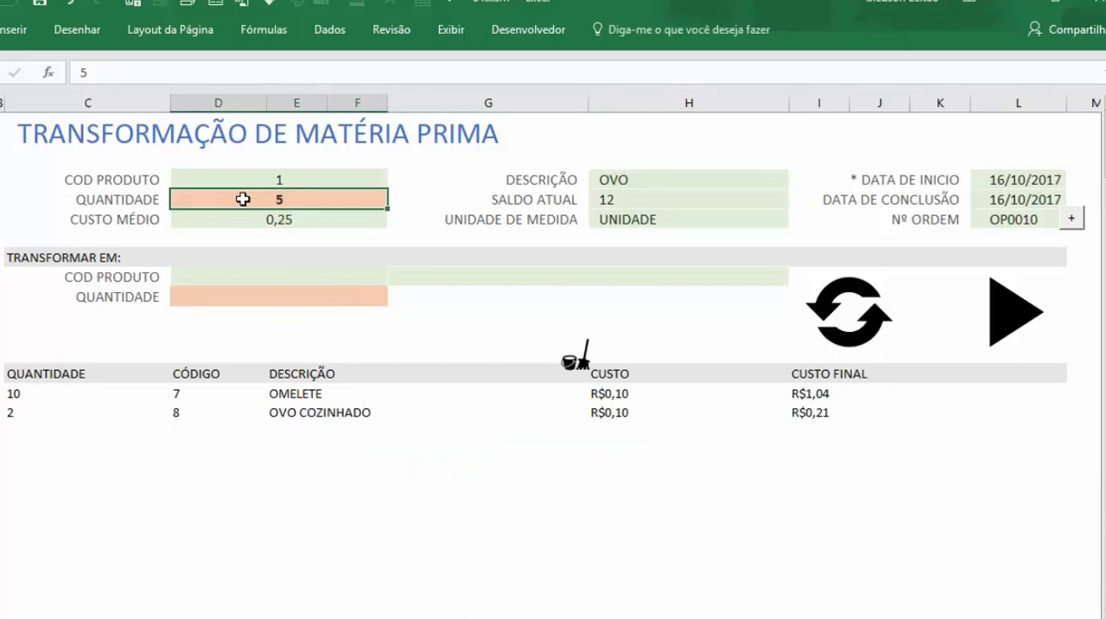
pyautogui.click(233, 177)
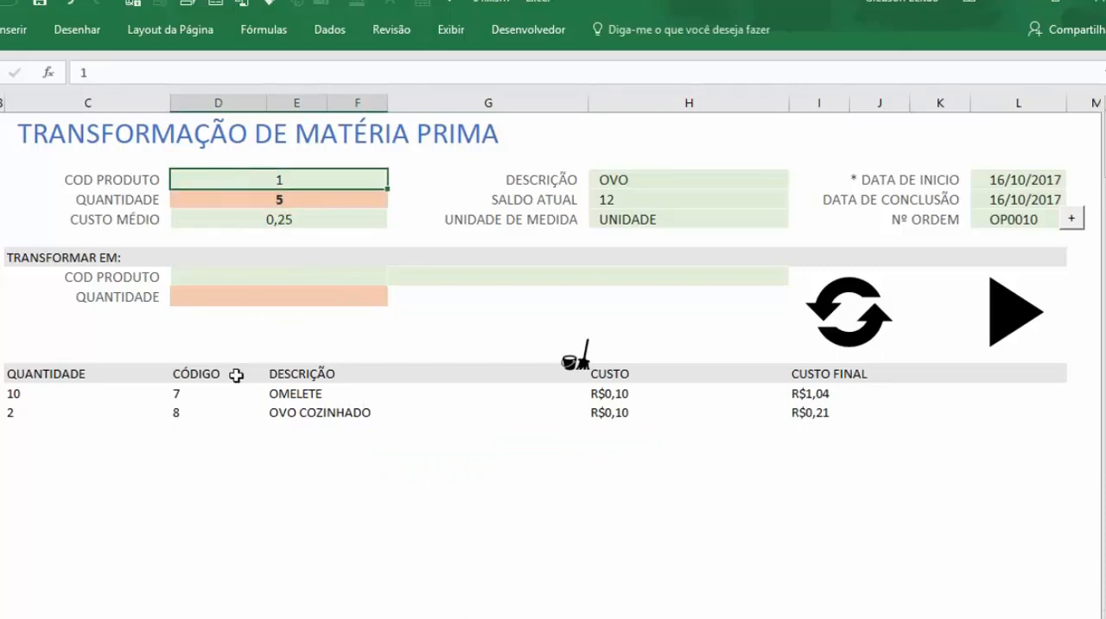
pyautogui.click(34, 398)
pyautogui.moveTo(35, 397); pyautogui.dragTo(221, 610)
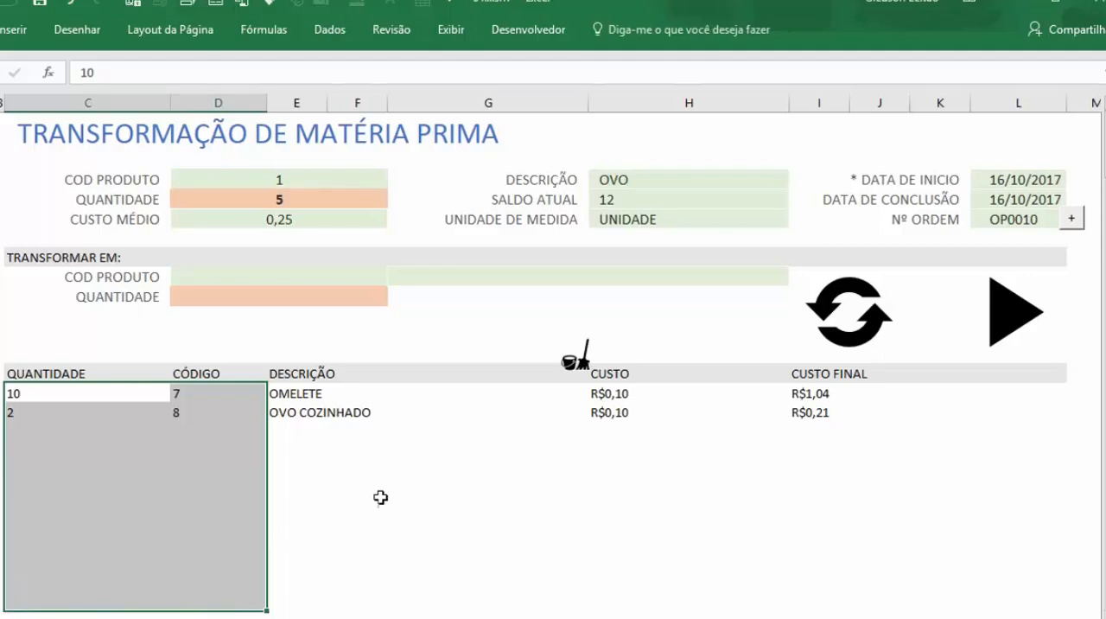
pyautogui.click(289, 337)
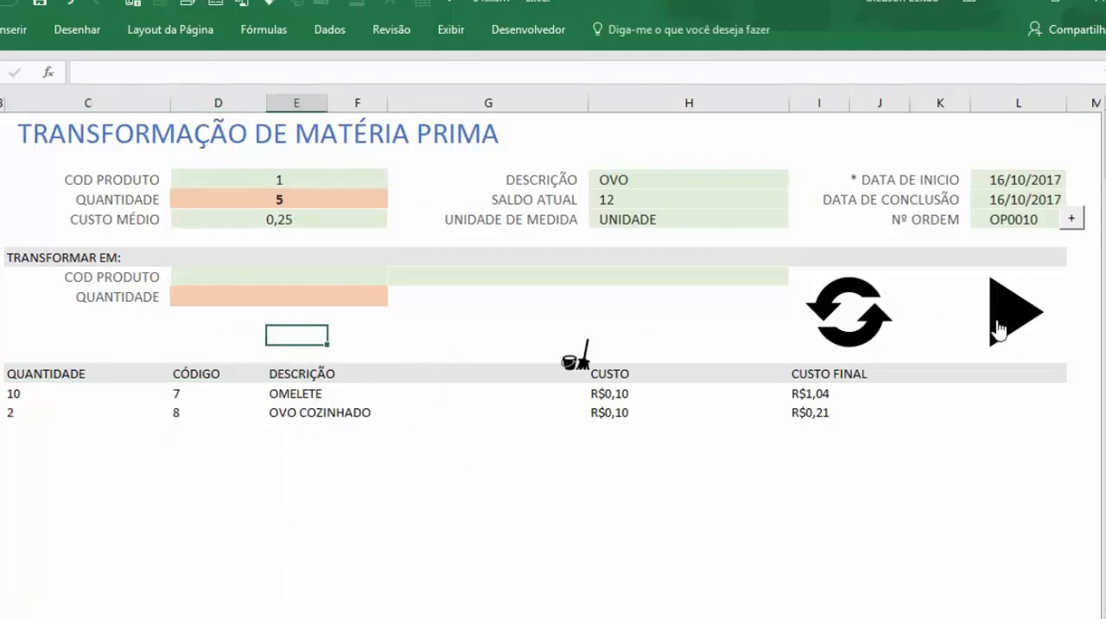
pyautogui.click(998, 326)
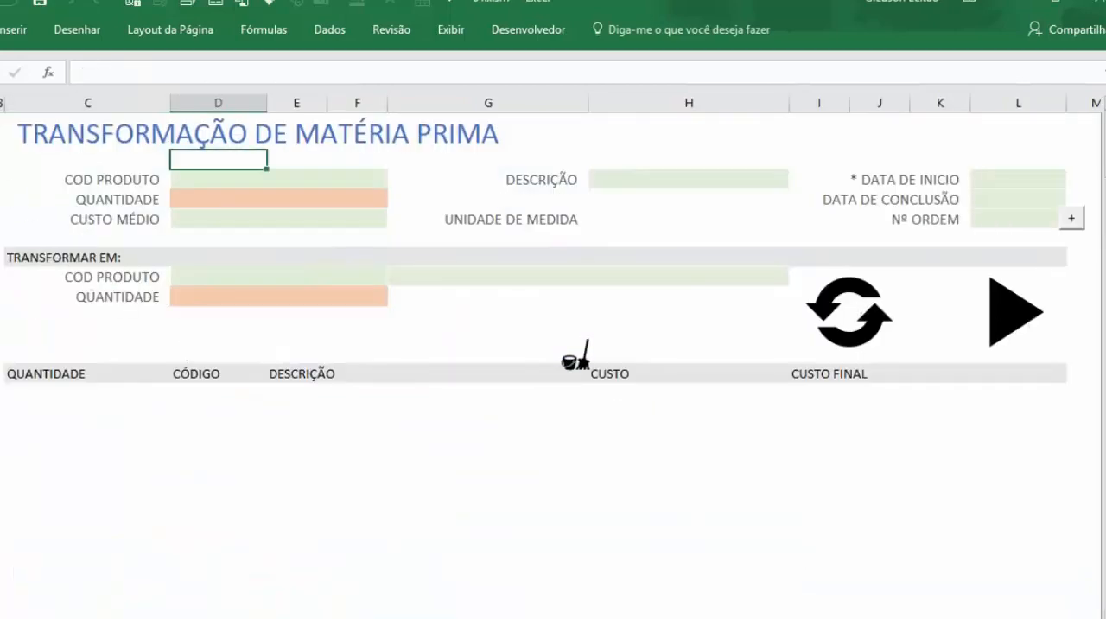
# Step: Open the production order table and examine the order number, dates and description of the newest transformation row
pyautogui.click(2, 141)
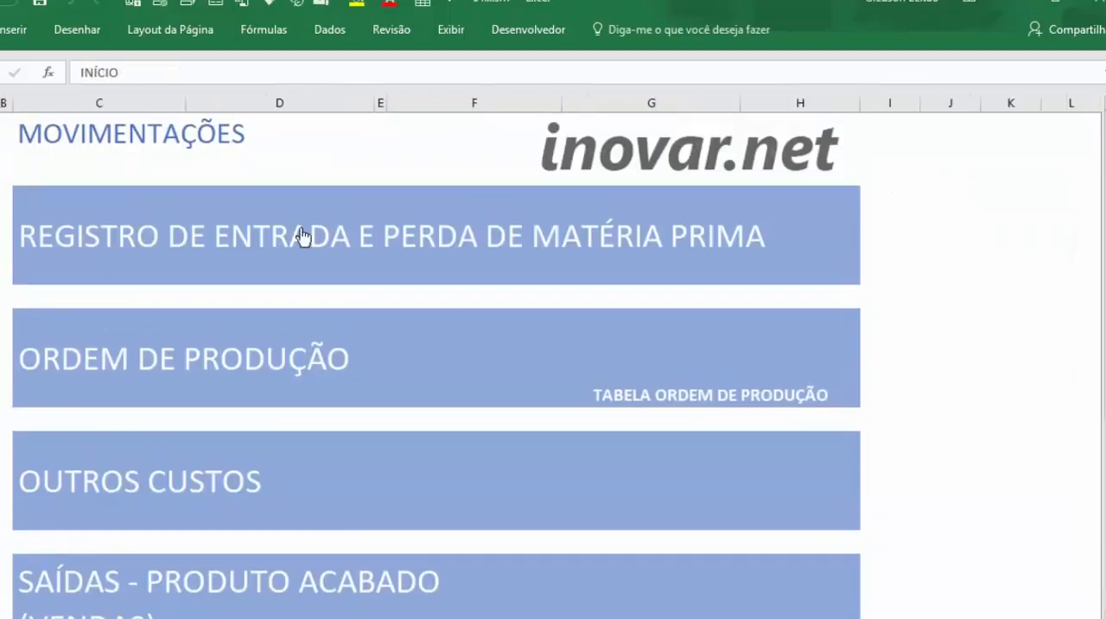
pyautogui.scroll(-2, 817, 434)
pyautogui.click(753, 248)
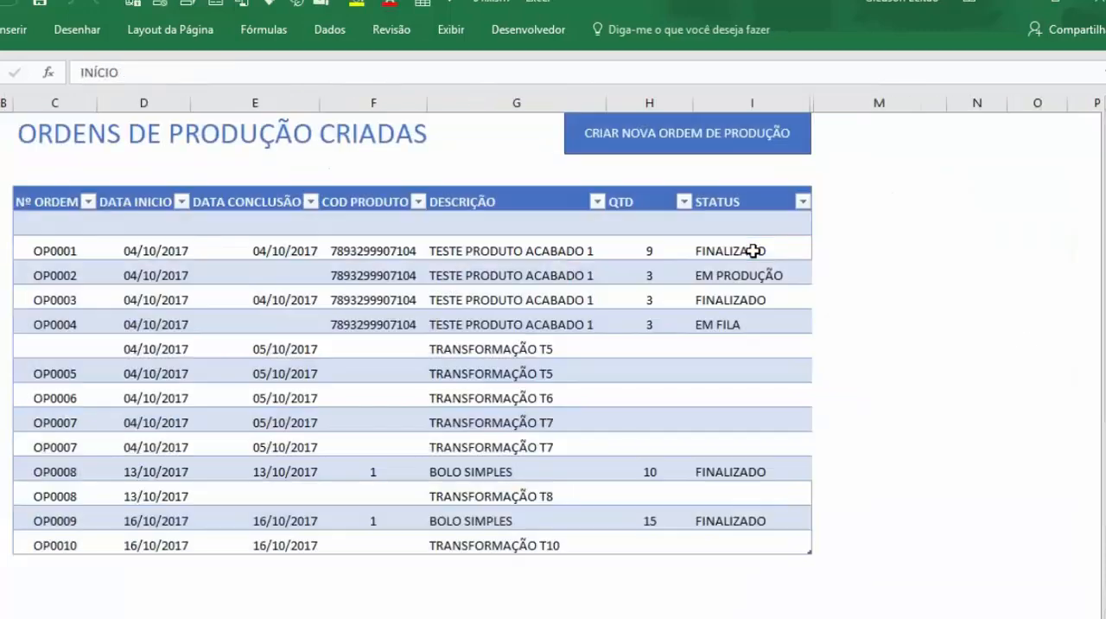
pyautogui.click(50, 545)
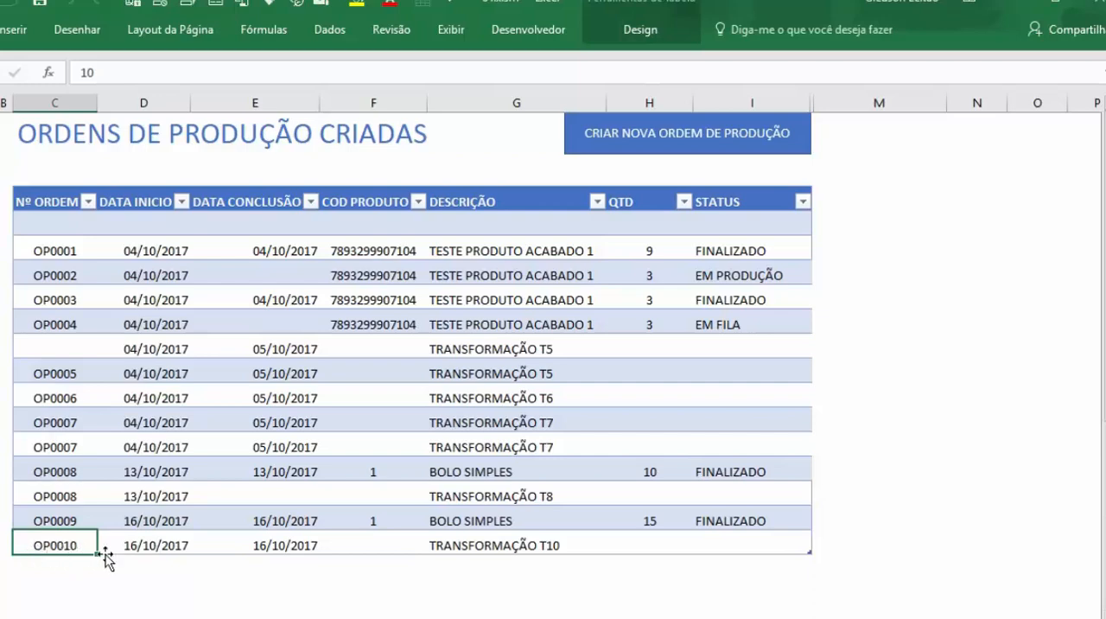
pyautogui.click(162, 553)
pyautogui.click(271, 547)
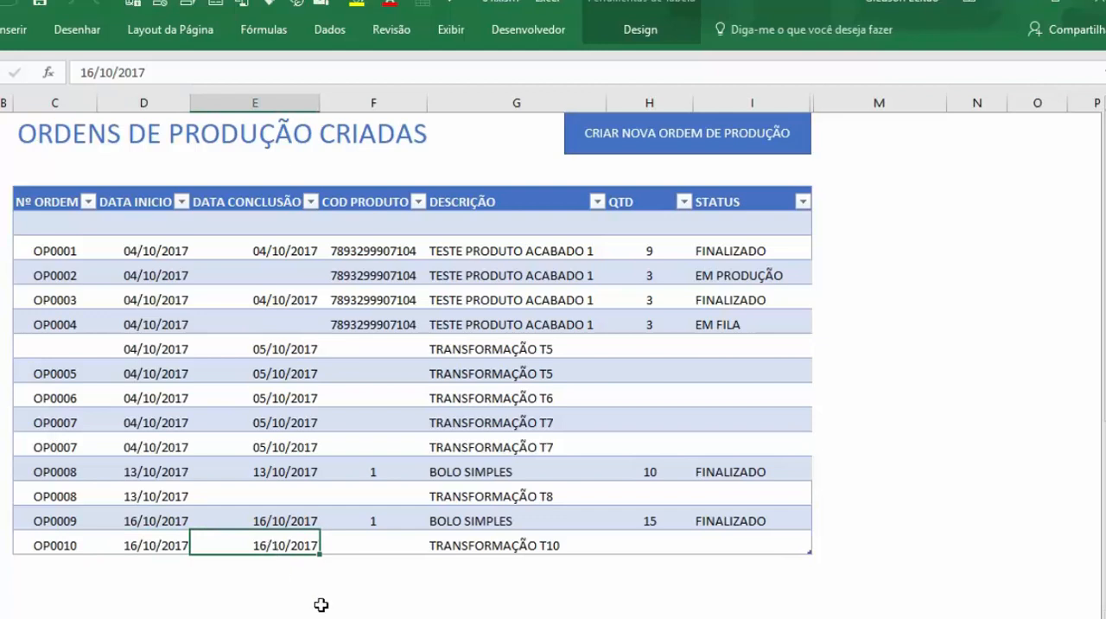
pyautogui.click(446, 552)
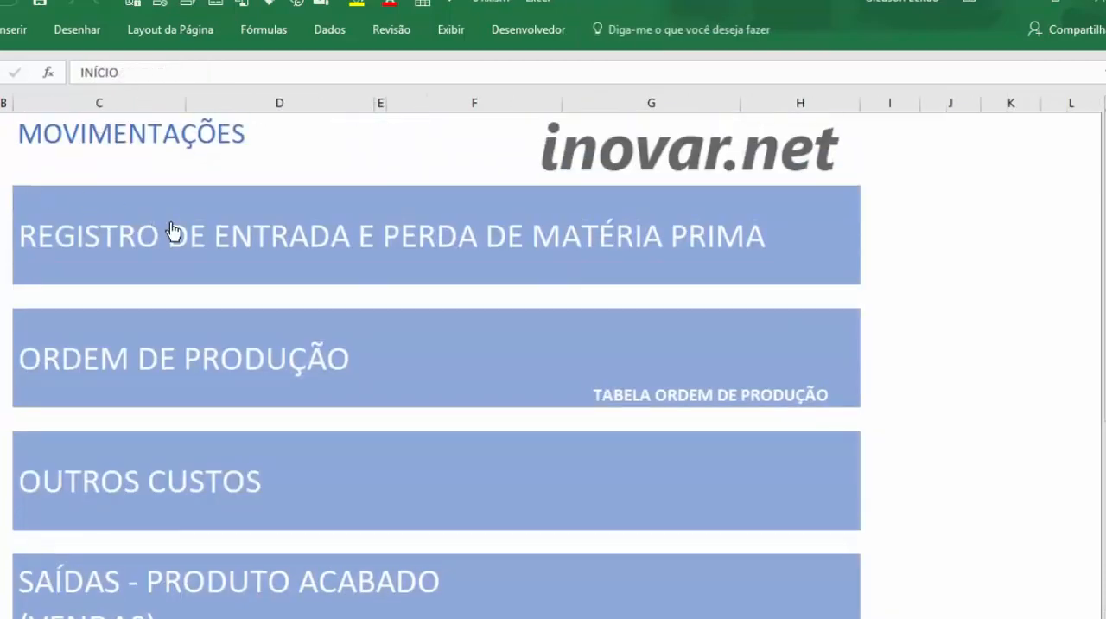
# Step: Open the raw material entry and loss register and examine the transformation's OVO, OMELETE and OVO COZINHADO movement rows
pyautogui.click(312, 235)
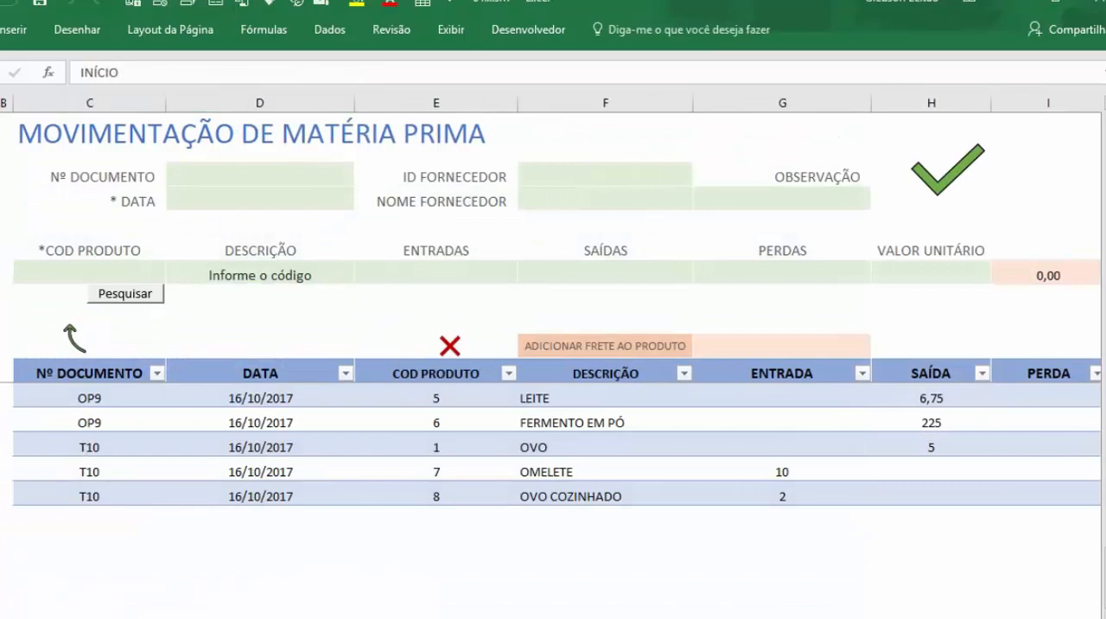
pyautogui.click(76, 443)
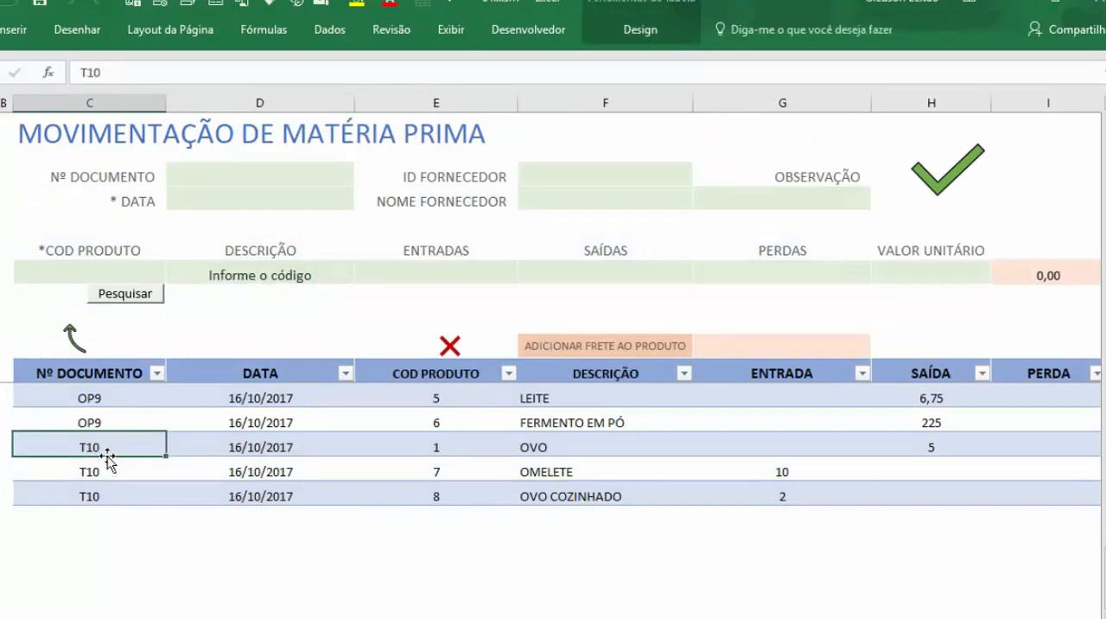
pyautogui.click(264, 449)
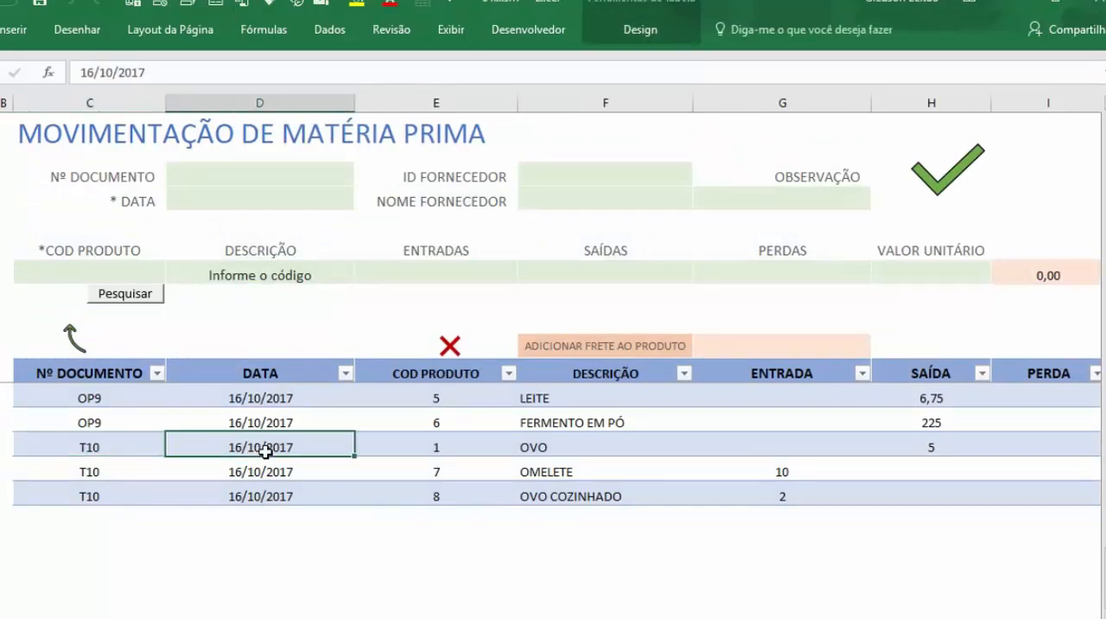
pyautogui.click(472, 452)
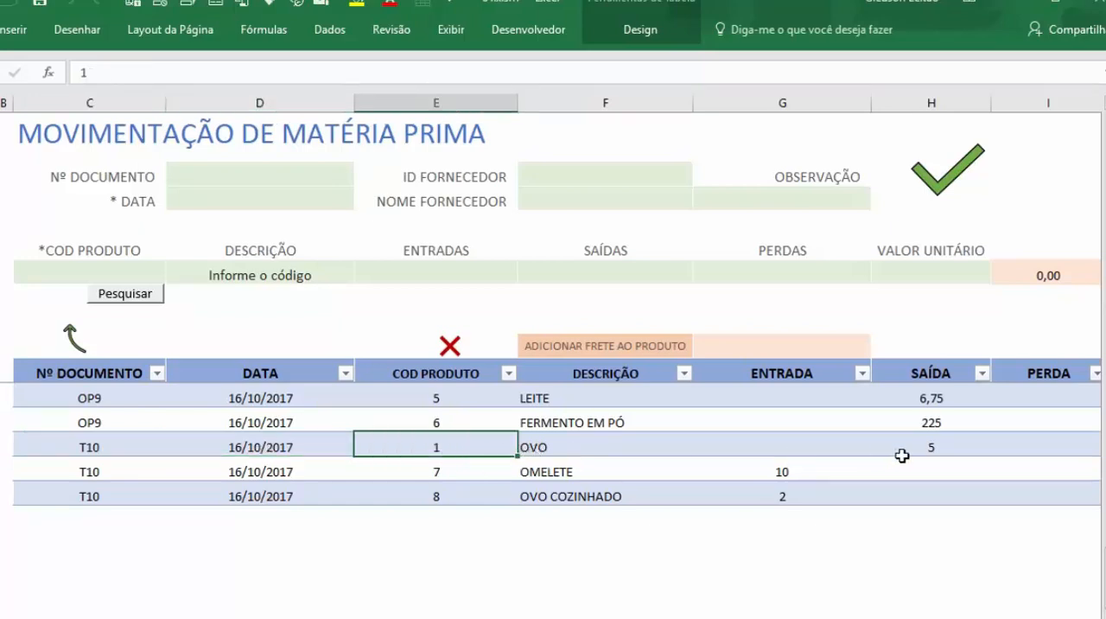
pyautogui.click(967, 447)
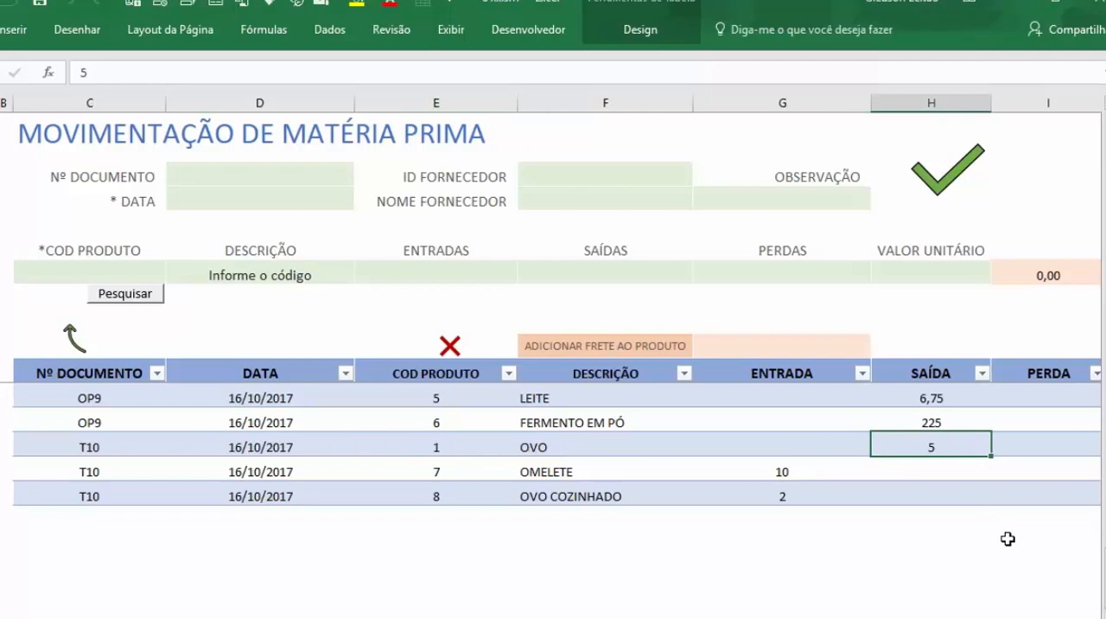
pyautogui.click(89, 472)
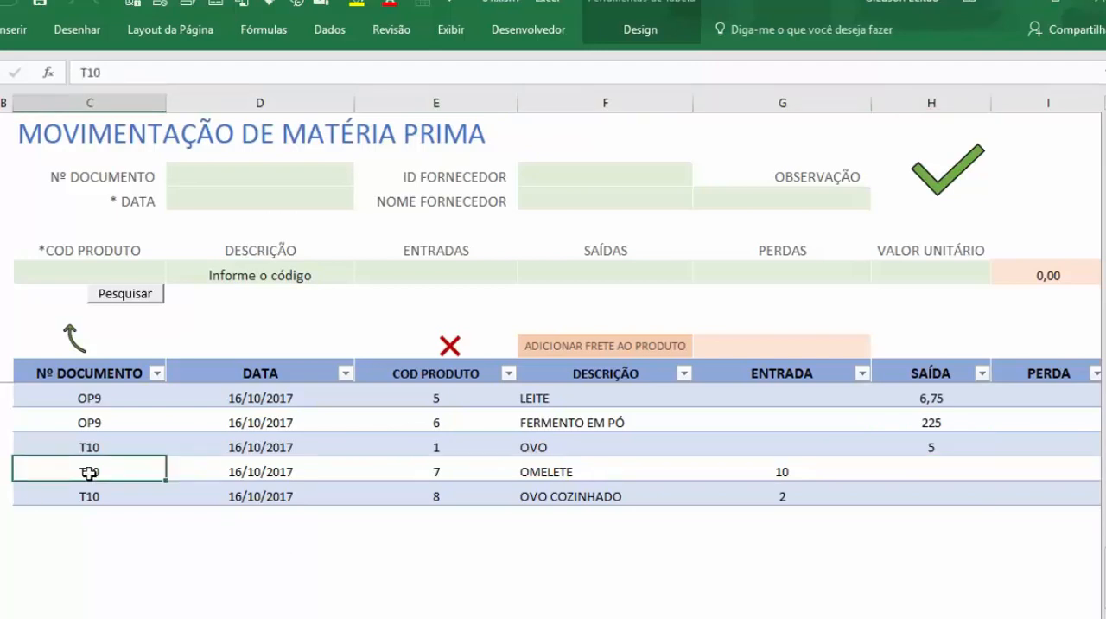
pyautogui.moveTo(89, 473); pyautogui.dragTo(395, 488)
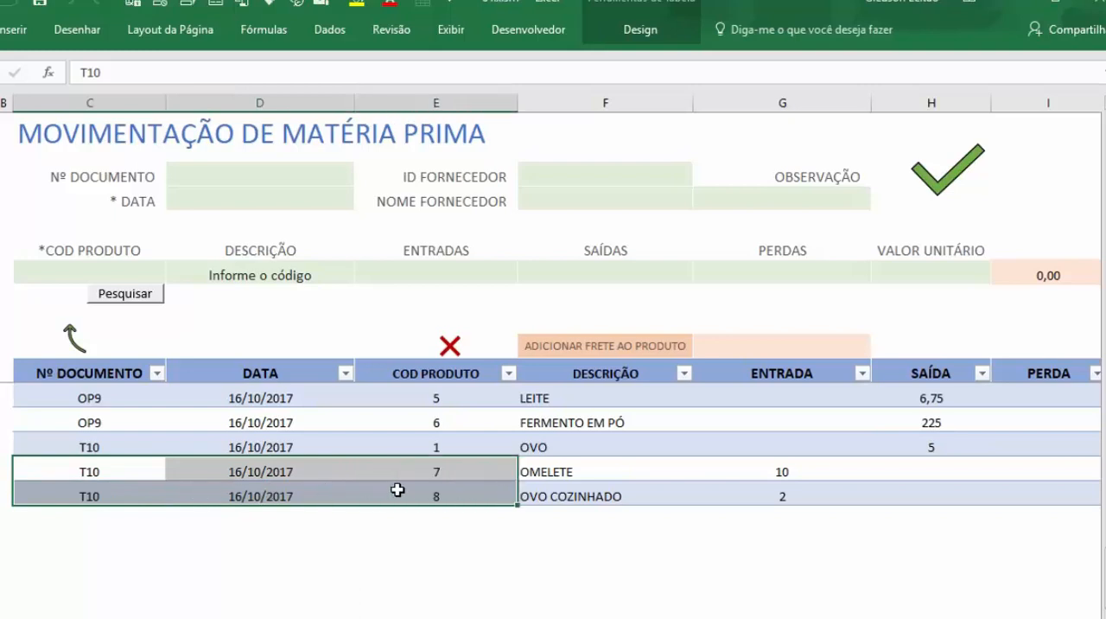
pyautogui.click(477, 466)
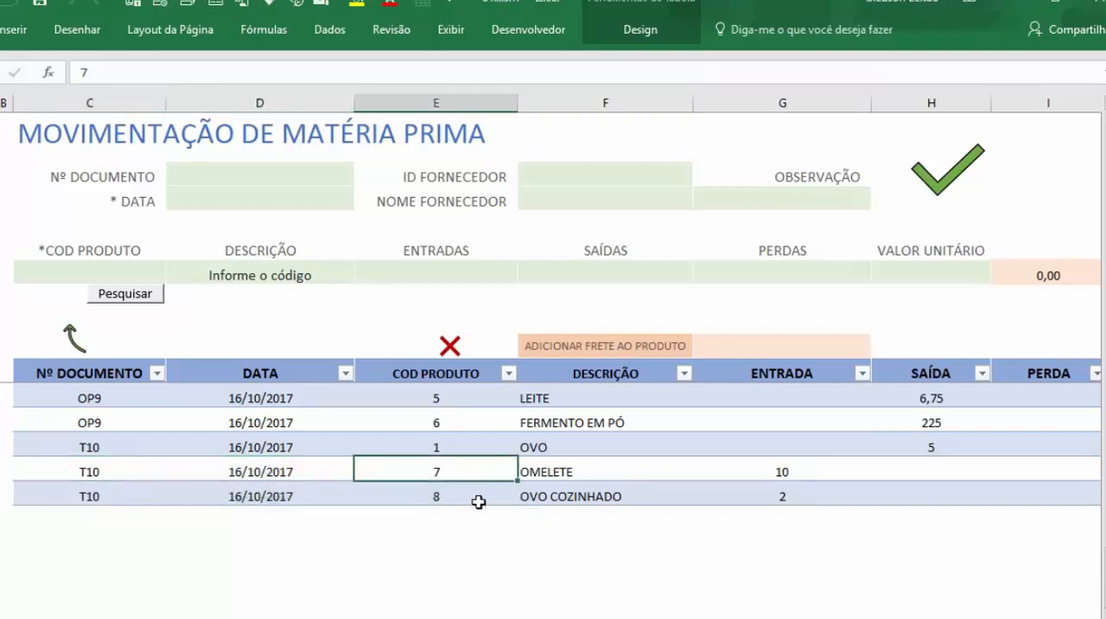
# Step: Examine the codes, descriptions, entry quantities and egg exit quantity of the T10 transformation rows in the raw material movements
pyautogui.click(478, 500)
pyautogui.click(562, 472)
pyautogui.click(564, 494)
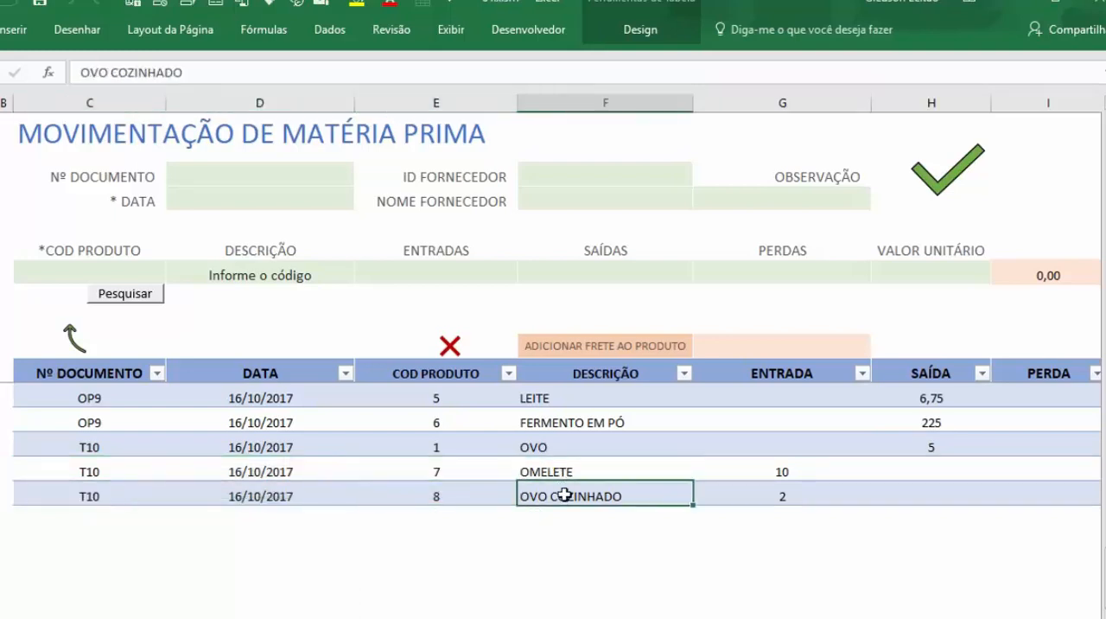
pyautogui.click(788, 475)
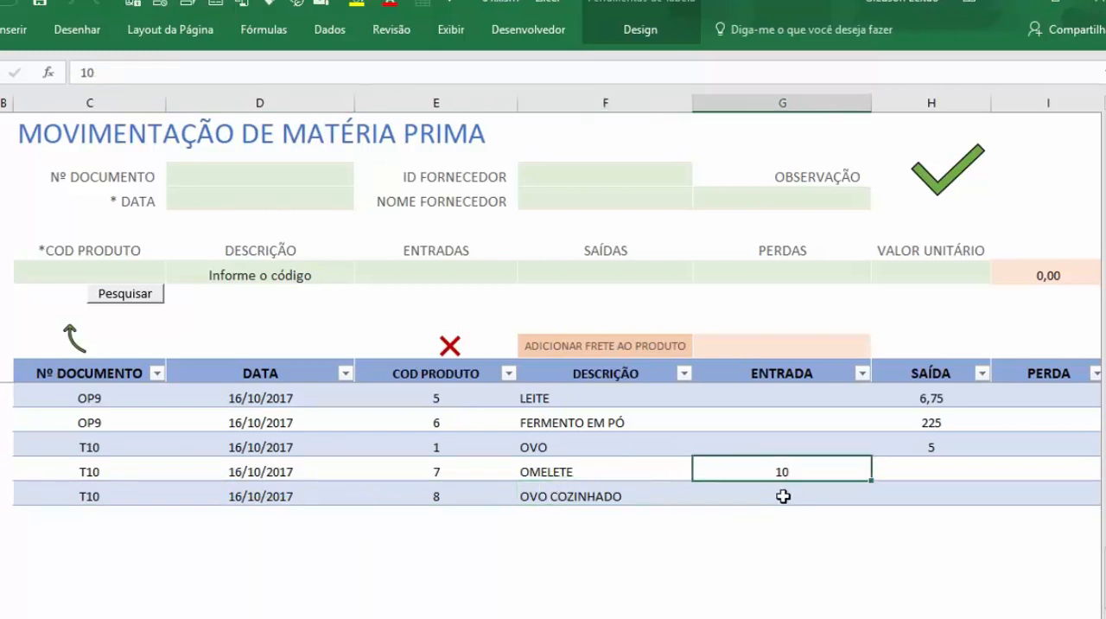
pyautogui.click(783, 496)
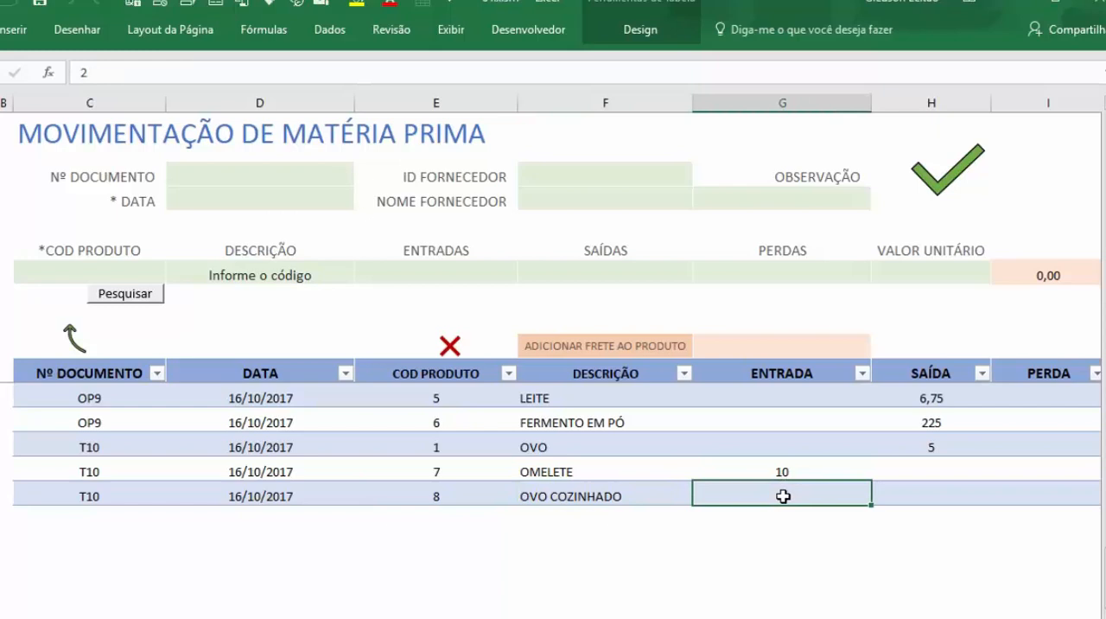
pyautogui.click(895, 450)
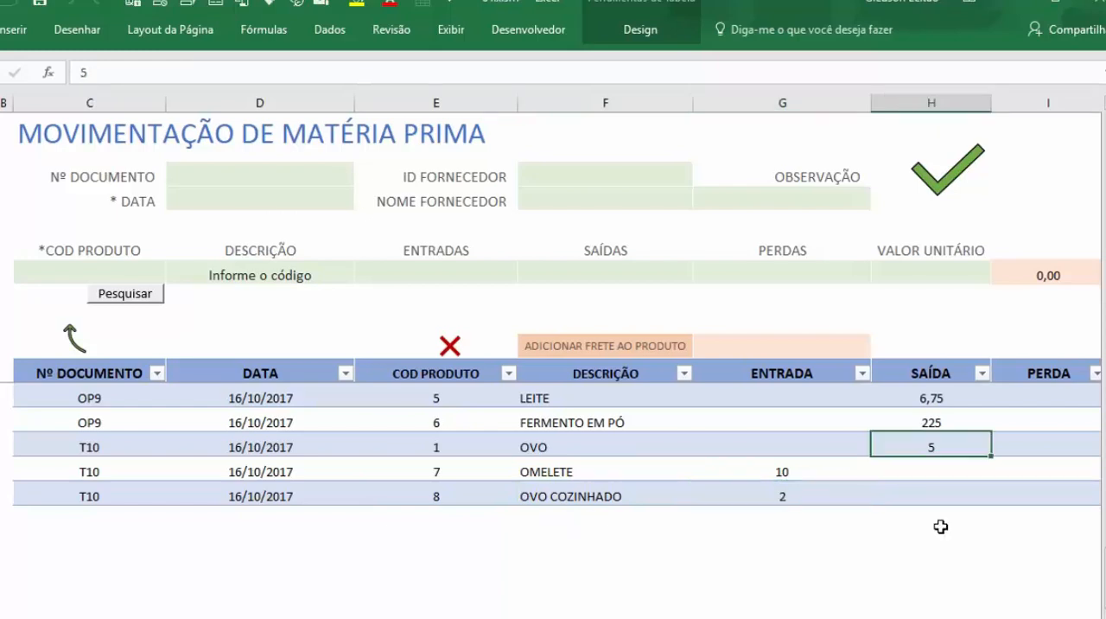
pyautogui.moveTo(759, 478); pyautogui.dragTo(761, 493)
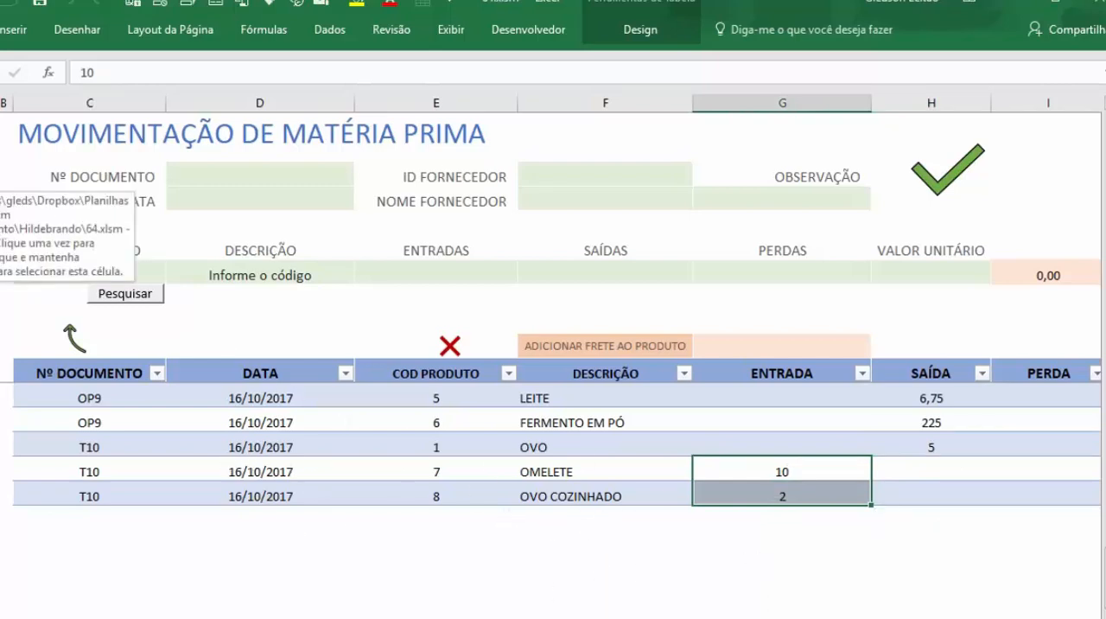
# Step: Open the raw material register and examine the current balances of OVO, OMELETE and OVO COZINHADO
pyautogui.click(76, 339)
pyautogui.click(230, 217)
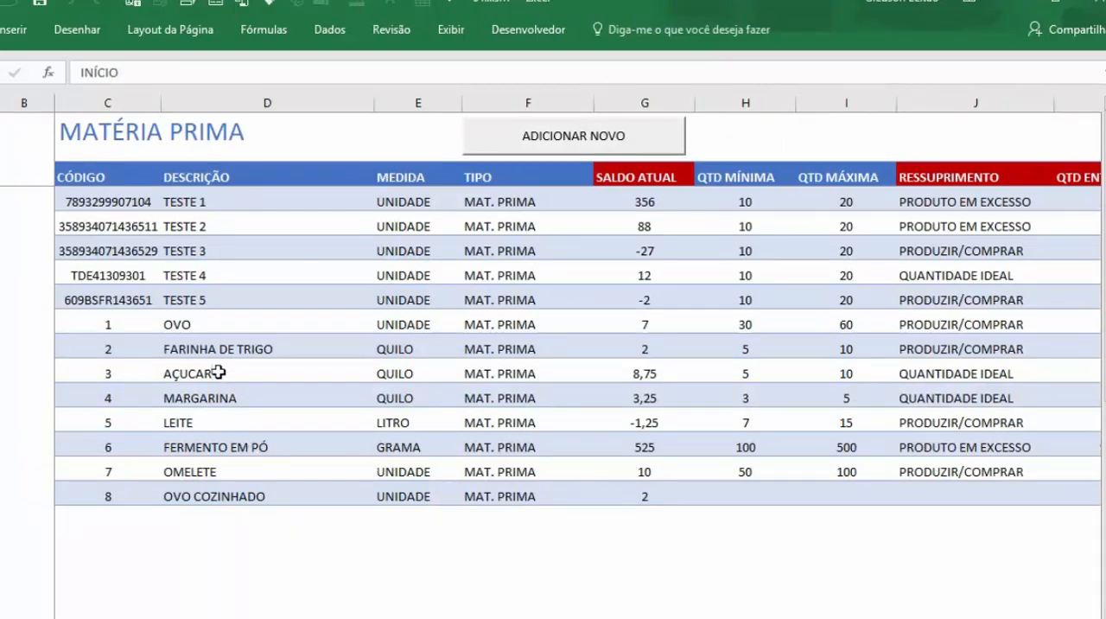
pyautogui.click(206, 331)
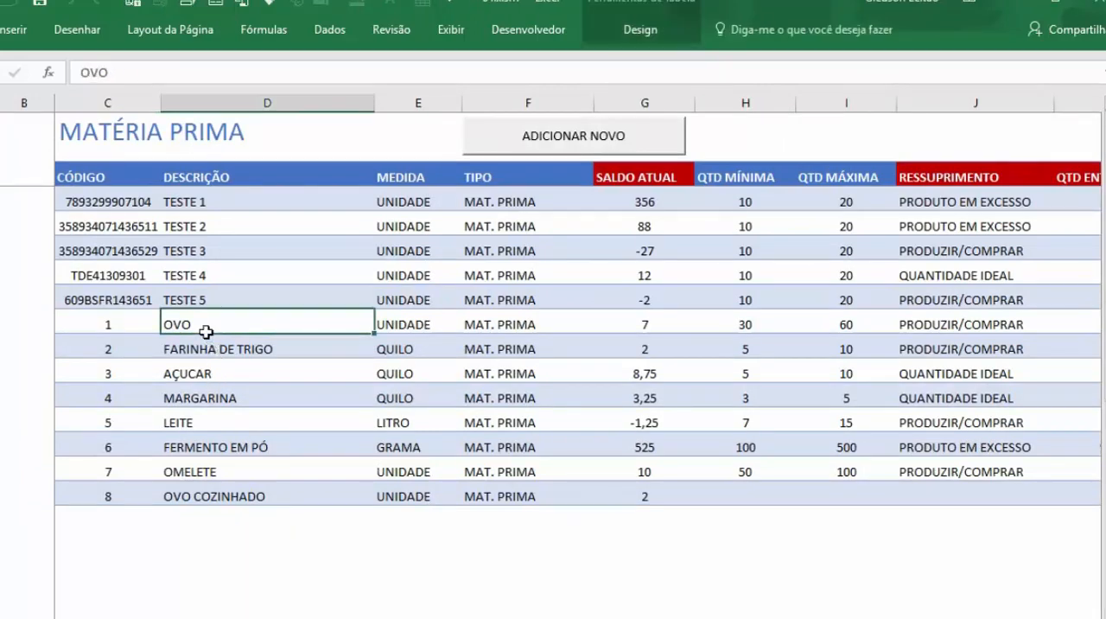
pyautogui.click(659, 326)
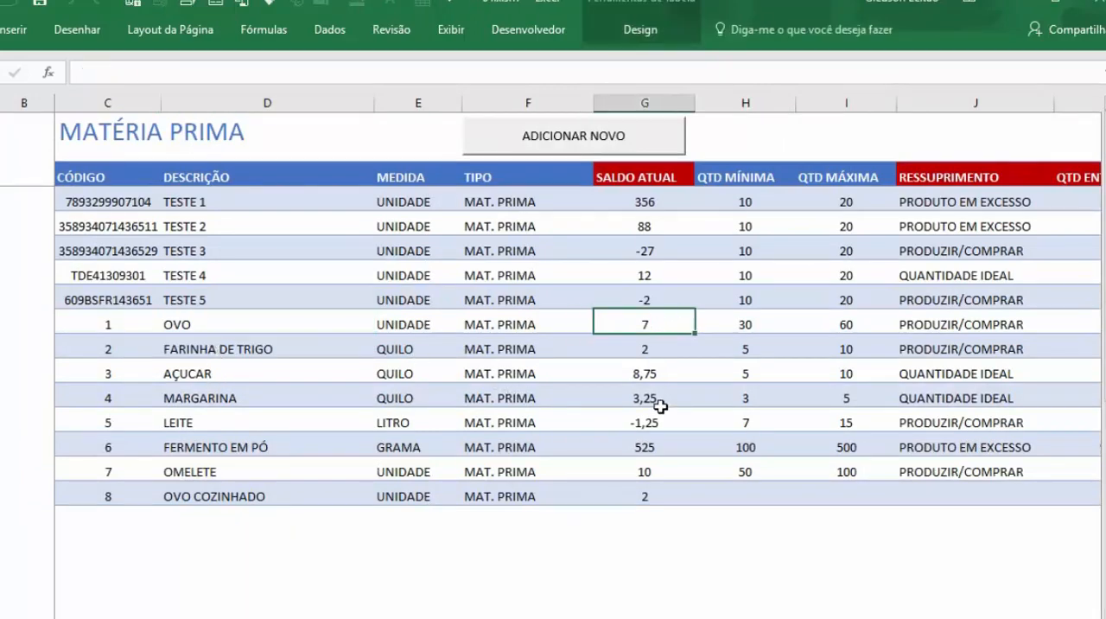
pyautogui.click(663, 468)
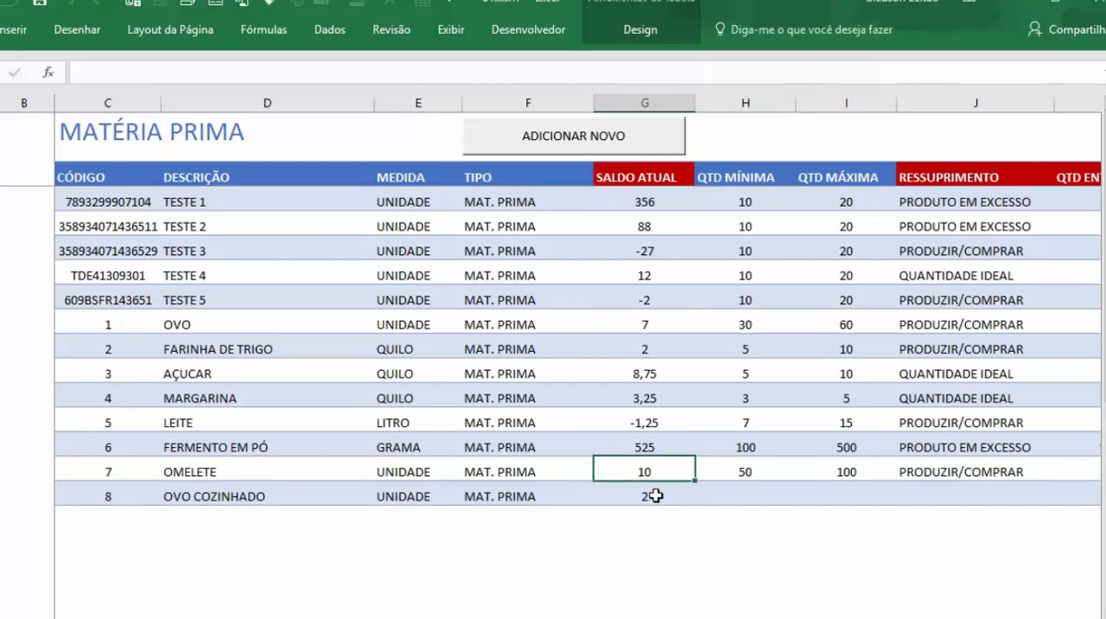
pyautogui.click(656, 495)
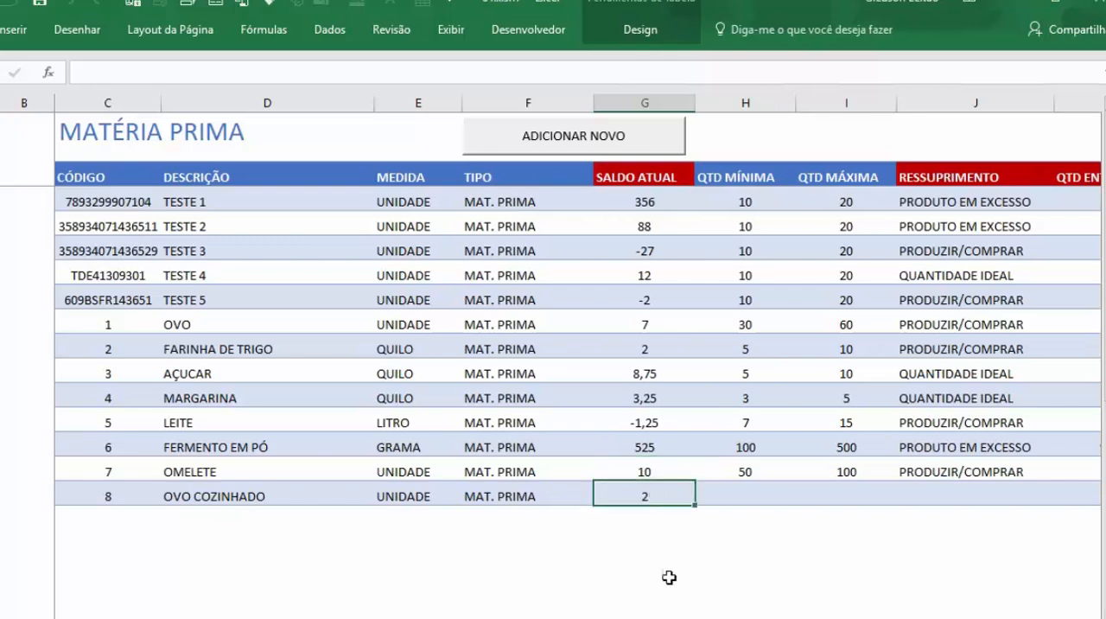
pyautogui.click(662, 472)
pyautogui.click(662, 492)
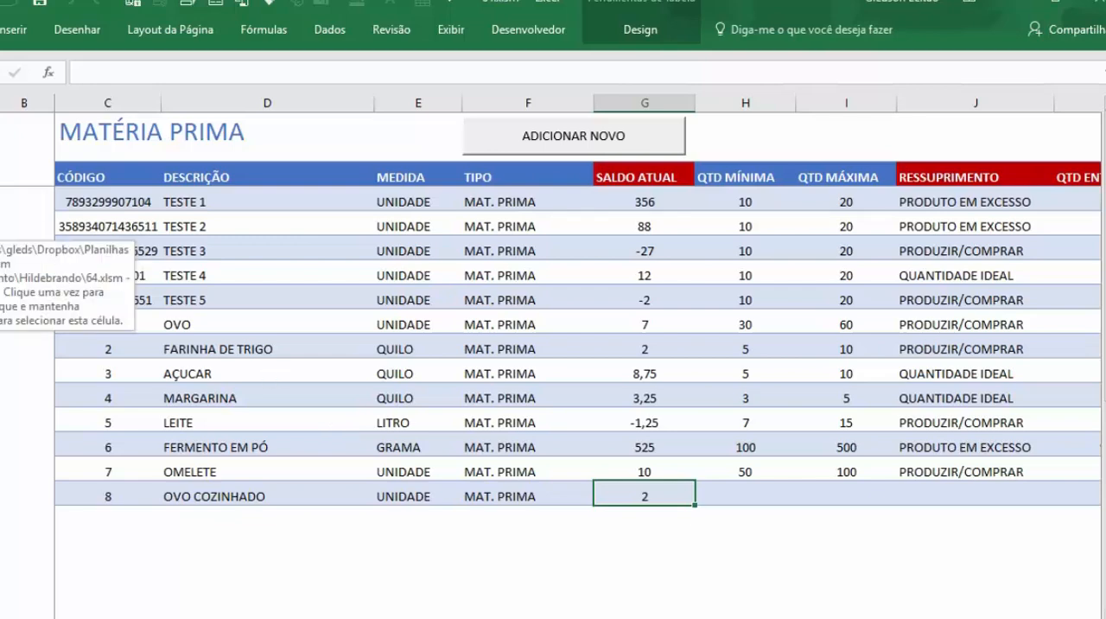
# Step: Open the RESSUPRIMENTO report, generate it for the status PRODUZIR/COMPRAR and review the listed materials
pyautogui.click(7, 230)
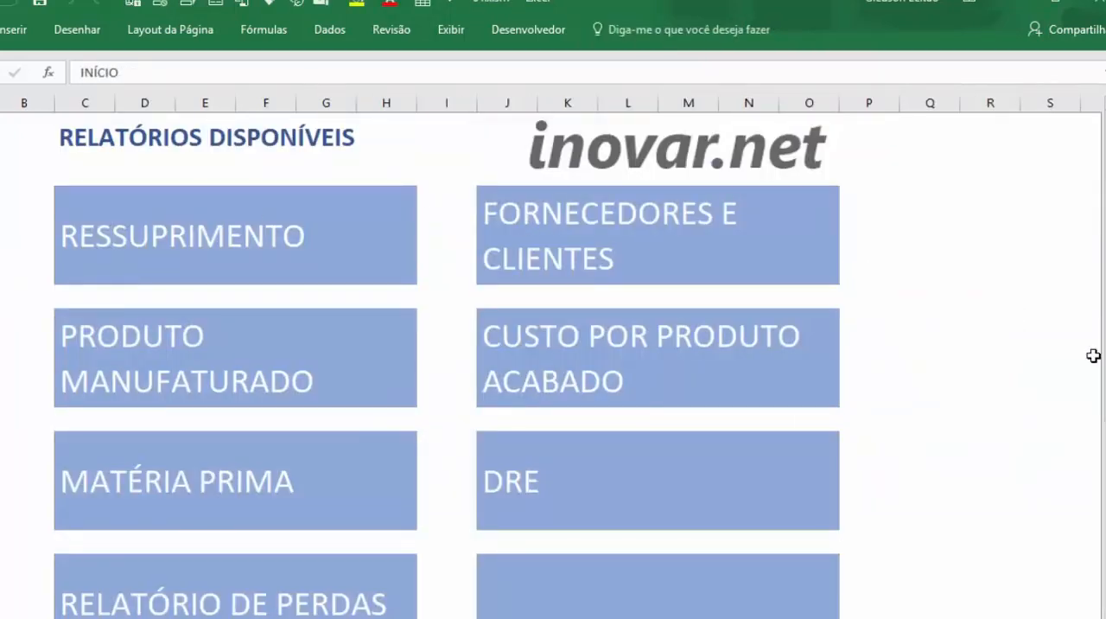
pyautogui.click(252, 248)
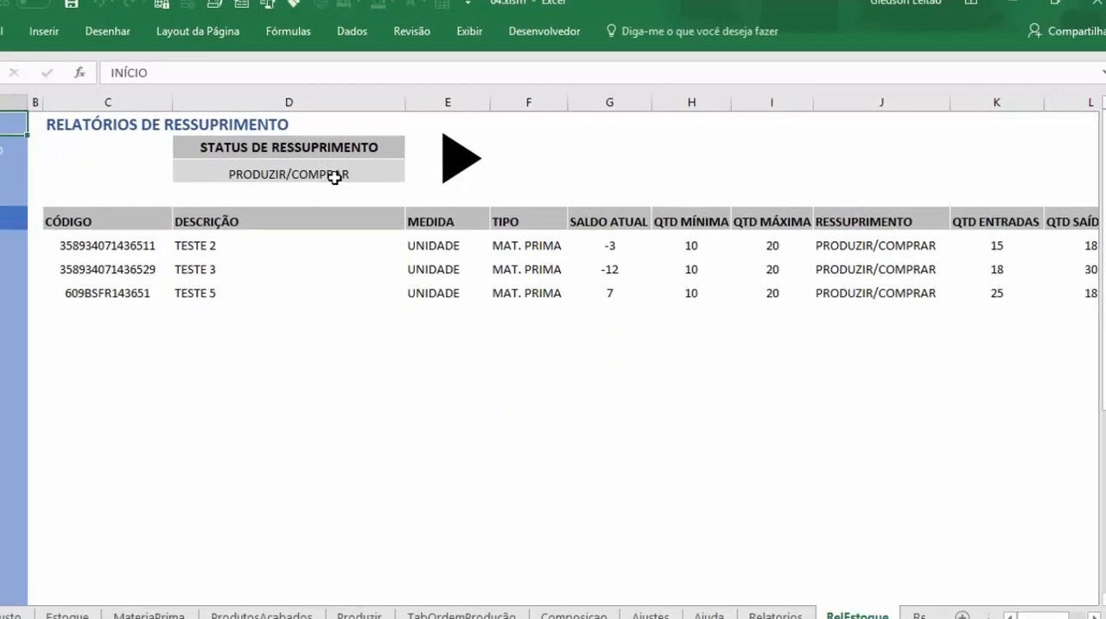
pyautogui.click(335, 176)
pyautogui.click(413, 174)
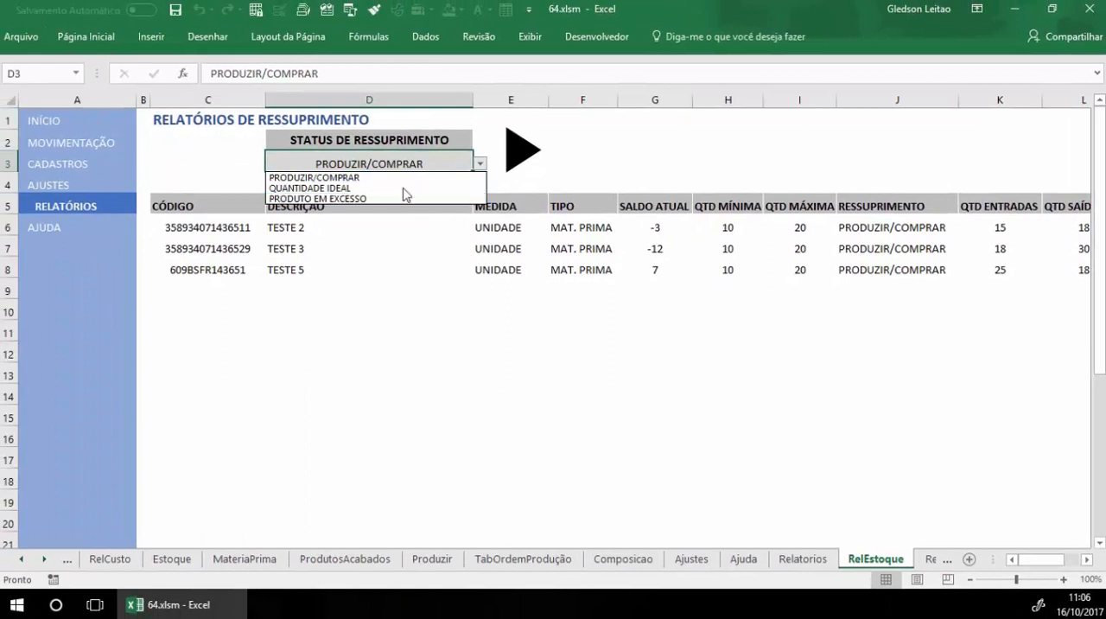
pyautogui.click(394, 179)
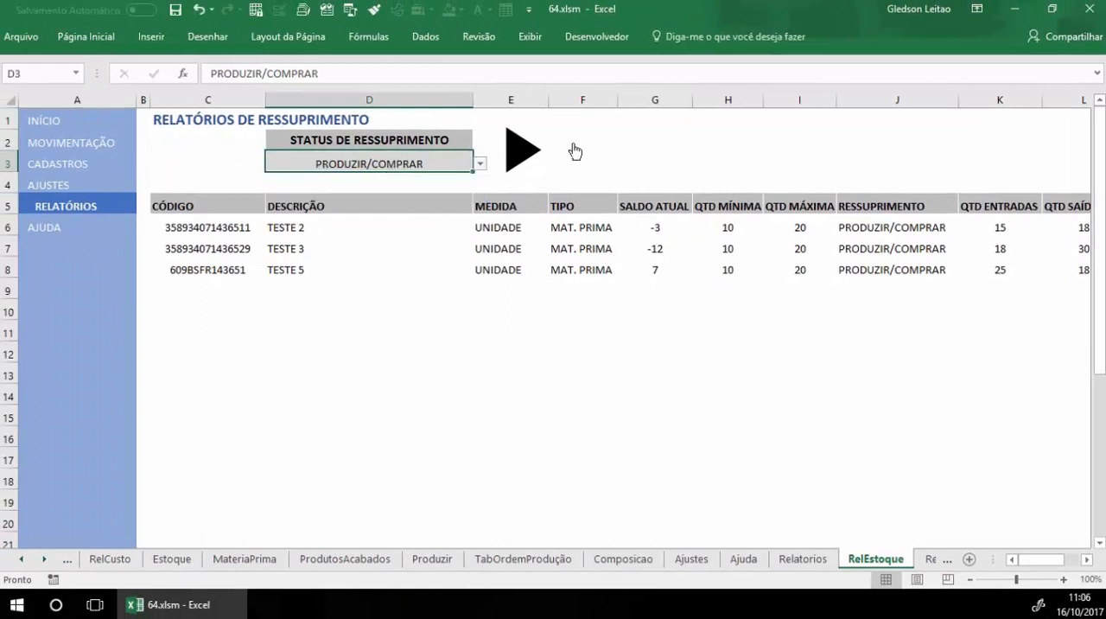
pyautogui.click(518, 161)
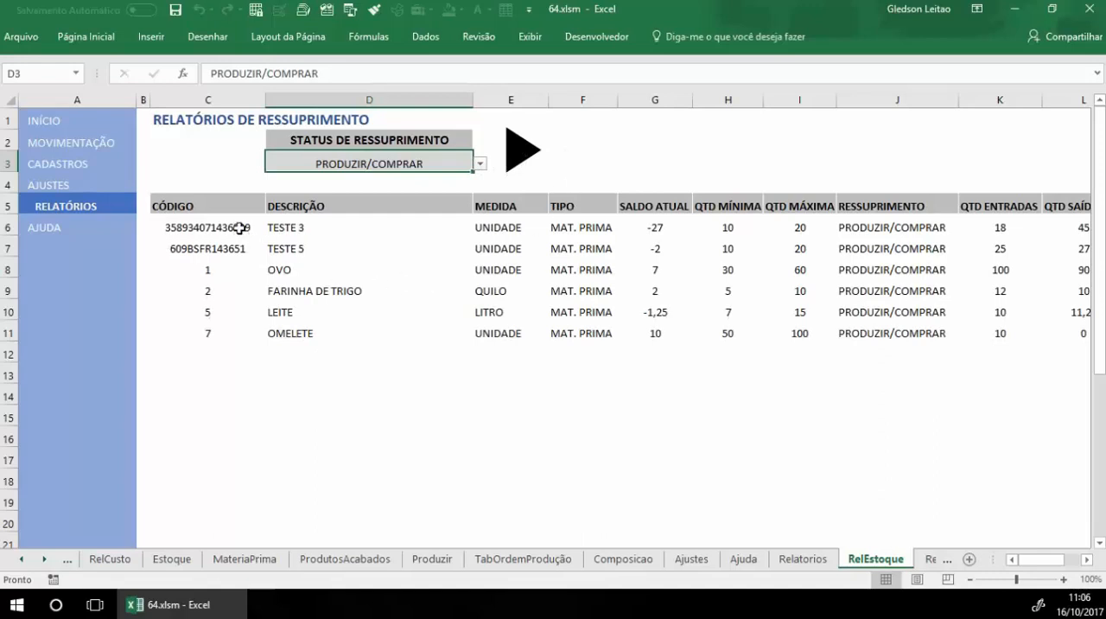
pyautogui.moveTo(240, 228); pyautogui.dragTo(946, 334)
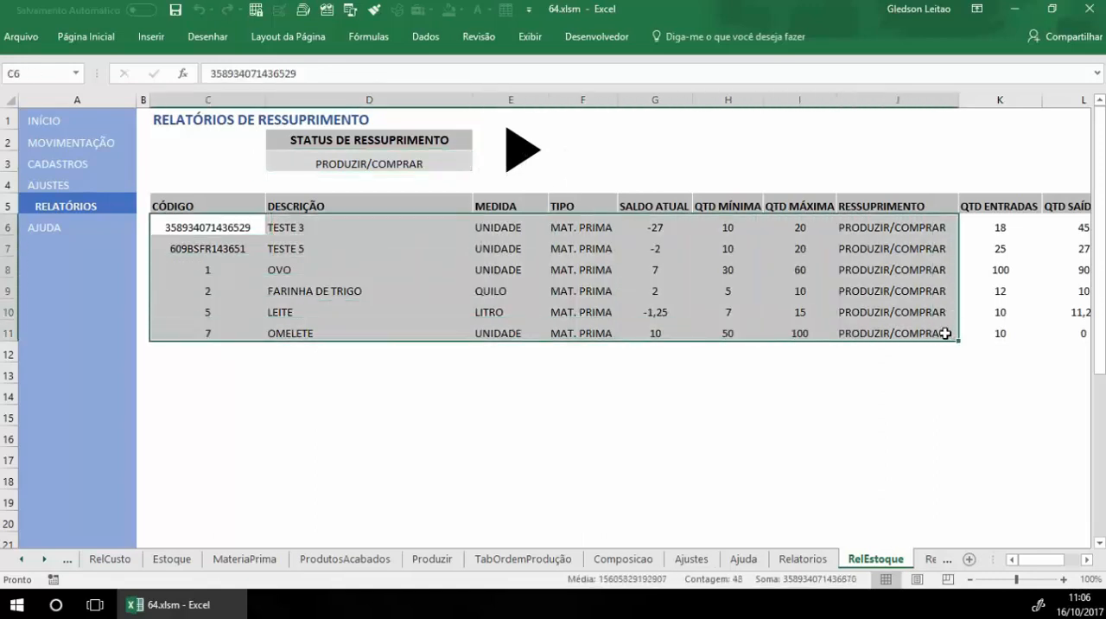
pyautogui.click(793, 398)
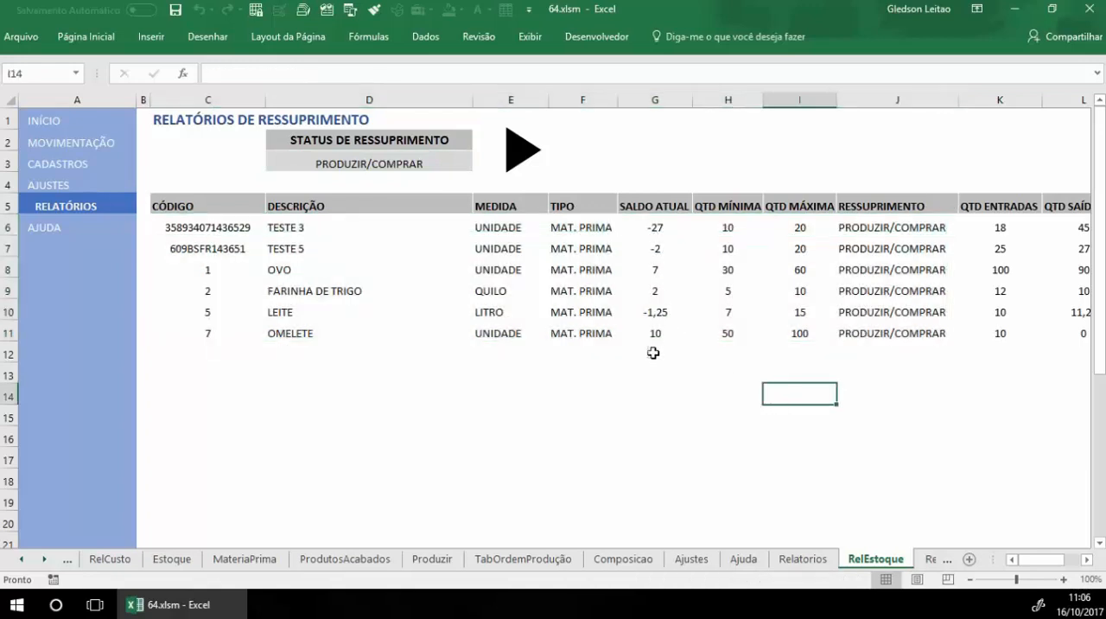
# Step: Generate the replenishment report for the status QUANTIDADE IDEAL
pyautogui.click(412, 163)
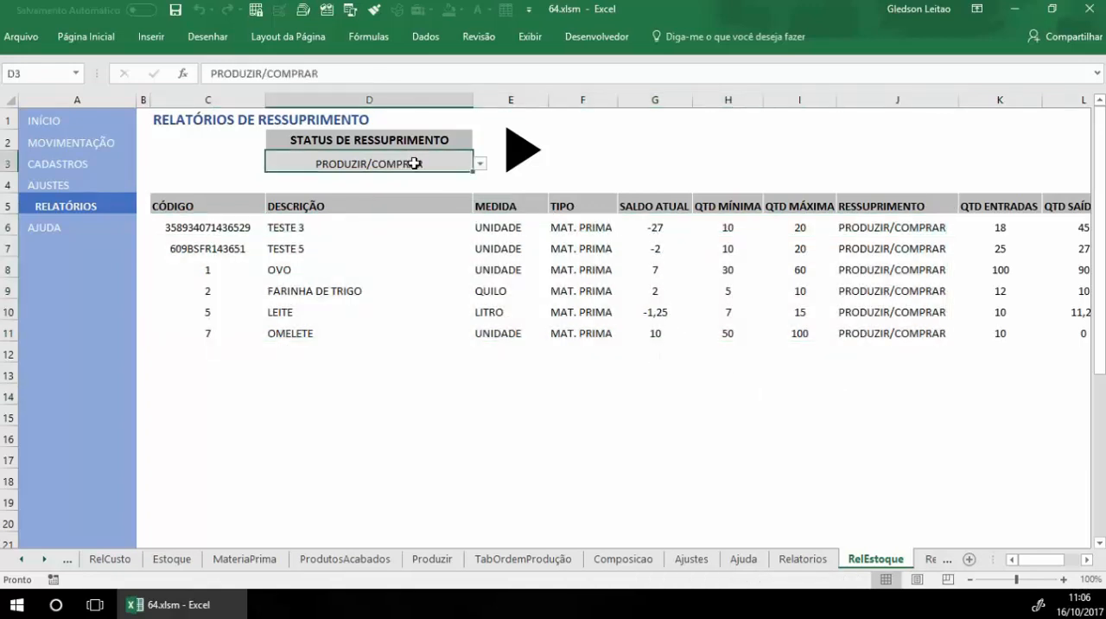
pyautogui.hotkey('alt', 'Down')
pyautogui.click(420, 188)
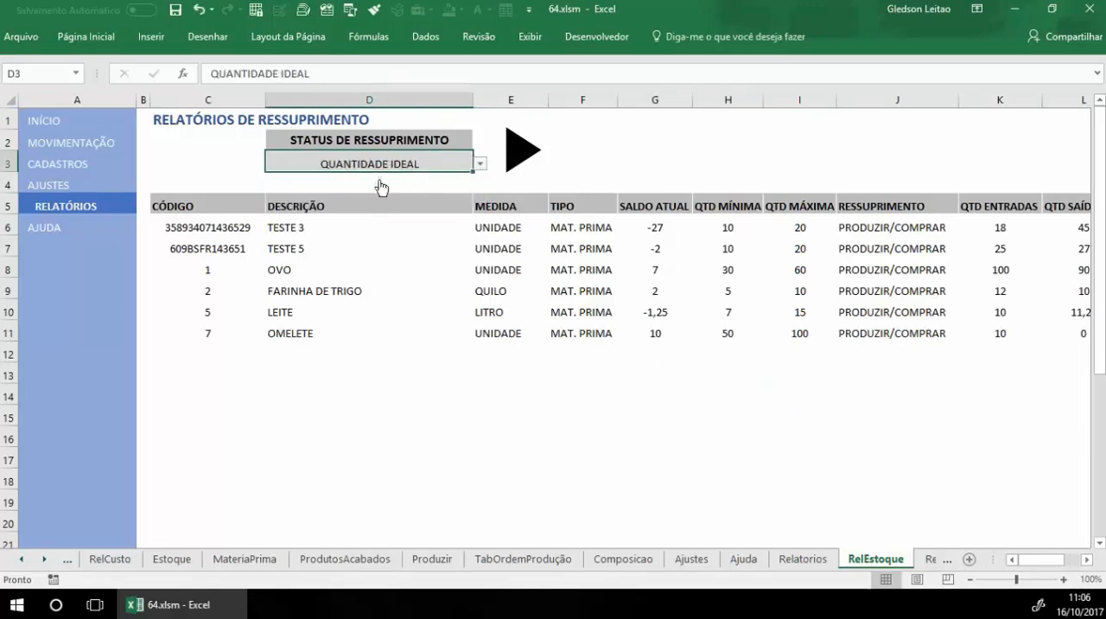
pyautogui.click(517, 155)
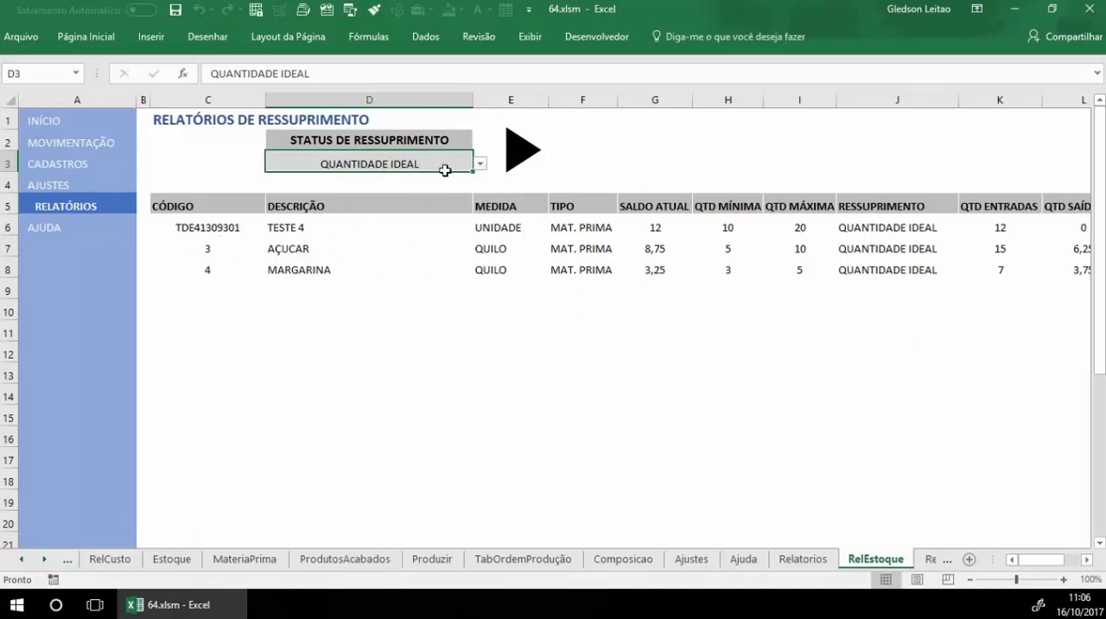
# Step: Generate the replenishment report for the status PRODUTO EM EXCESSO
pyautogui.hotkey('alt', 'Down')
pyautogui.click(365, 199)
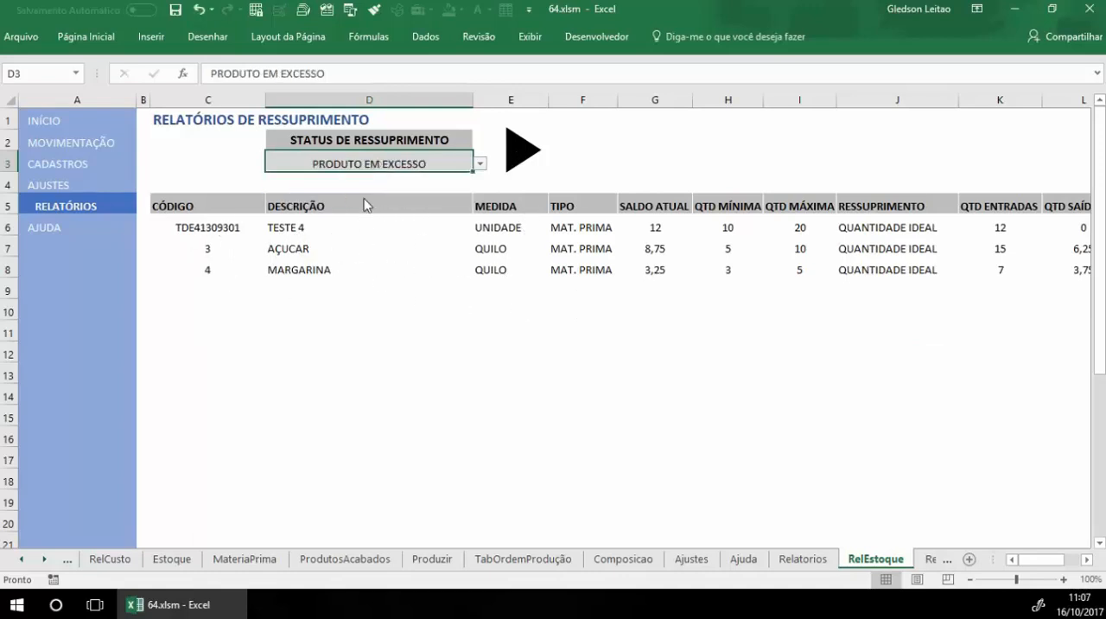
pyautogui.click(521, 155)
# Step: Return to the available reports, open FORNECEDORES E CLIENTES and select the supplier code cell
pyautogui.click(85, 214)
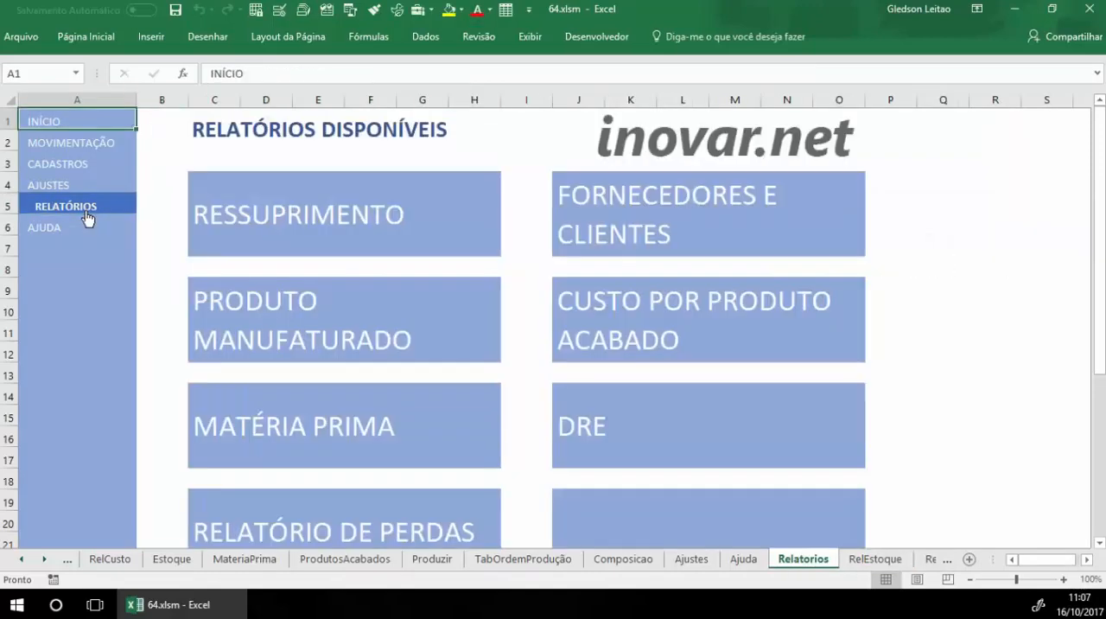
pyautogui.click(654, 208)
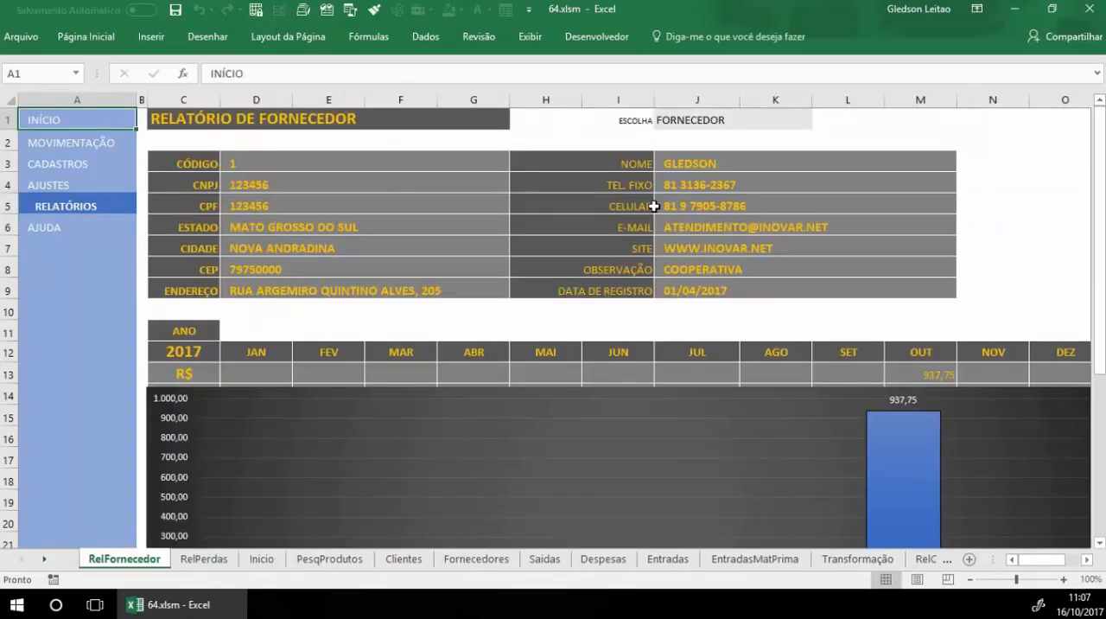
pyautogui.click(264, 164)
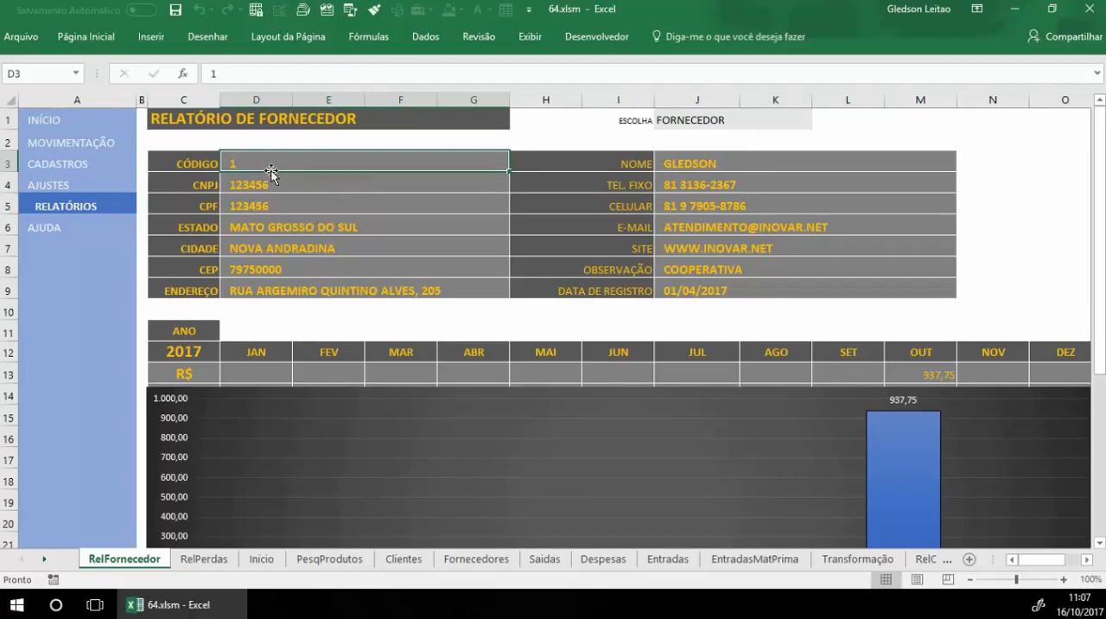
# Step: Switch the report to CLIENTE and examine the client's details and 2017 monthly chart
pyautogui.click(694, 126)
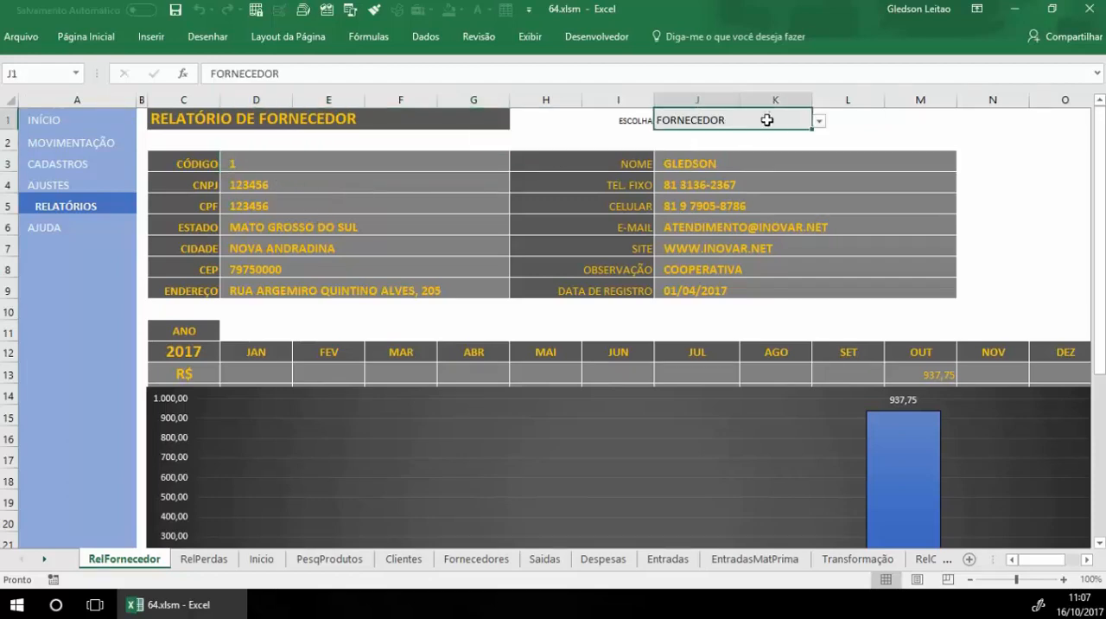
pyautogui.hotkey('alt', 'Down')
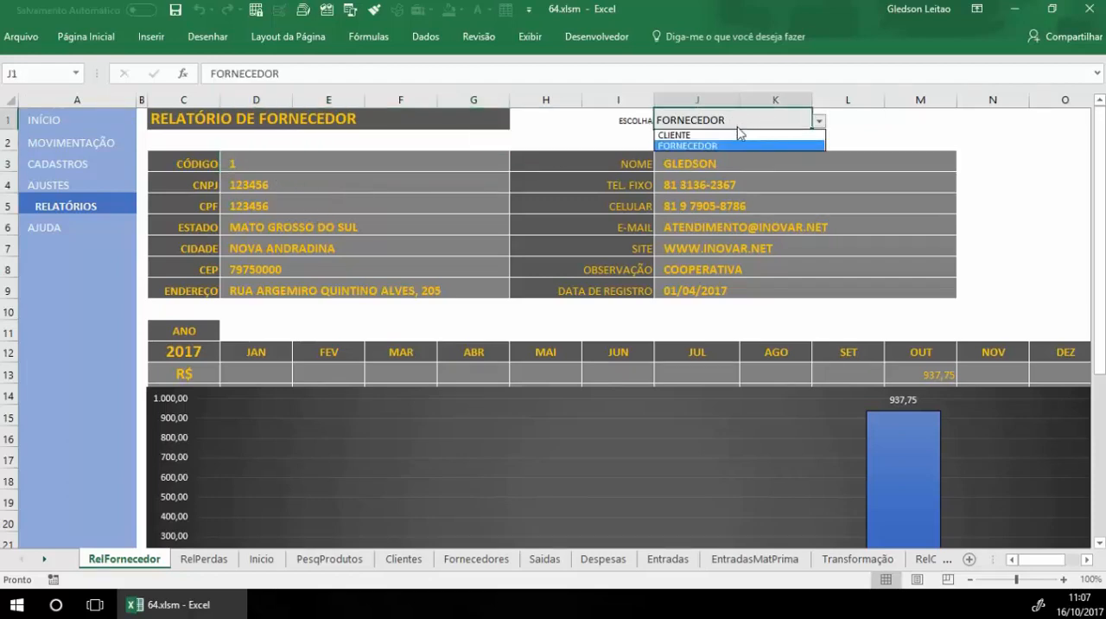
pyautogui.click(737, 135)
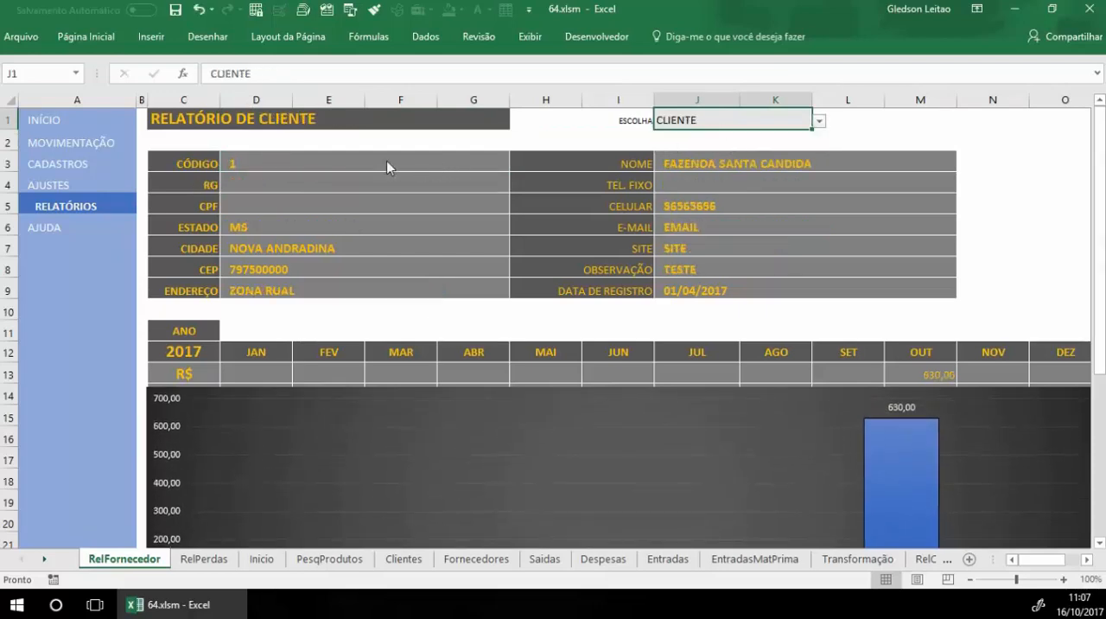
pyautogui.scroll(-2, 681, 301)
pyautogui.scroll(2, 681, 301)
pyautogui.scroll(-1, 630, 425)
pyautogui.scroll(-1, 504, 409)
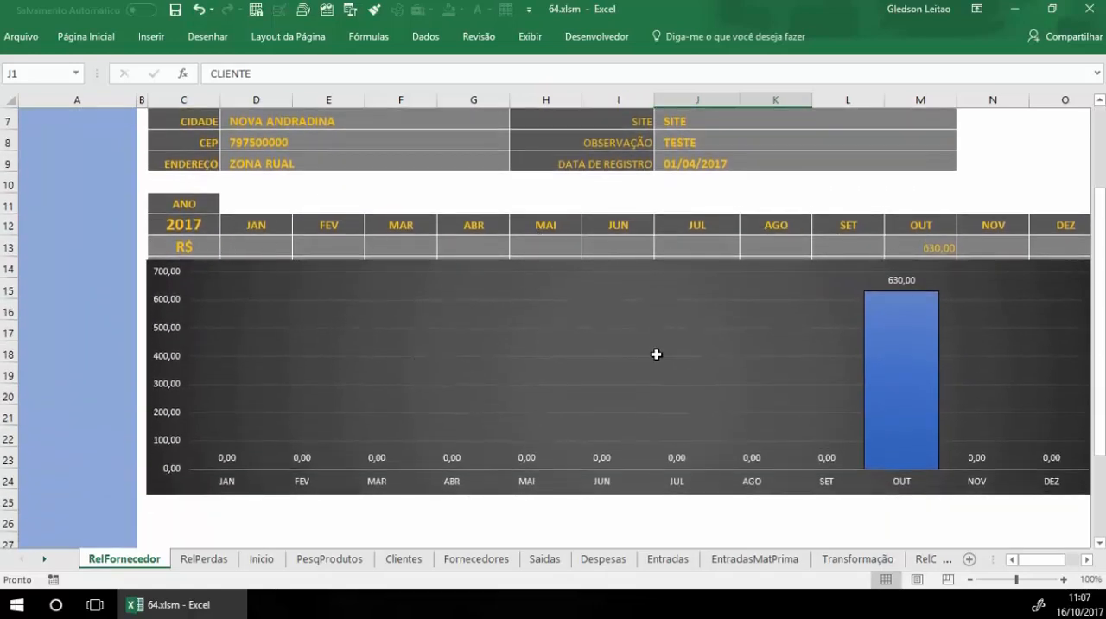
# Step: Switch the report type back to FORNECEDOR and check its code and type selection cells
pyautogui.scroll(2, 657, 354)
pyautogui.click(819, 121)
pyautogui.click(703, 142)
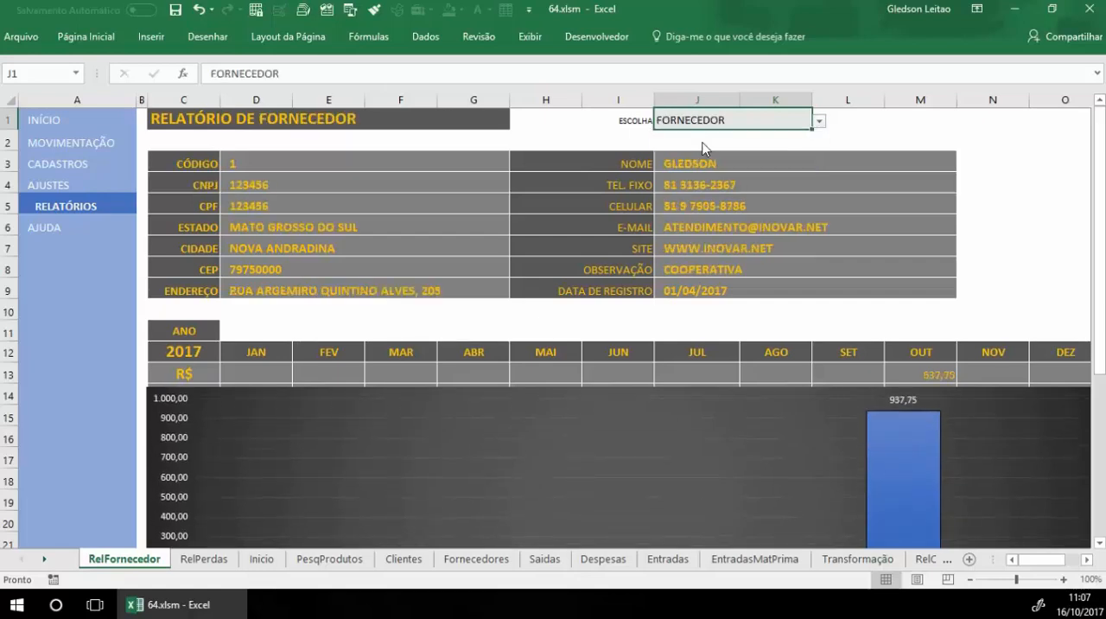
pyautogui.click(337, 160)
pyautogui.click(704, 117)
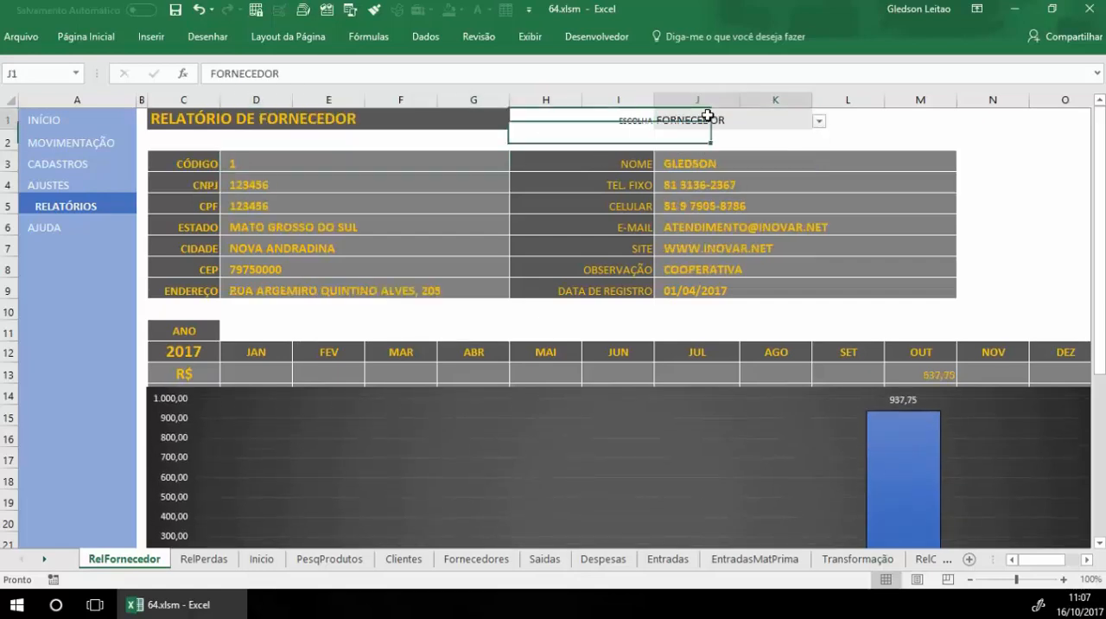
# Step: Examine the supplier's details and 2017 monthly chart, and return to the list of available reports
pyautogui.scroll(-2, 703, 291)
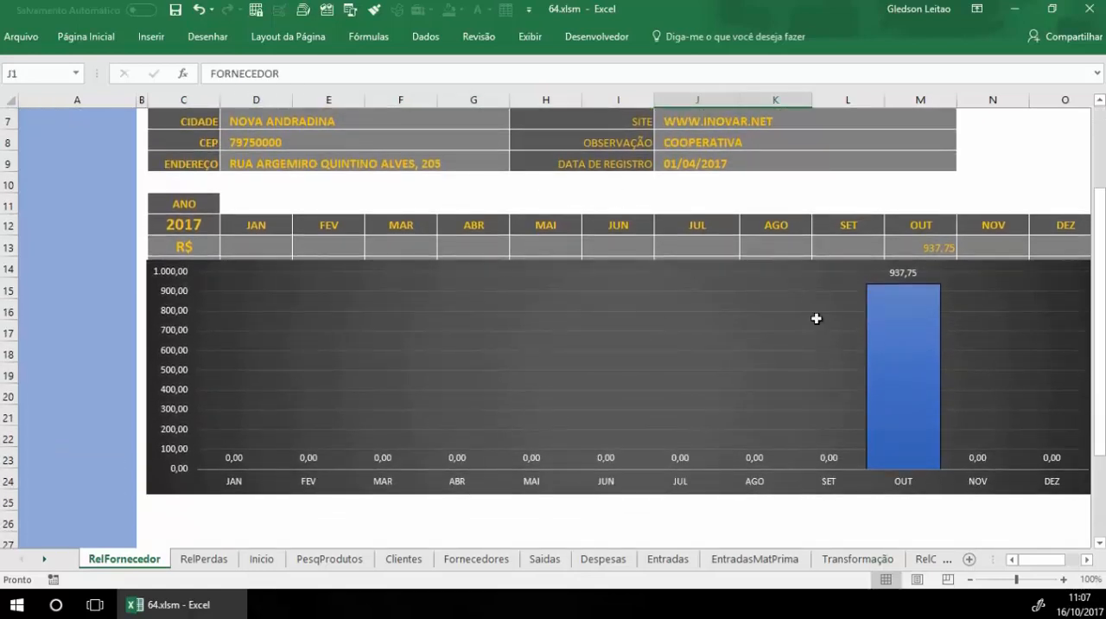
pyautogui.scroll(2, 835, 413)
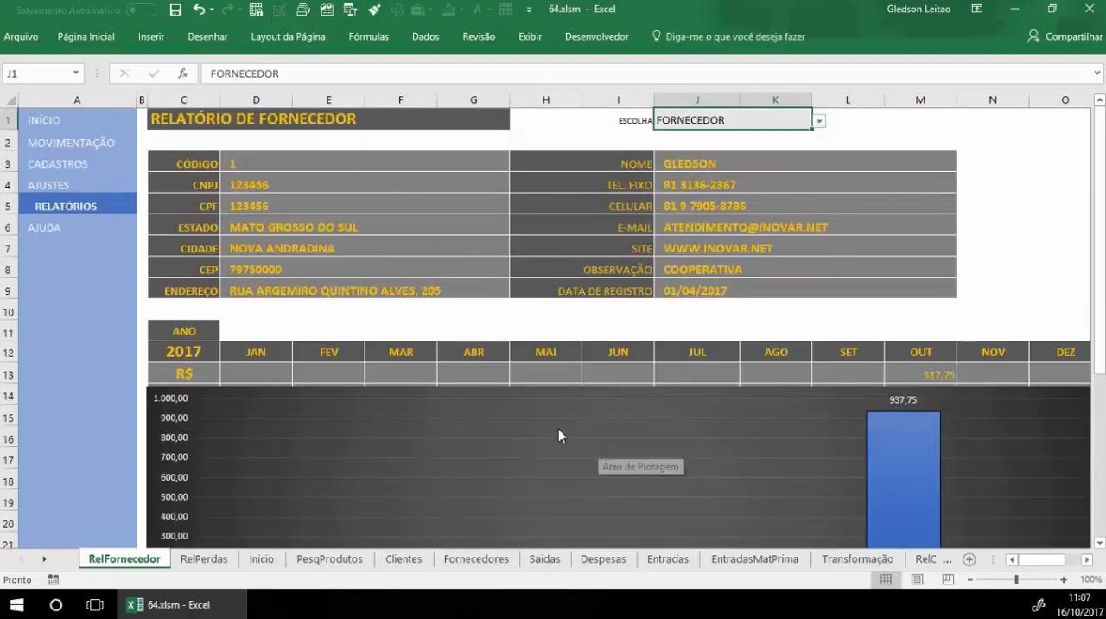
pyautogui.scroll(-2, 576, 377)
pyautogui.scroll(2, 575, 377)
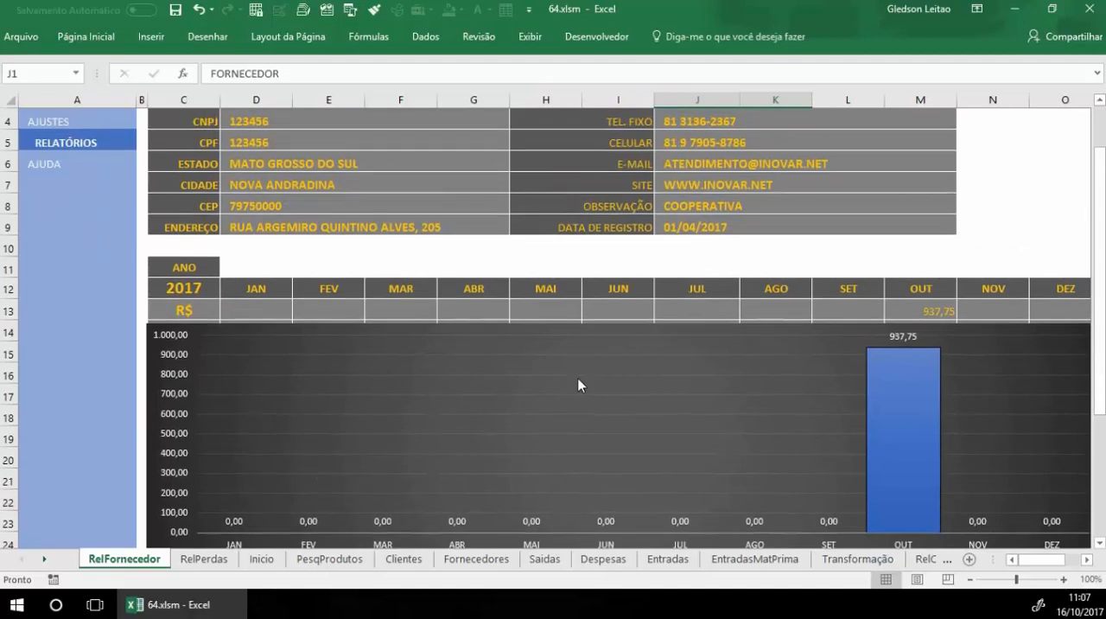
pyautogui.click(82, 205)
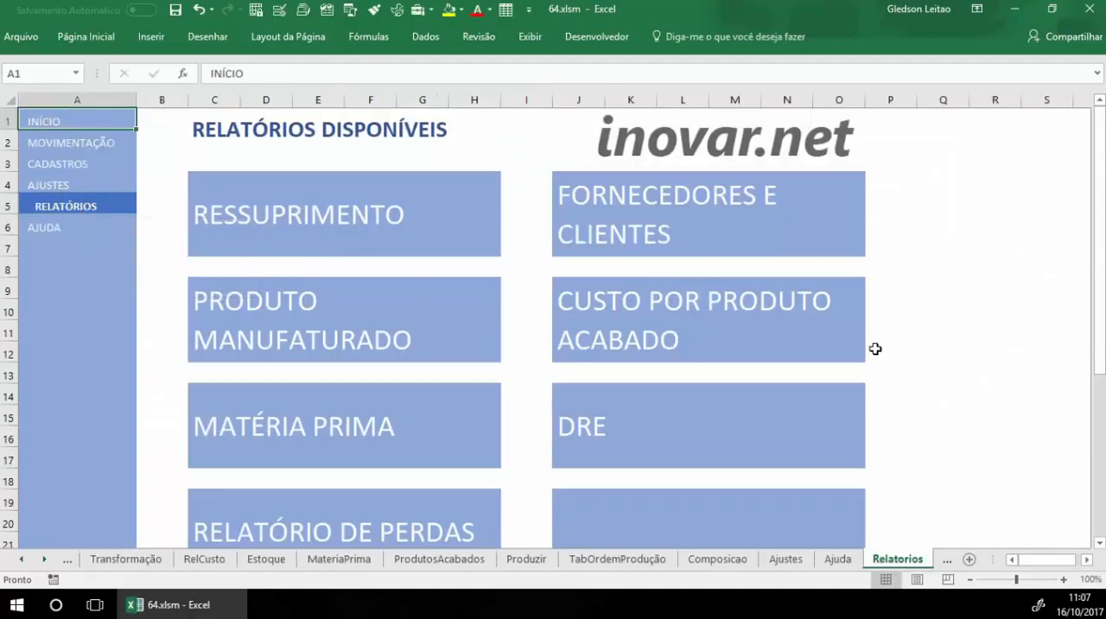
# Step: Open the PRODUTO MANUFATURADO report and check its product code, year selector, current balance and measure details
pyautogui.click(232, 304)
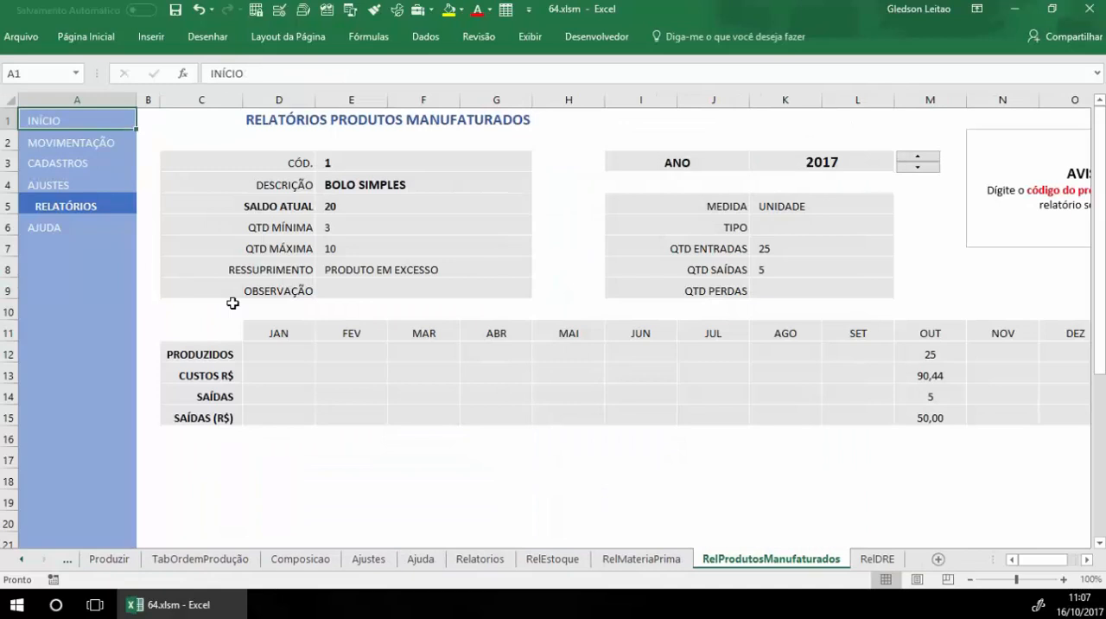
pyautogui.click(356, 165)
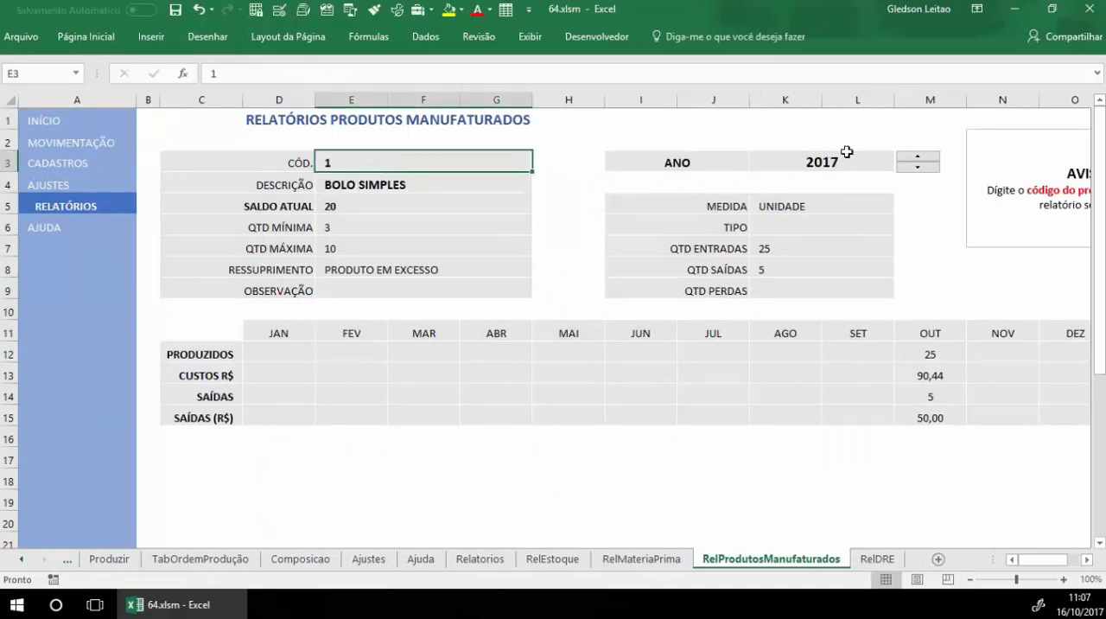
pyautogui.click(917, 167)
pyautogui.click(918, 157)
pyautogui.click(363, 206)
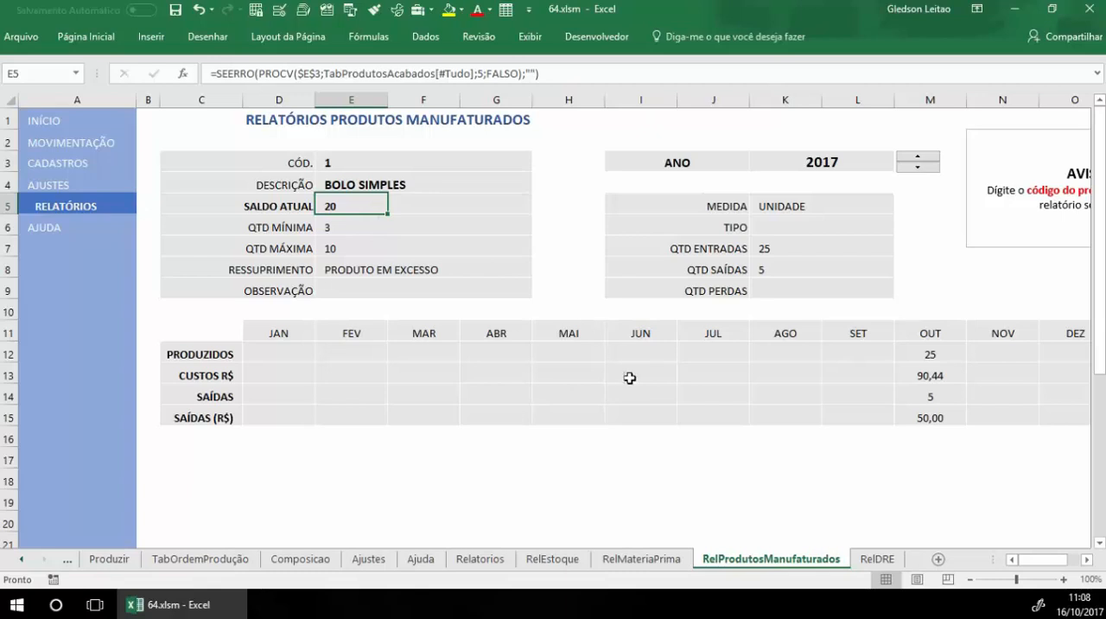
pyautogui.click(843, 212)
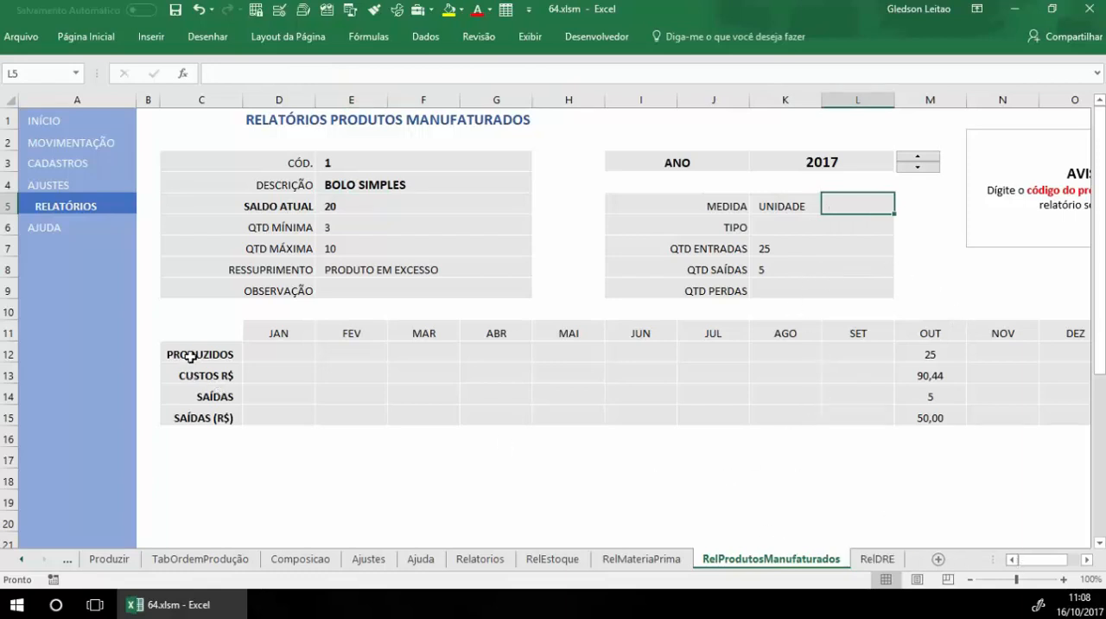
# Step: Examine the monthly PRODUZIDOS, CUSTOS R$, SAÍDAS and SAÍDAS (R$) rows of the manufactured product report
pyautogui.click(8, 354)
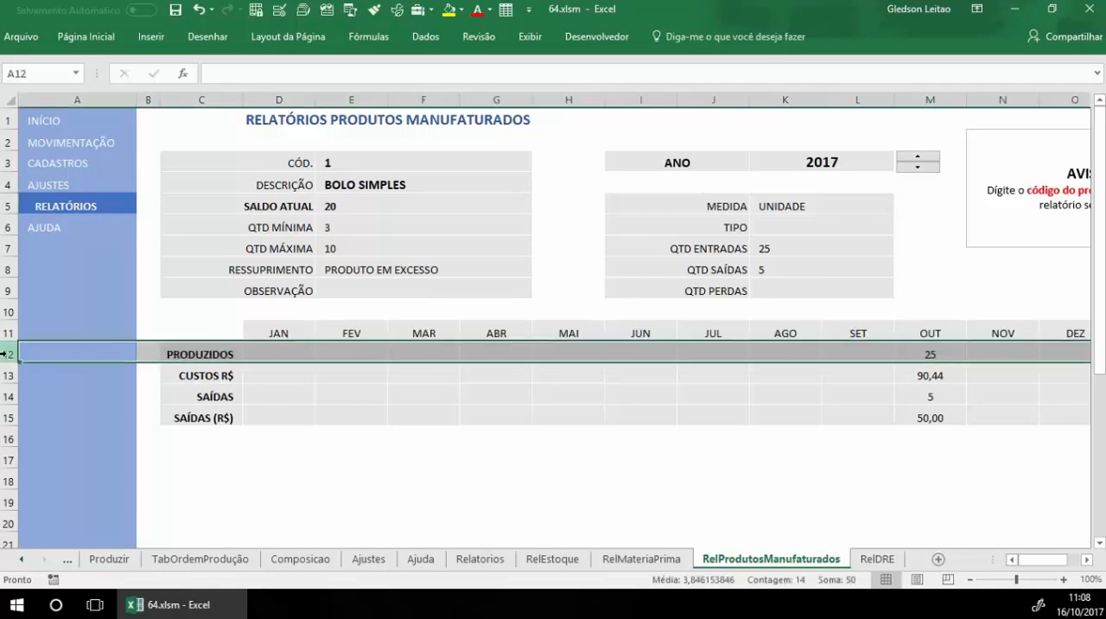
pyautogui.click(7, 374)
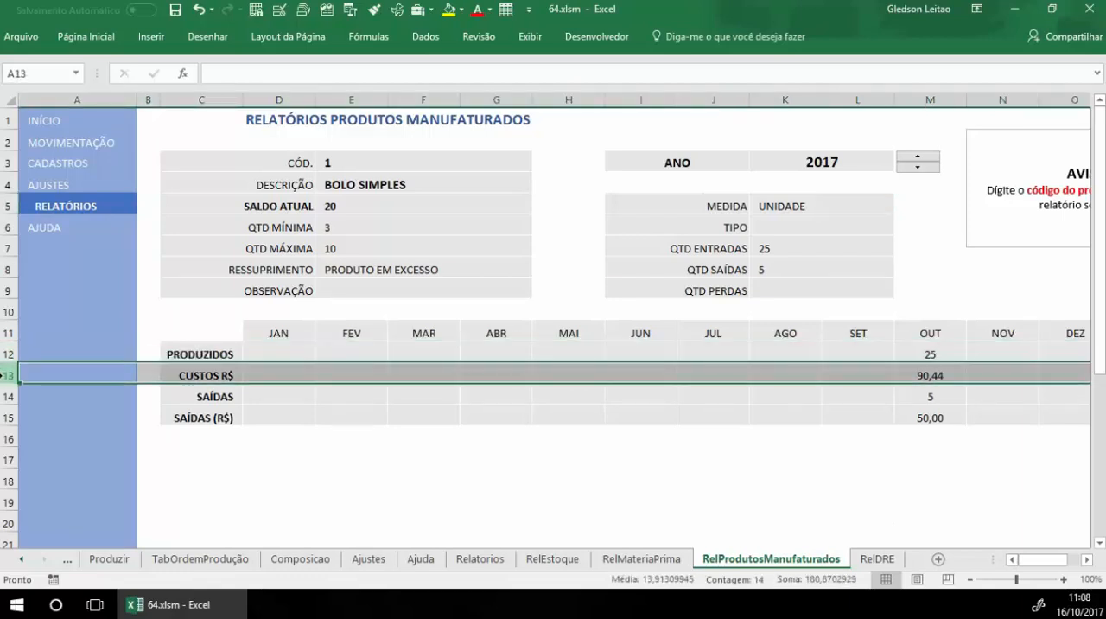
pyautogui.click(6, 396)
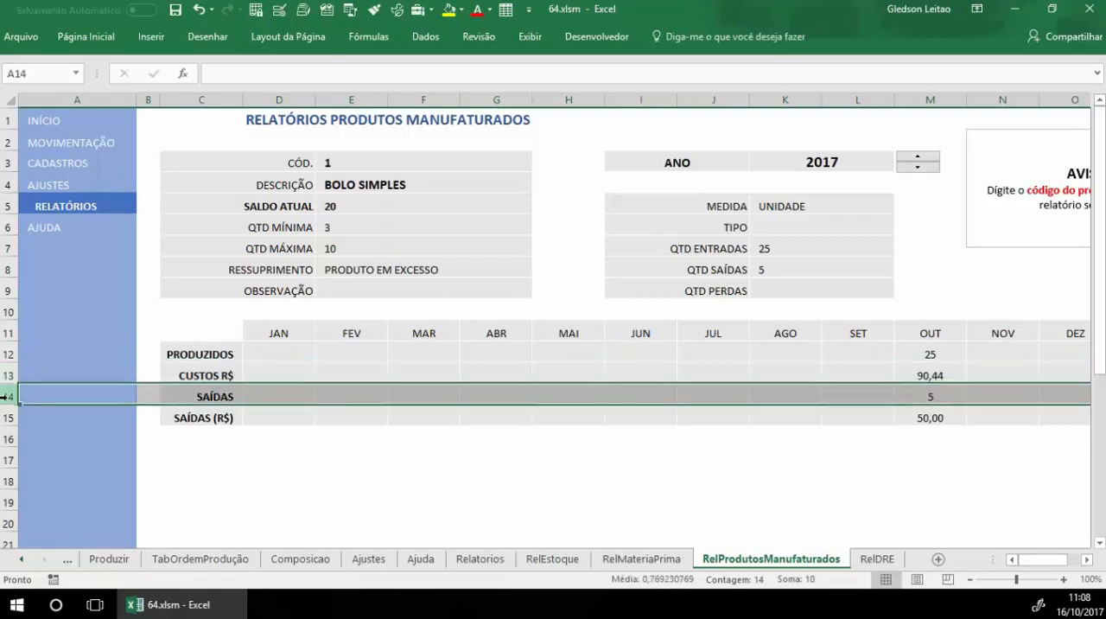
pyautogui.click(7, 417)
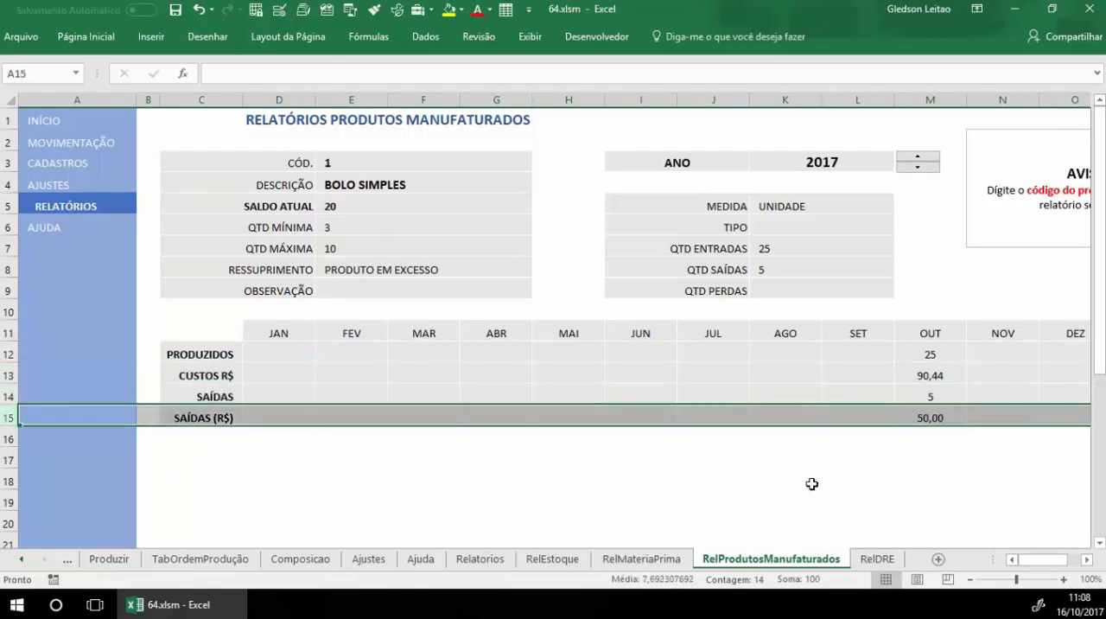
# Step: Return to the available reports, open MATÉRIA PRIMA and set the material code to 1
pyautogui.click(92, 210)
pyautogui.scroll(-1, 703, 351)
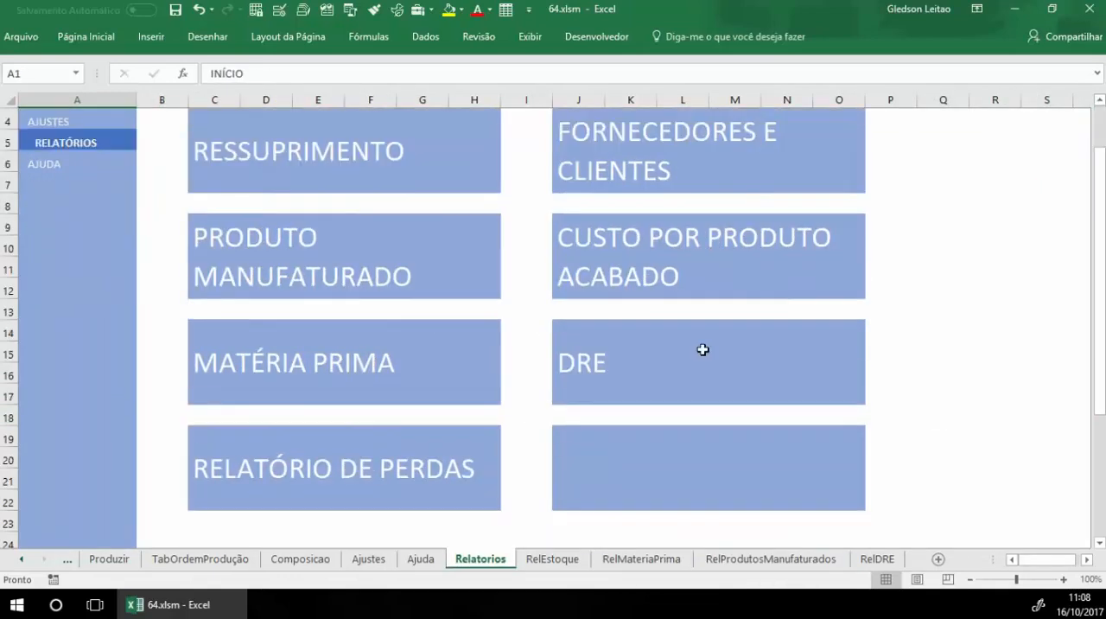
pyautogui.click(300, 360)
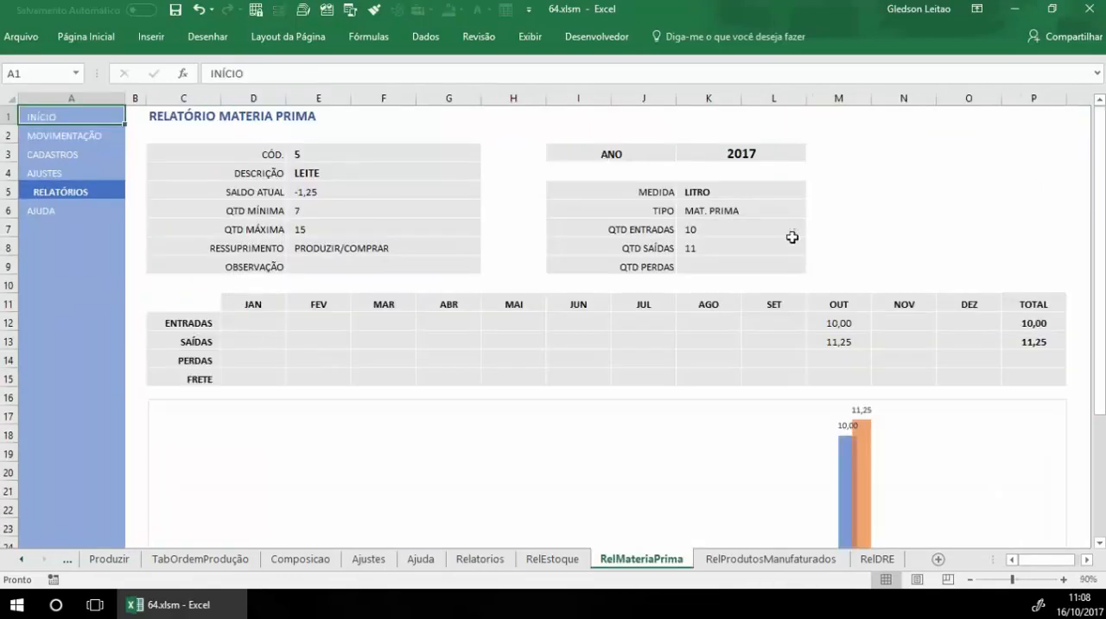
pyautogui.click(316, 155)
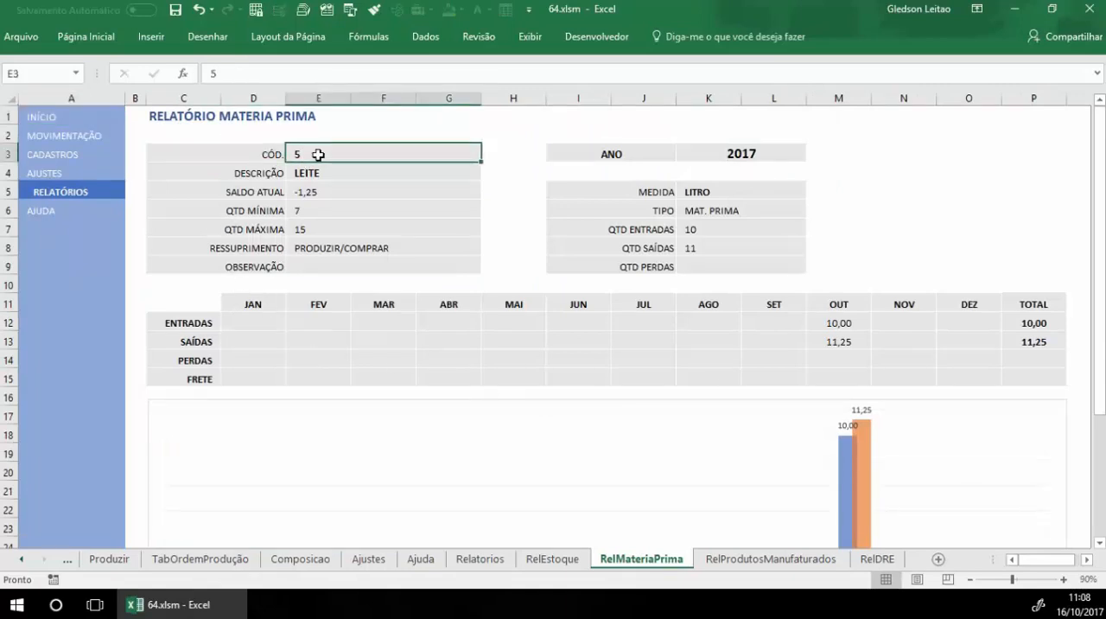
pyautogui.write('1')
pyautogui.press('Return')
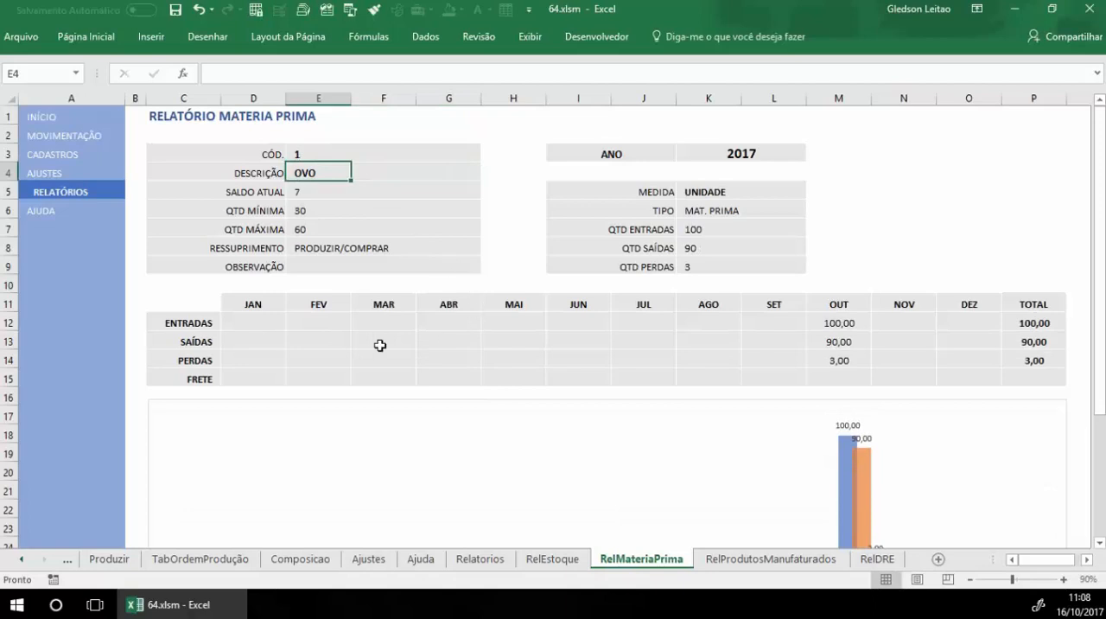
# Step: Examine the raw material's October entries, outputs, losses and freight, along with the monthly chart
pyautogui.click(861, 322)
pyautogui.click(855, 336)
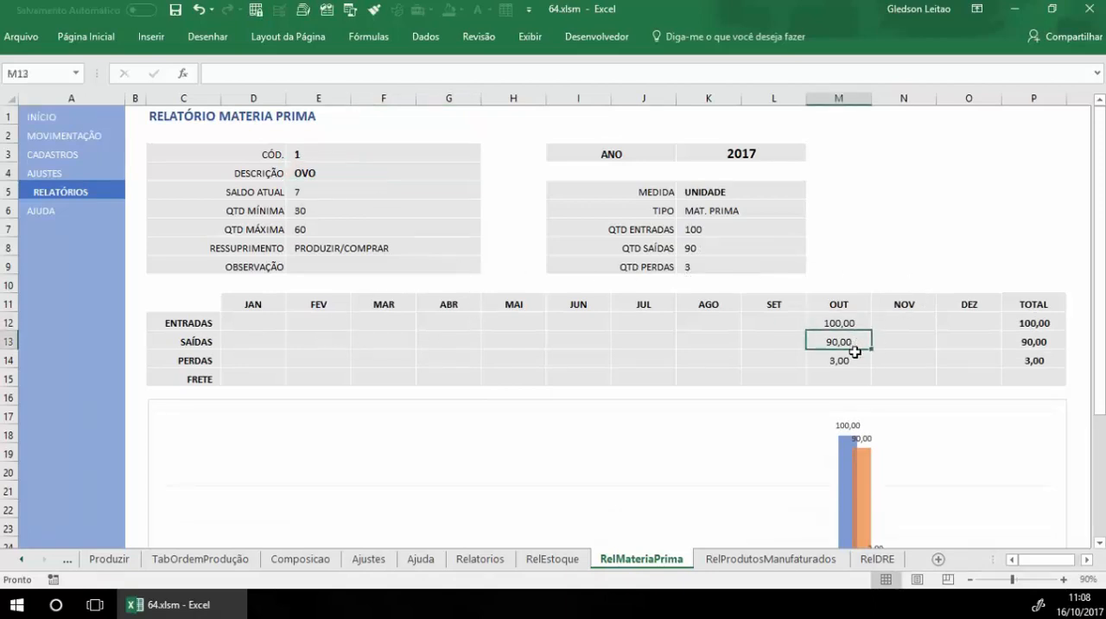
pyautogui.click(856, 357)
pyautogui.click(861, 375)
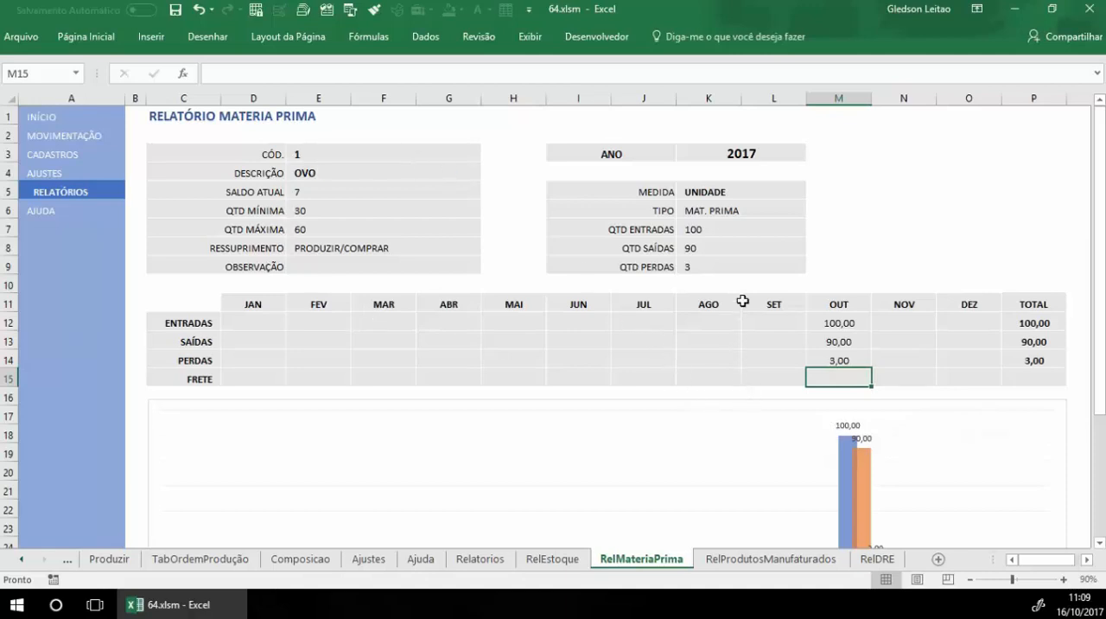
pyautogui.scroll(-2, 743, 300)
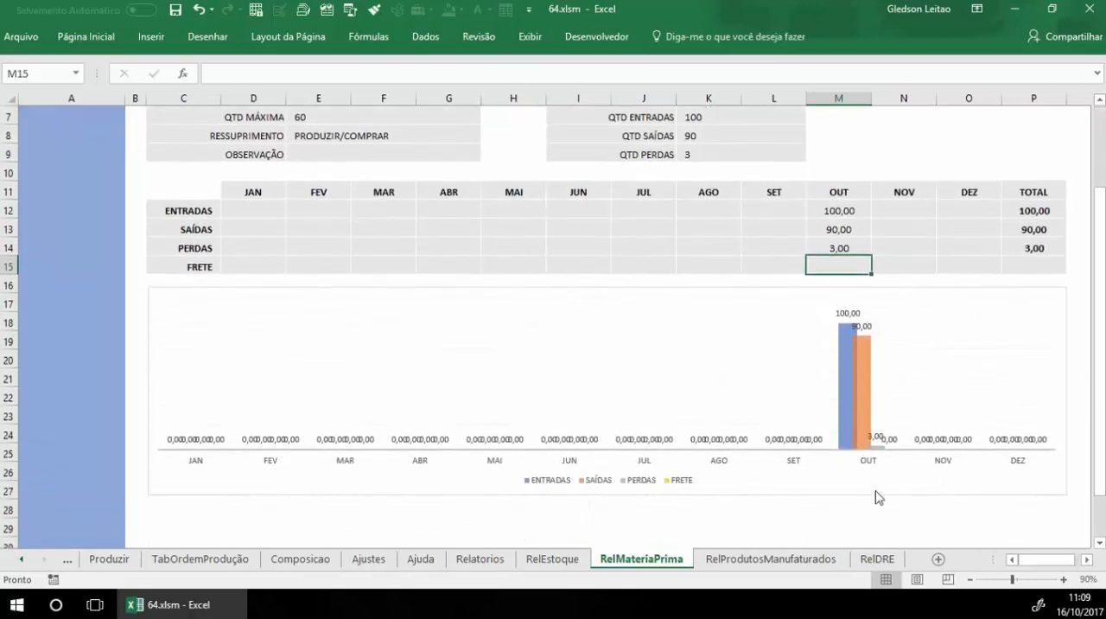
pyautogui.scroll(2, 877, 496)
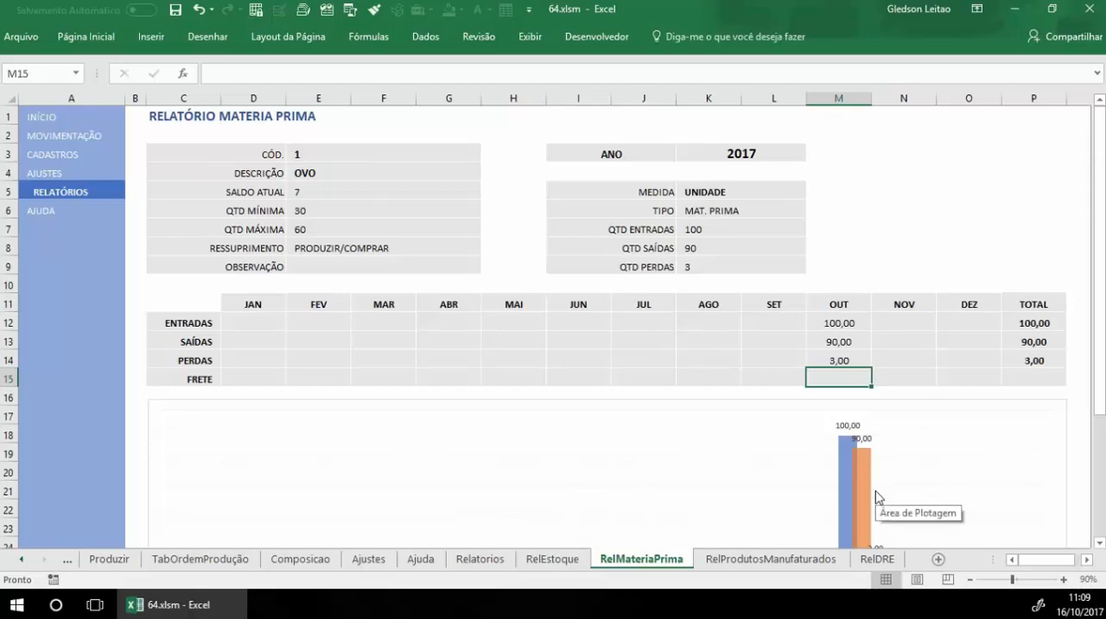
# Step: Return to the available reports and open RELATÓRIO DE PERDAS
pyautogui.click(82, 194)
pyautogui.scroll(1, 861, 275)
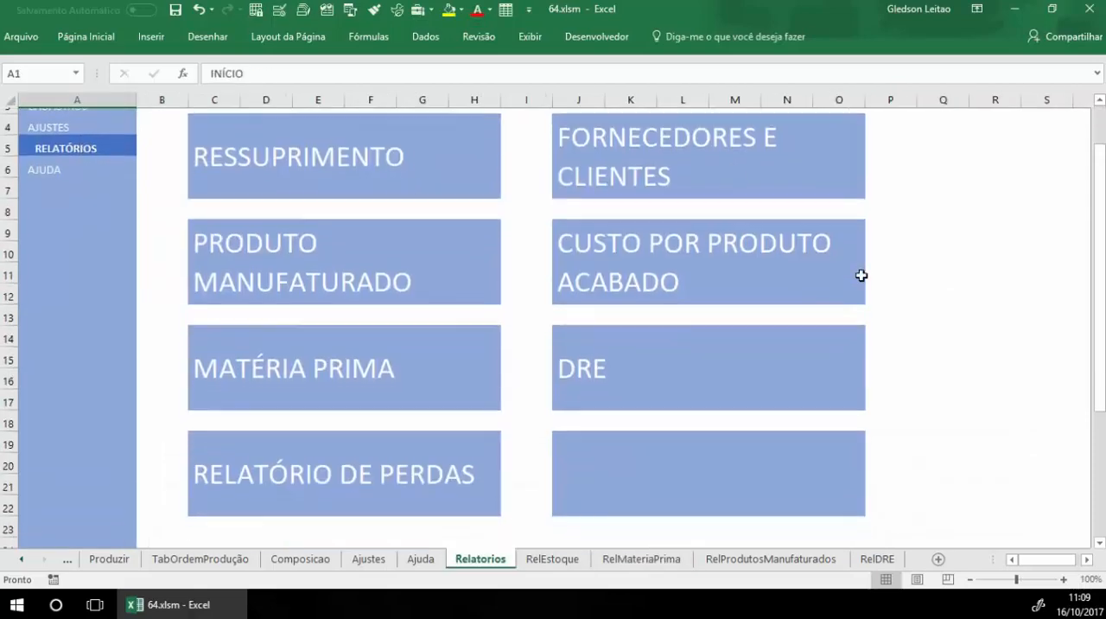
pyautogui.scroll(-1, 861, 275)
pyautogui.click(331, 404)
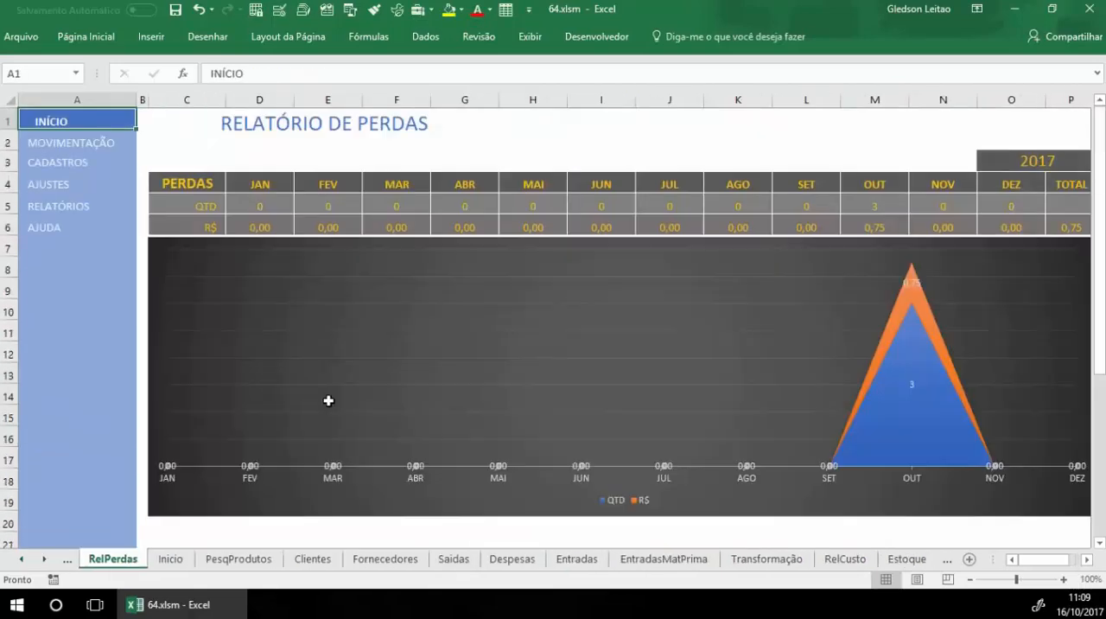
# Step: Check the loss report's year and its October loss quantity and value in R$
pyautogui.click(1019, 158)
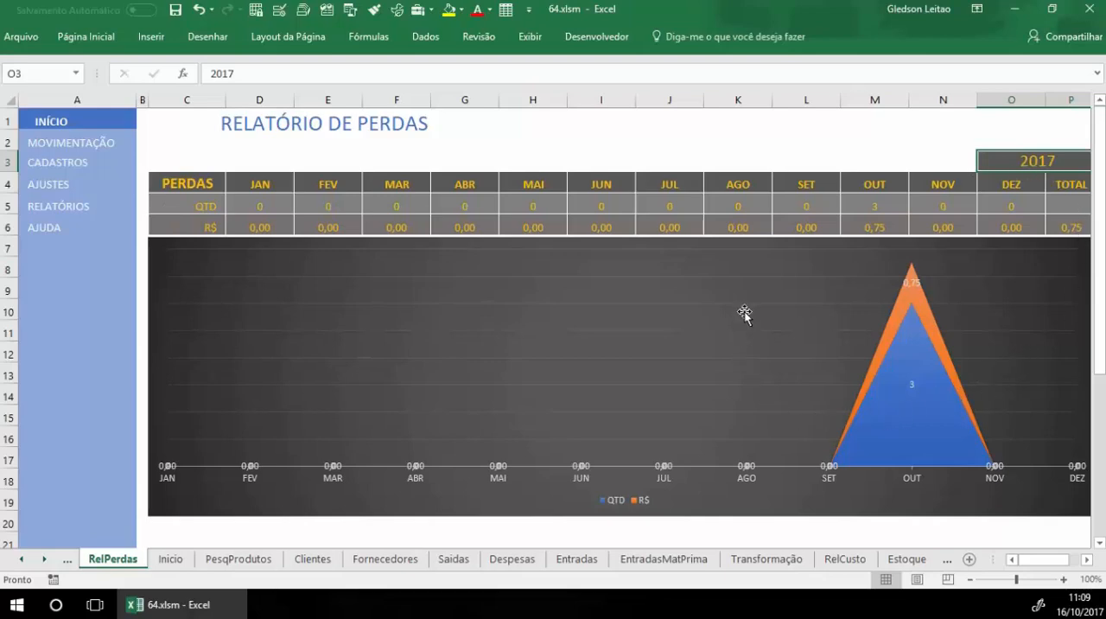
pyautogui.click(883, 204)
pyautogui.click(881, 224)
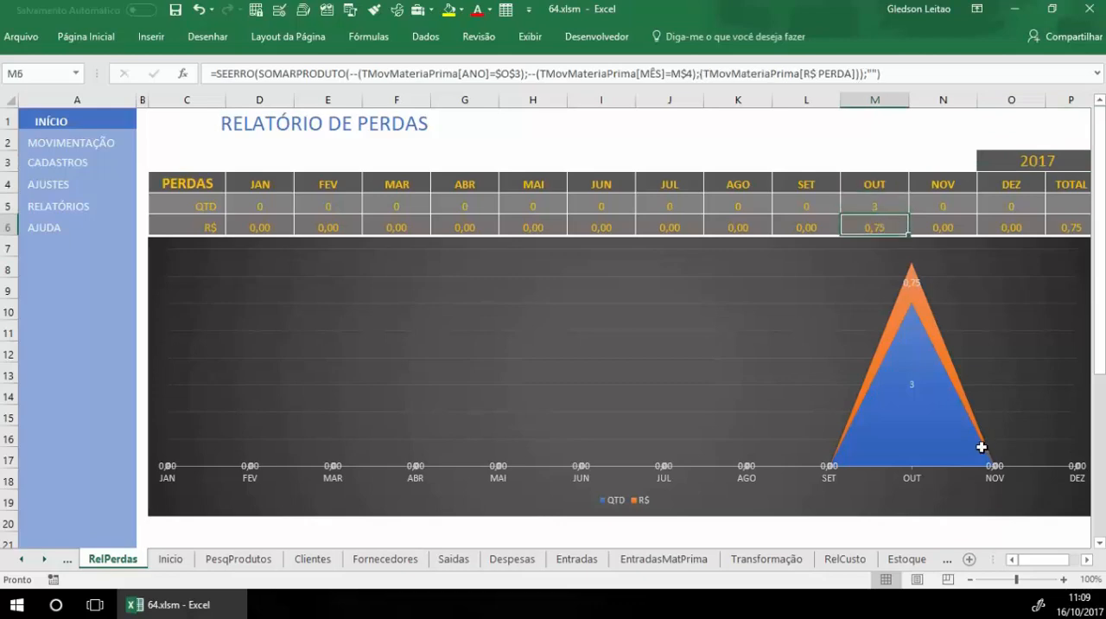
pyautogui.click(850, 131)
# Step: Return to the available reports and open CUSTO POR PRODUTO ACABADO
pyautogui.click(55, 205)
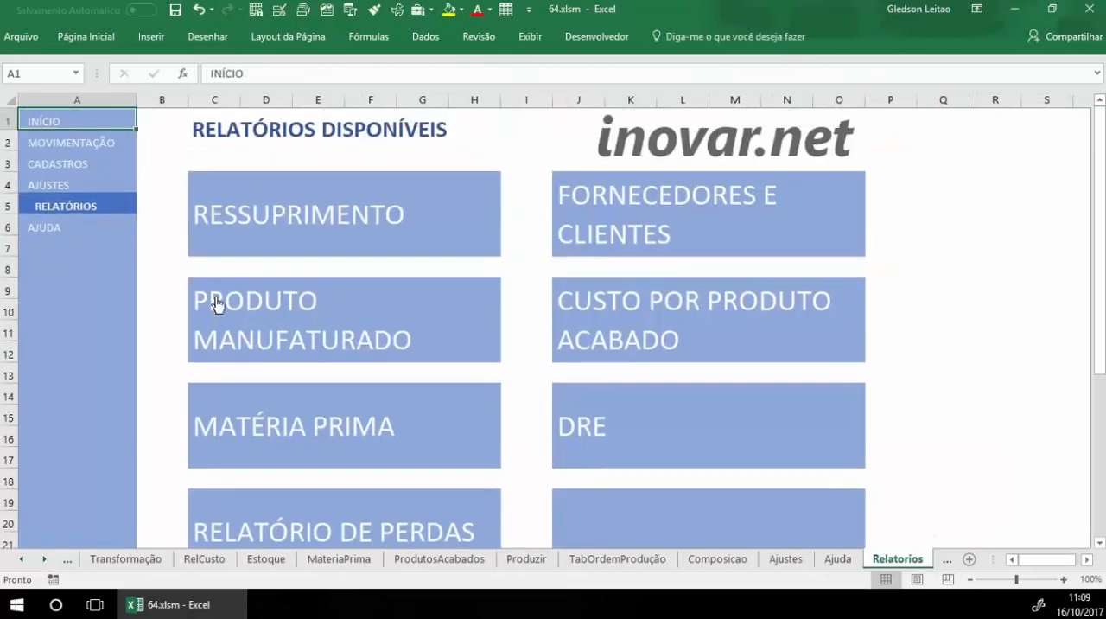
pyautogui.scroll(-1, 422, 507)
pyautogui.scroll(-1, 422, 507)
pyautogui.scroll(3, 420, 506)
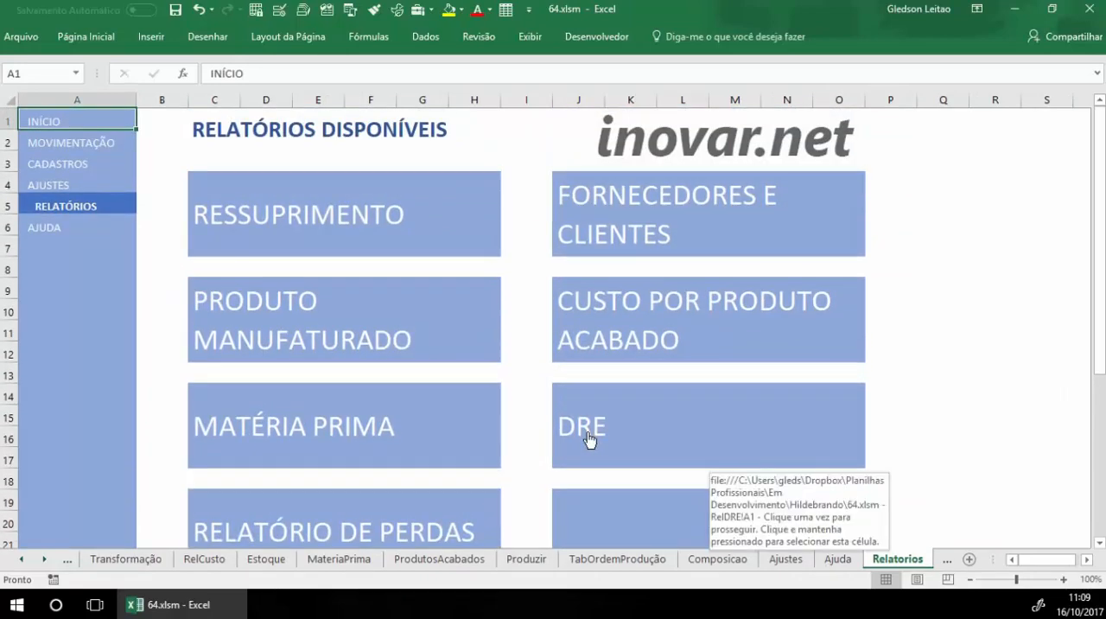
pyautogui.click(792, 327)
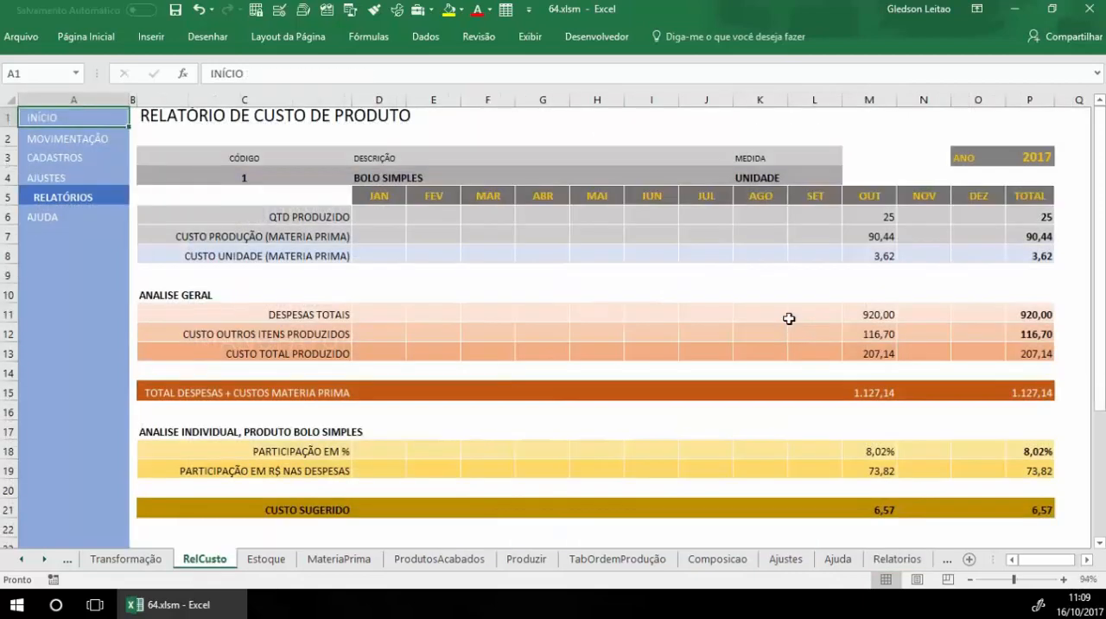
# Step: Try product code 2 in the product cost report and restore code 1
pyautogui.click(264, 178)
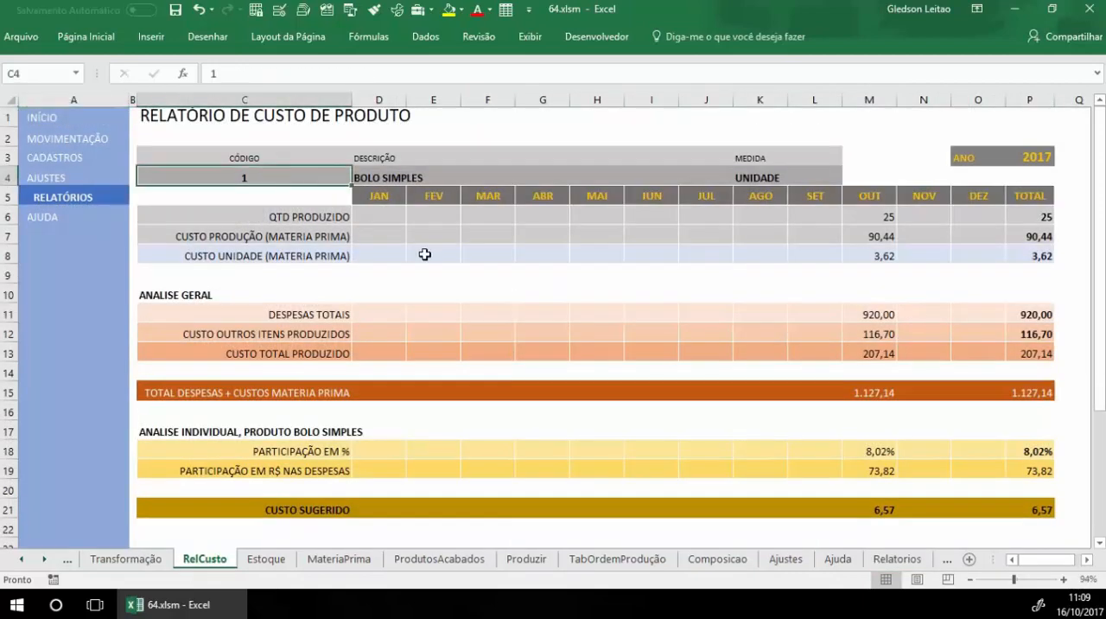
pyautogui.write('2')
pyautogui.press('Return')
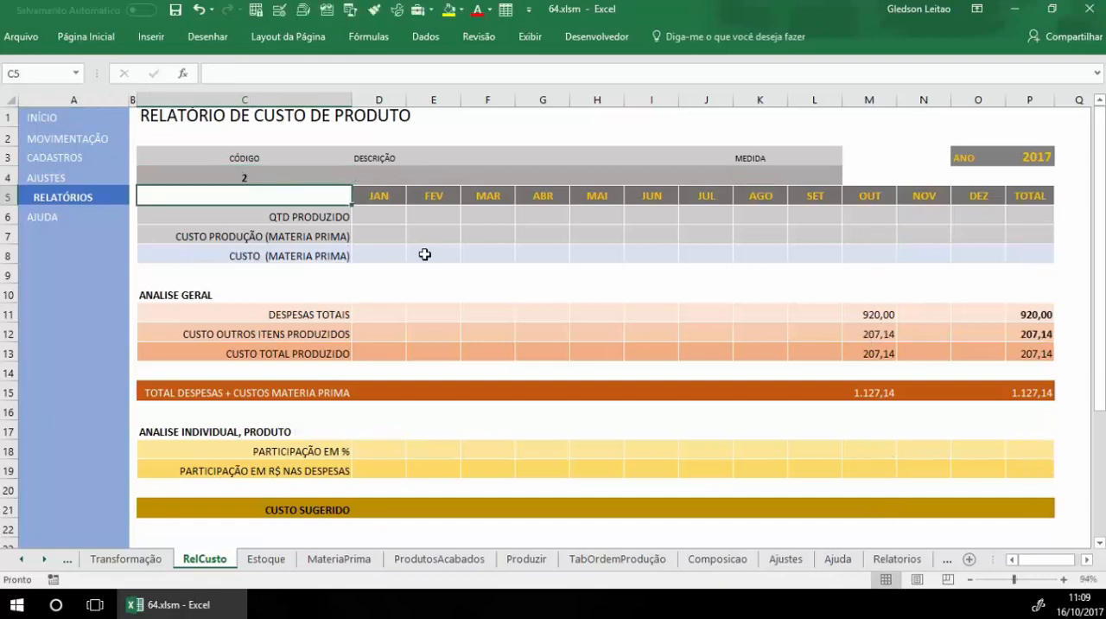
pyautogui.press('Up')
pyautogui.write('1')
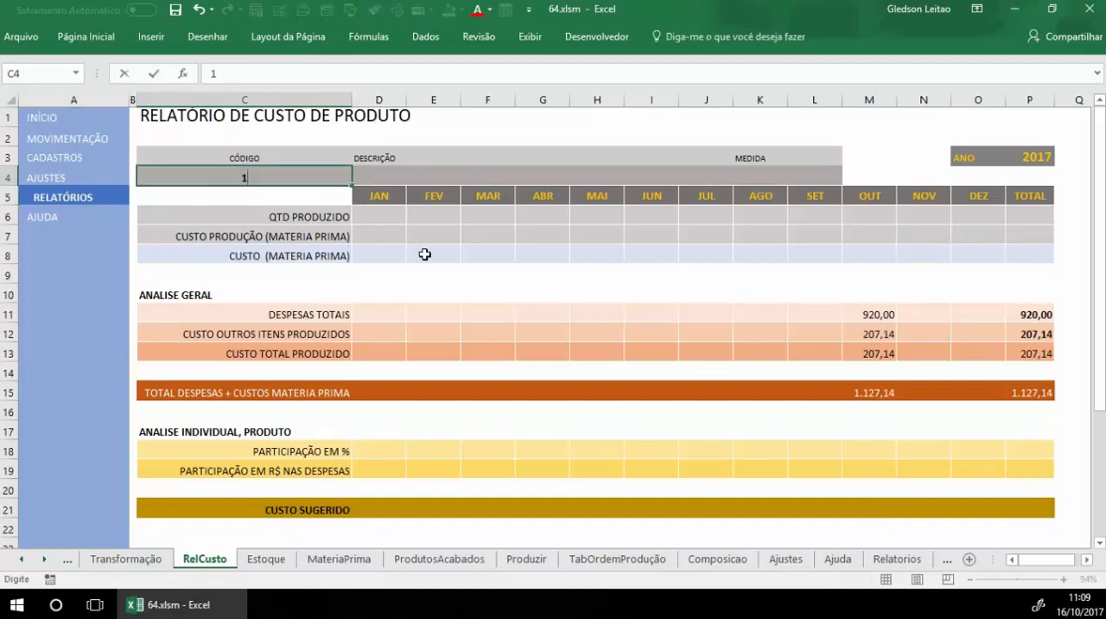
pyautogui.press('Return')
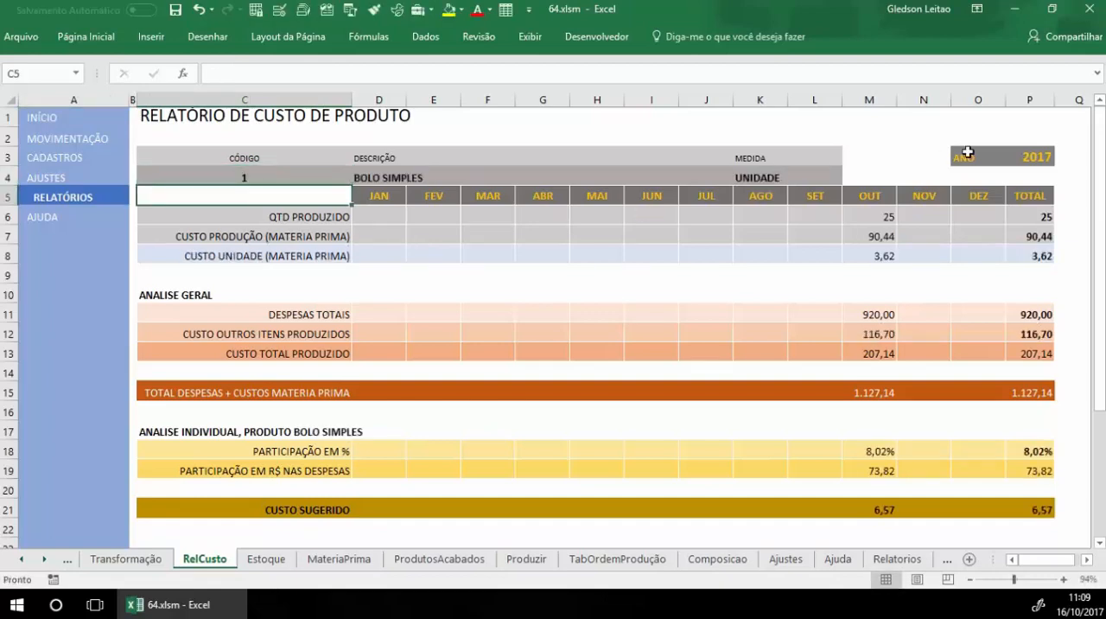
# Step: Switch the cost report's year to 2016 and back to 2017
pyautogui.click(1039, 153)
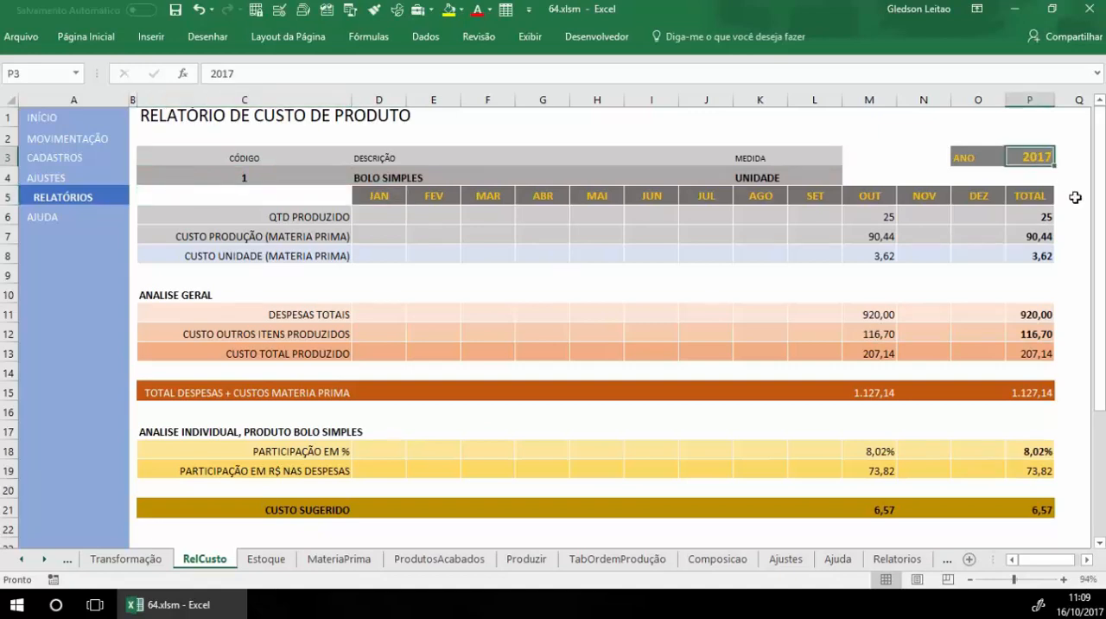
pyautogui.write('201')
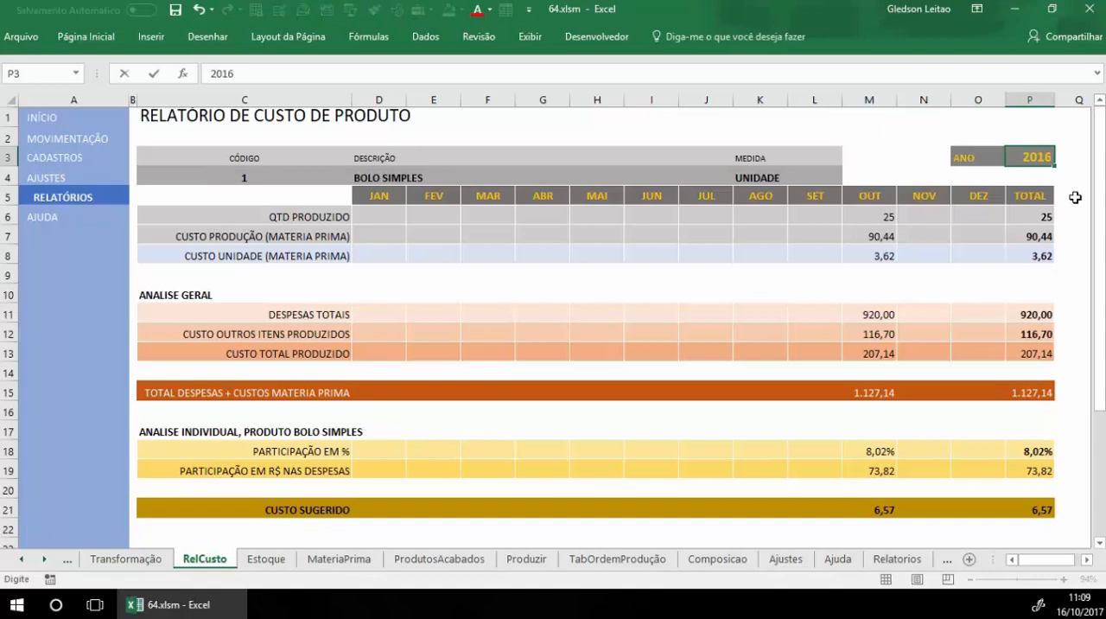
pyautogui.press('Return')
pyautogui.press('Up')
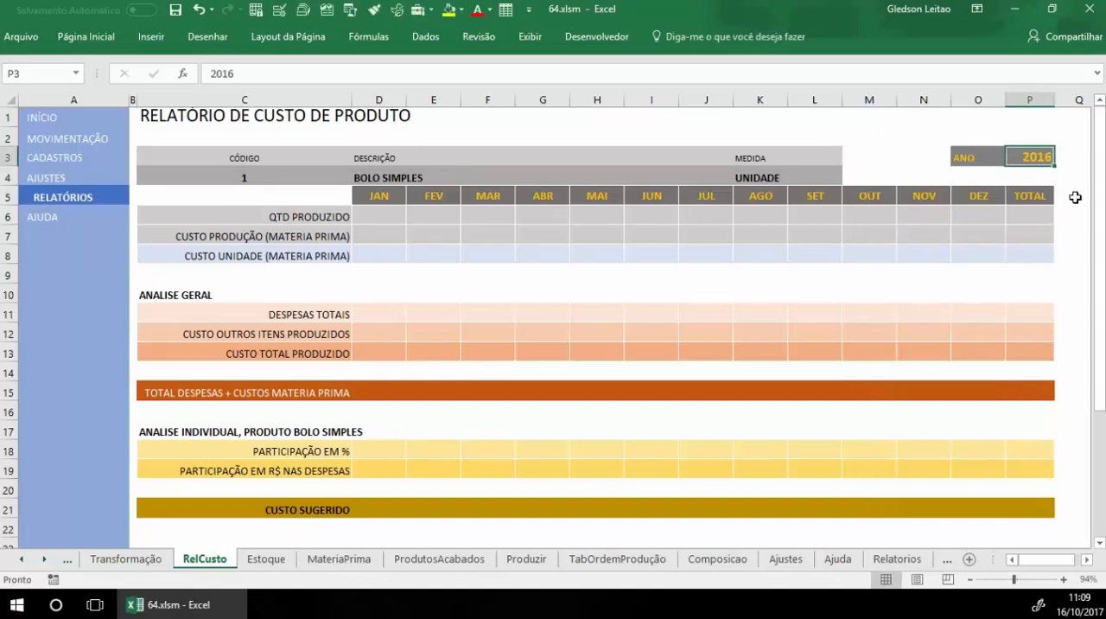
pyautogui.write('2017')
pyautogui.press('Return')
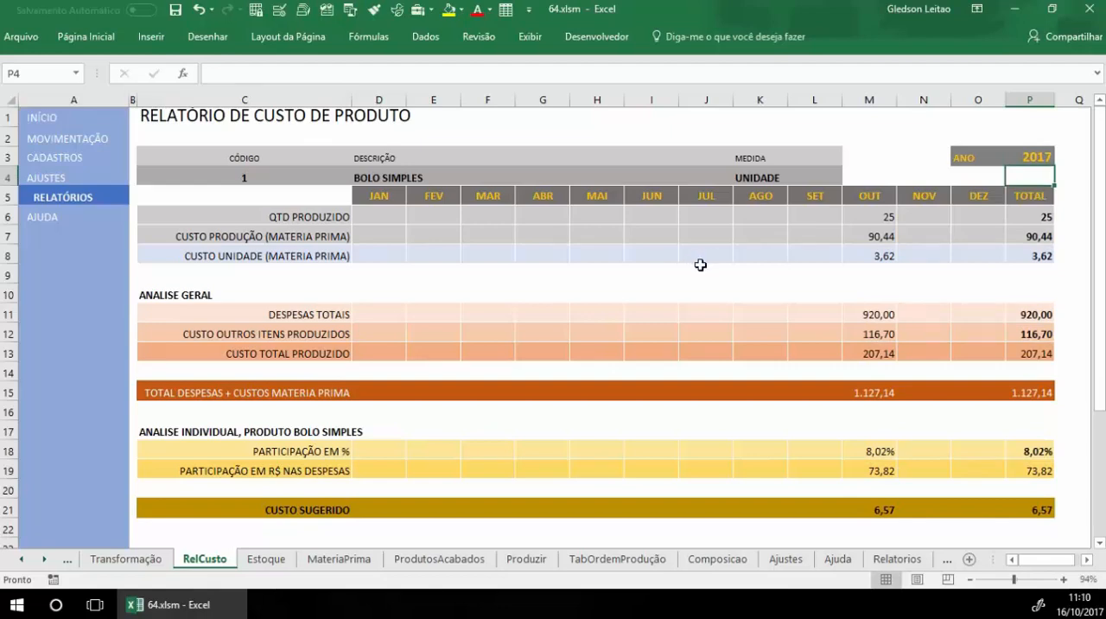
# Step: Examine the product's October quantity produced, raw material production cost and raw material unit cost
pyautogui.click(893, 219)
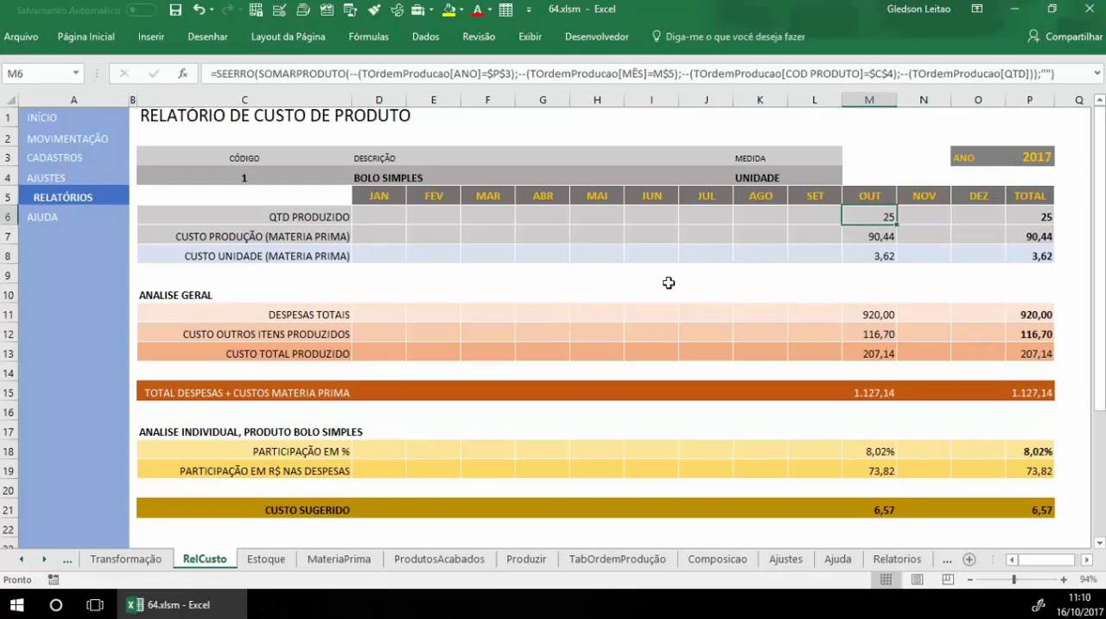
pyautogui.press('Down')
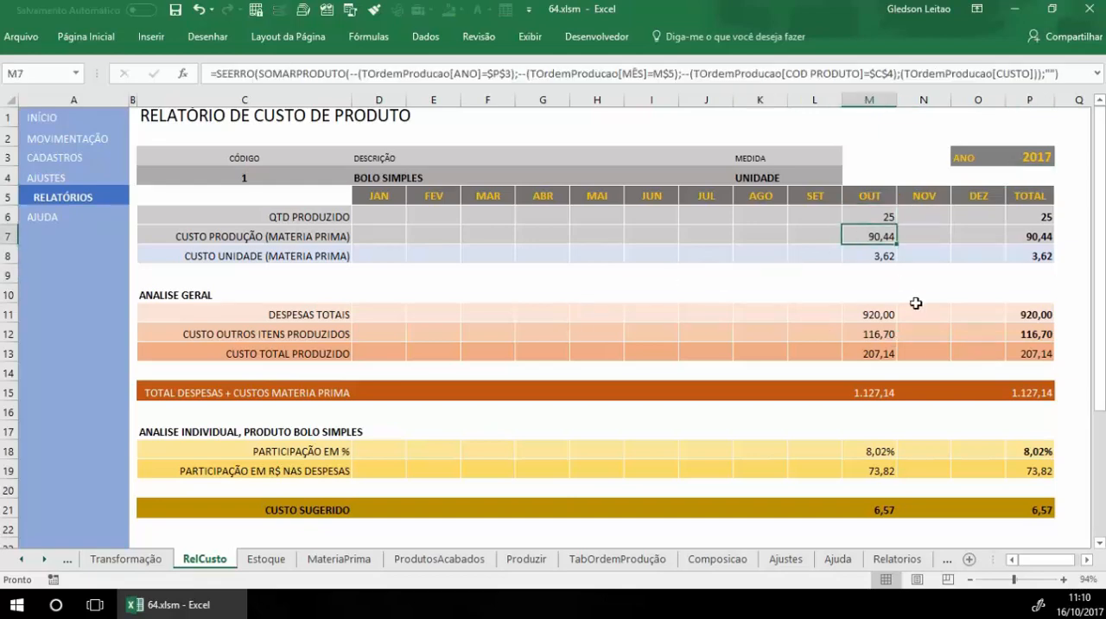
pyautogui.click(886, 254)
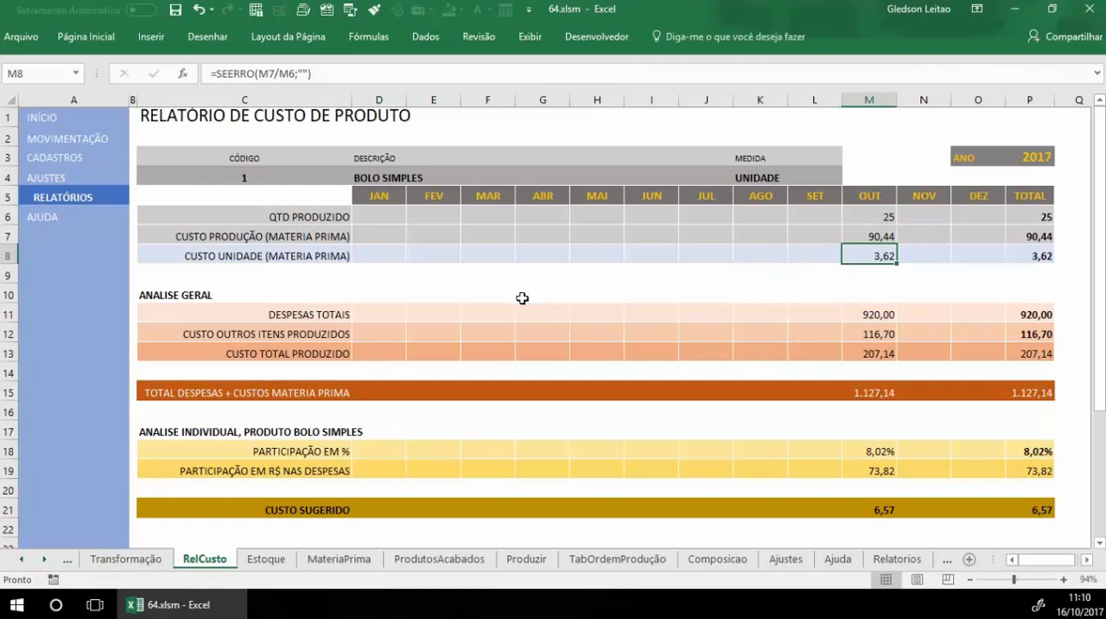
pyautogui.scroll(-1, 522, 298)
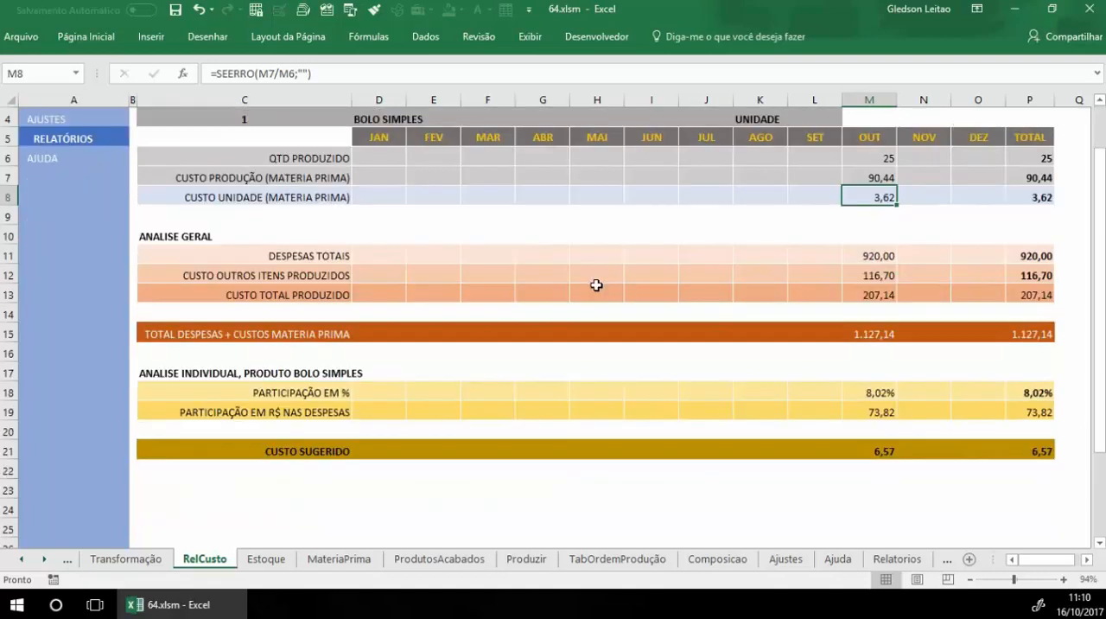
# Step: Examine October's total expenses and cost of other items produced in the cost report's ANALISE GERAL section
pyautogui.click(182, 240)
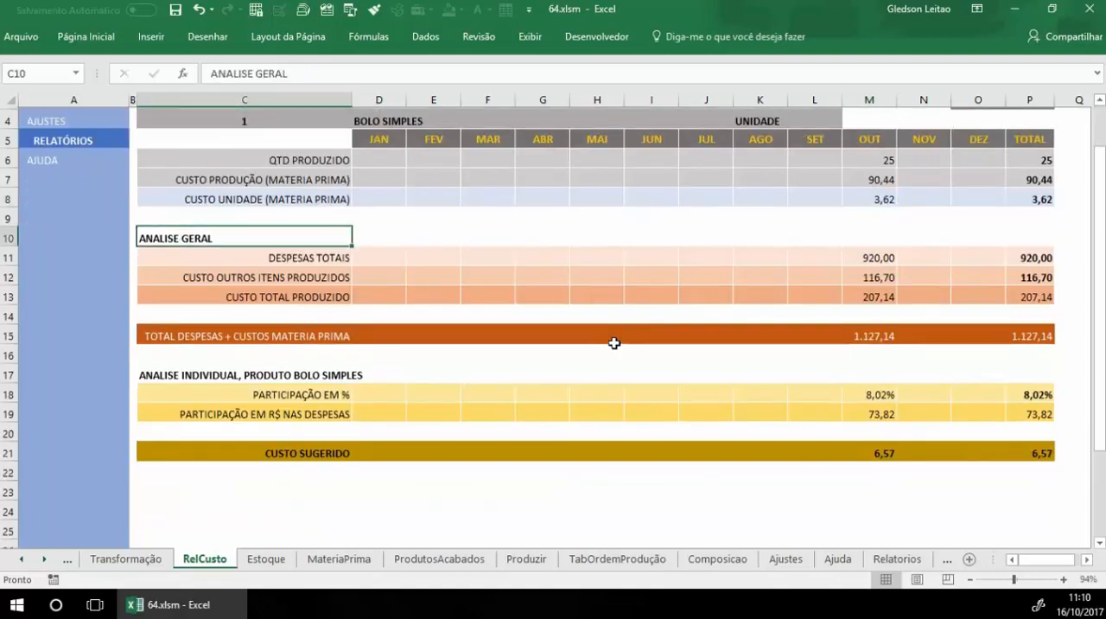
pyautogui.scroll(1, 613, 341)
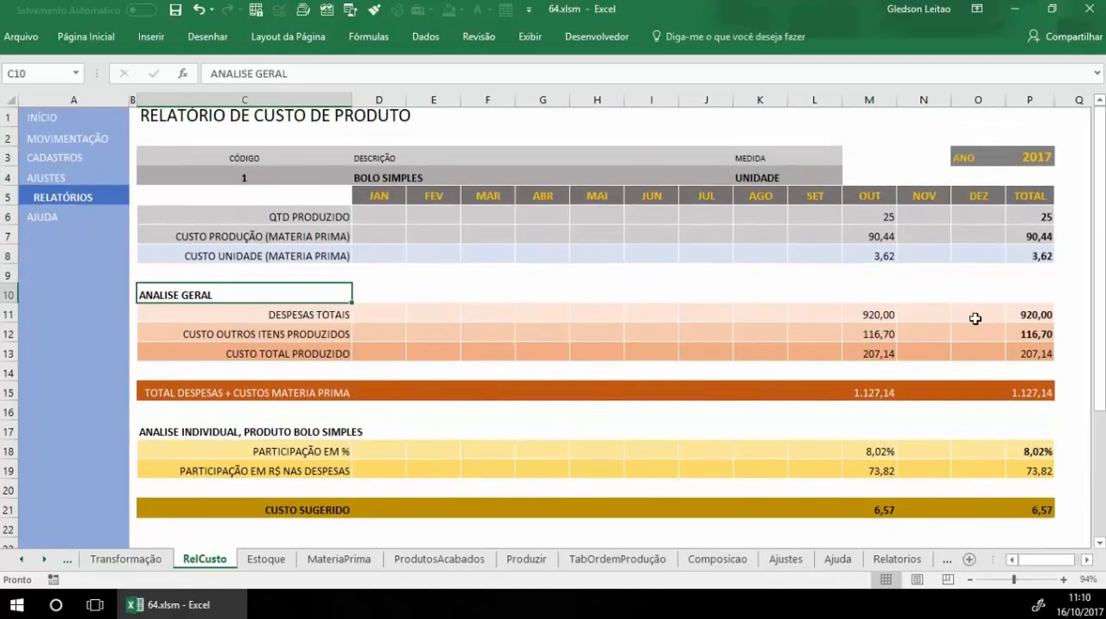
pyautogui.click(871, 315)
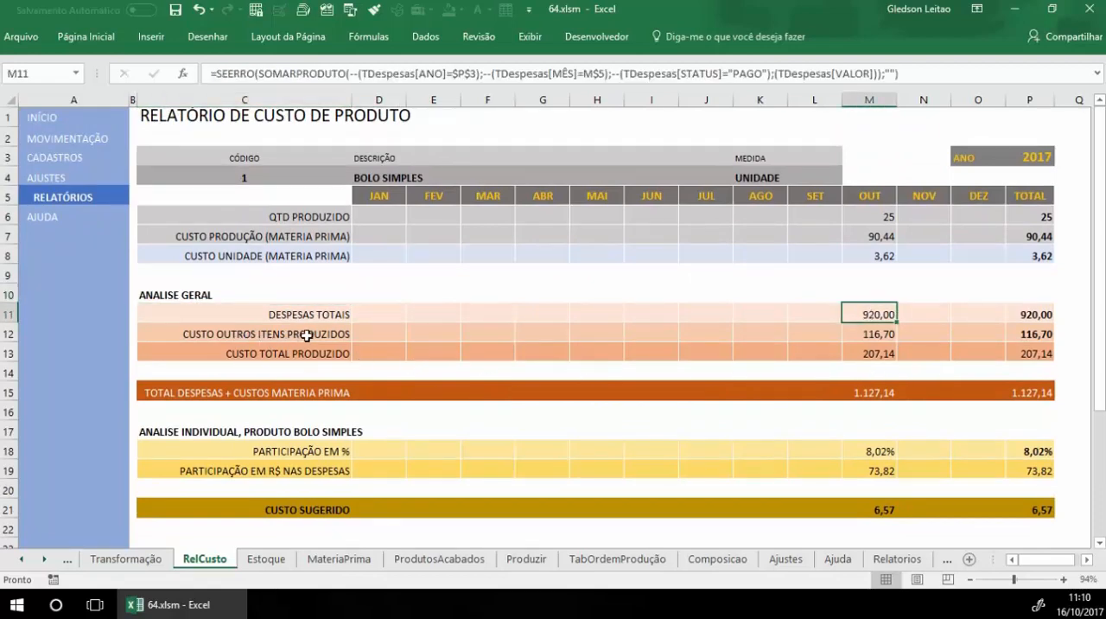
pyautogui.click(894, 335)
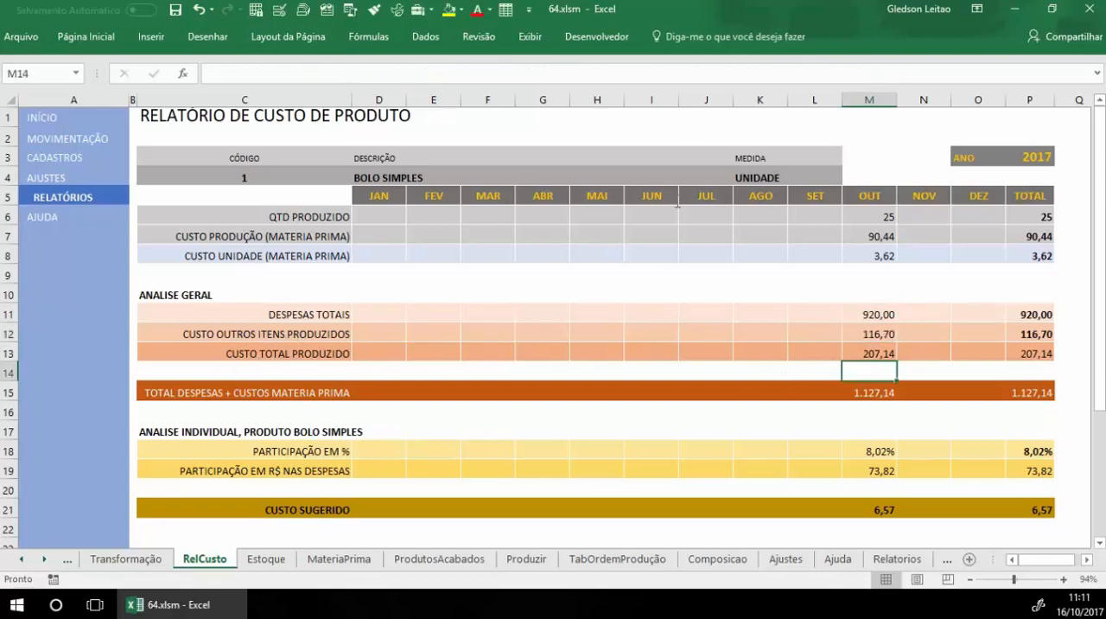
# Step: Append "(Matéria prima)" to the CUSTO TOTAL PRODUZIDO label in the cost report
pyautogui.click(294, 352)
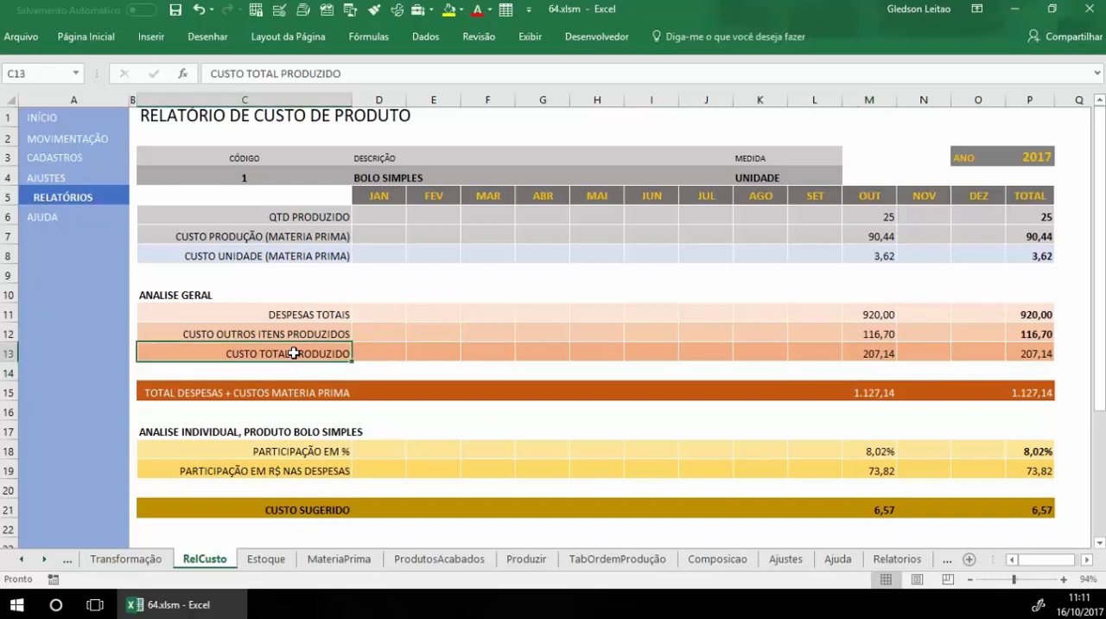
pyautogui.click(358, 73)
pyautogui.write('(Matéria prima)')
pyautogui.press('Return')
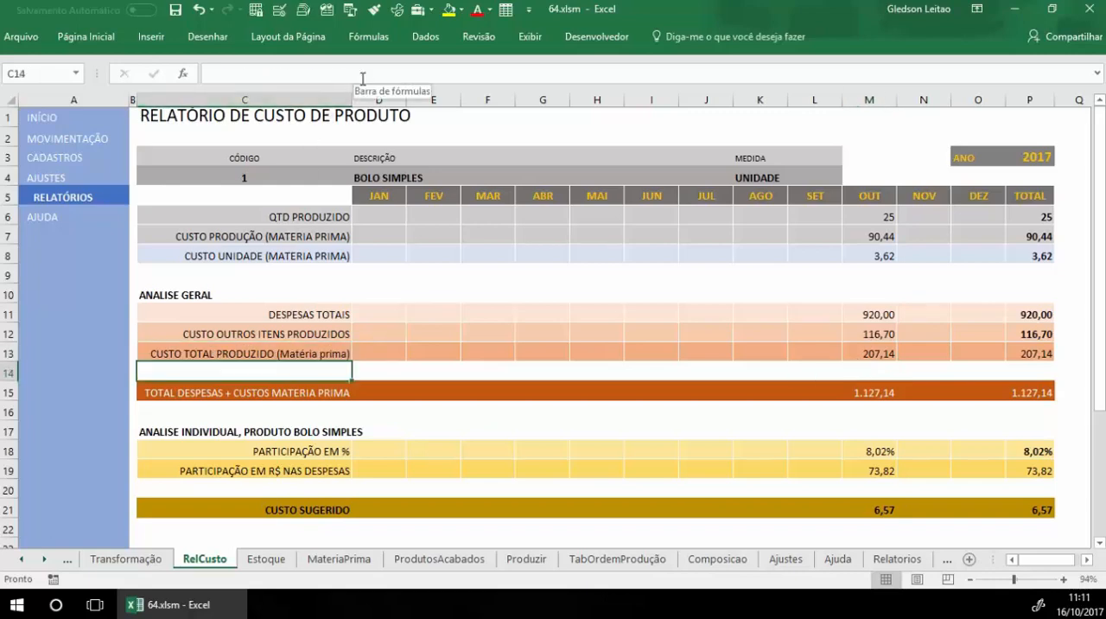
# Step: Examine the product's October percentage share, share of expenses in R$ and suggested cost in the individual analysis
pyautogui.click(874, 370)
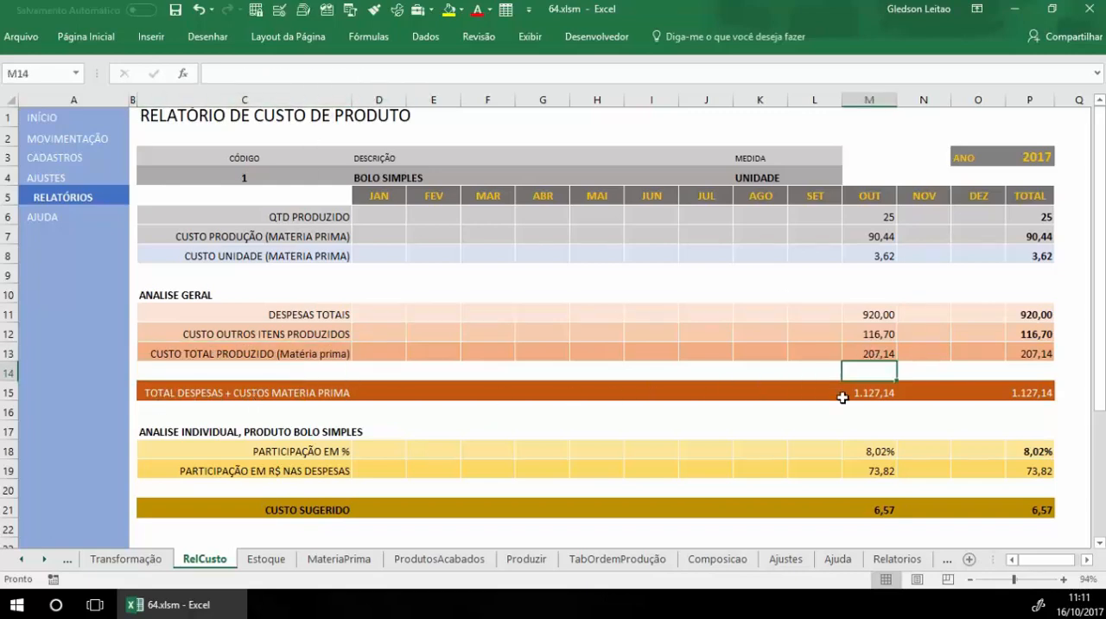
pyautogui.scroll(-1, 653, 410)
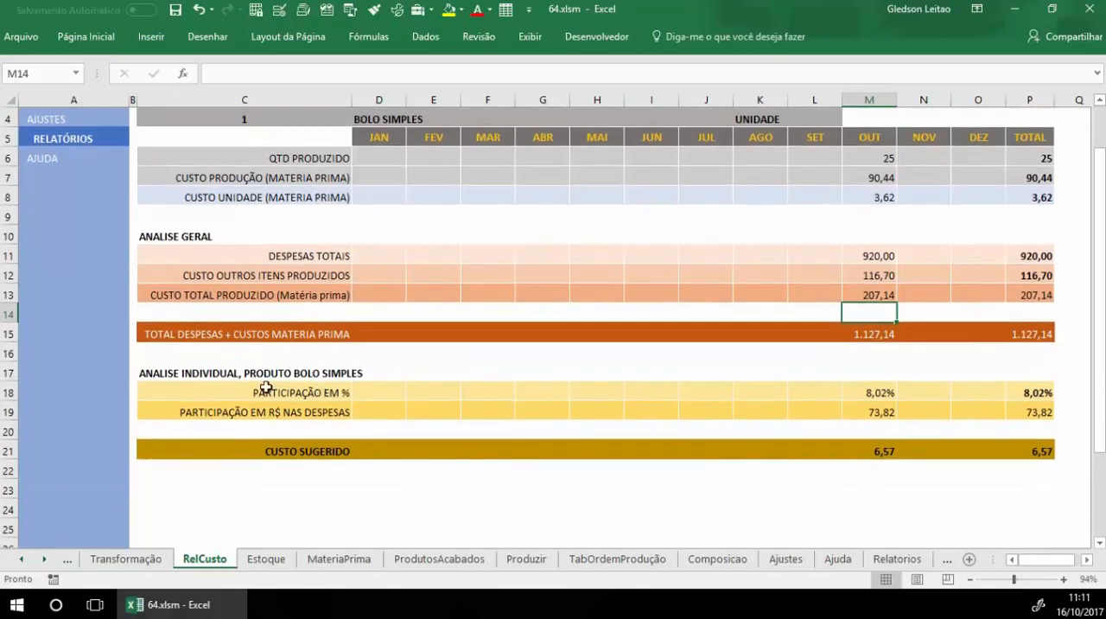
pyautogui.click(228, 373)
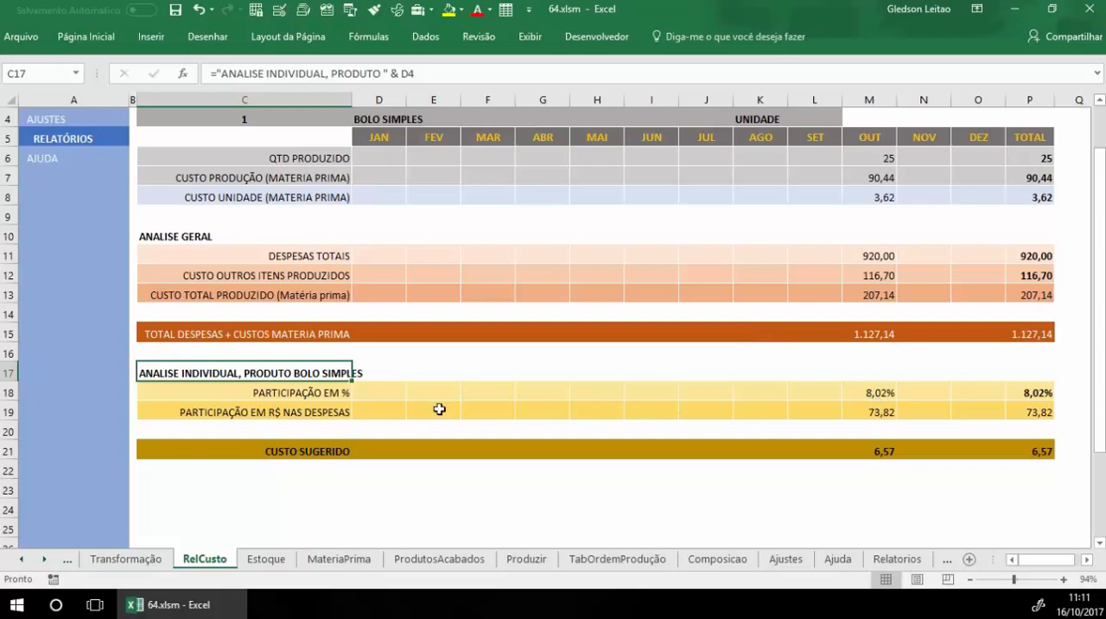
pyautogui.click(270, 393)
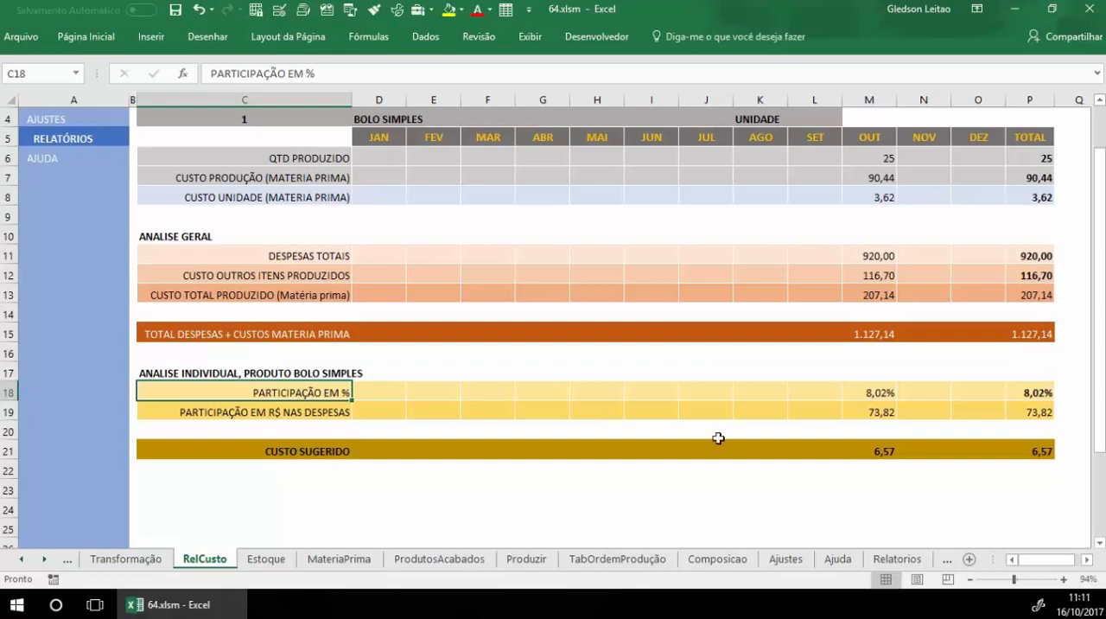
pyautogui.click(881, 390)
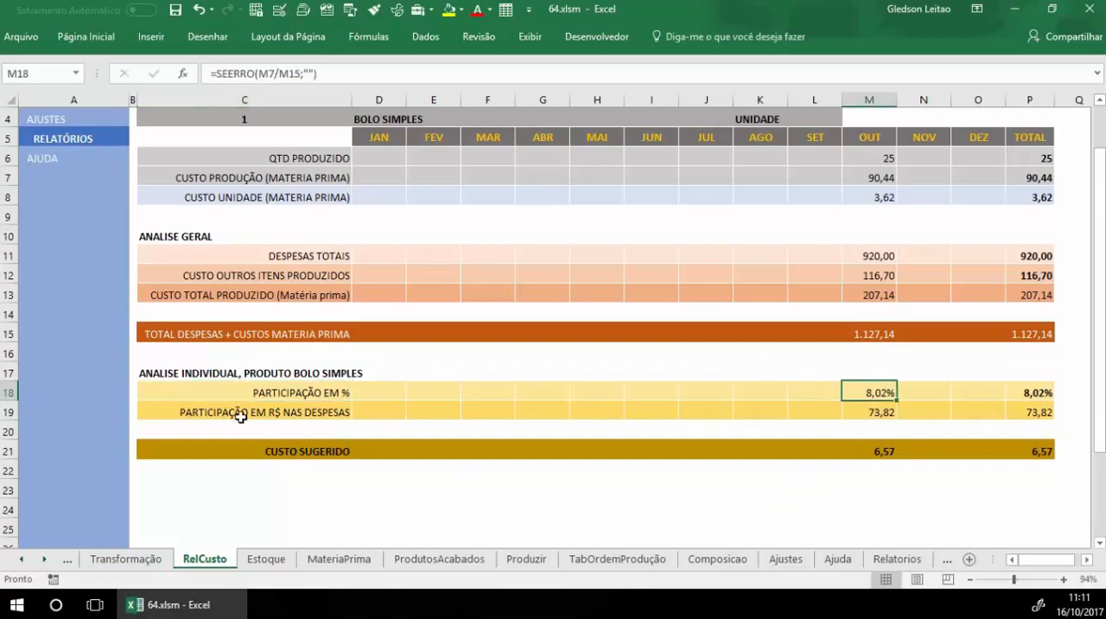
pyautogui.click(889, 414)
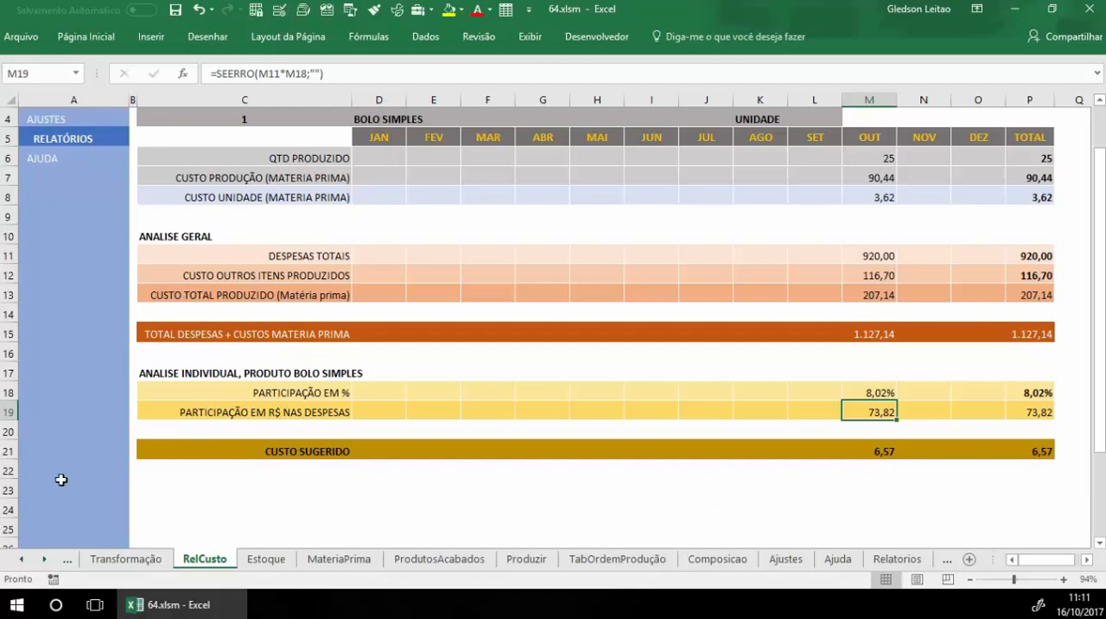
pyautogui.click(893, 489)
pyautogui.scroll(1, 909, 515)
pyautogui.scroll(1, 909, 515)
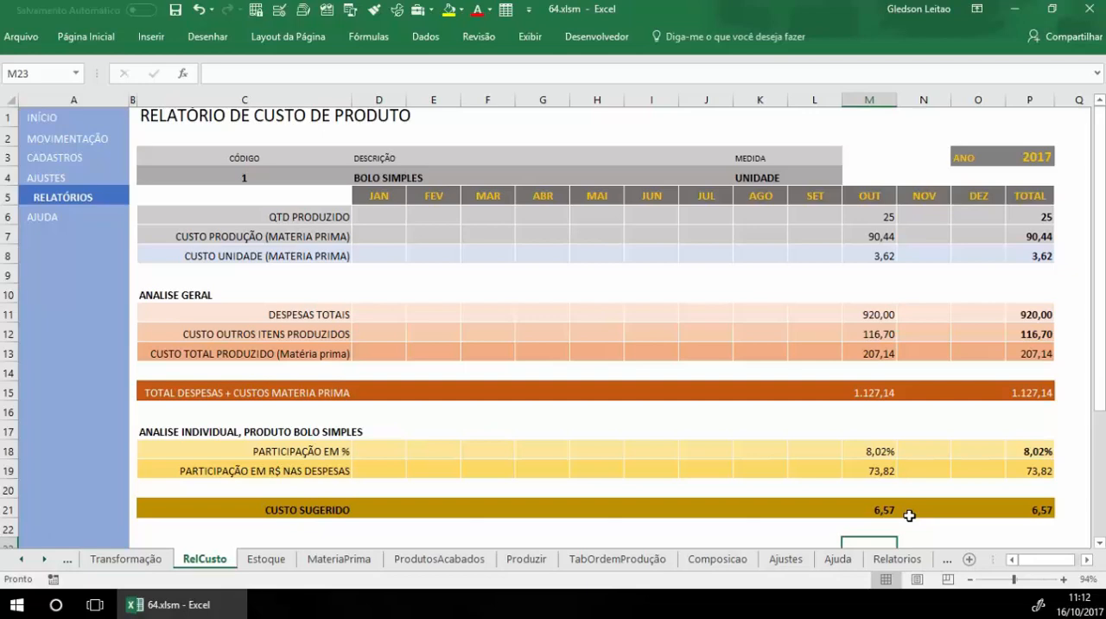
# Step: Return to the available reports, open DRE and examine its MATERIA PRIMA and FRETE cost rows
pyautogui.click(79, 198)
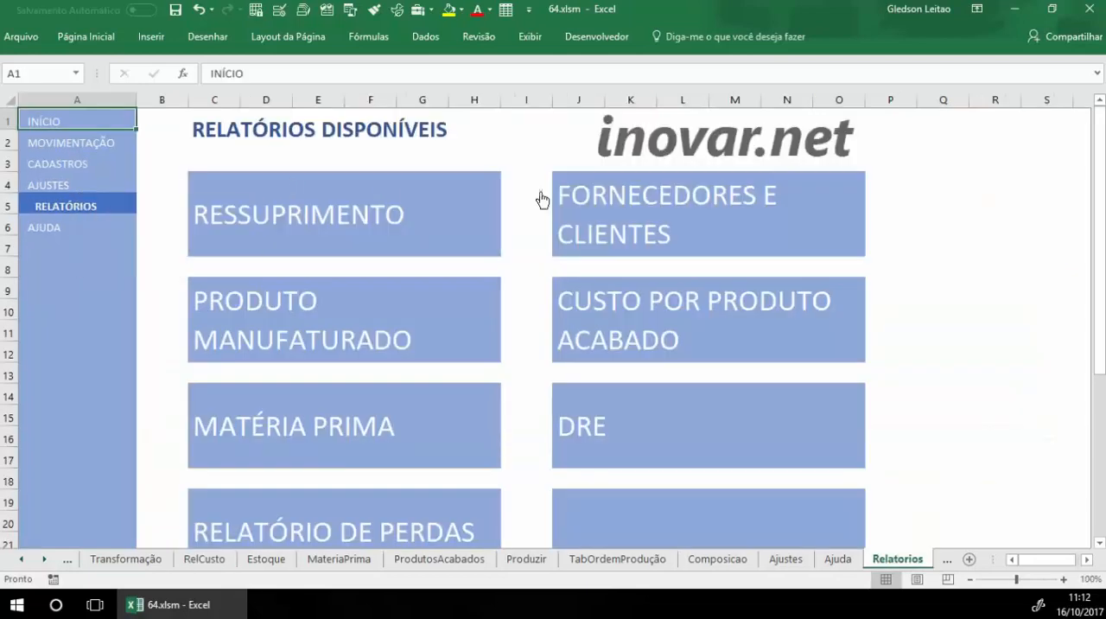
pyautogui.click(587, 421)
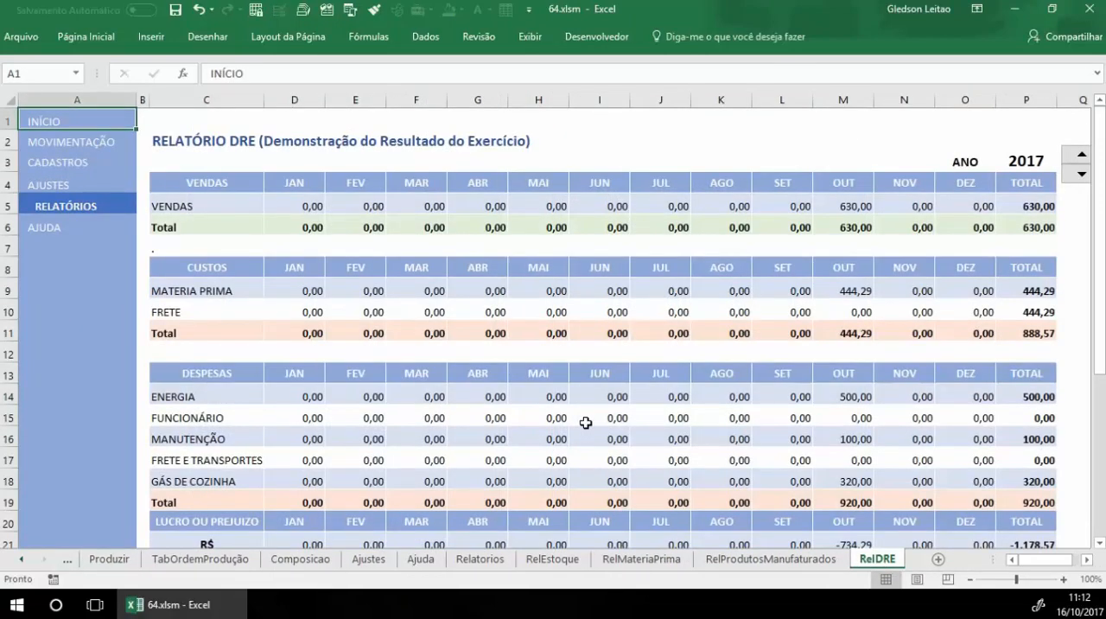
pyautogui.click(218, 295)
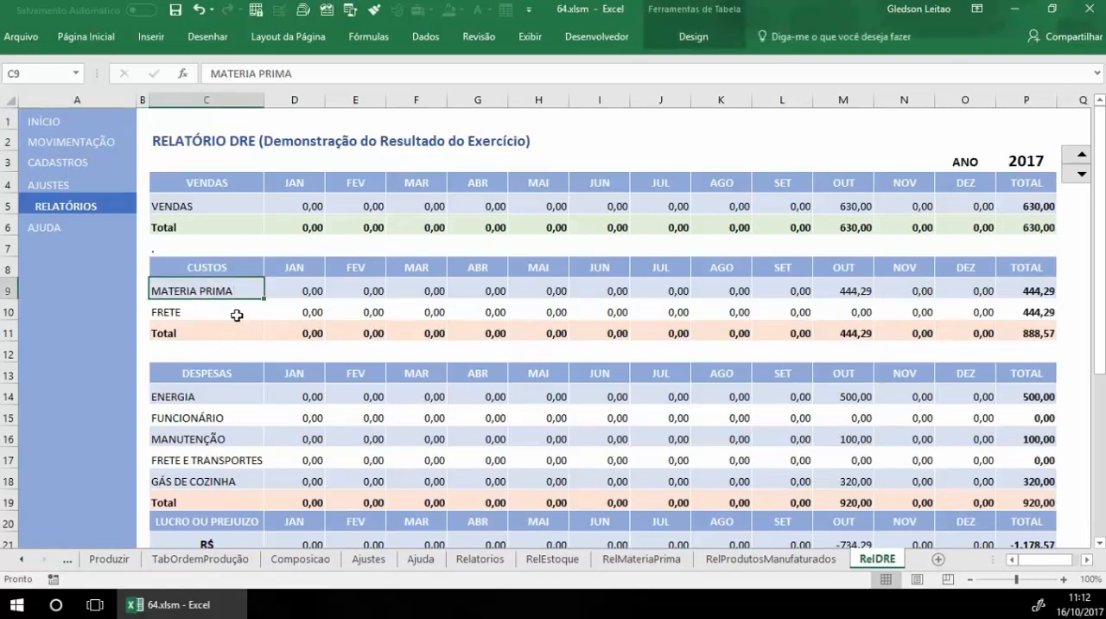
pyautogui.click(235, 311)
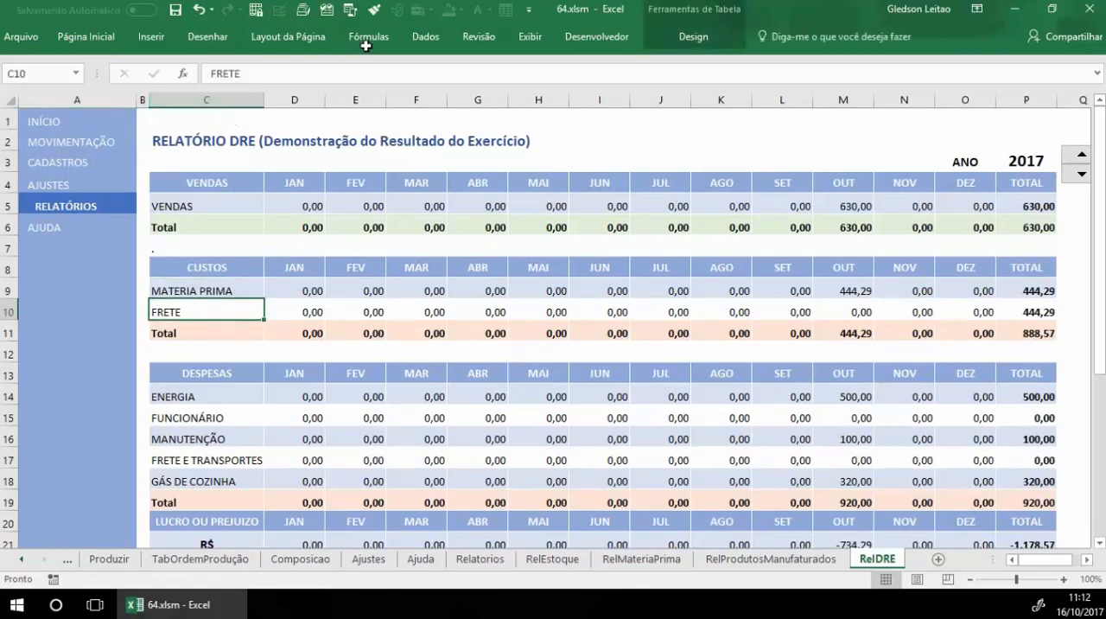
# Step: Unprotect the DRE report sheet and choose ENERGIA as the first expense category under DESPESAS
pyautogui.click(471, 37)
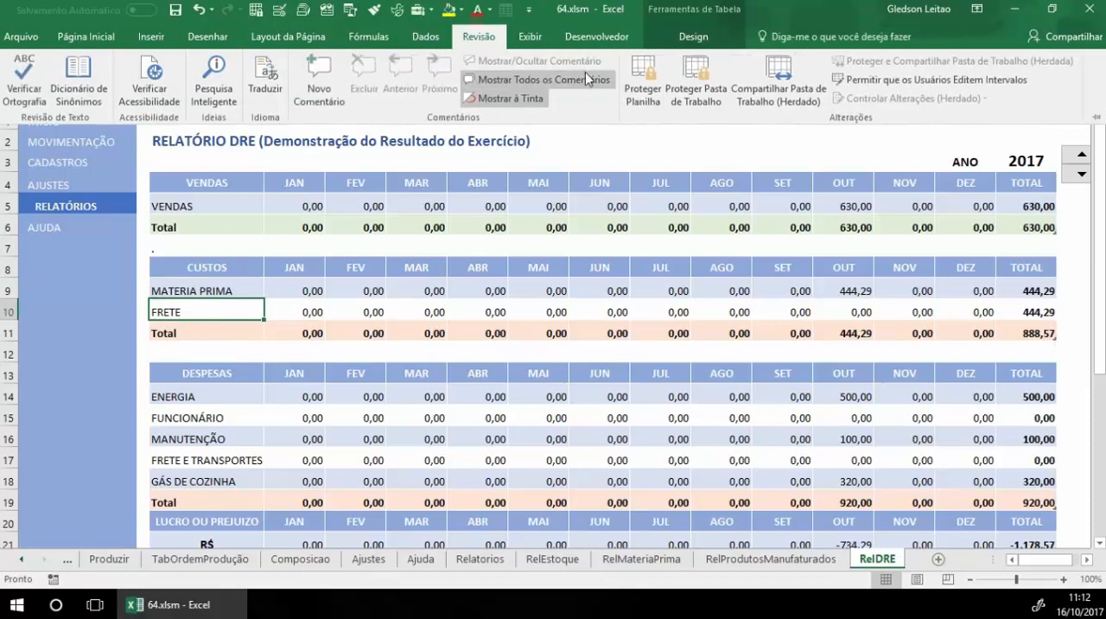
pyautogui.click(195, 399)
pyautogui.click(218, 400)
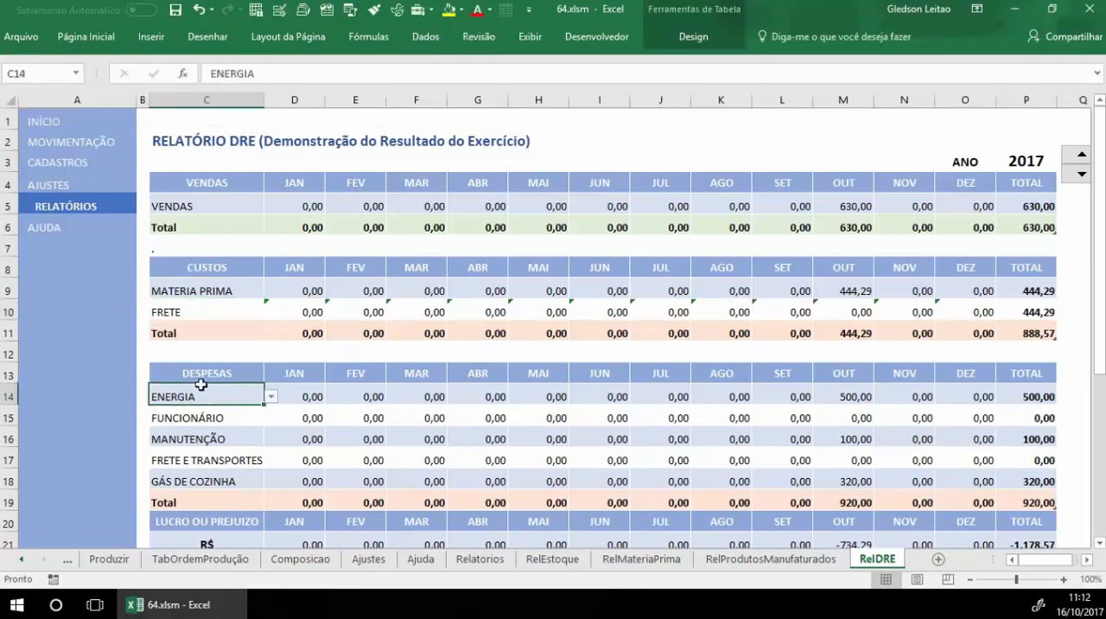
pyautogui.click(270, 397)
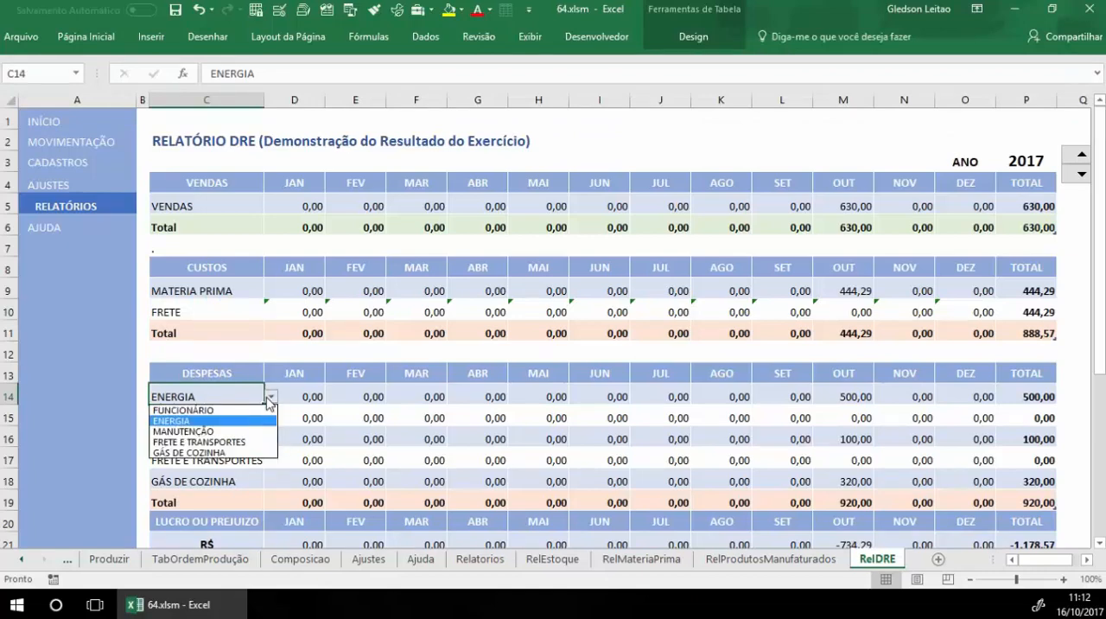
pyautogui.click(233, 421)
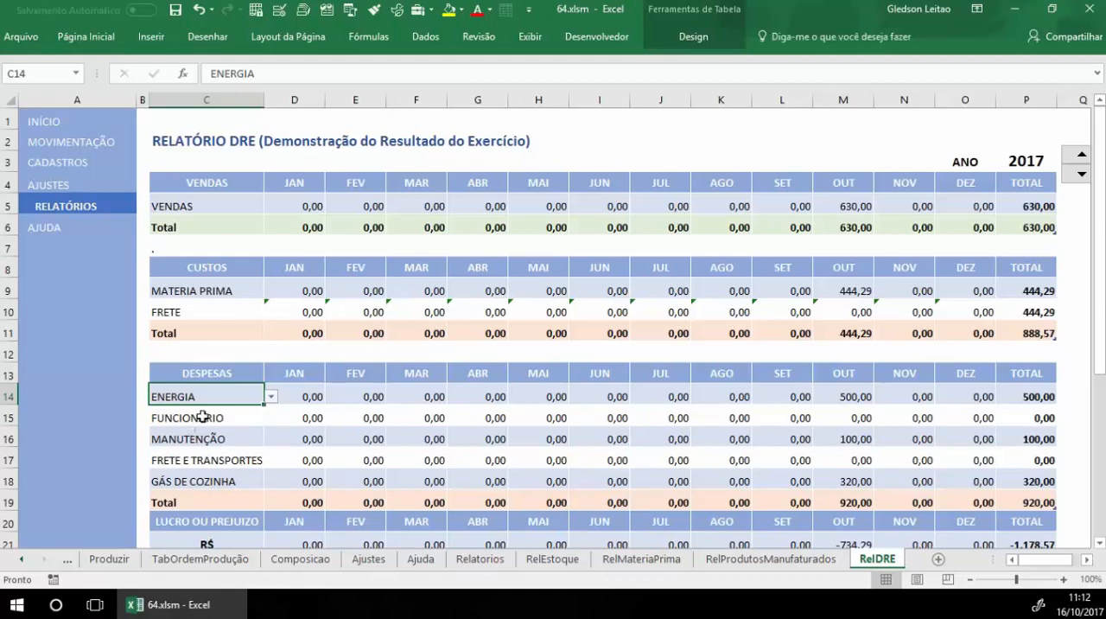
# Step: Check the expense categories list in AJUSTES and compare it with the options for the DRE report's first expense
pyautogui.click(60, 186)
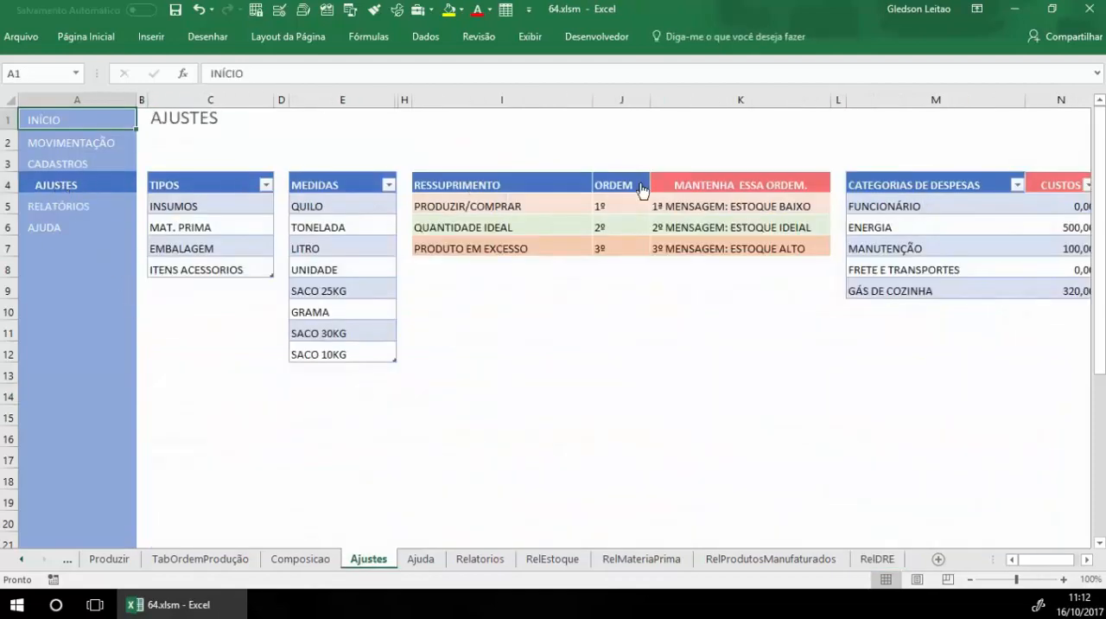
pyautogui.moveTo(920, 207); pyautogui.dragTo(922, 289)
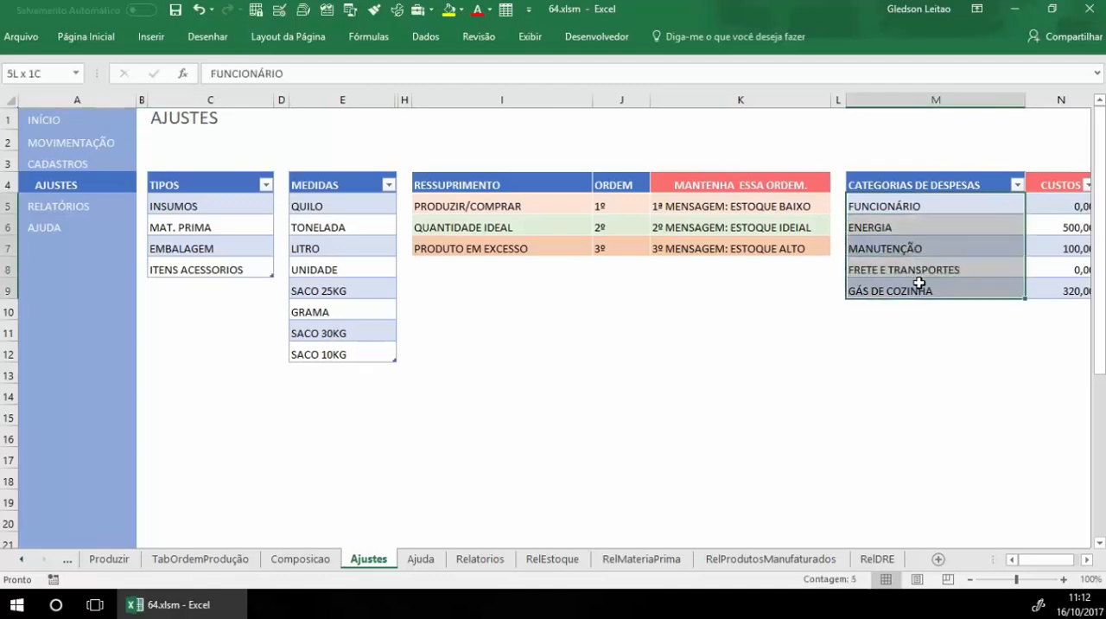
pyautogui.click(51, 207)
pyautogui.click(217, 331)
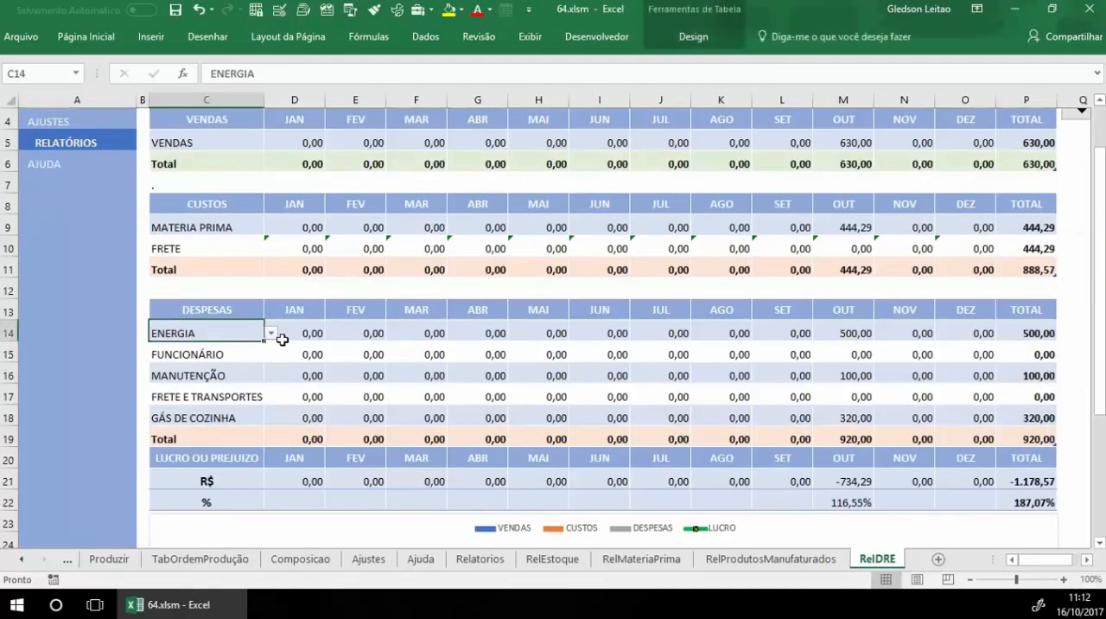
pyautogui.click(270, 332)
pyautogui.scroll(1, 742, 142)
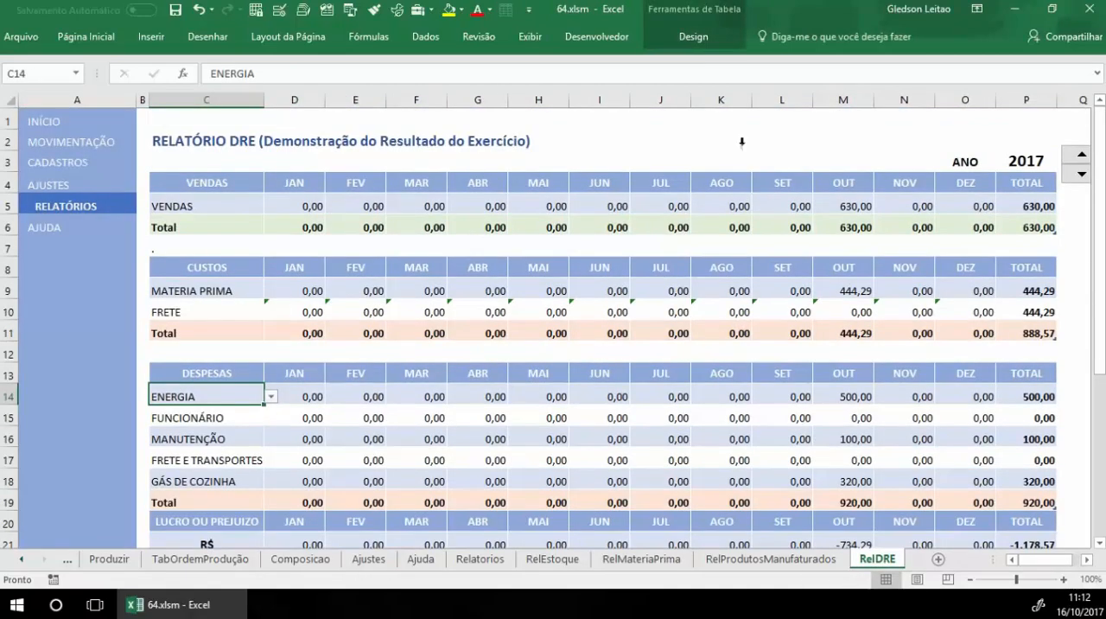
# Step: Examine the DRE report's October column, its expense totals row and the October profit or loss in R$
pyautogui.click(855, 101)
pyautogui.moveTo(836, 189); pyautogui.dragTo(859, 371)
pyautogui.scroll(-2, 843, 218)
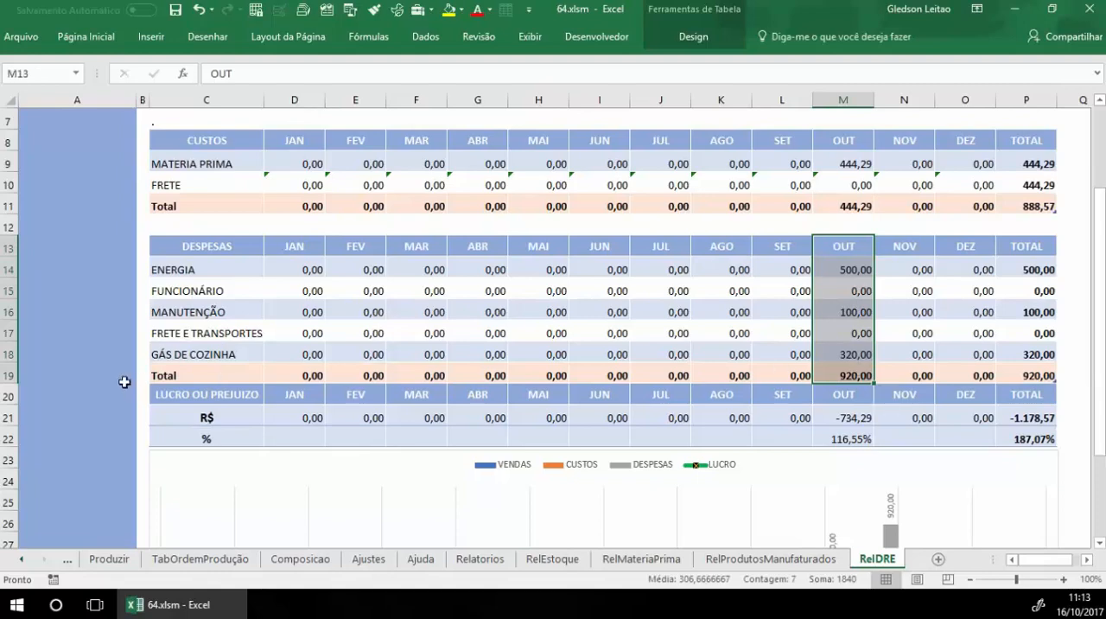
pyautogui.click(9, 375)
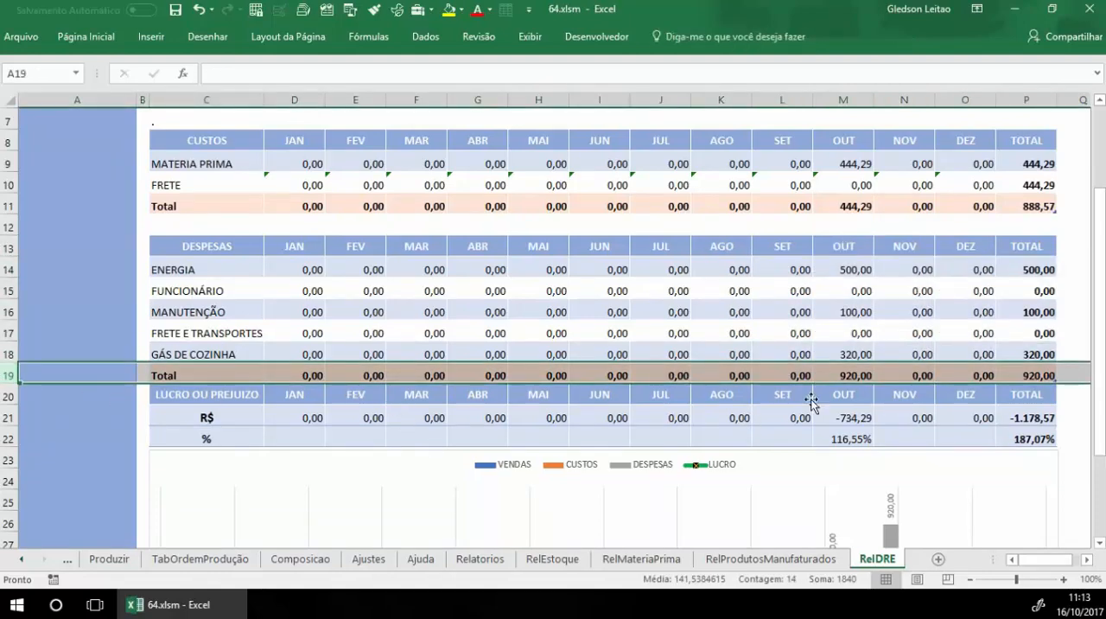
pyautogui.click(834, 419)
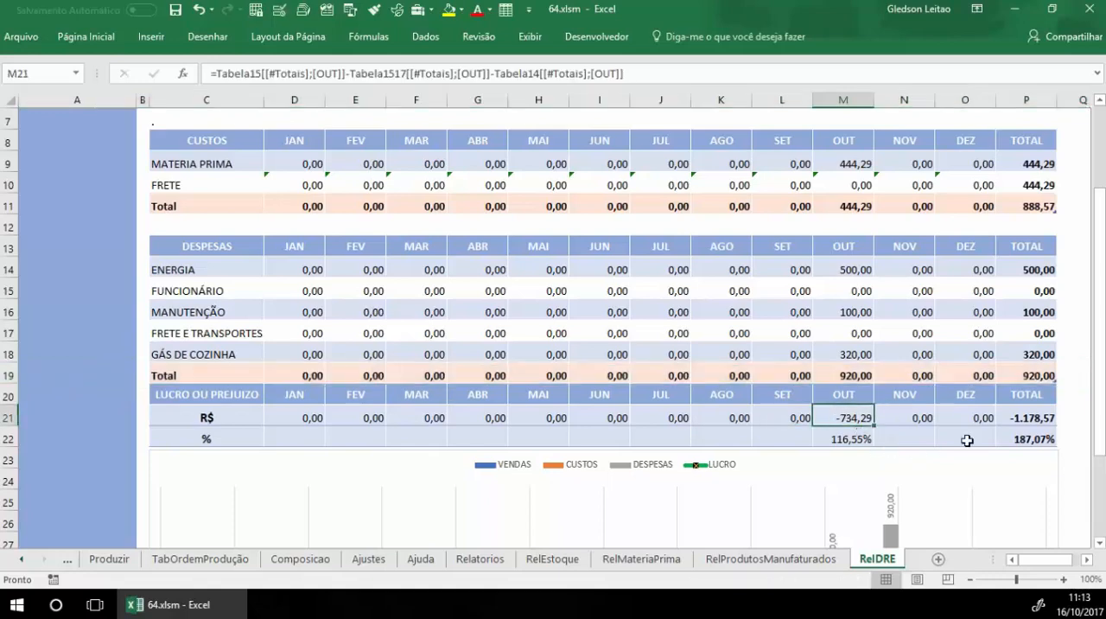
# Step: Compare October's sales, total costs and total expenses with the profit or loss calculation in the DRE report
pyautogui.scroll(2, 967, 441)
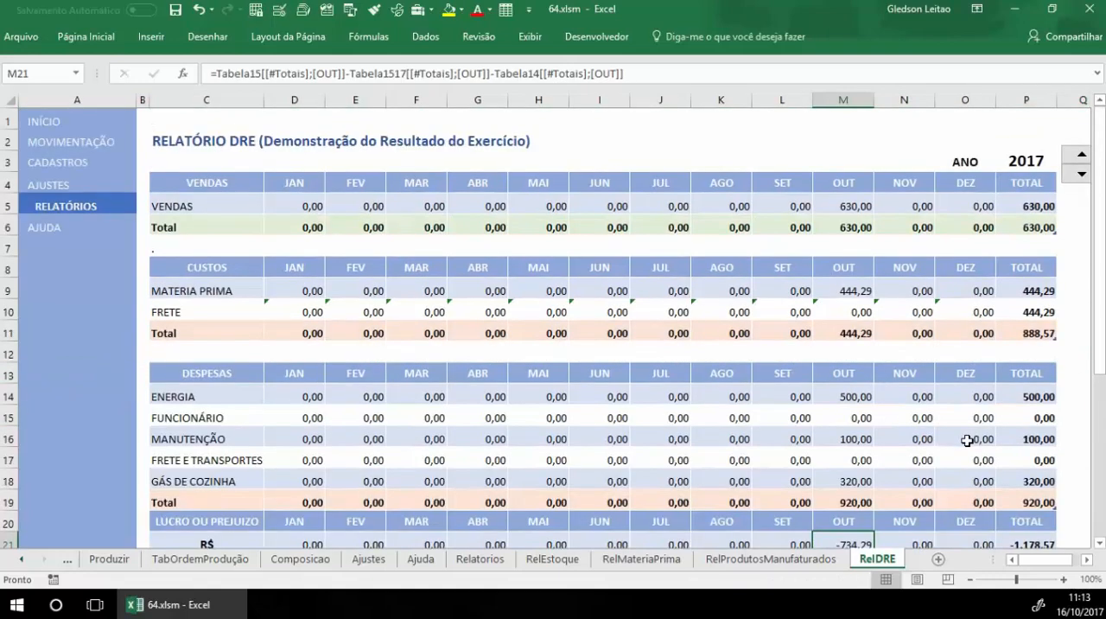
pyautogui.click(863, 208)
pyautogui.scroll(-2, 954, 351)
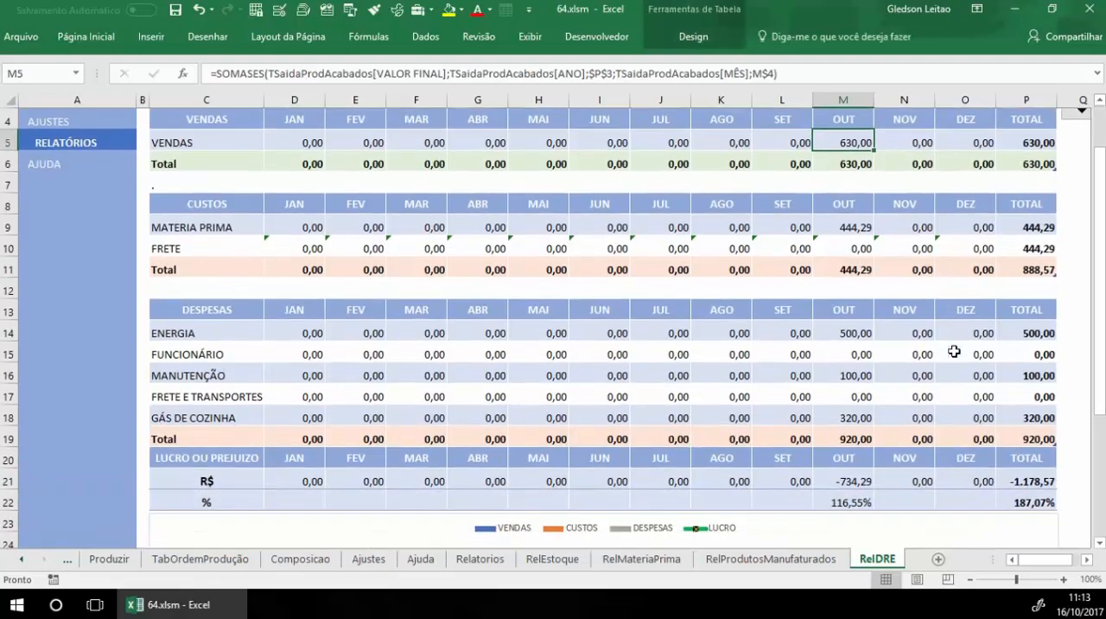
pyautogui.scroll(1, 954, 351)
pyautogui.click(852, 267)
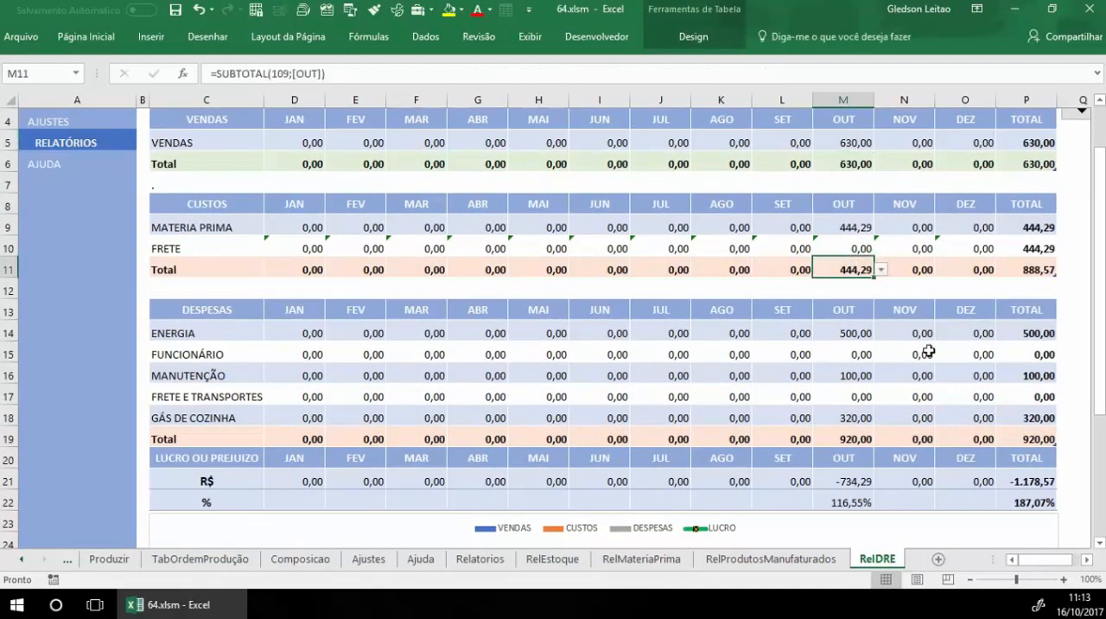
pyautogui.click(860, 440)
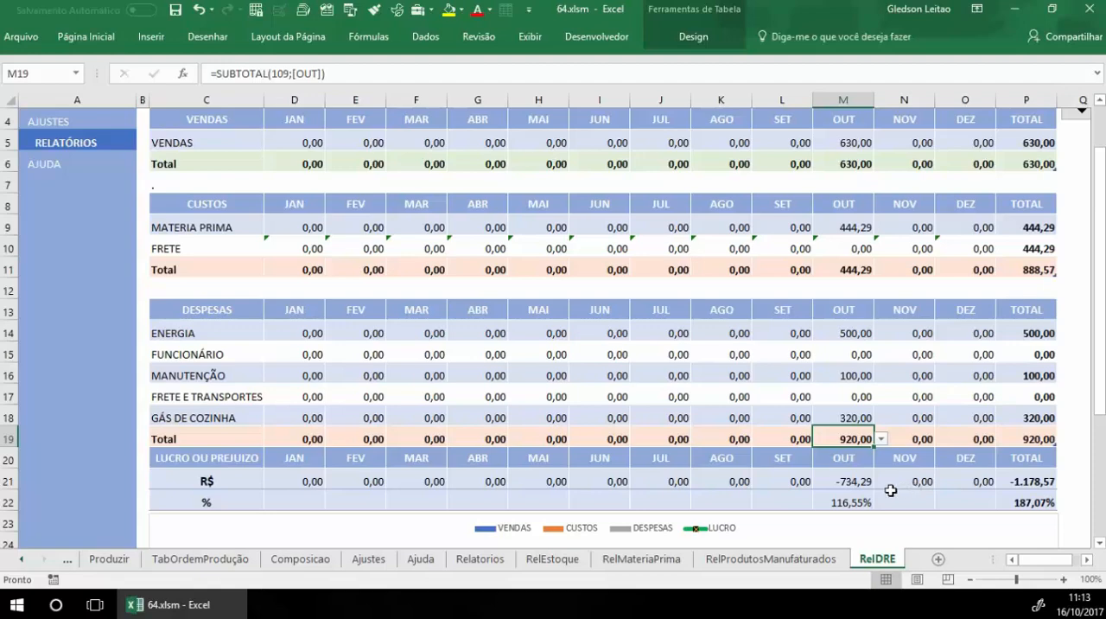
pyautogui.click(854, 480)
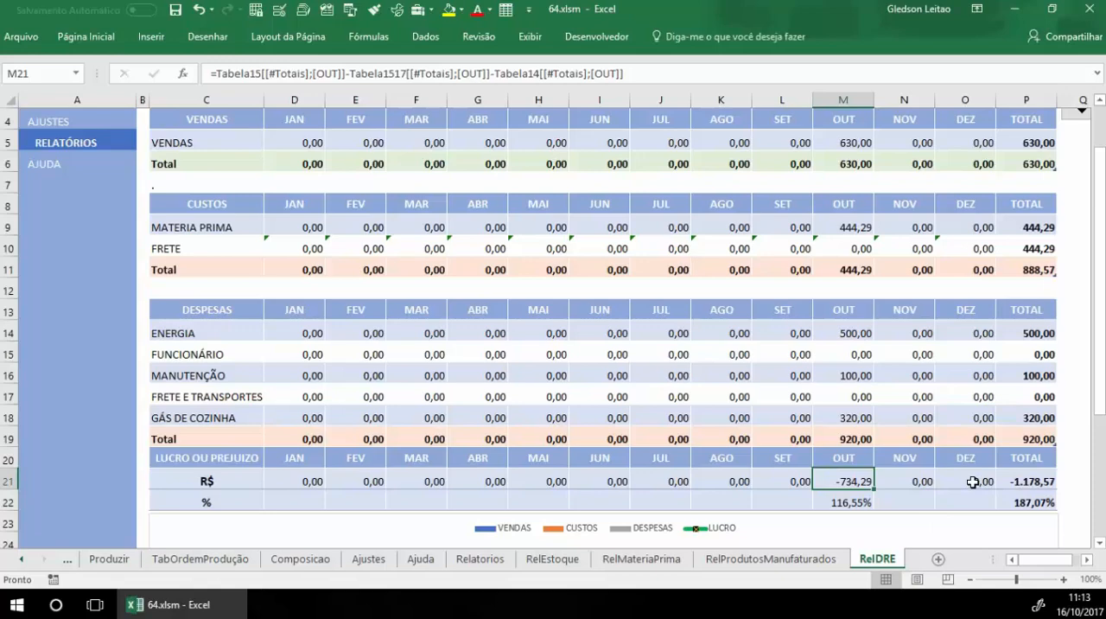
pyautogui.scroll(-5, 915, 467)
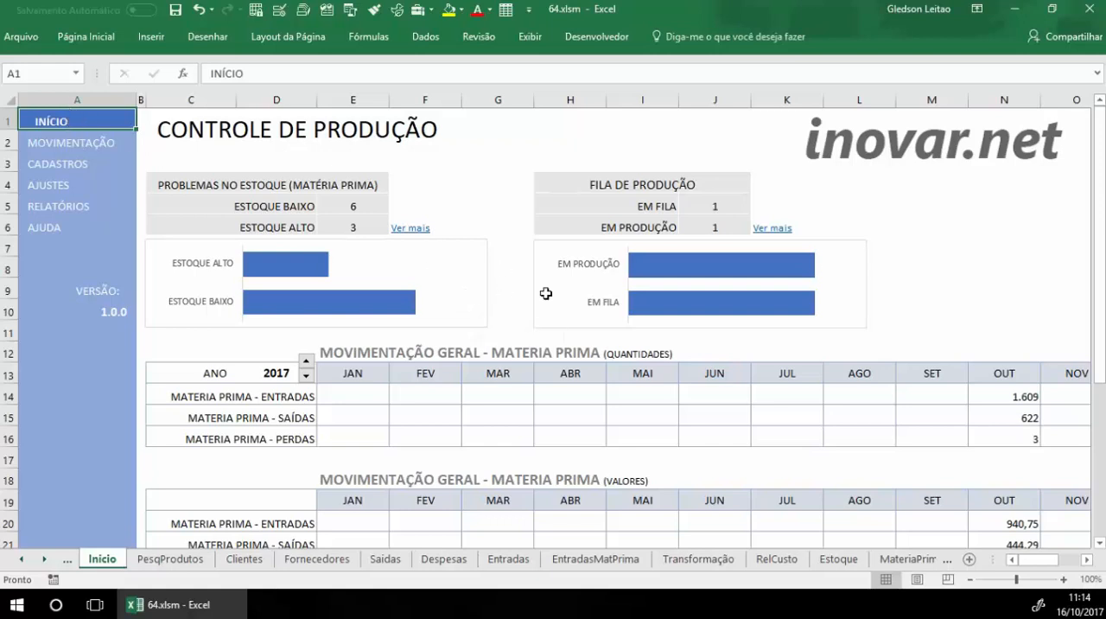
# Step: Examine the ESTOQUE BAIXO and ESTOQUE ALTO raw material stock problem counts on the INÍCIO page
pyautogui.scroll(-2, 546, 293)
pyautogui.scroll(2, 547, 293)
pyautogui.click(353, 208)
pyautogui.click(354, 224)
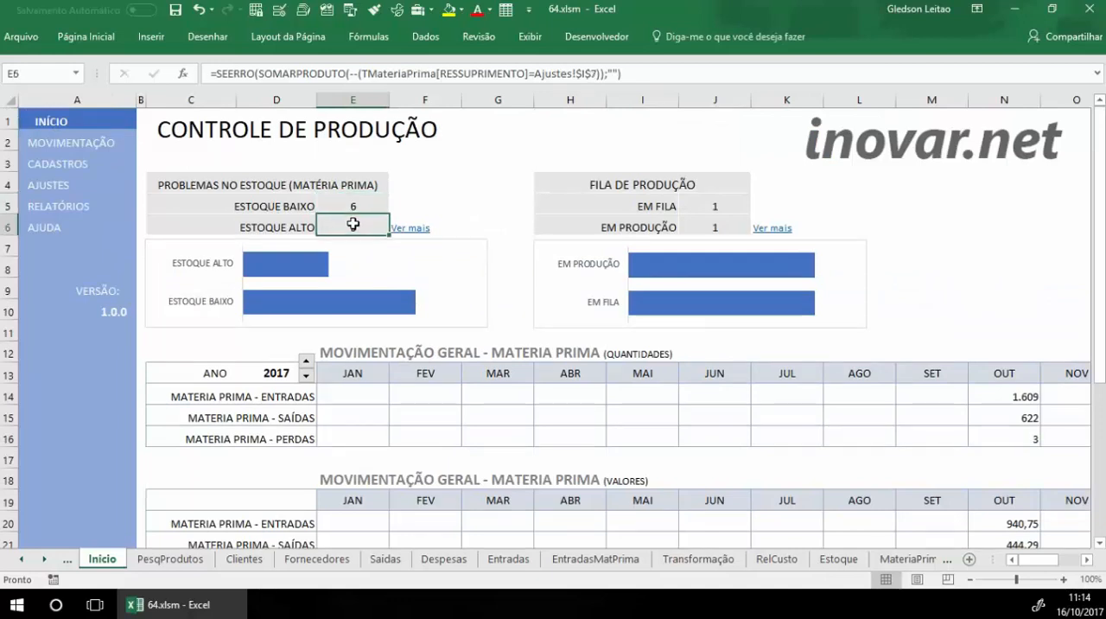
# Step: Examine the EM FILA and EM PRODUÇÃO counts in the FILA DE PRODUÇÃO block of the INÍCIO page
pyautogui.click(642, 161)
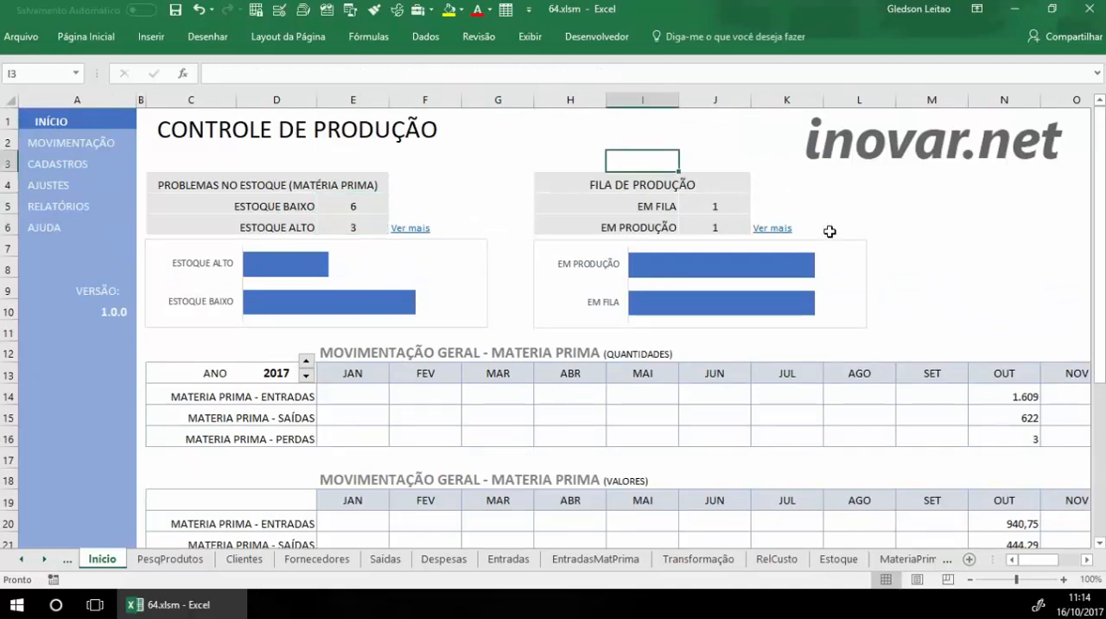
pyautogui.click(702, 207)
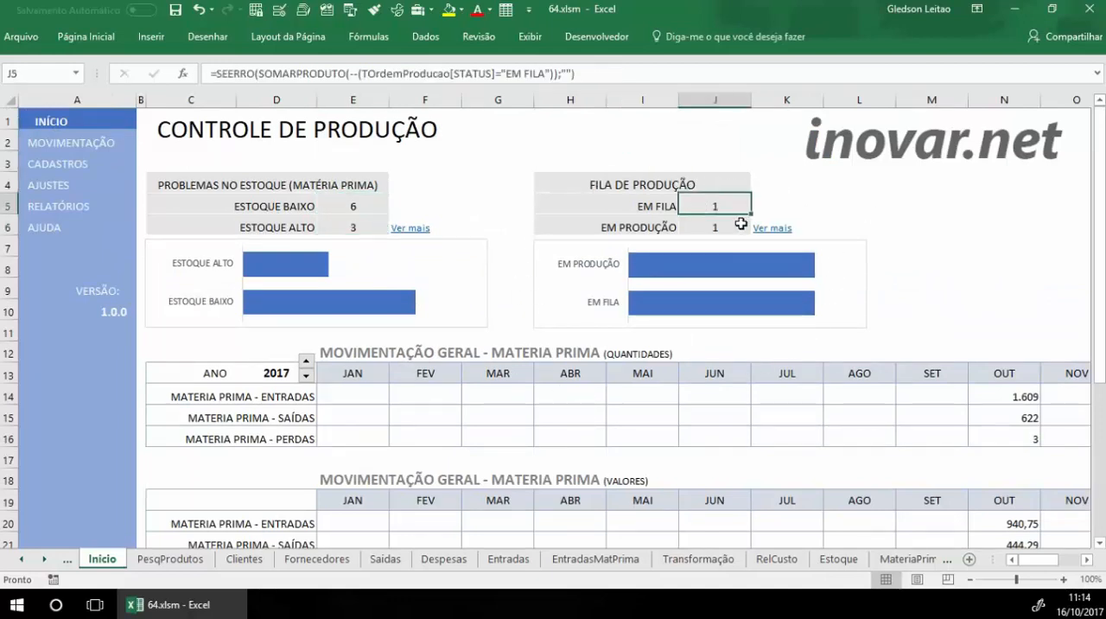
pyautogui.click(880, 207)
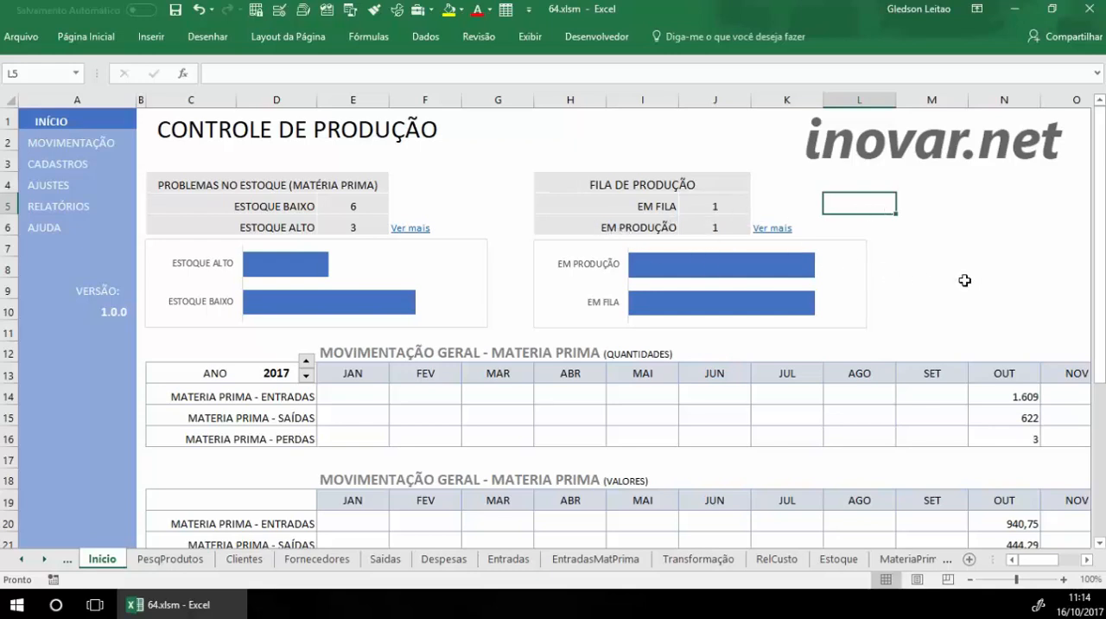
# Step: Switch the raw material movement tables to the year 2016 and back to 2017
pyautogui.scroll(-2, 948, 280)
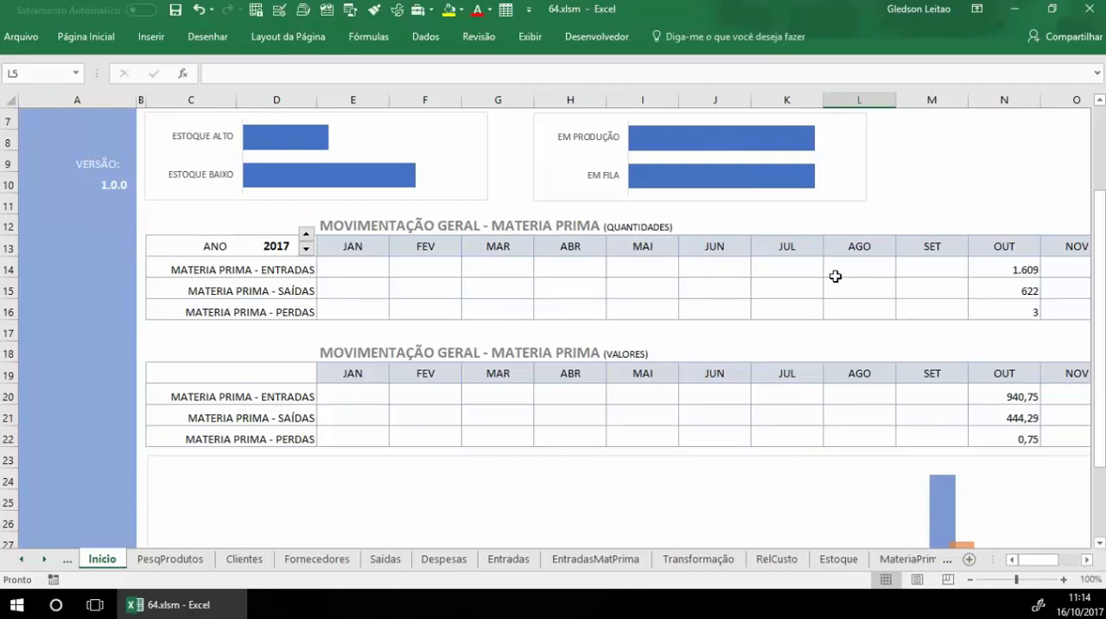
pyautogui.click(307, 249)
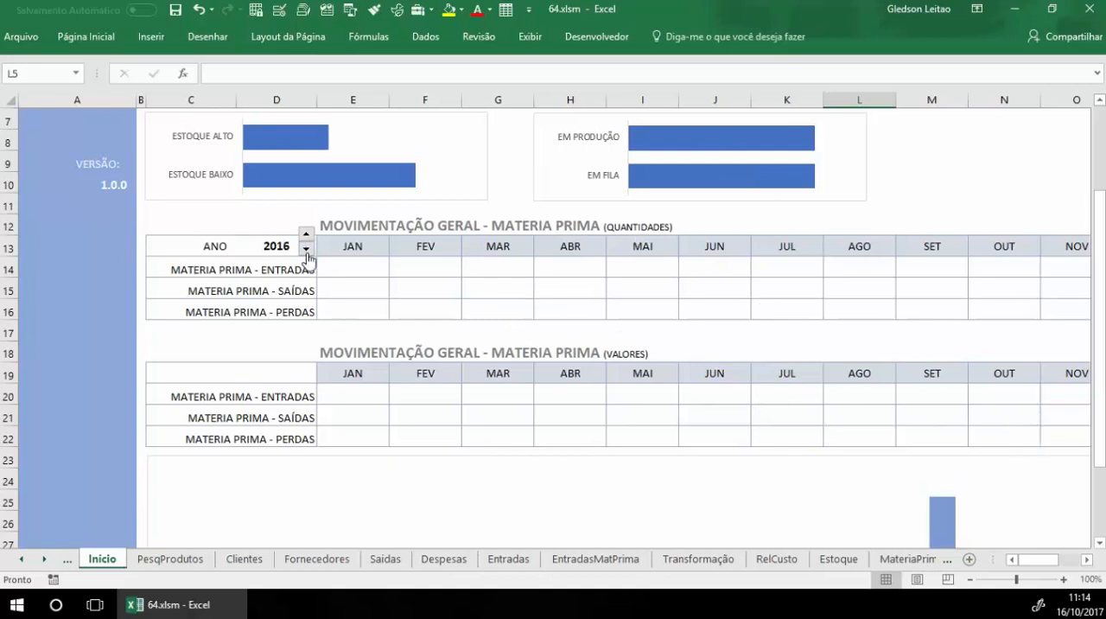
pyautogui.click(306, 233)
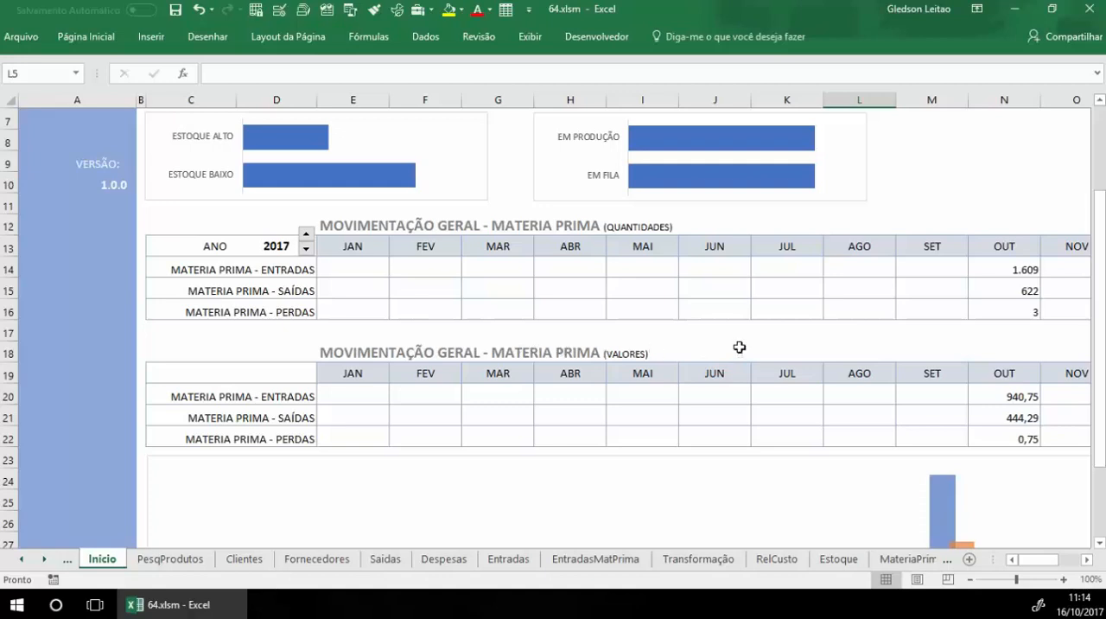
# Step: Examine October's raw material entries, outputs and losses in the VALORES table and the monthly chart beneath it
pyautogui.scroll(-1, 783, 354)
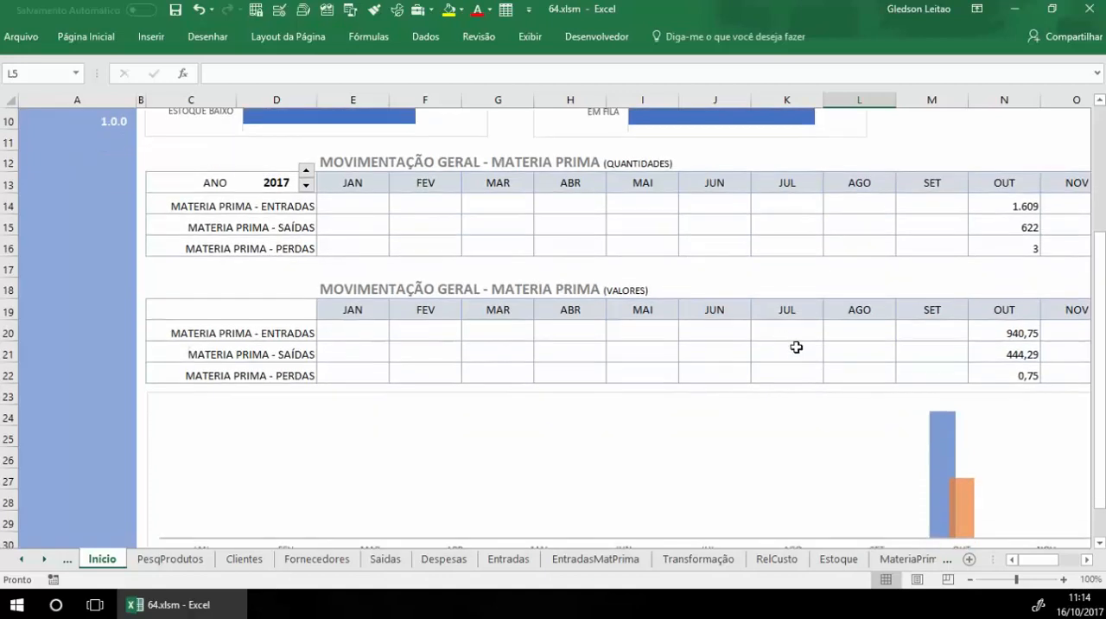
pyautogui.click(998, 331)
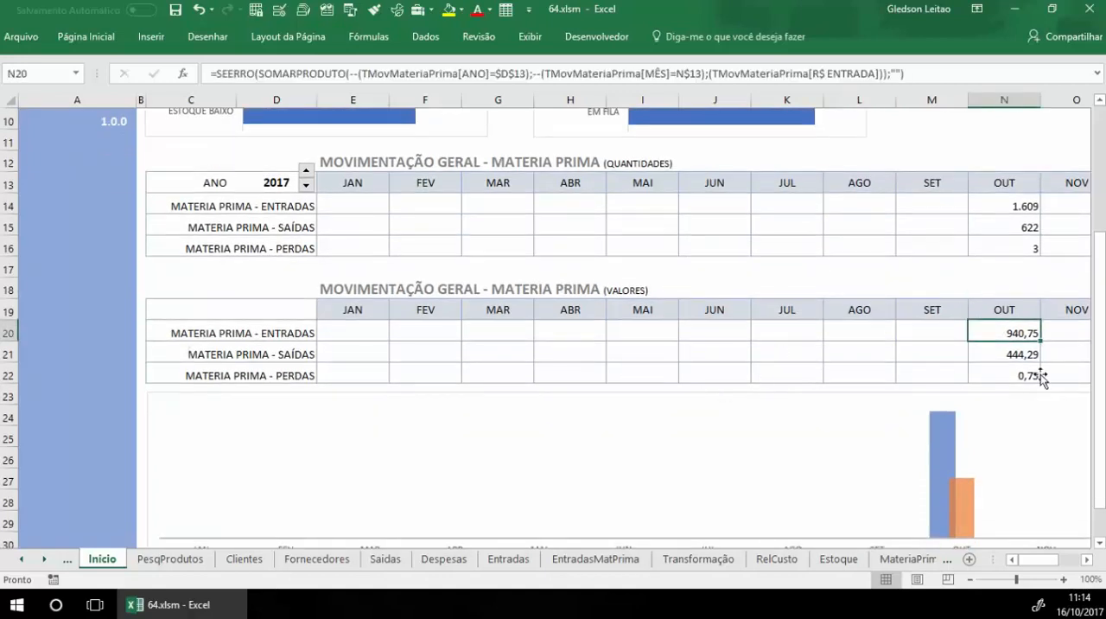
pyautogui.click(1033, 356)
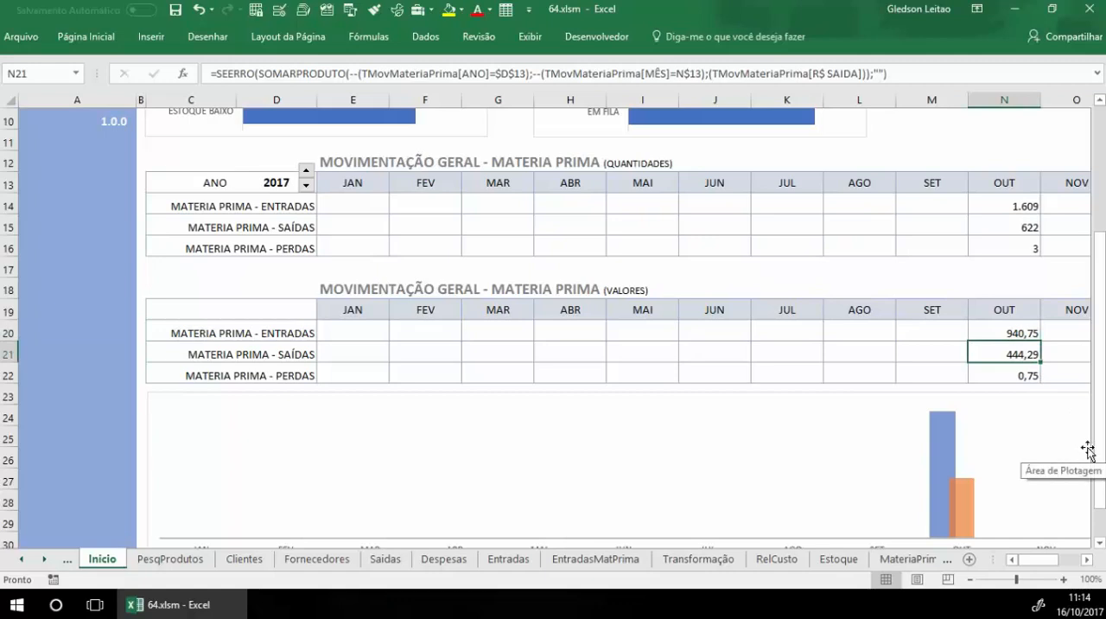
pyautogui.click(1017, 374)
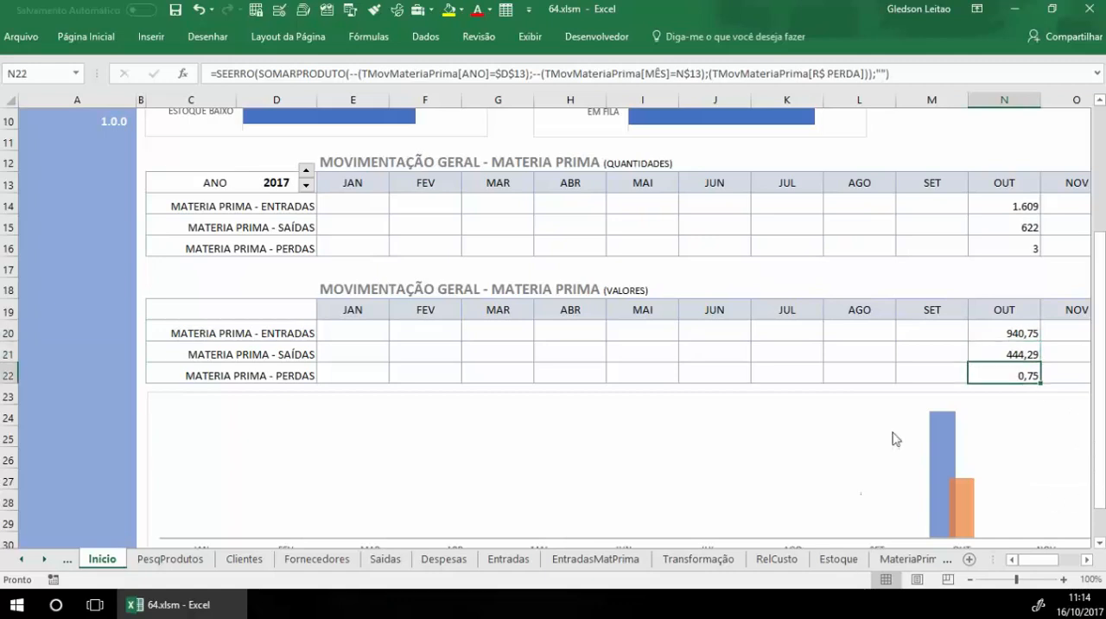
pyautogui.scroll(-2, 915, 458)
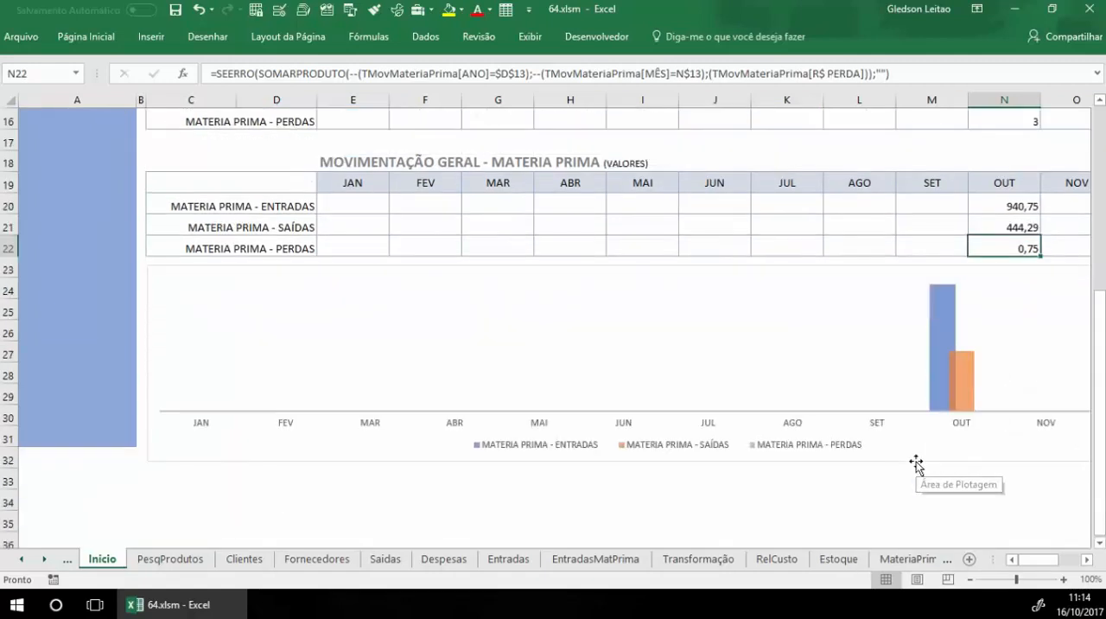
pyautogui.scroll(5, 916, 465)
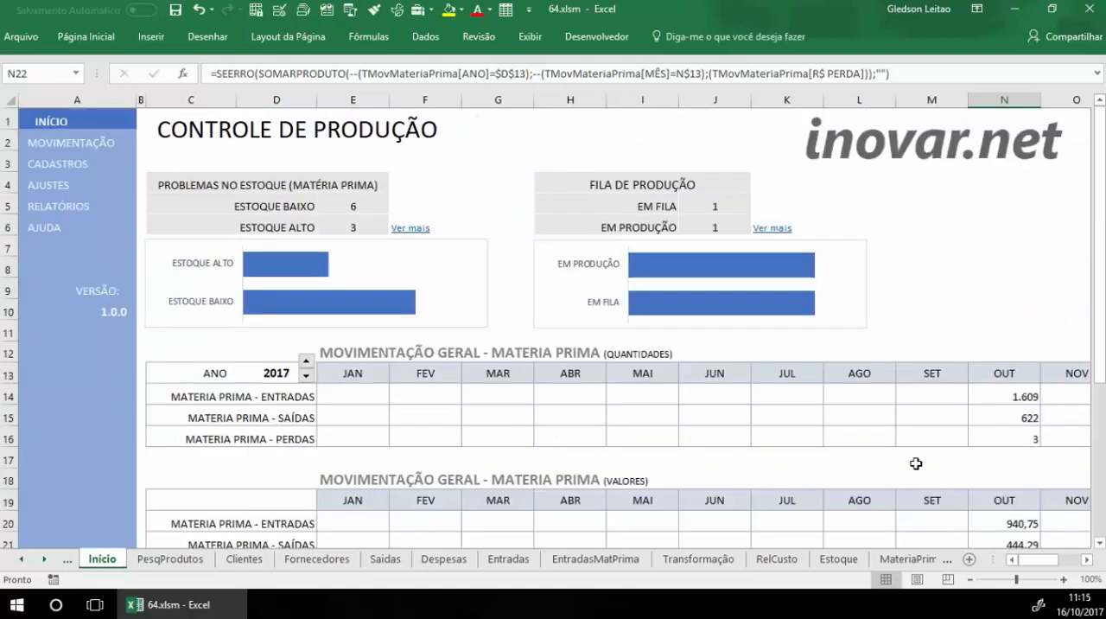